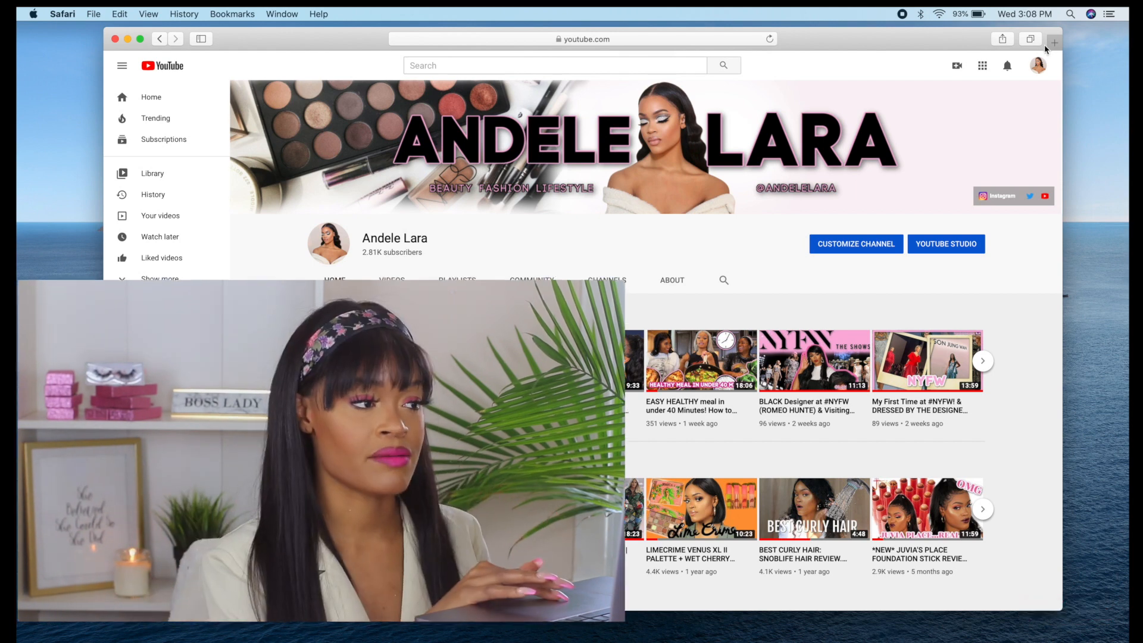
# Load picmonkey.com in a new Safari tab and make the window full screen
pyautogui.click(1053, 43)
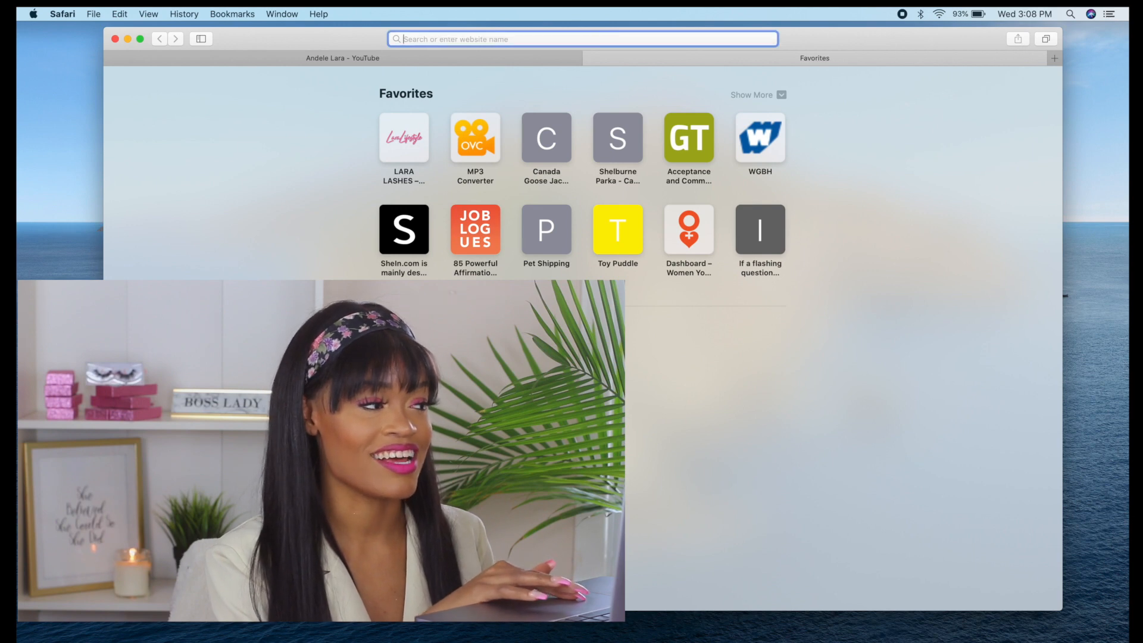
pyautogui.click(405, 370)
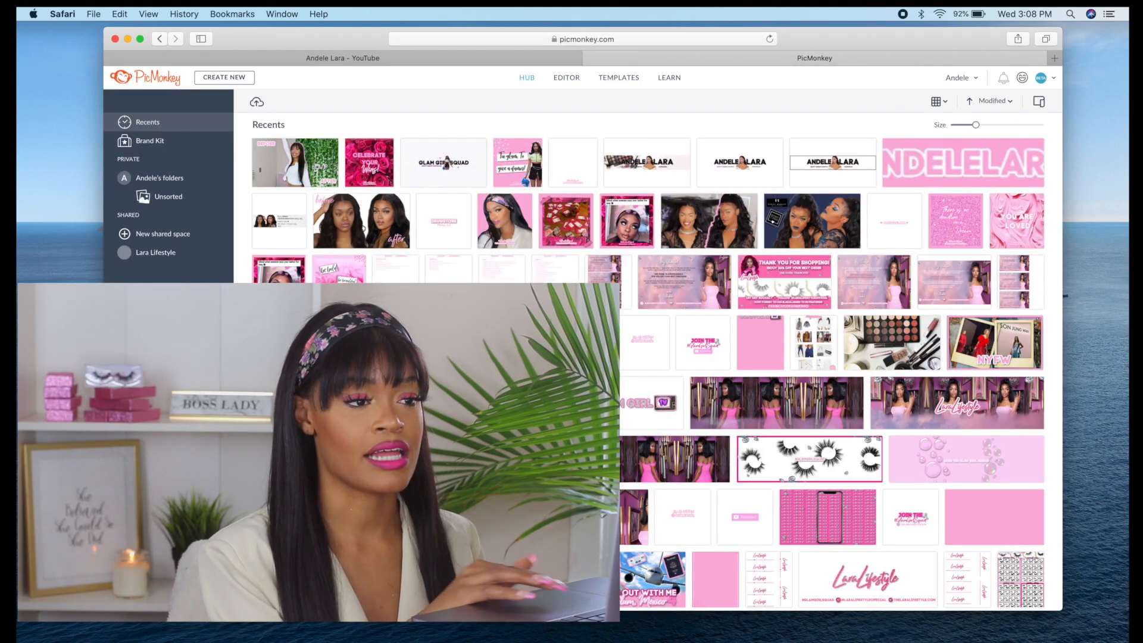
pyautogui.moveTo(384, 161)
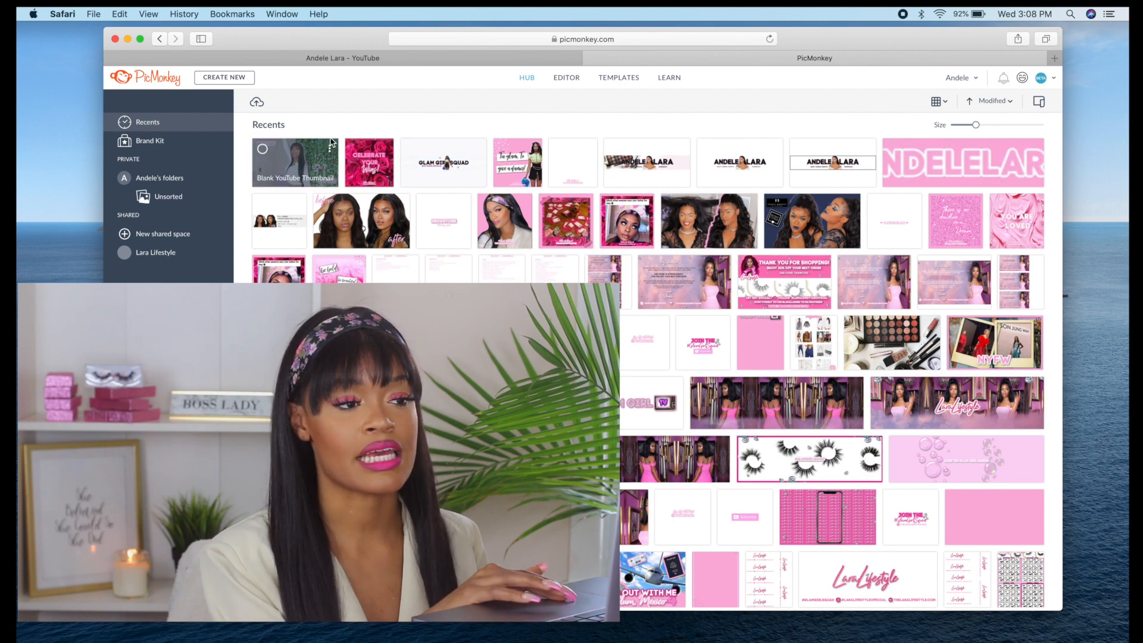
pyautogui.click(139, 39)
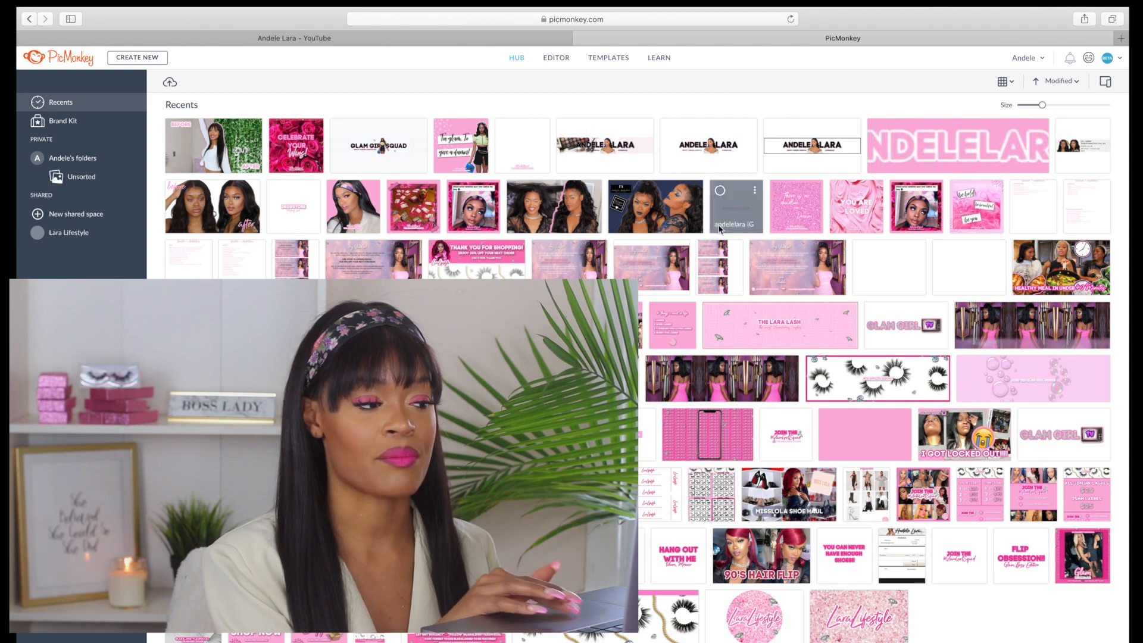
pyautogui.click(65, 62)
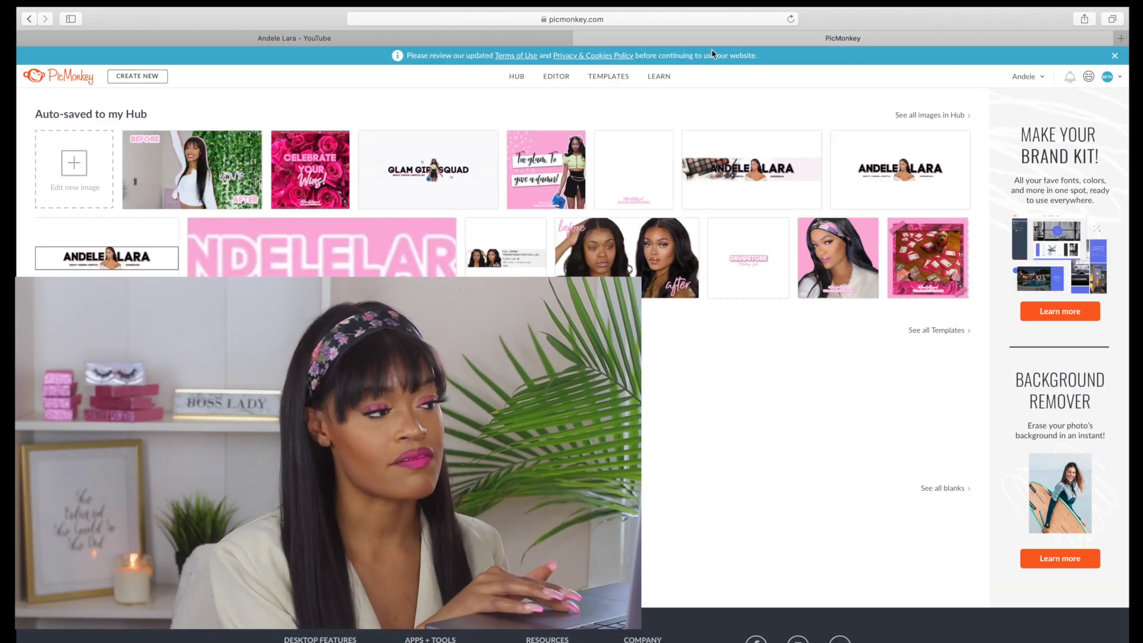
# Start a new image from the PicMonkey Hub and open another tab to Google
pyautogui.click(1042, 76)
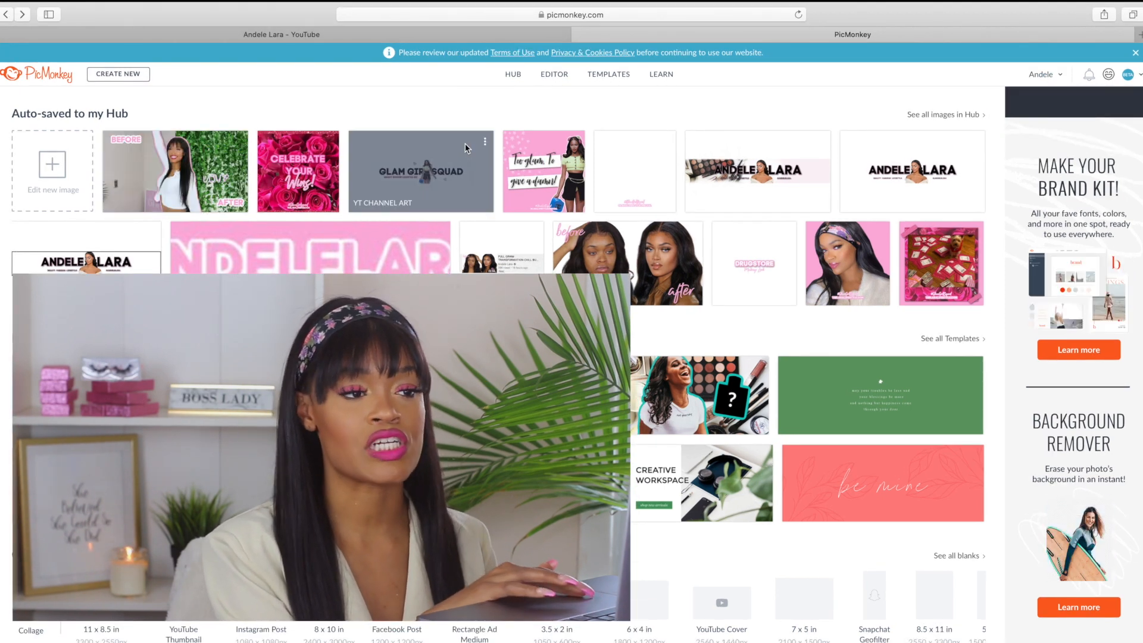
pyautogui.click(511, 78)
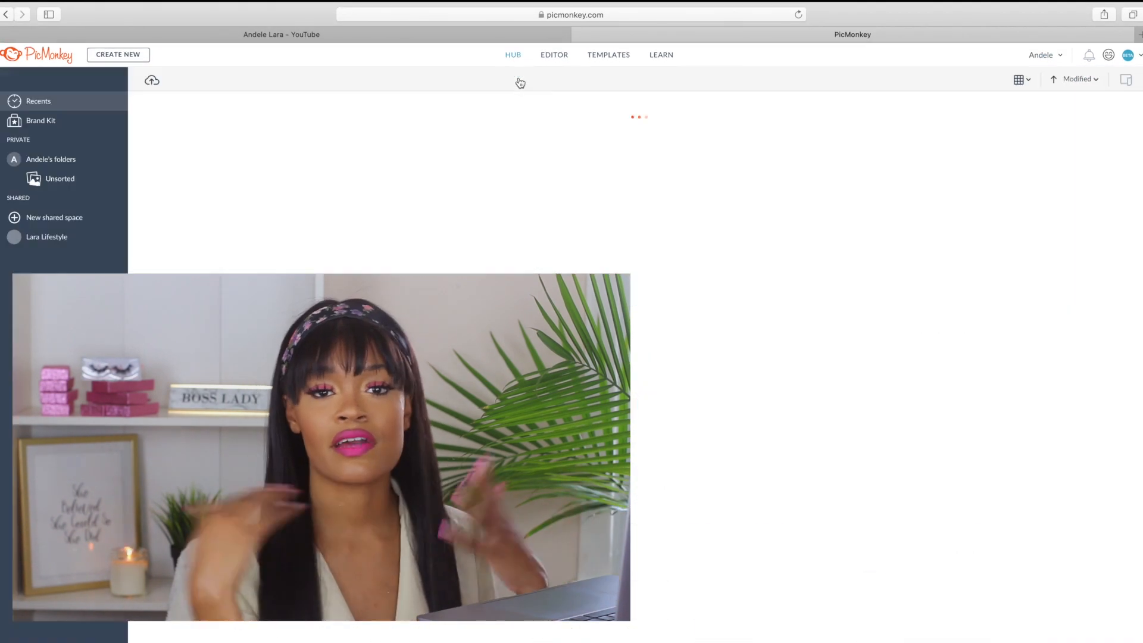
pyautogui.click(132, 60)
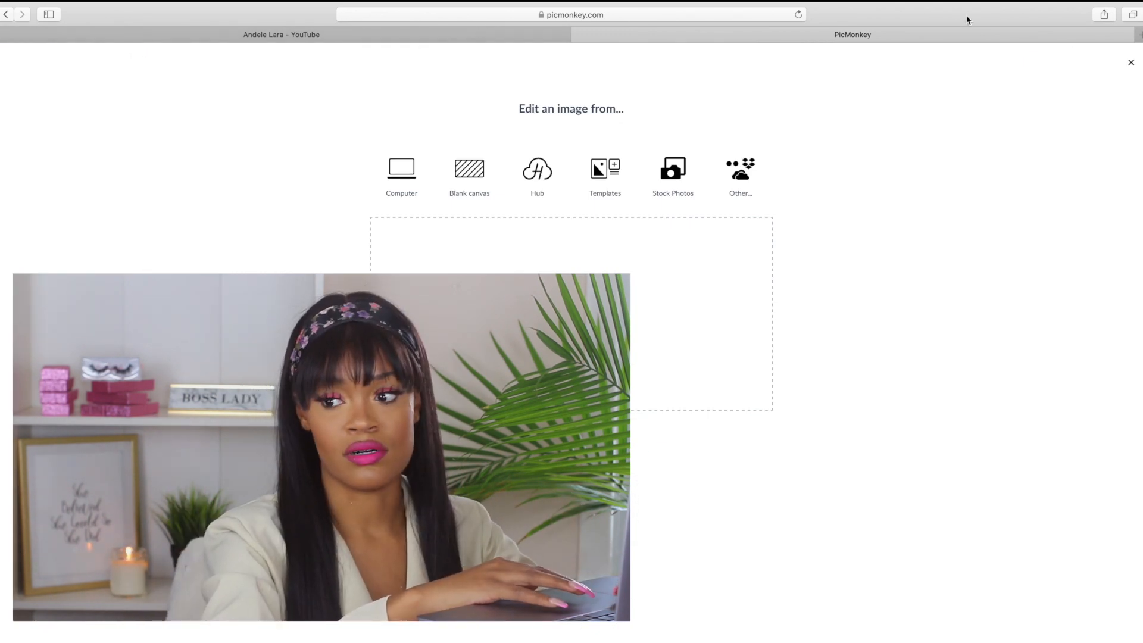
pyautogui.click(1138, 34)
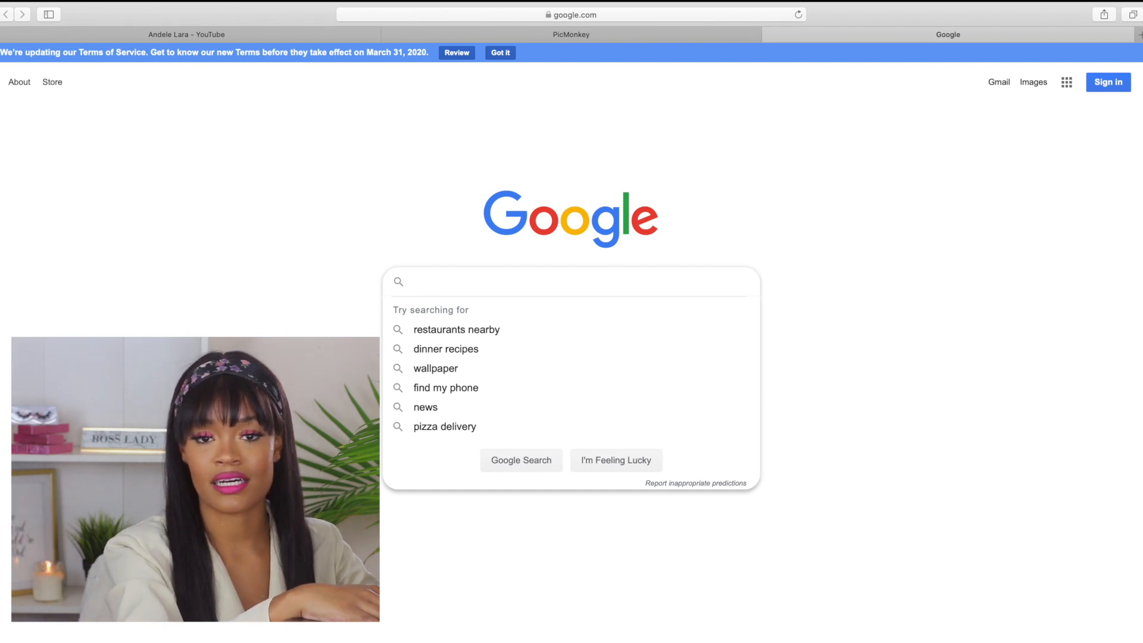
# Search Google for 'size of youtube channel art' and highlight the 2560 × 1440 answer
pyautogui.write('SI')
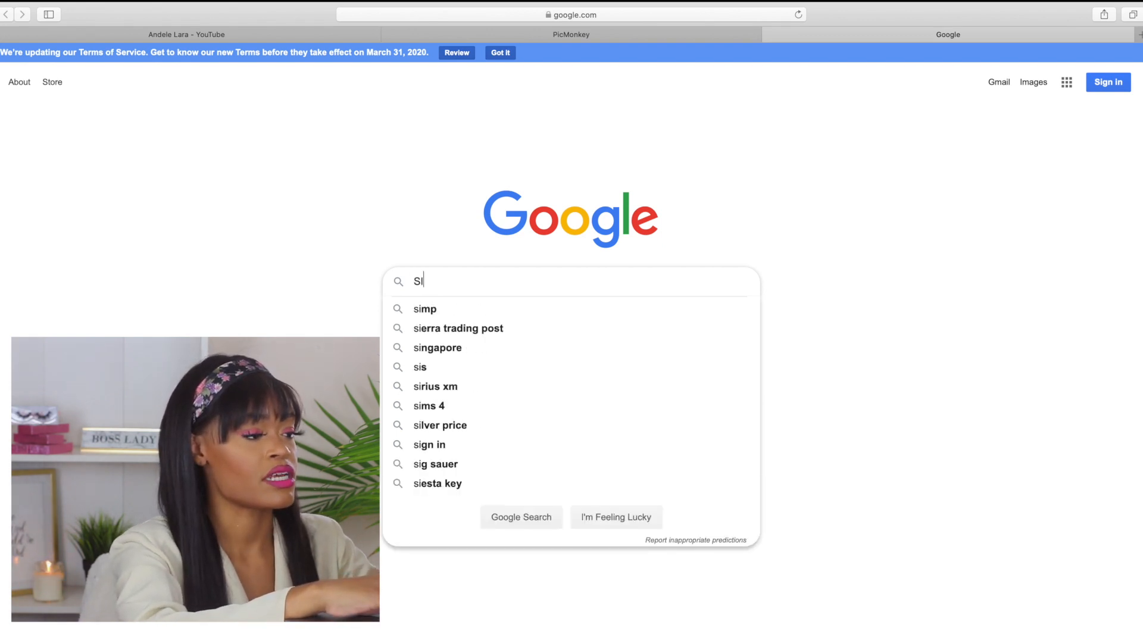
pyautogui.write('ZE OF YOUTUB')
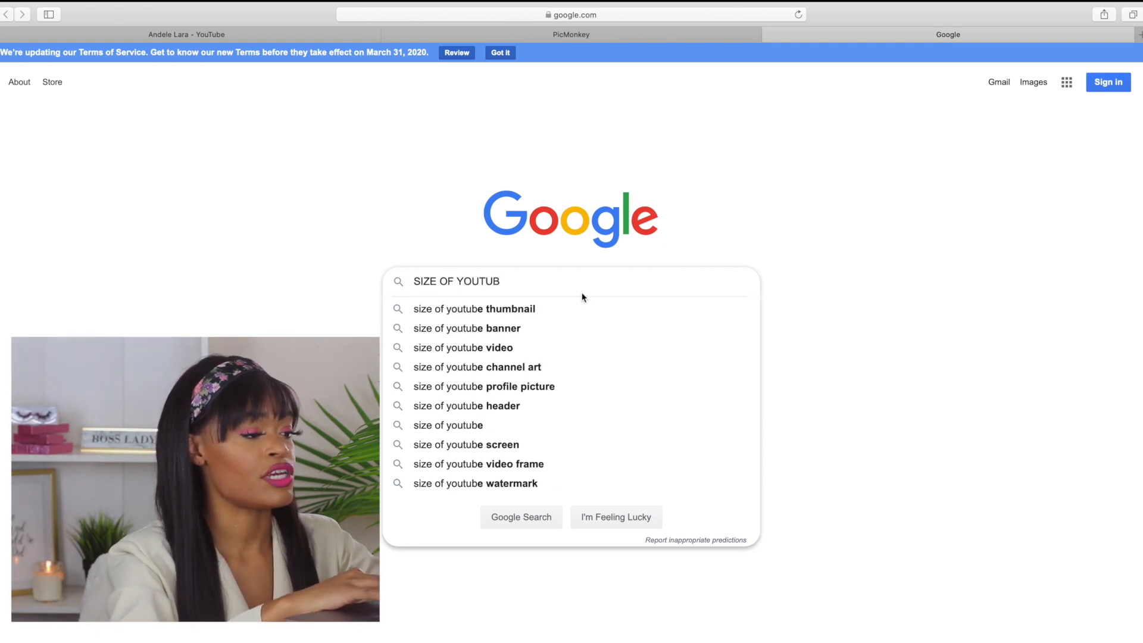
pyautogui.click(537, 369)
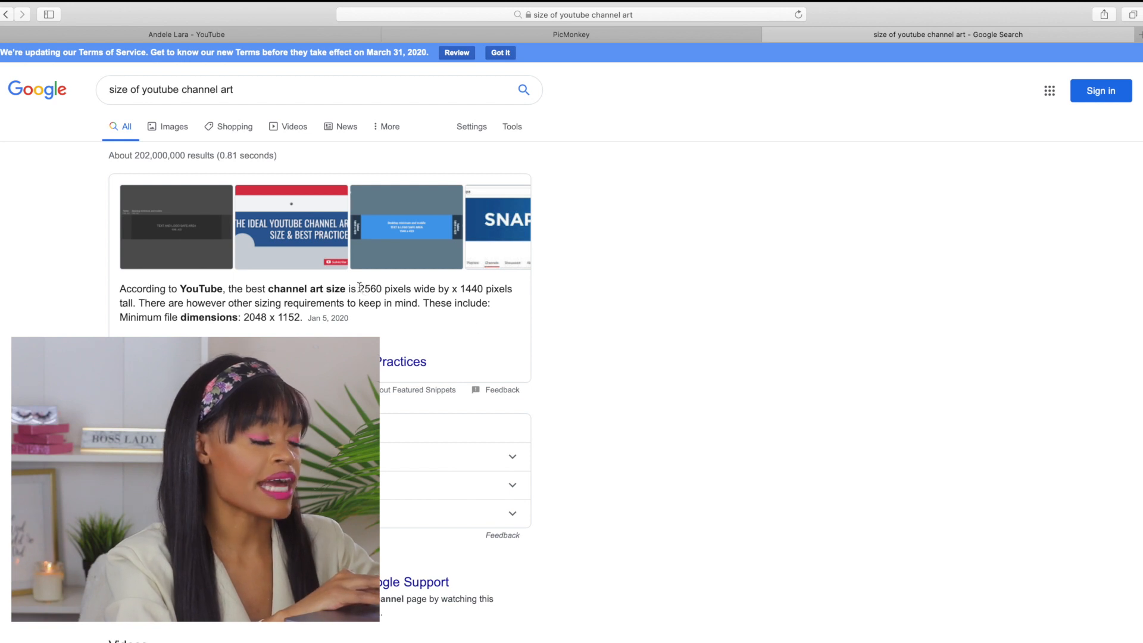
pyautogui.moveTo(360, 287); pyautogui.dragTo(392, 288)
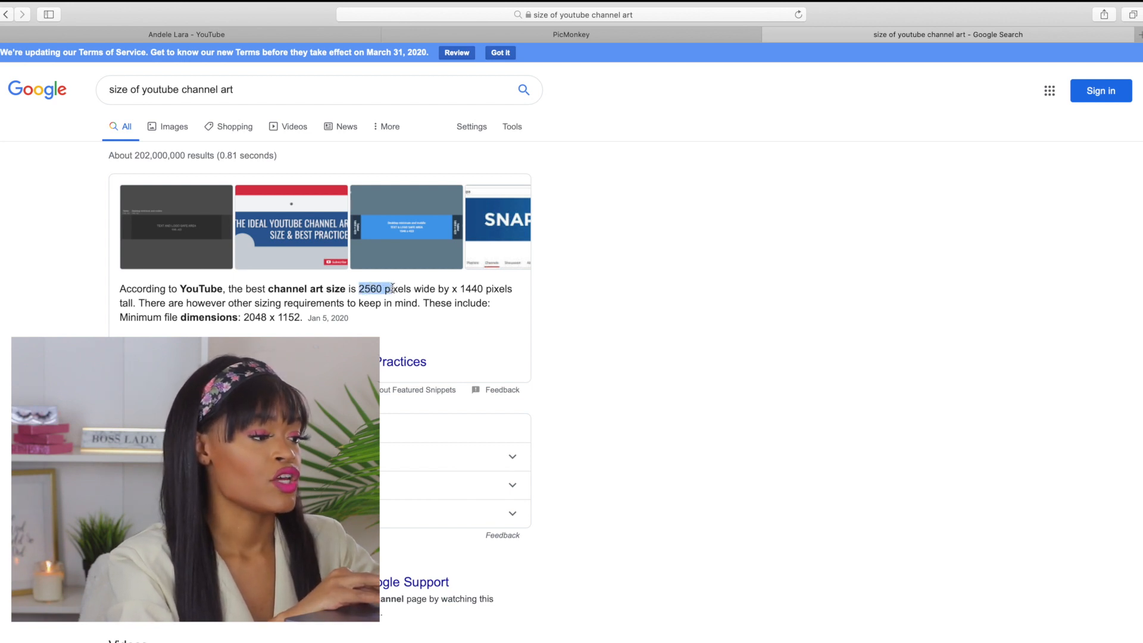
pyautogui.moveTo(401, 288); pyautogui.dragTo(472, 290)
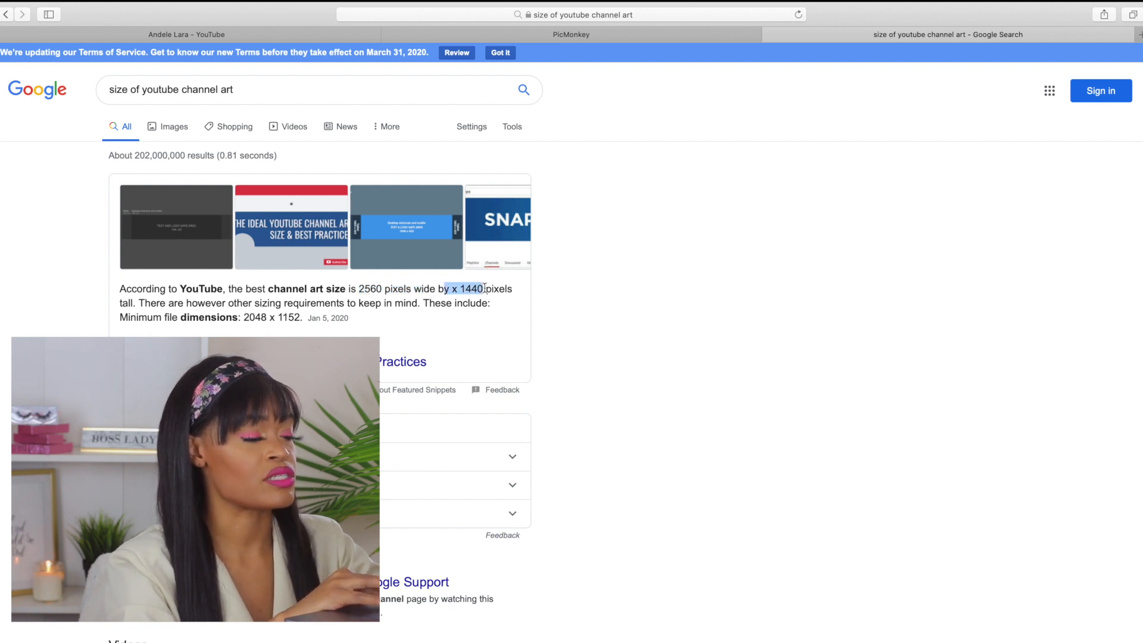
# Save the wyzowl banner size guide image to Downloads and return to PicMonkey
pyautogui.click(181, 131)
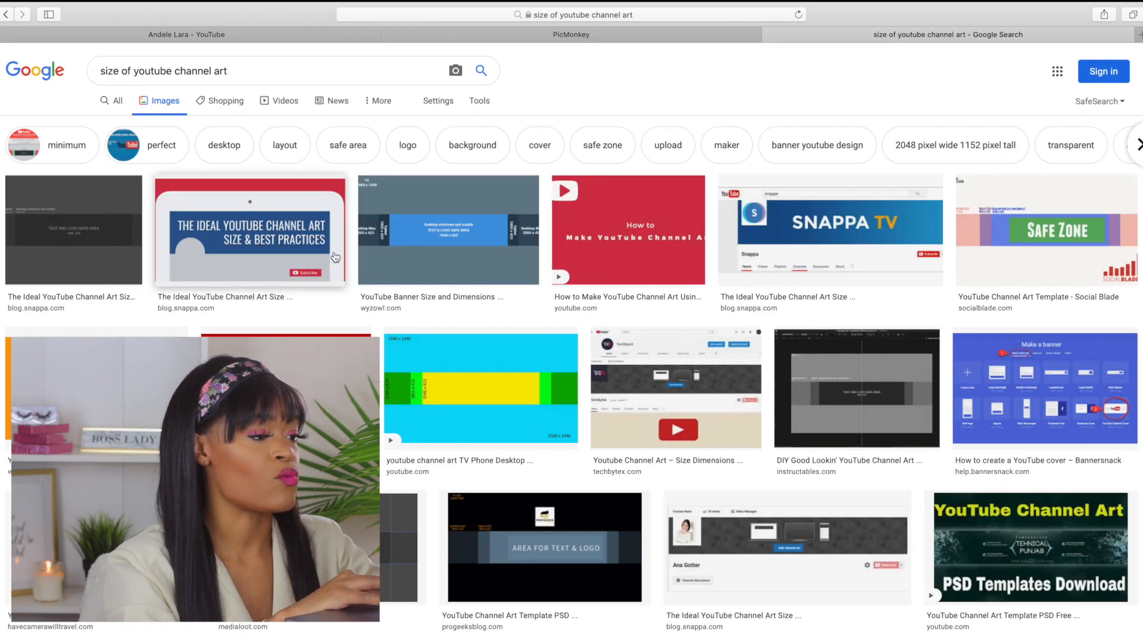
pyautogui.click(450, 224)
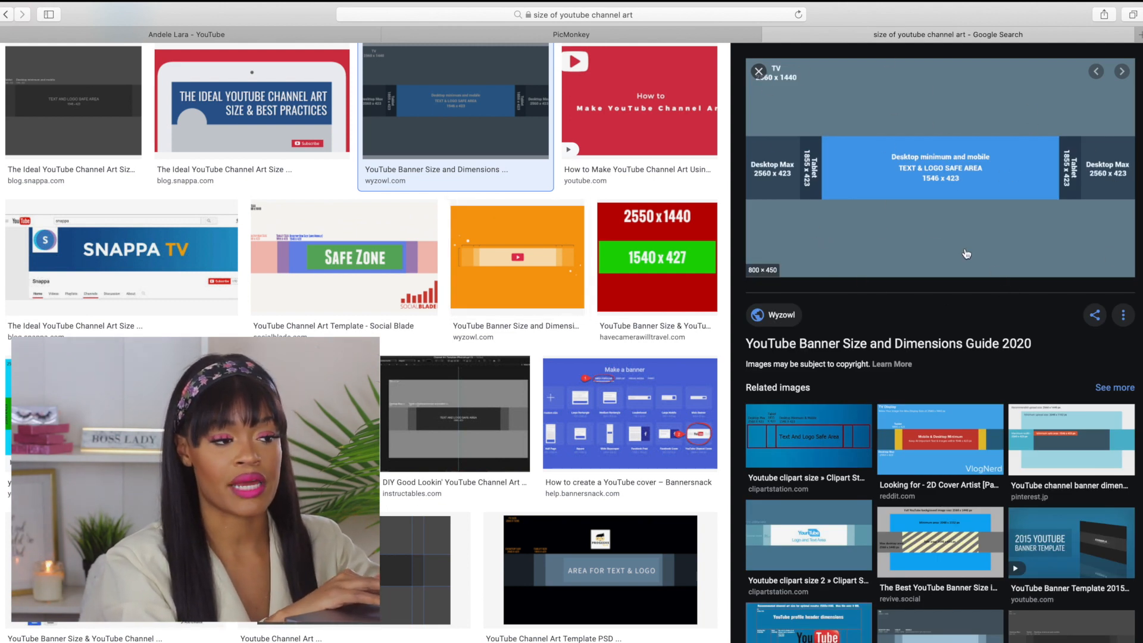
pyautogui.rightClick(900, 205)
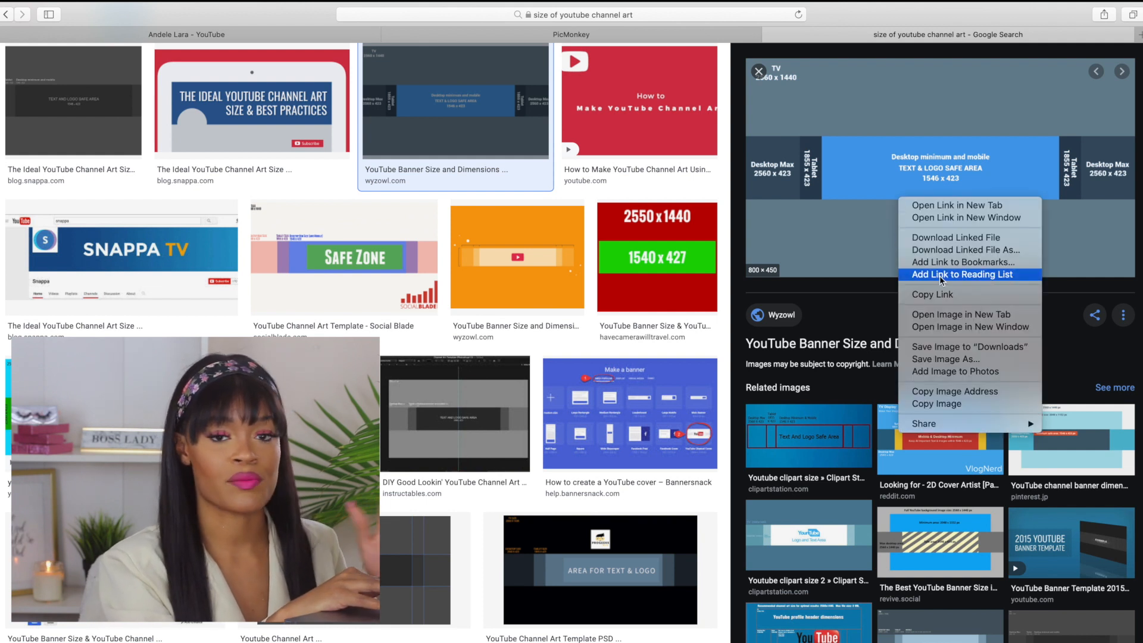
pyautogui.click(946, 346)
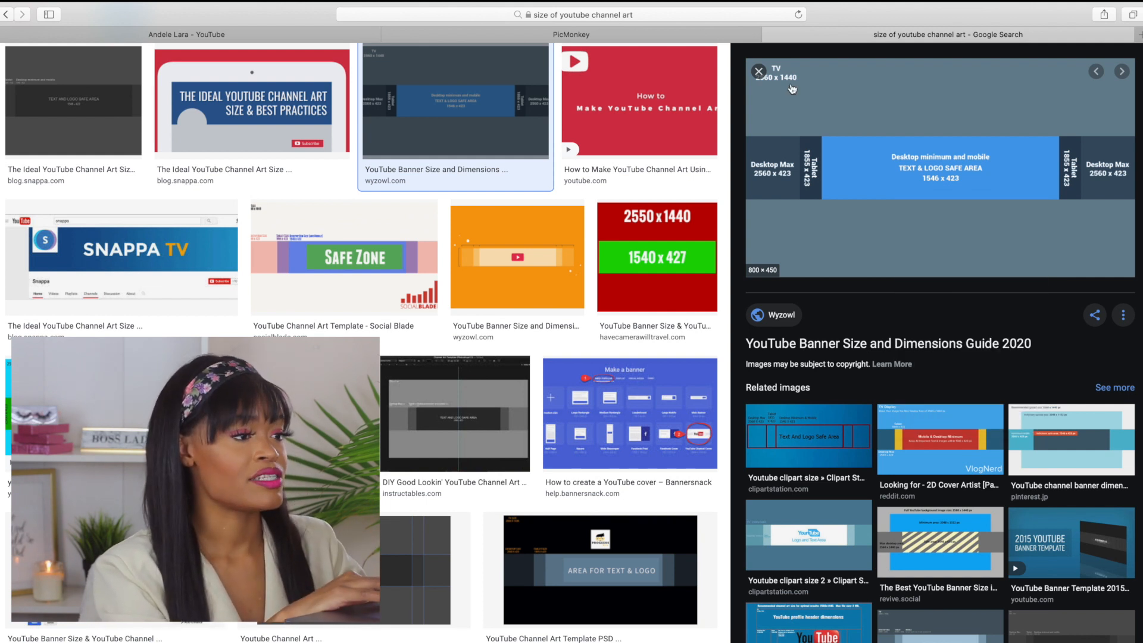
pyautogui.click(671, 35)
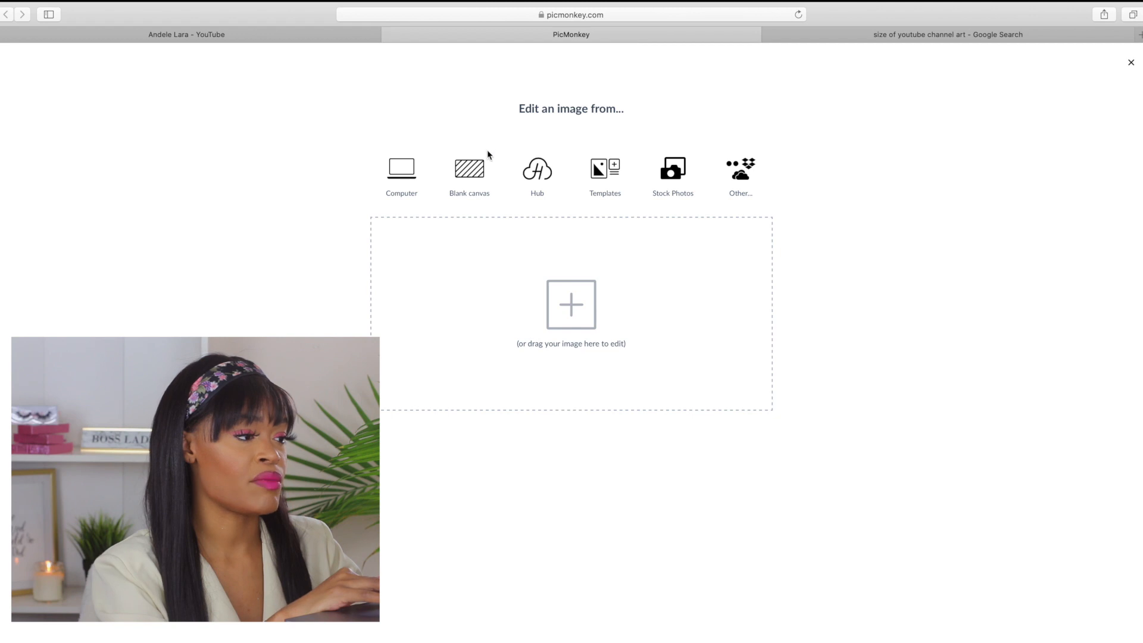
# Make a blank canvas with a custom size of 2560 × 1440 pixels
pyautogui.click(478, 173)
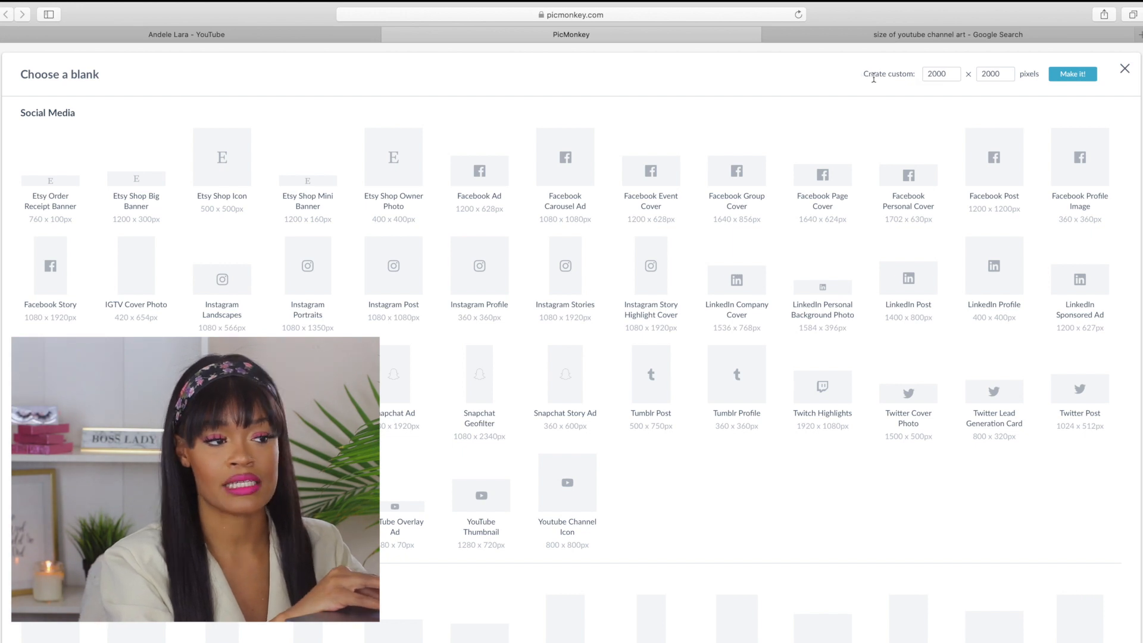
pyautogui.doubleClick(949, 77)
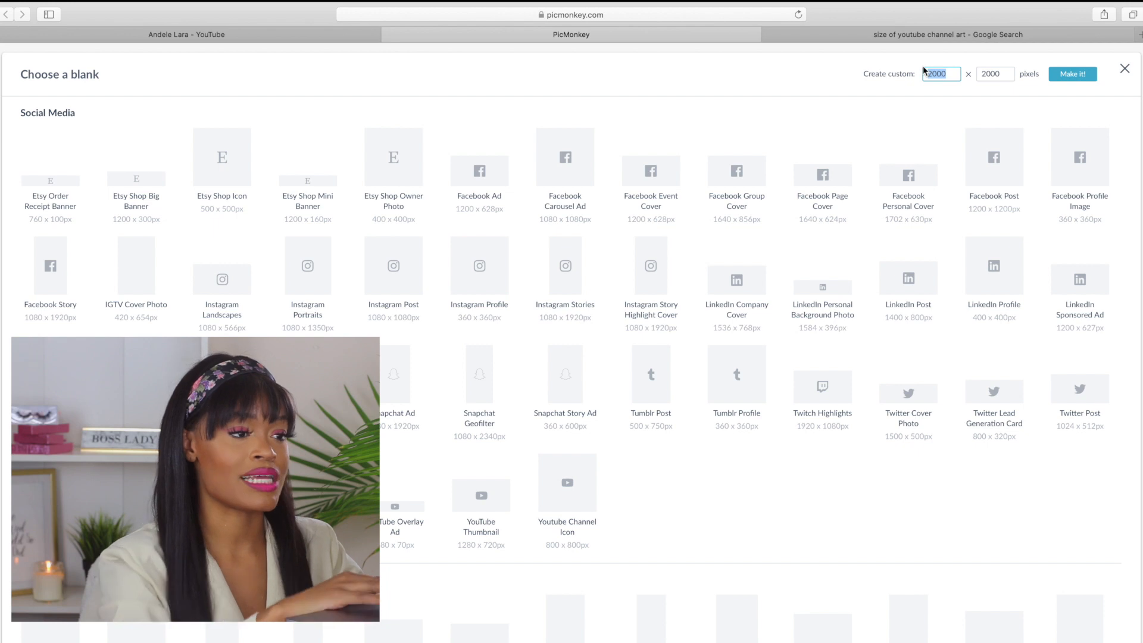
pyautogui.press('BackSpace')
pyautogui.click(950, 35)
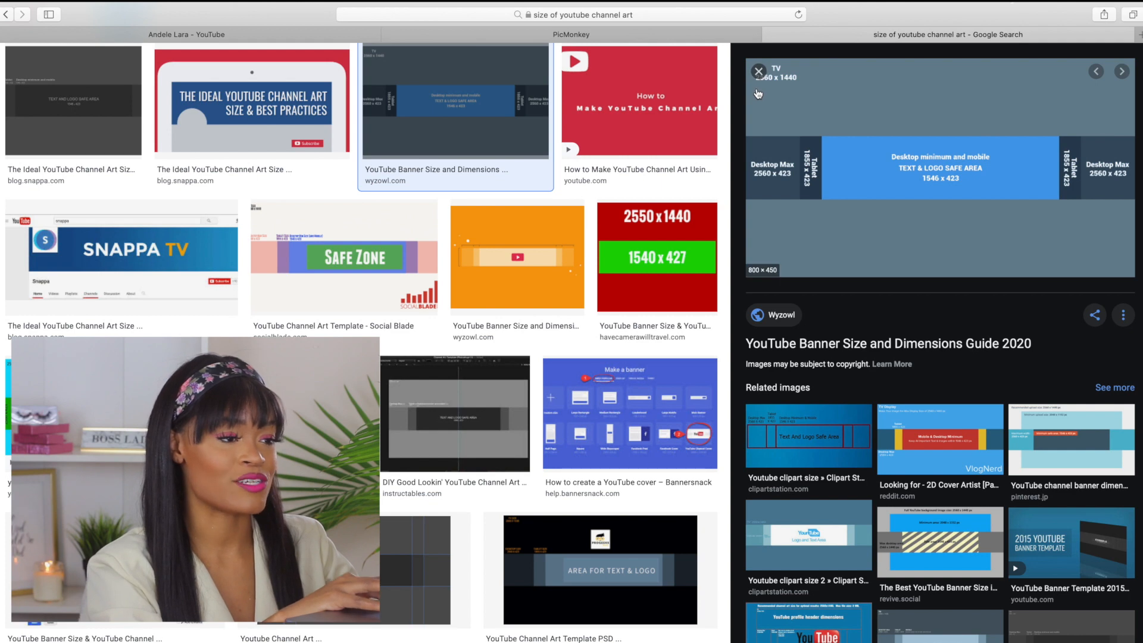
pyautogui.click(737, 35)
pyautogui.write('2560')
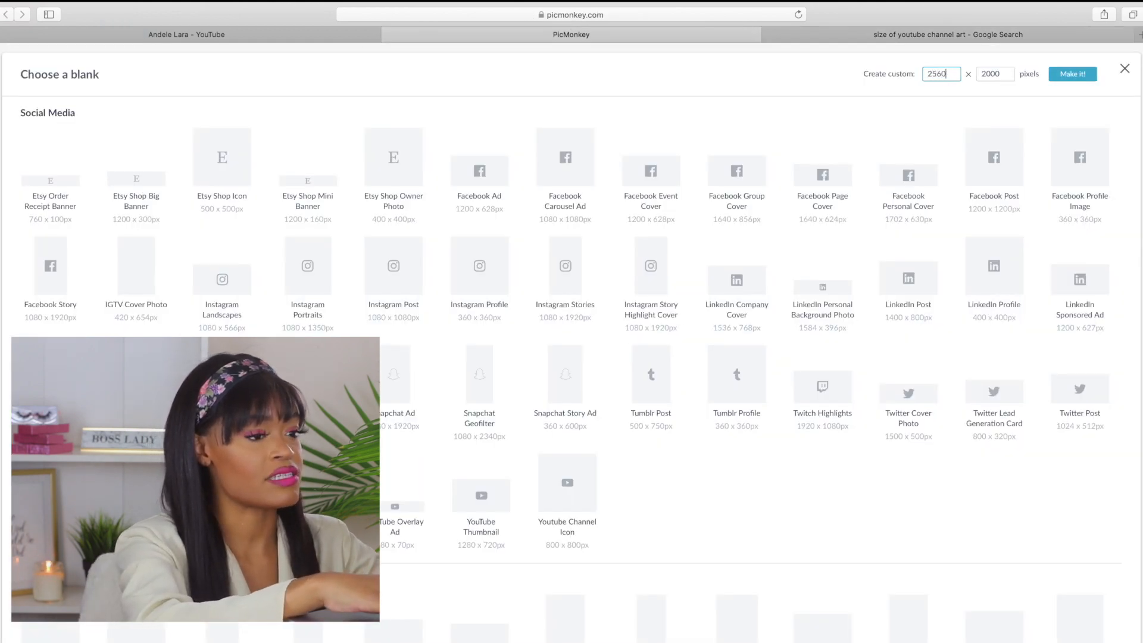
pyautogui.press('Tab')
pyautogui.write('1')
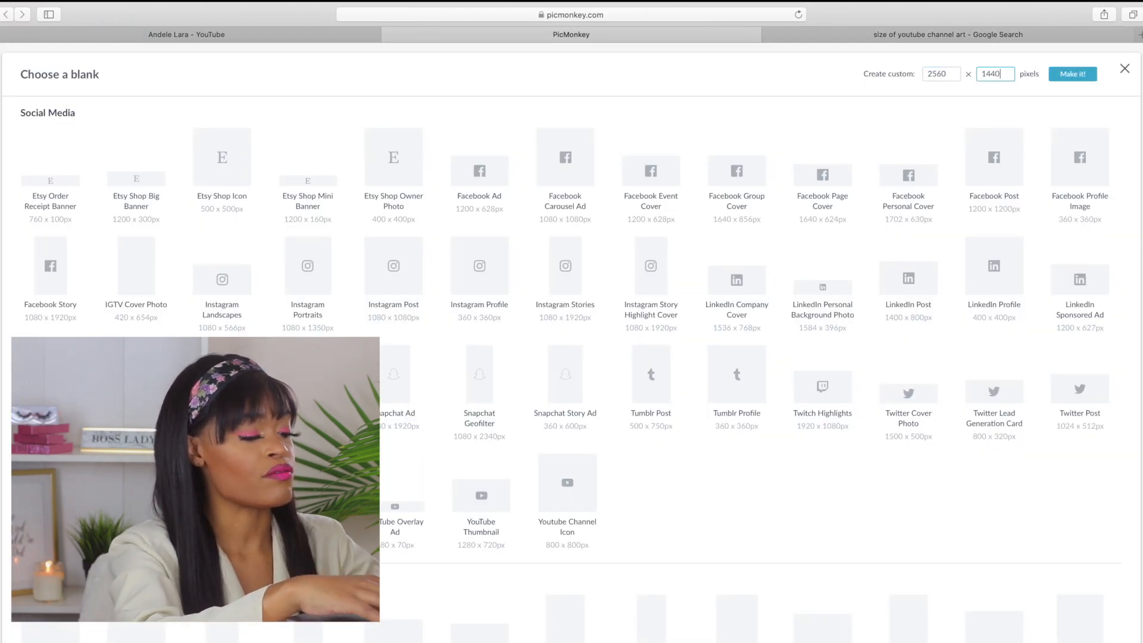
pyautogui.click(1072, 80)
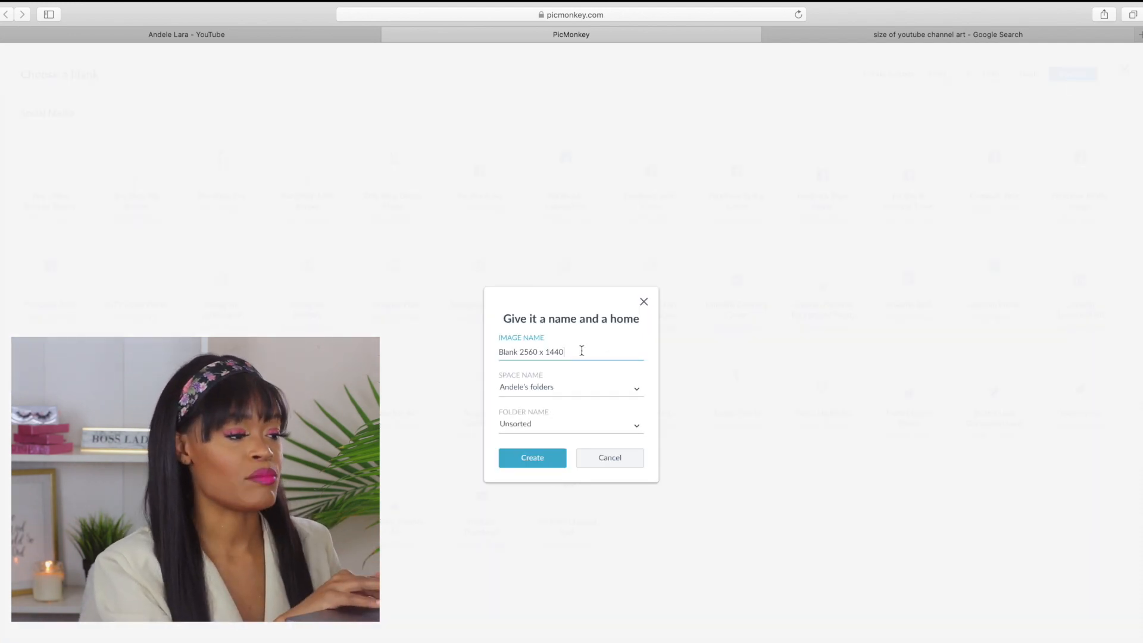
# Name the new image 'YT CHANNEL ART' and create it
pyautogui.moveTo(581, 351); pyautogui.dragTo(472, 348)
pyautogui.write('YT CHANNEL ART')
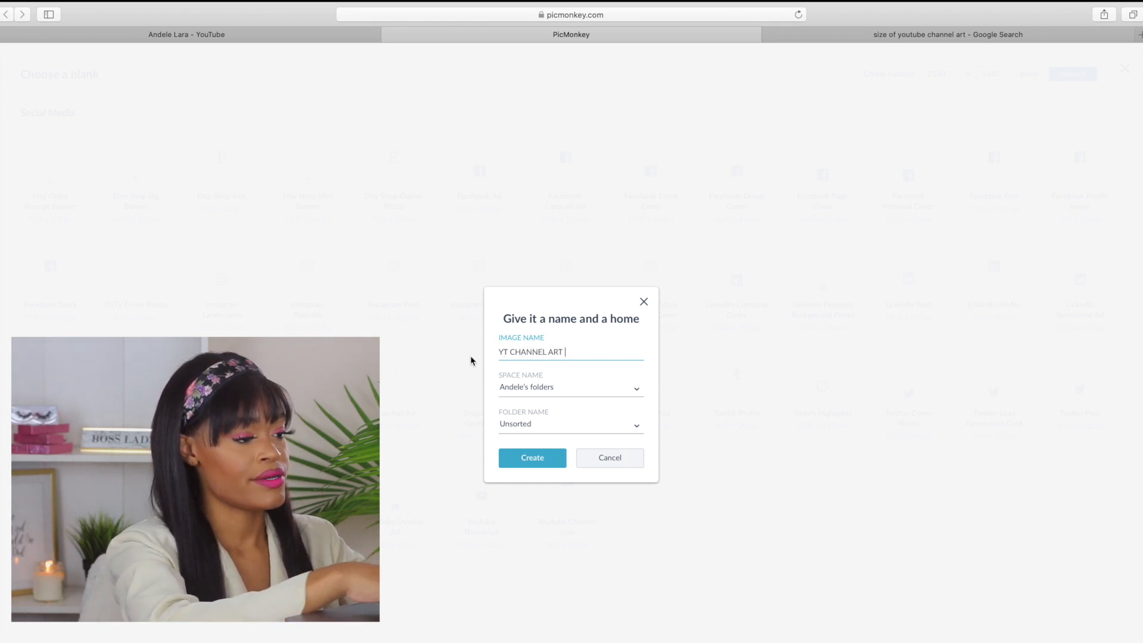
pyautogui.click(523, 463)
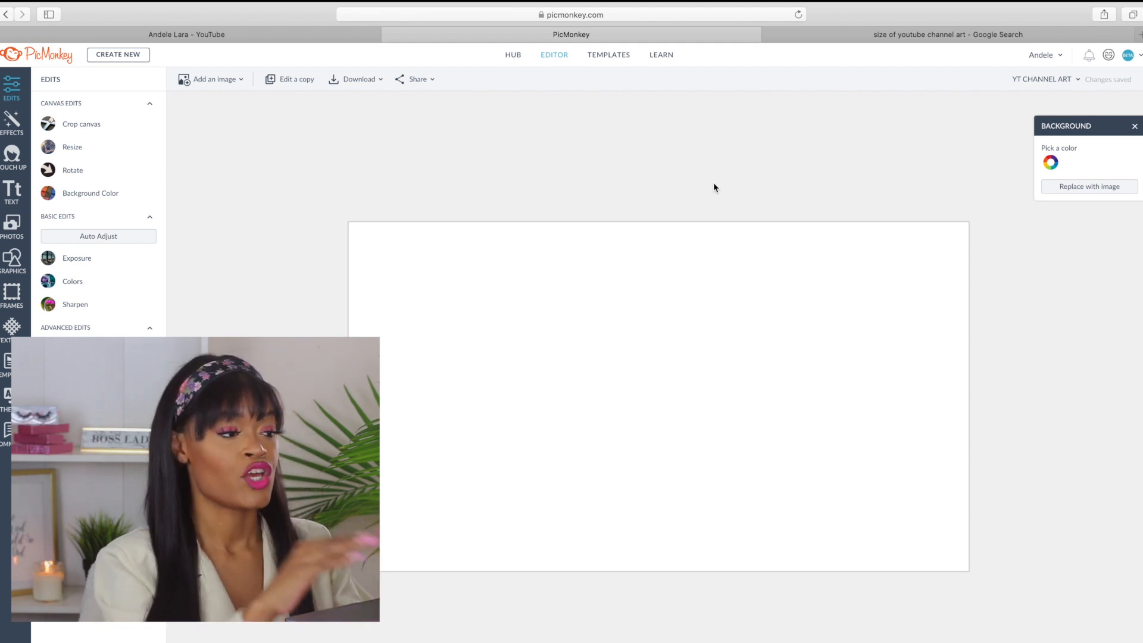
# Add youtube-banner-sizing-2.png from the computer onto the canvas
pyautogui.click(202, 79)
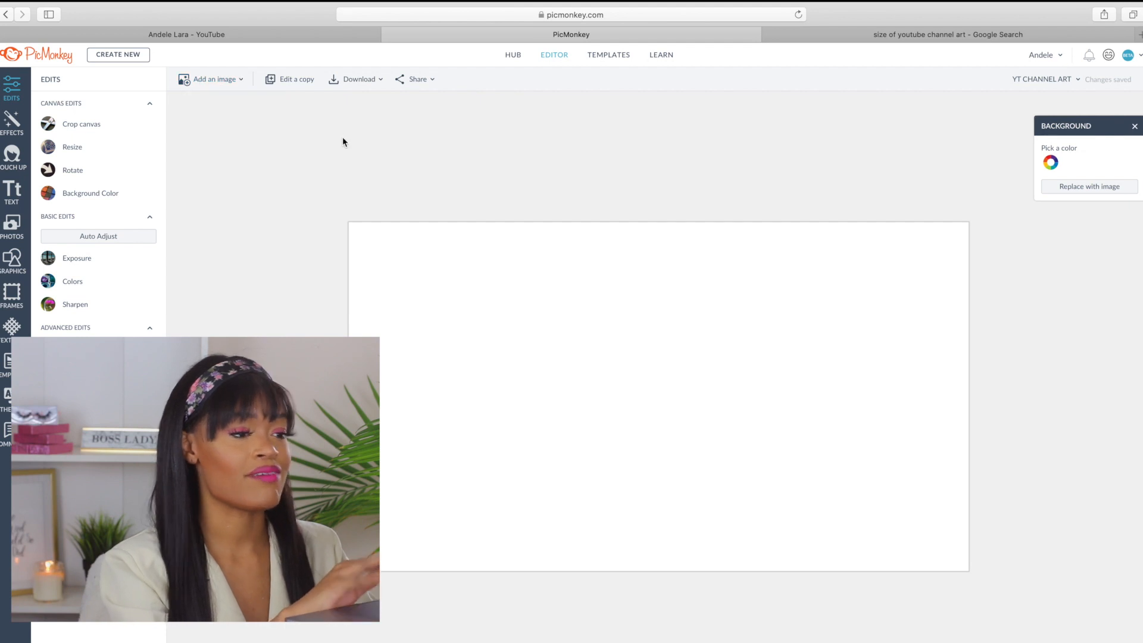
pyautogui.click(194, 77)
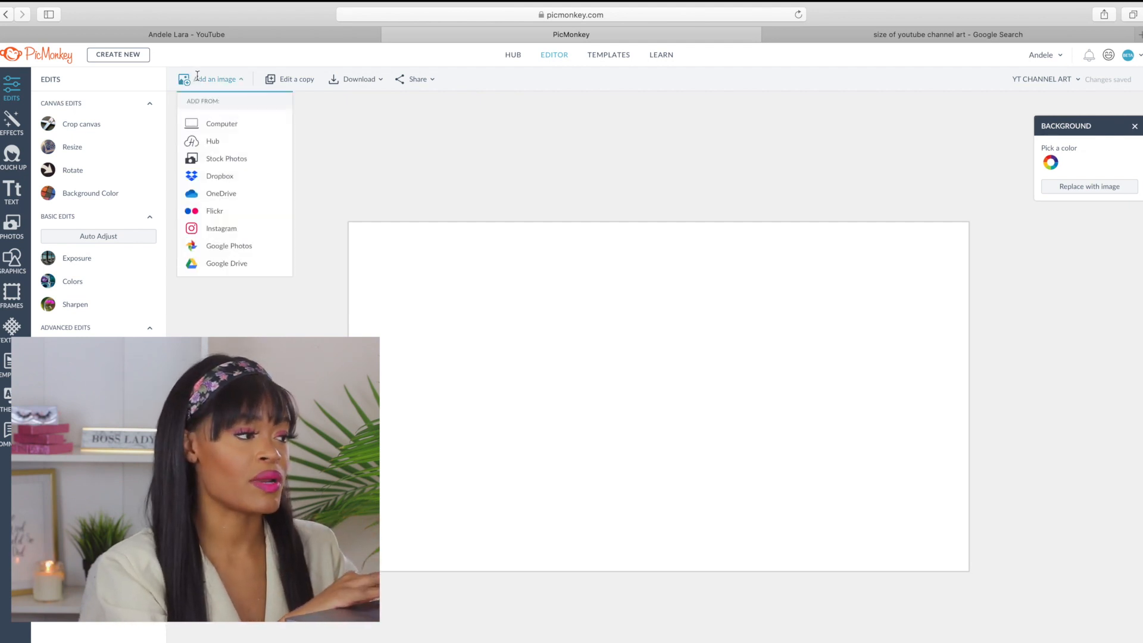
pyautogui.click(238, 124)
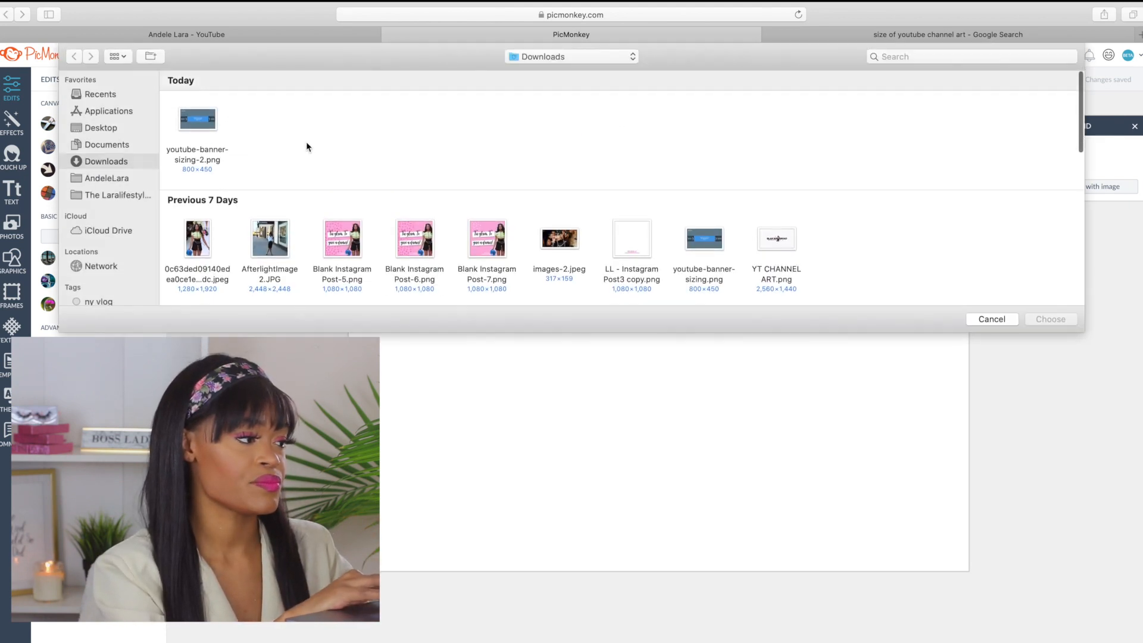
pyautogui.click(202, 120)
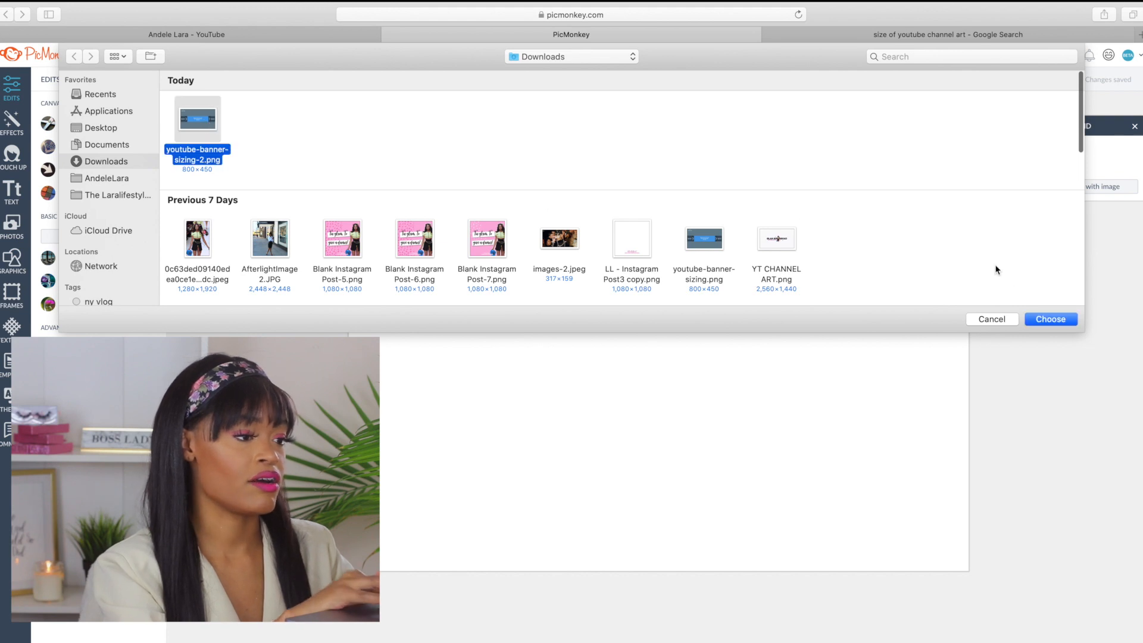
pyautogui.click(1050, 318)
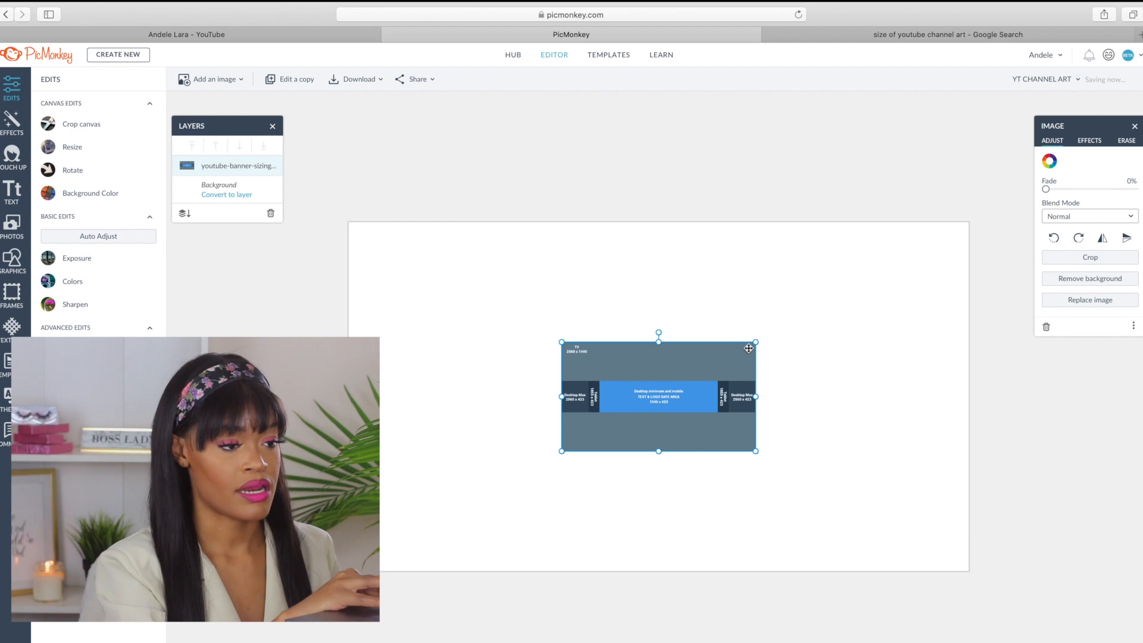
# Stretch the sizing guide to fill the whole canvas, then deselect it
pyautogui.moveTo(755, 343); pyautogui.dragTo(968, 222)
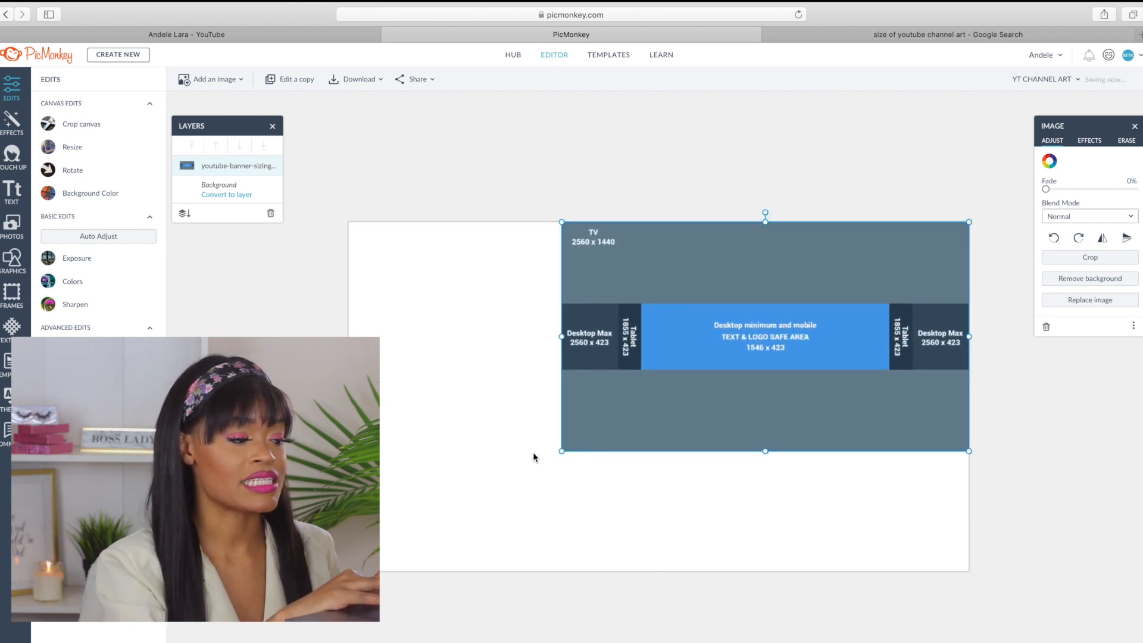
pyautogui.moveTo(563, 449); pyautogui.dragTo(348, 572)
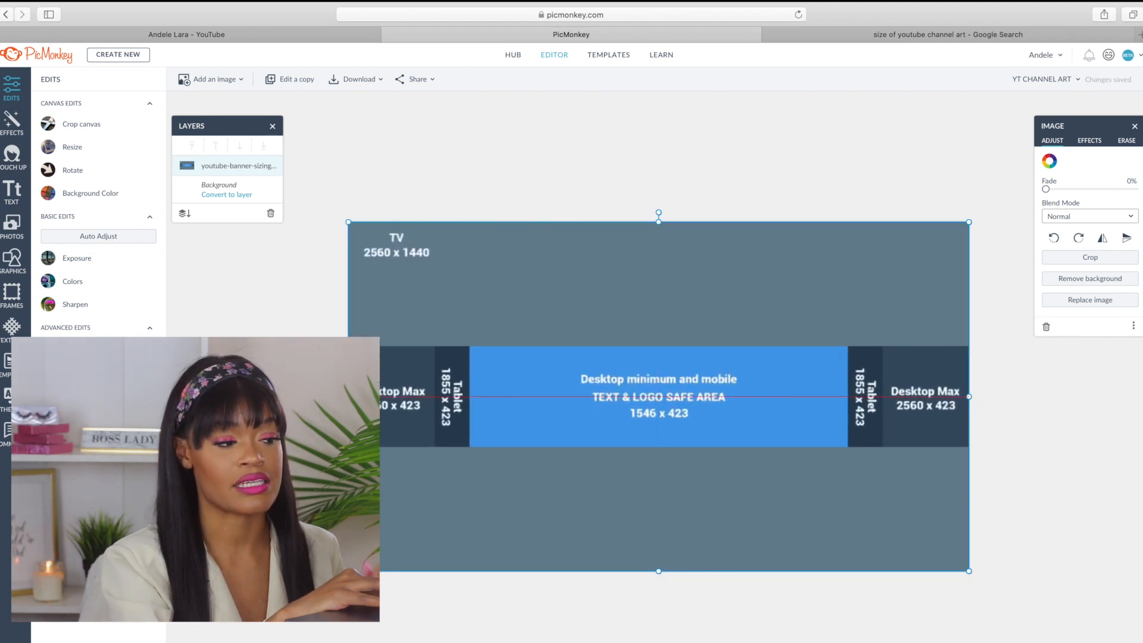
pyautogui.moveTo(348, 572); pyautogui.dragTo(349, 571)
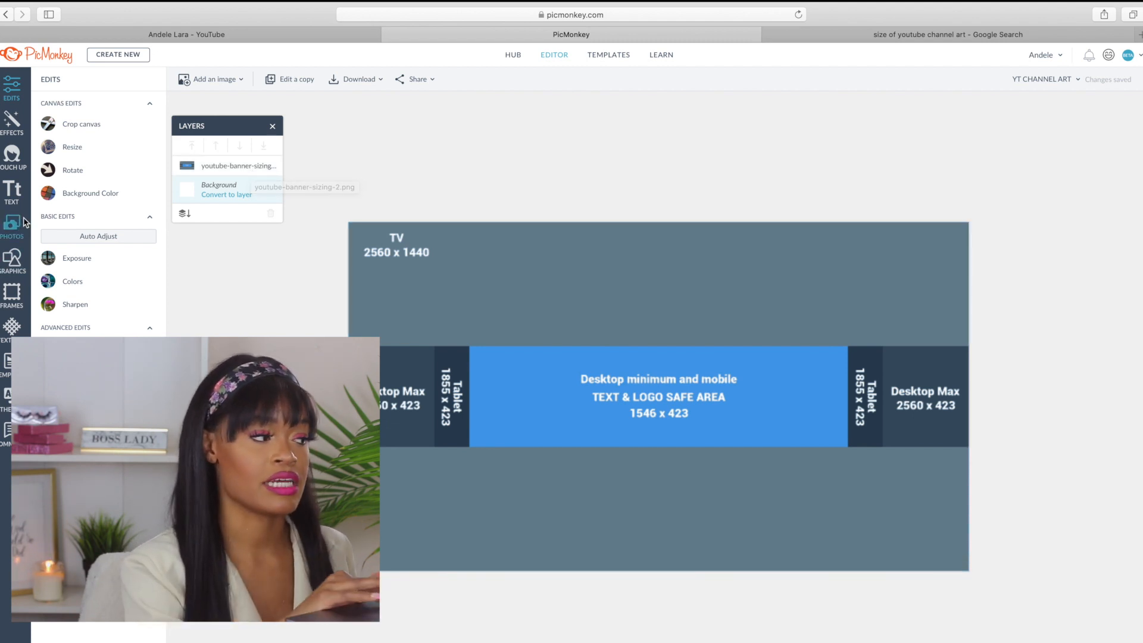
# Browse the computer's folders for the portrait photo, then cancel the file chooser
pyautogui.moveTo(16, 215)
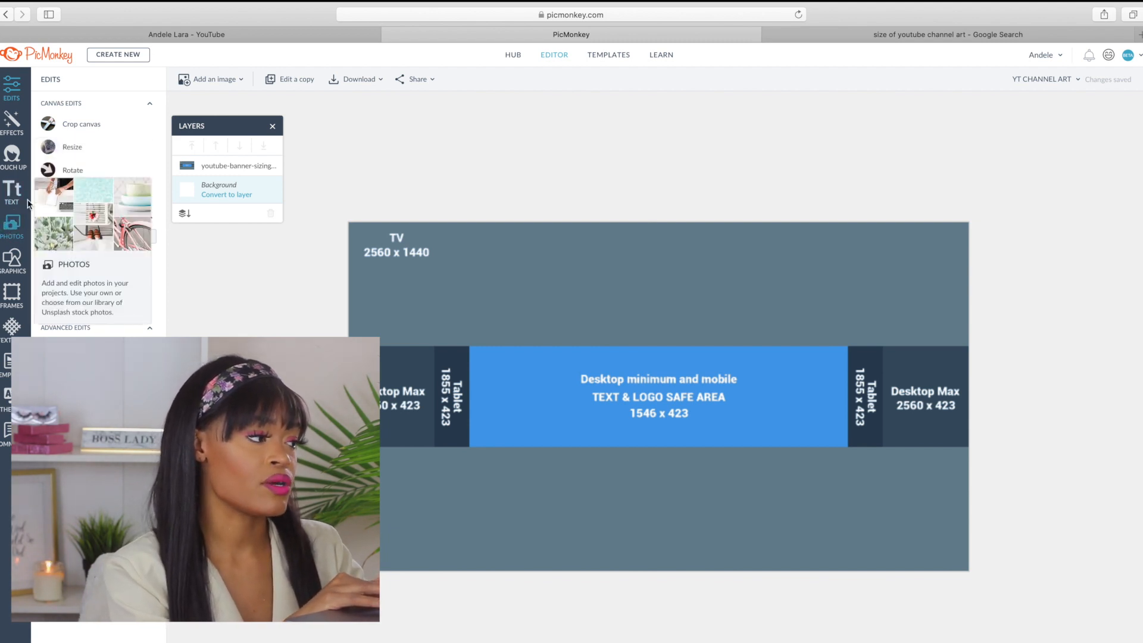
pyautogui.click(211, 80)
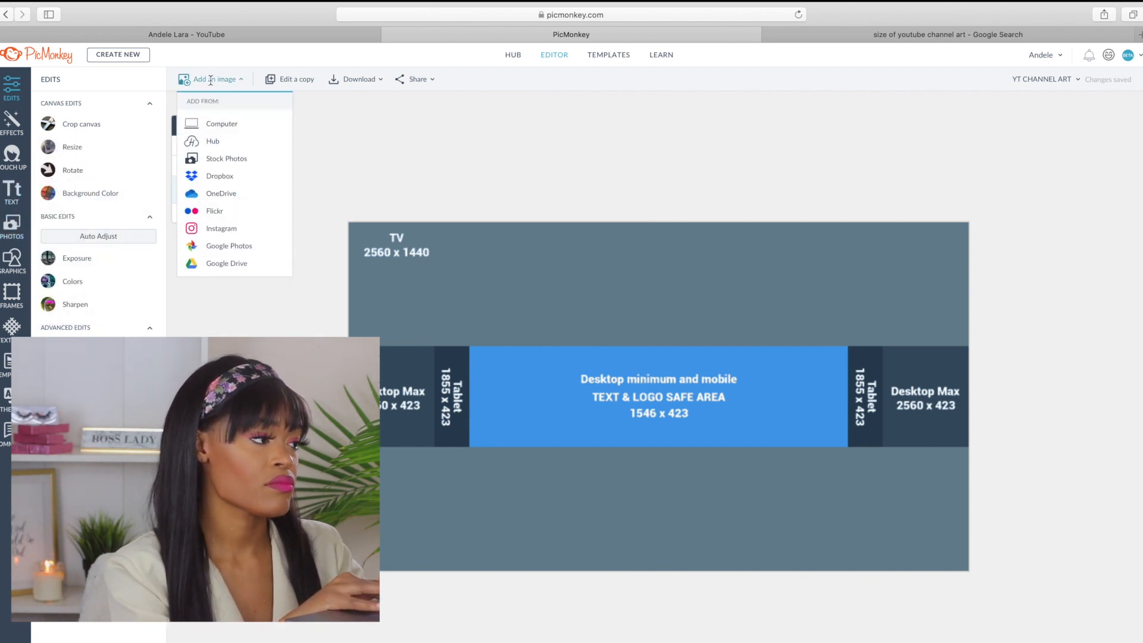
pyautogui.click(221, 123)
pyautogui.scroll(-10, 340, 194)
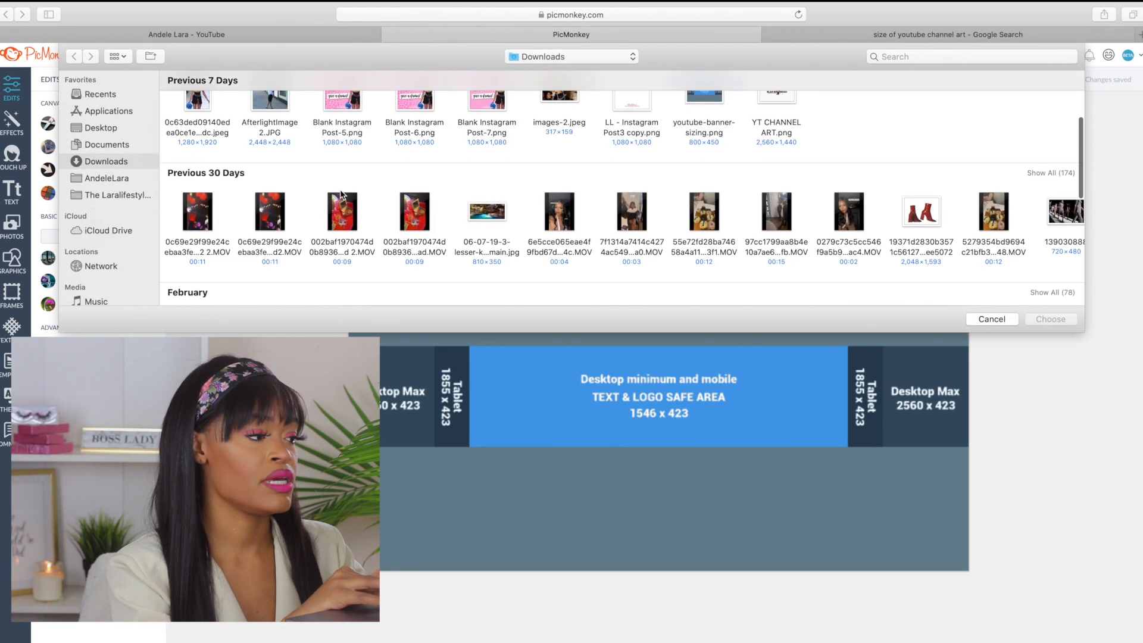
pyautogui.scroll(-4, 341, 189)
pyautogui.scroll(2, 298, 197)
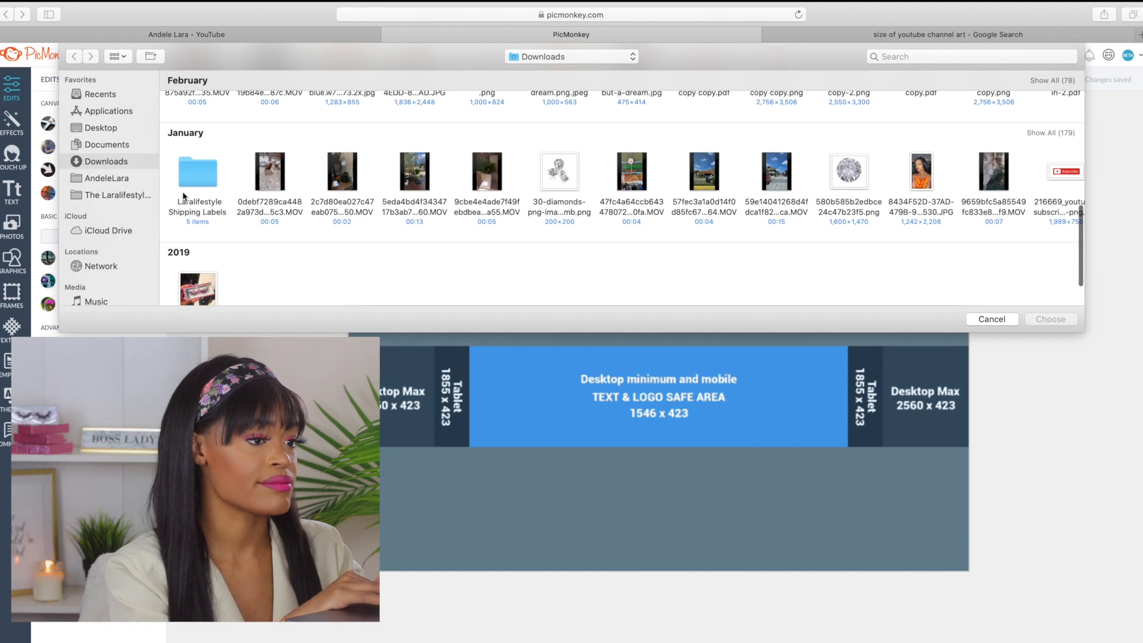
pyautogui.click(122, 178)
pyautogui.scroll(-2, 225, 183)
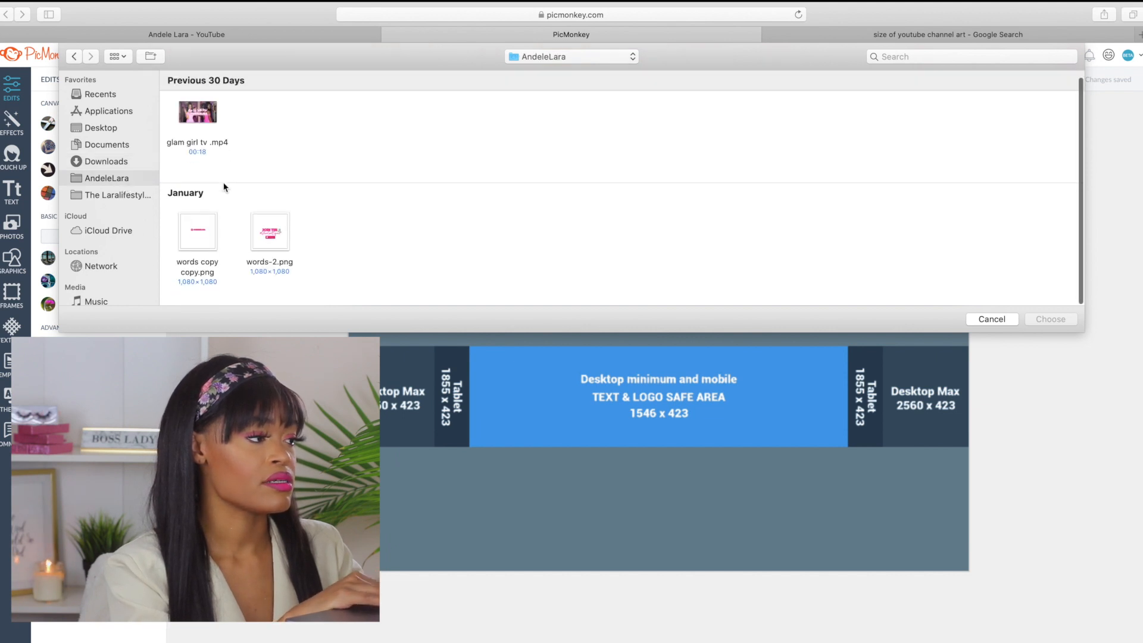
pyautogui.click(985, 320)
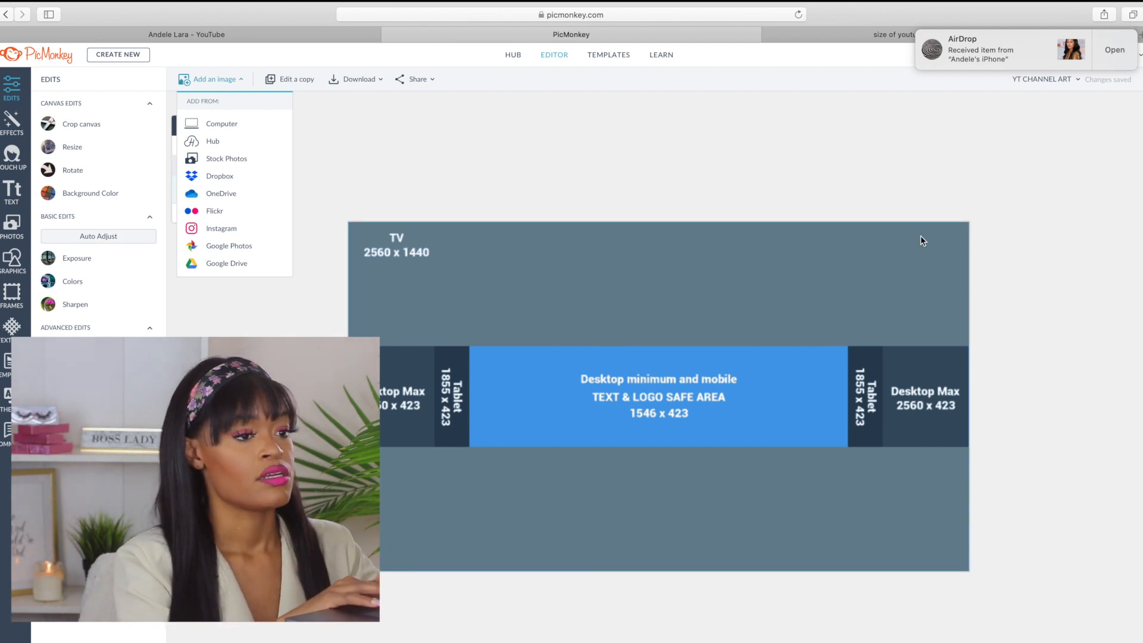
pyautogui.click(598, 212)
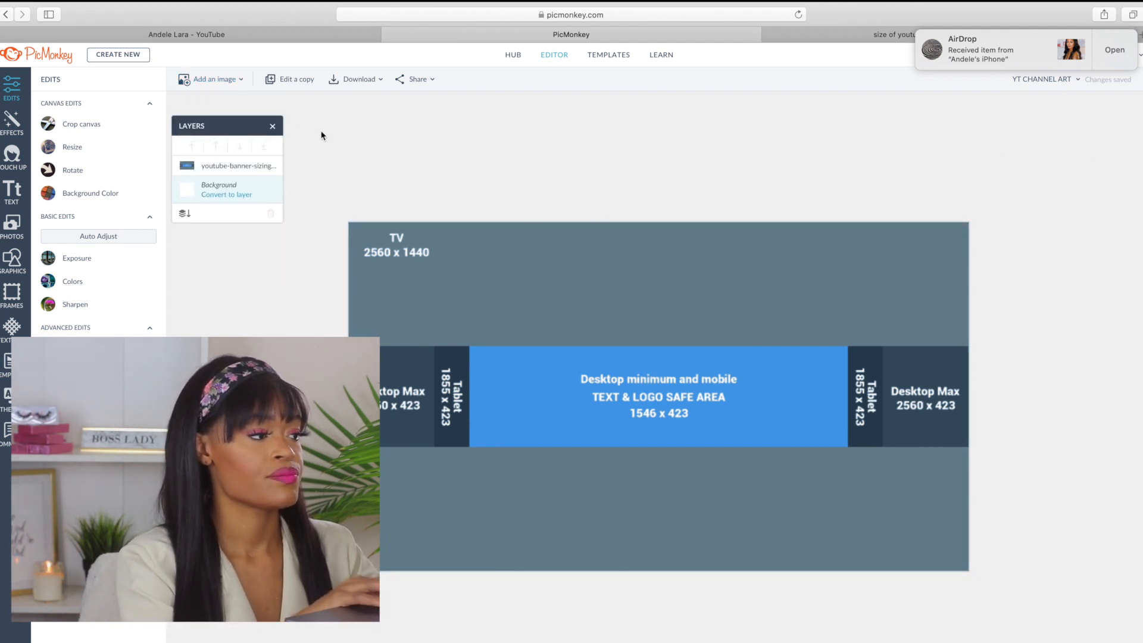
# Add the Enlight5.JPG portrait from the Downloads folder to the banner
pyautogui.click(227, 79)
pyautogui.click(224, 119)
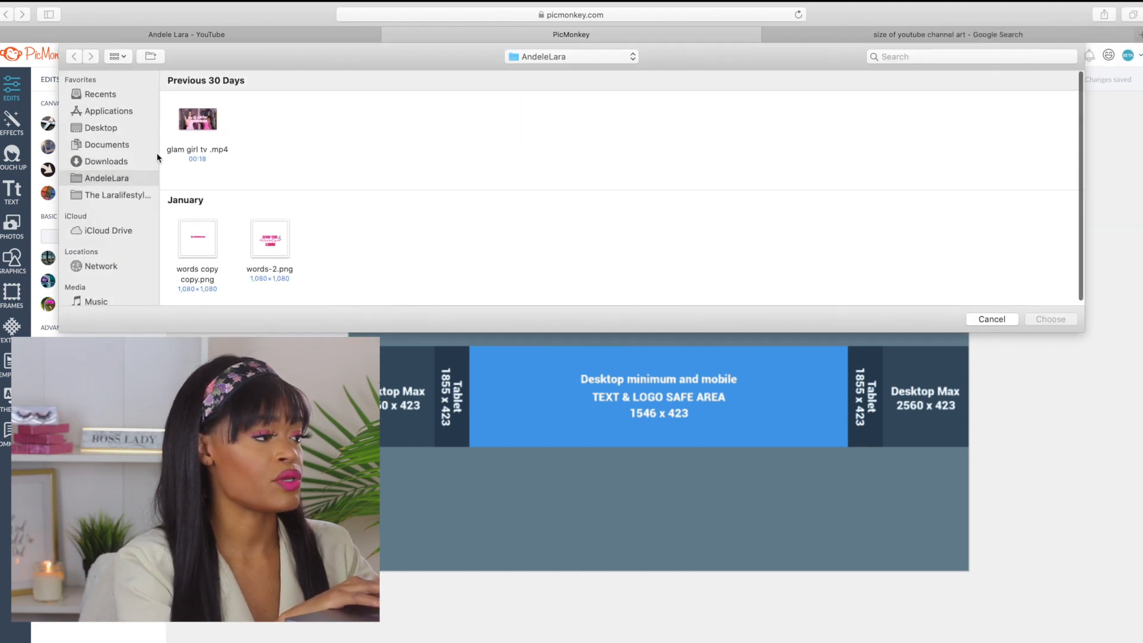
pyautogui.click(111, 161)
pyautogui.click(191, 113)
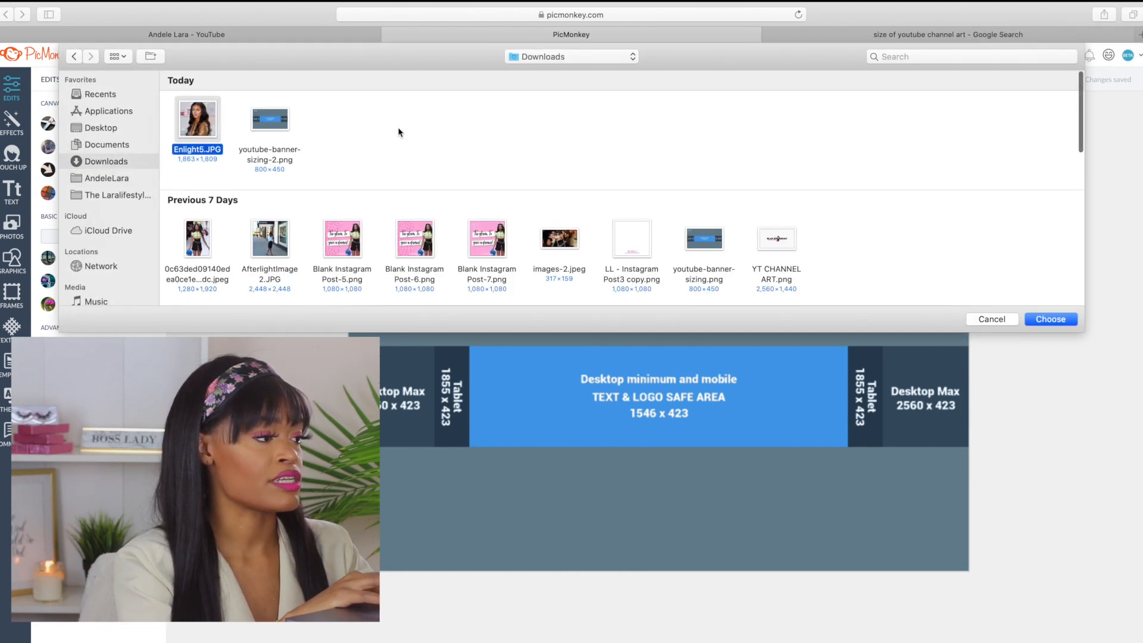
pyautogui.click(1049, 319)
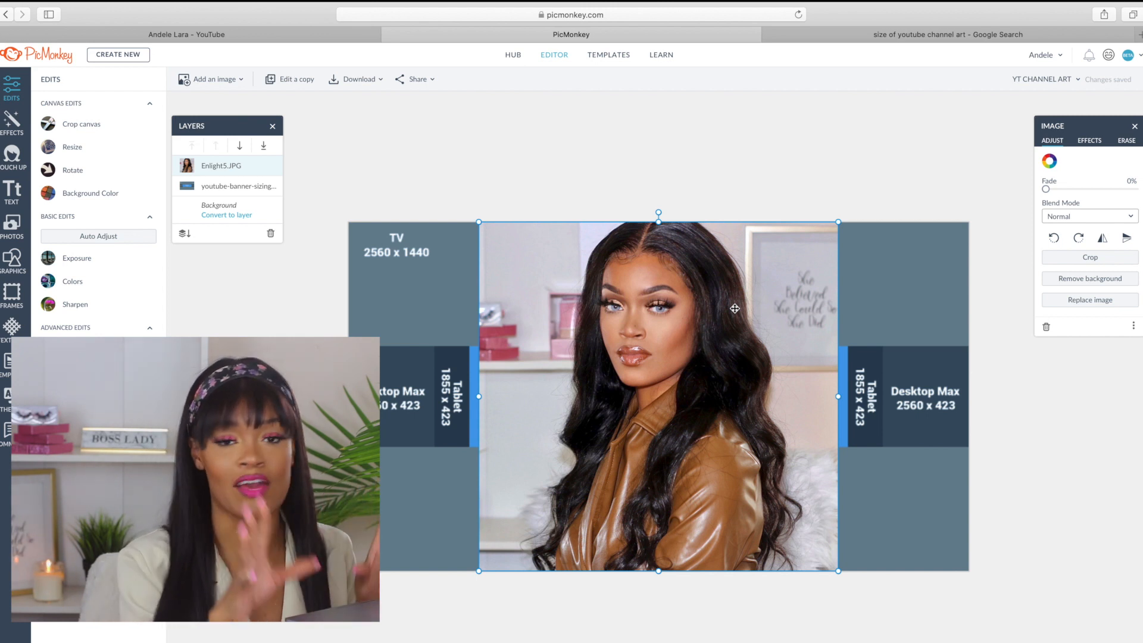
# Remove the Enlight5.JPG portrait's background so only the woman remains
pyautogui.click(1070, 277)
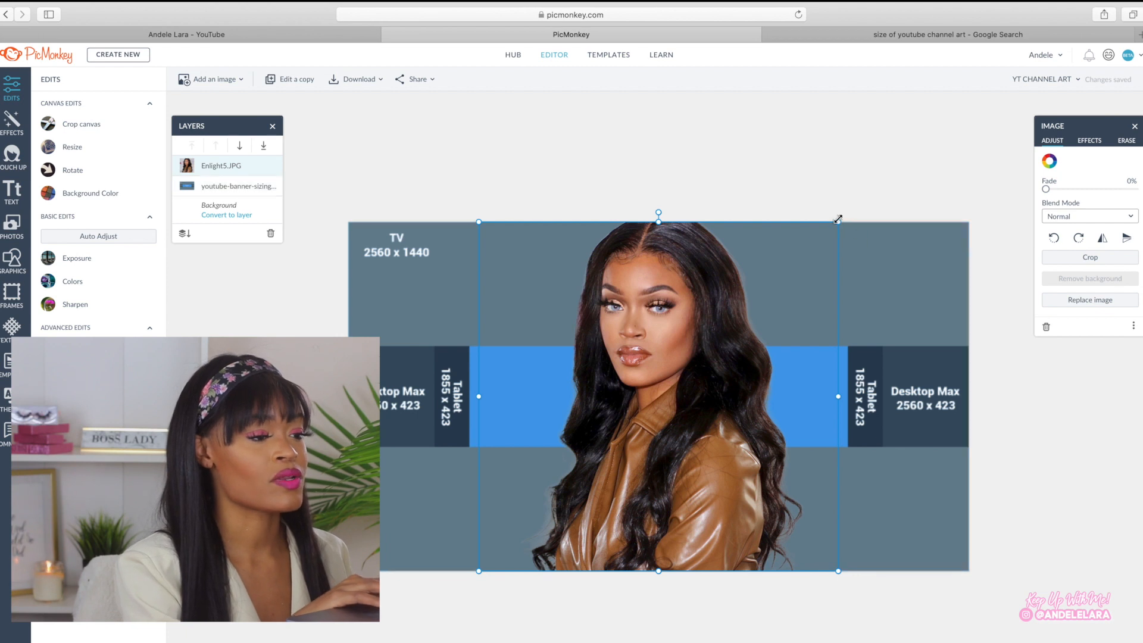
# Shrink the cutout portrait and centre it within the blue safe area
pyautogui.moveTo(838, 219); pyautogui.dragTo(635, 481)
pyautogui.moveTo(534, 503); pyautogui.dragTo(651, 390)
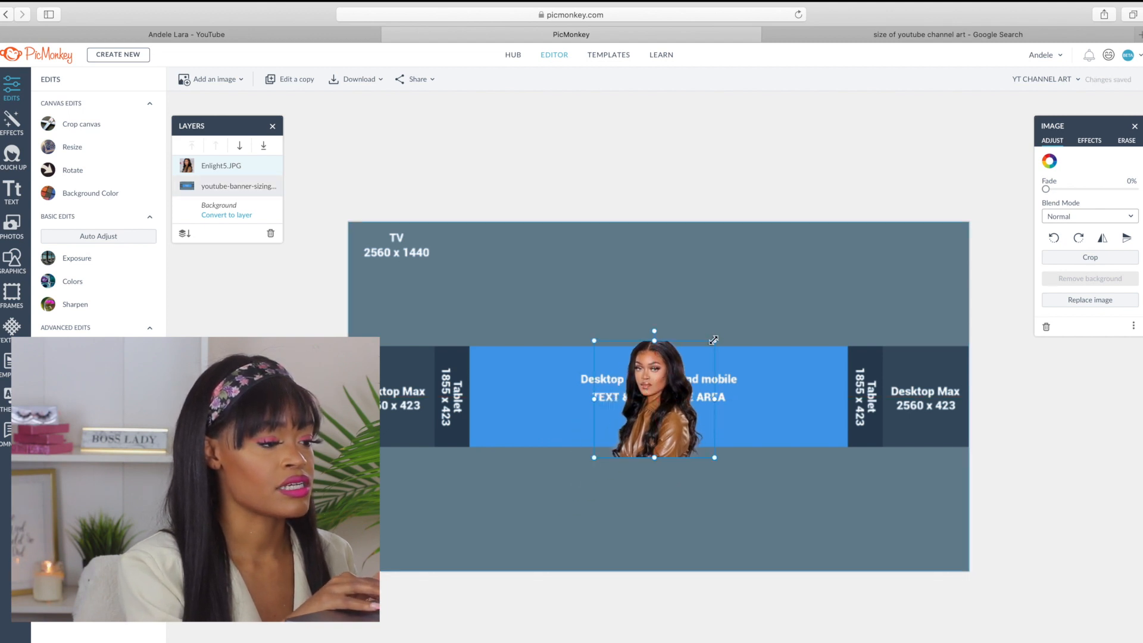
pyautogui.moveTo(714, 340); pyautogui.dragTo(700, 353)
pyautogui.moveTo(659, 391); pyautogui.dragTo(667, 386)
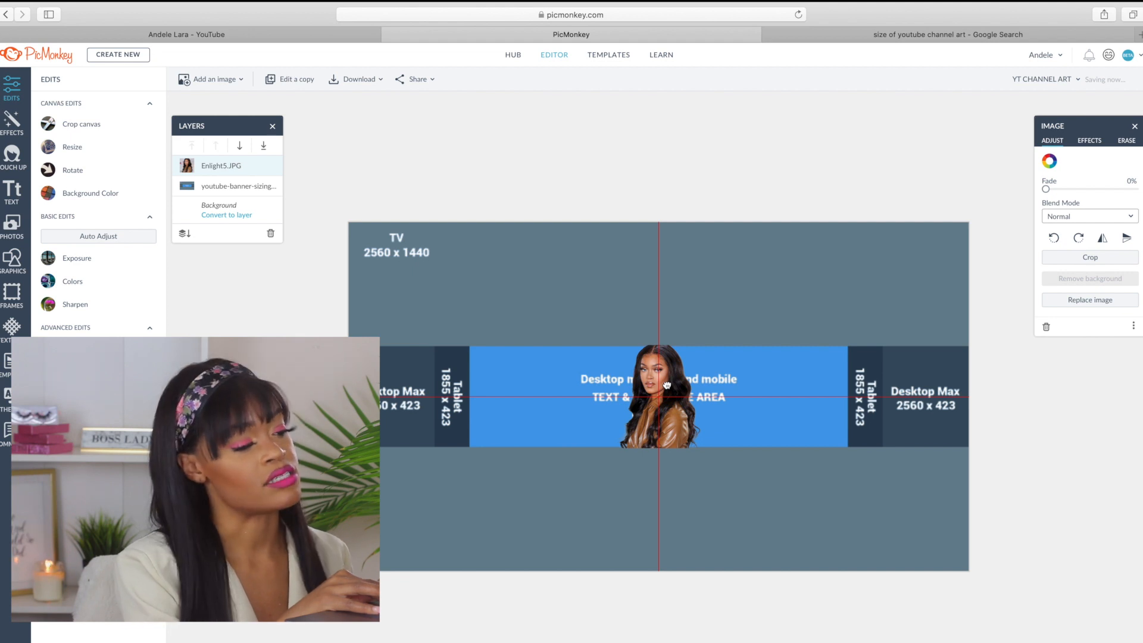
pyautogui.moveTo(666, 386); pyautogui.dragTo(666, 384)
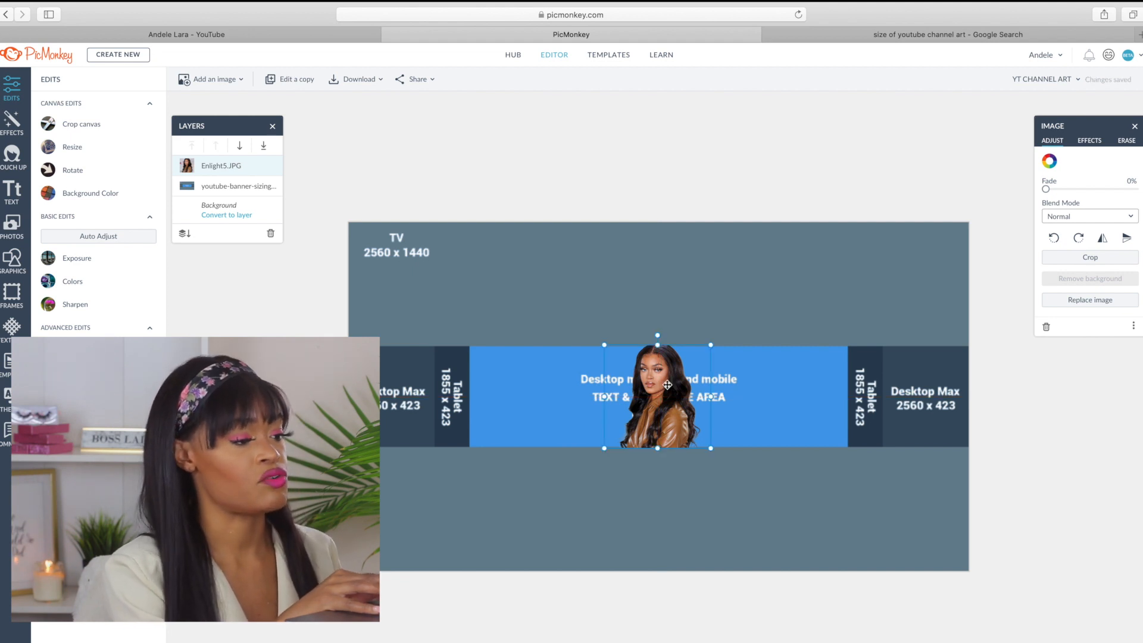
pyautogui.click(655, 304)
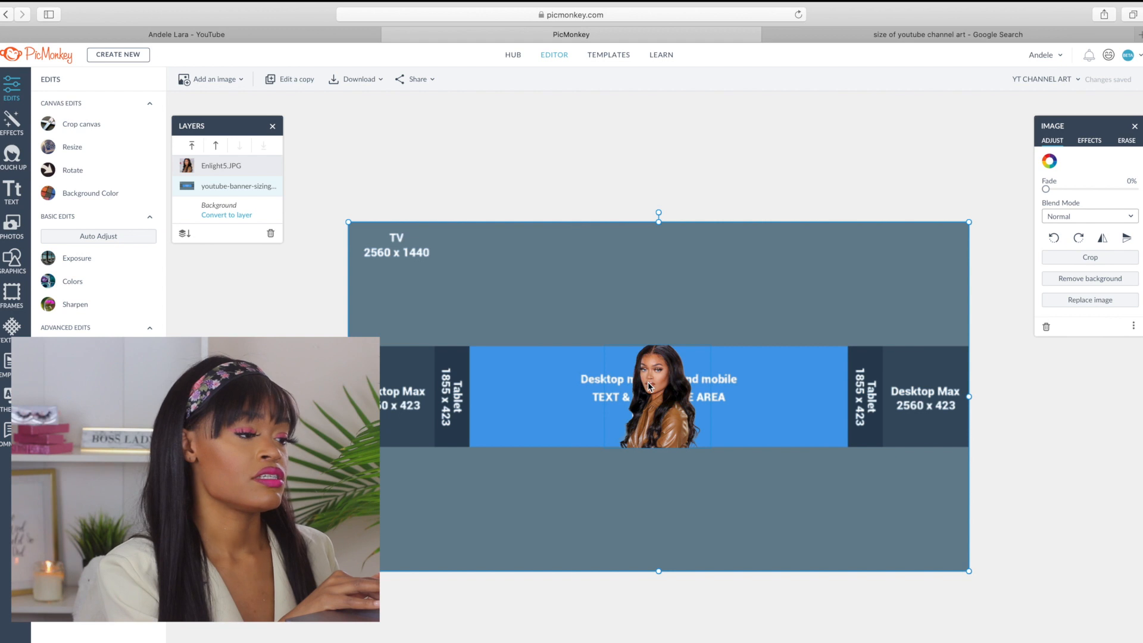
pyautogui.click(12, 191)
# Add a text box to the banner, then delete it
pyautogui.click(92, 108)
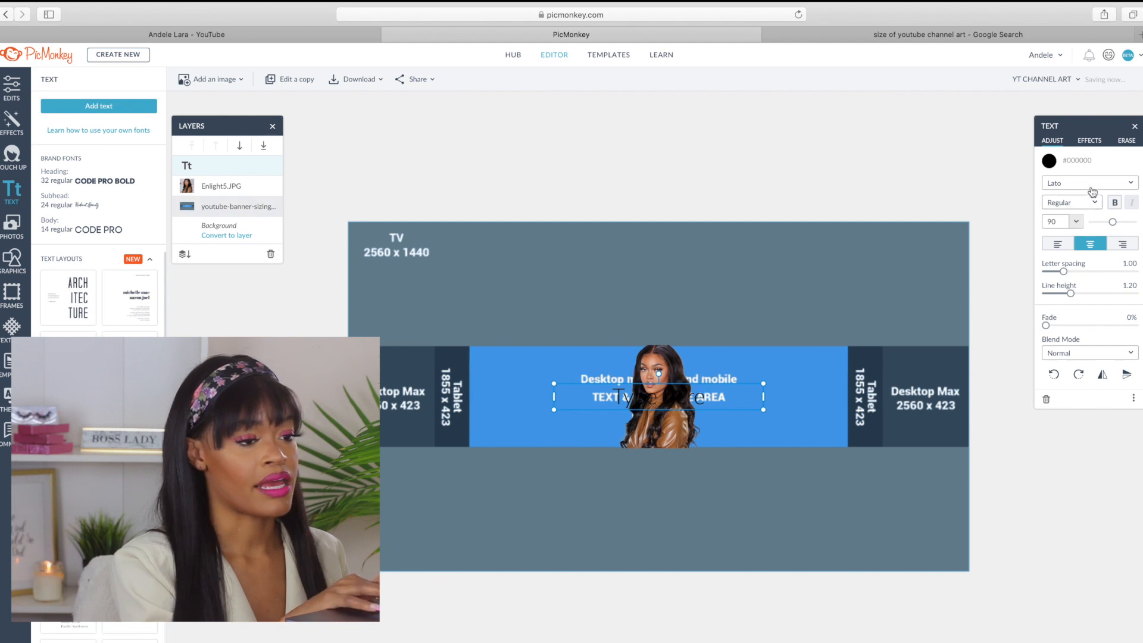
pyautogui.doubleClick(661, 395)
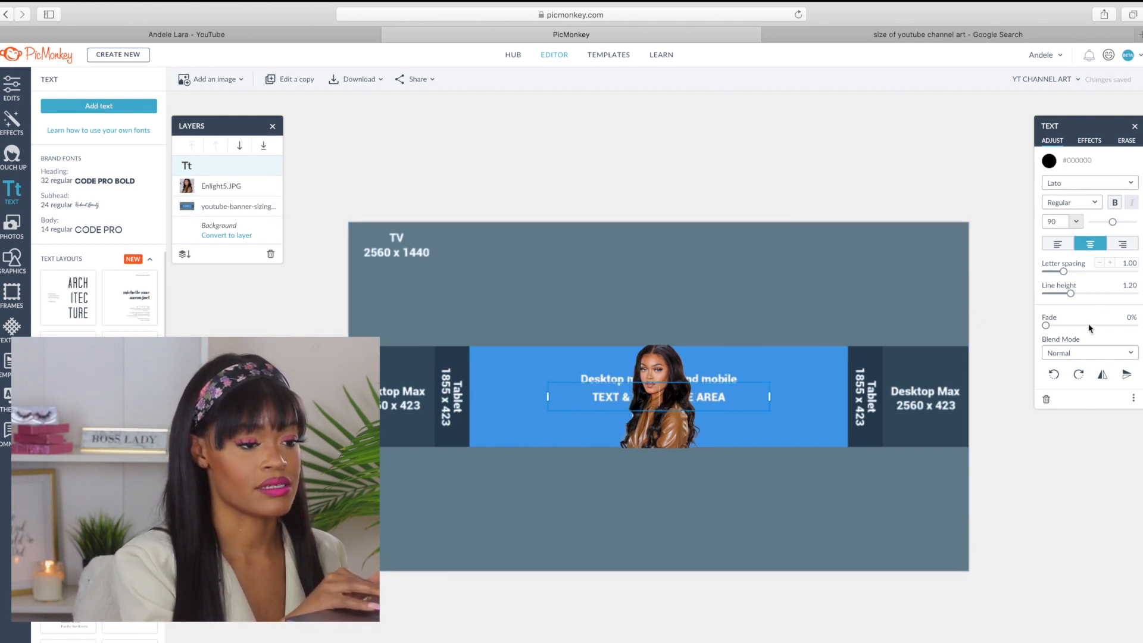
pyautogui.click(1047, 399)
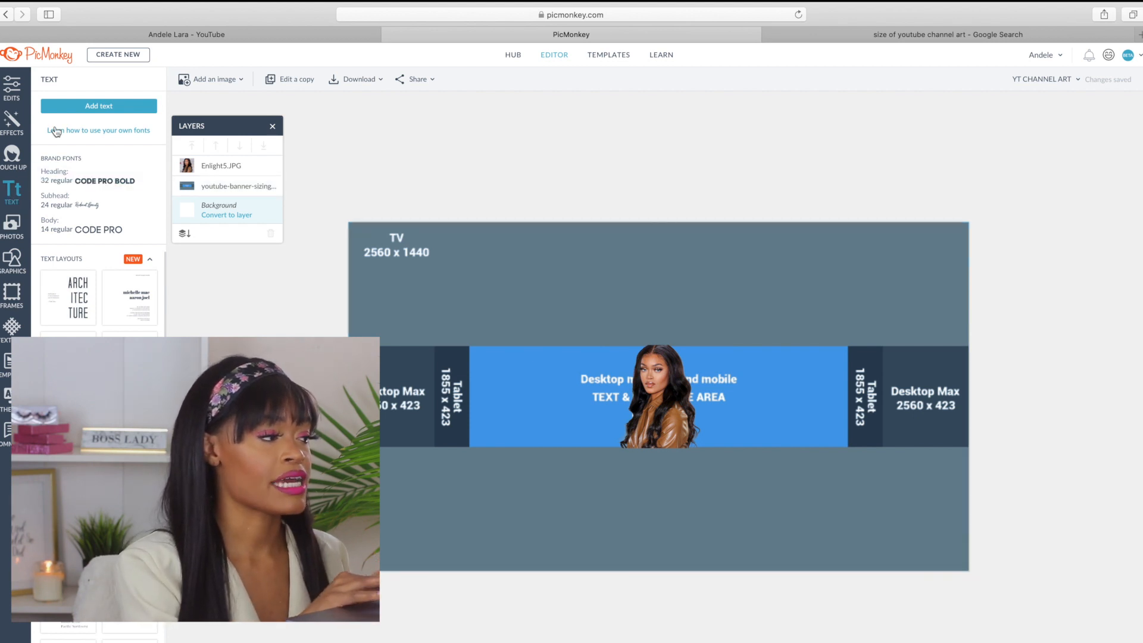
# Add a Code Pro Bold text box reading 'ANDELE LARA'
pyautogui.click(84, 105)
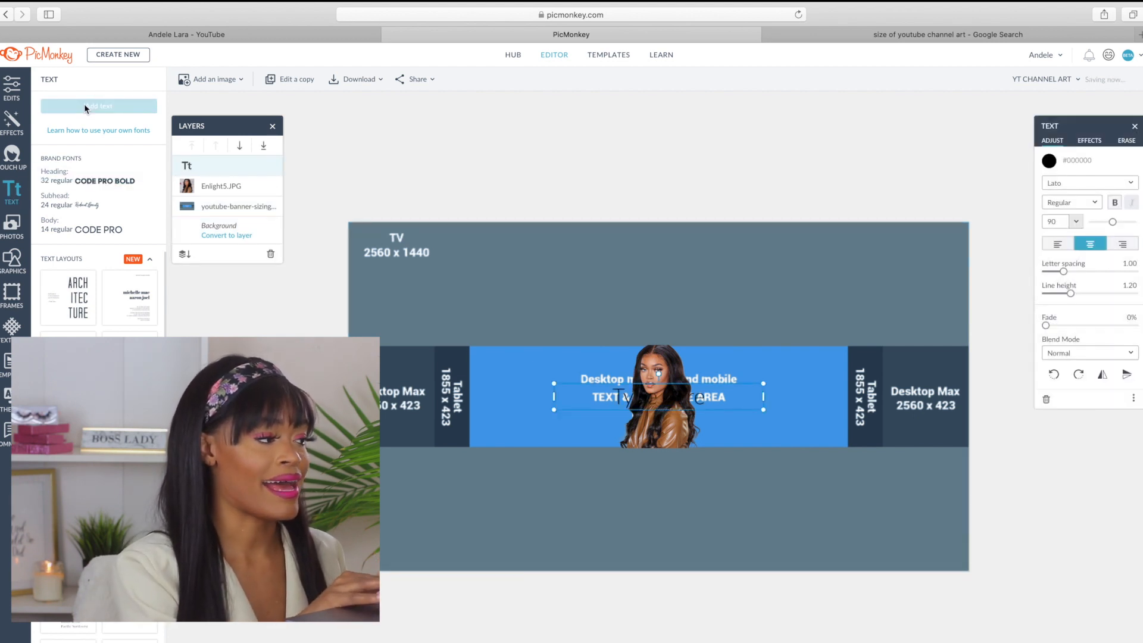
pyautogui.click(1071, 183)
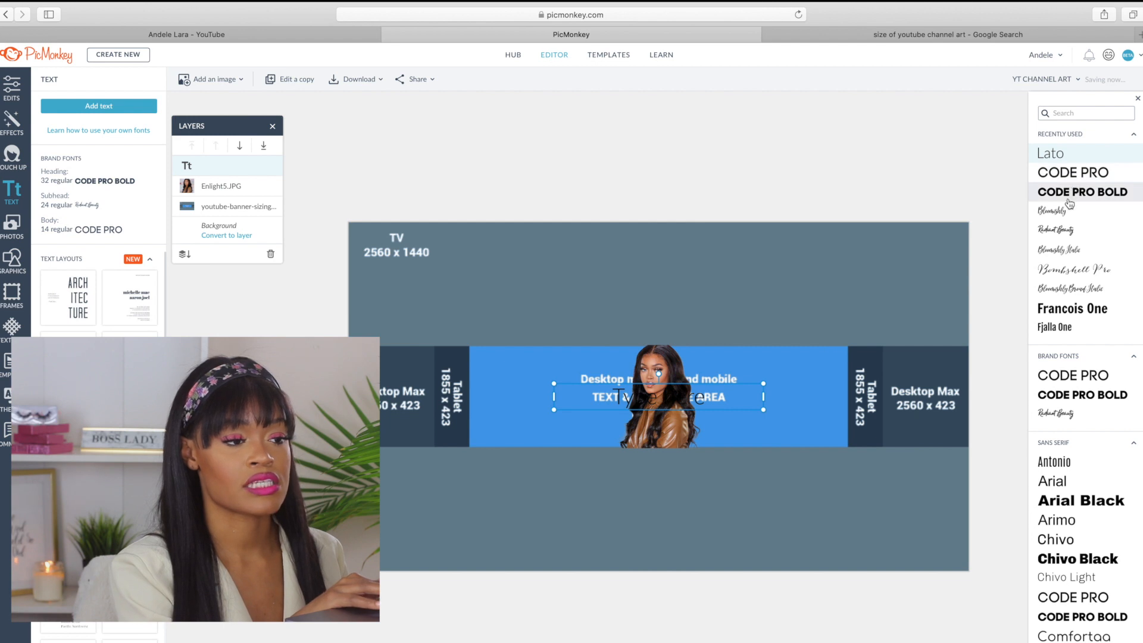
pyautogui.click(1070, 197)
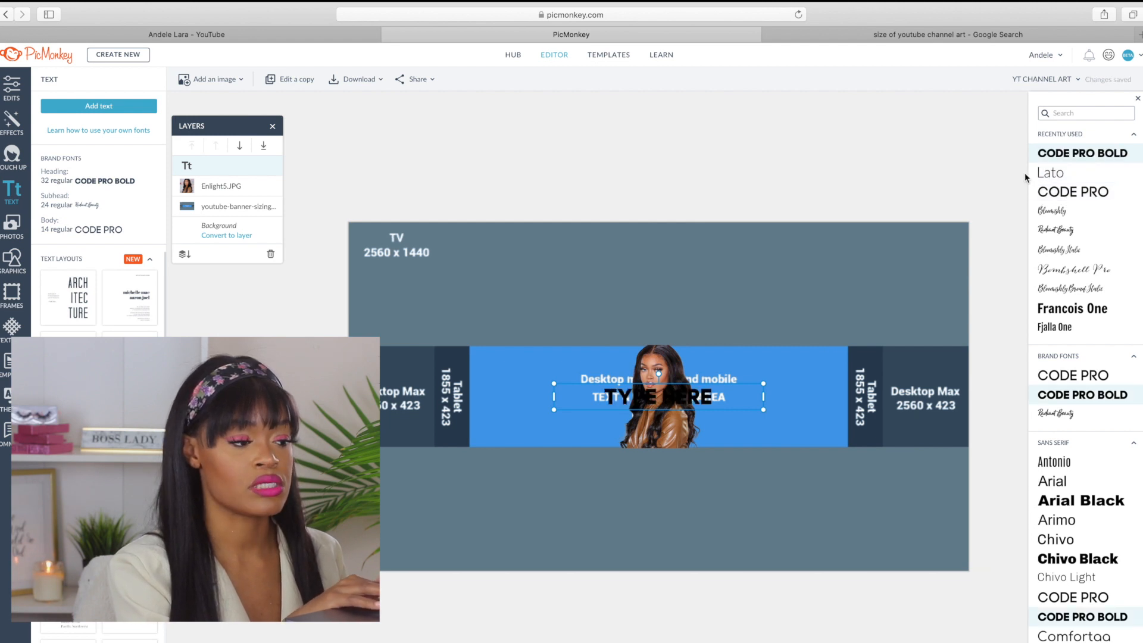
pyautogui.click(965, 168)
pyautogui.doubleClick(705, 397)
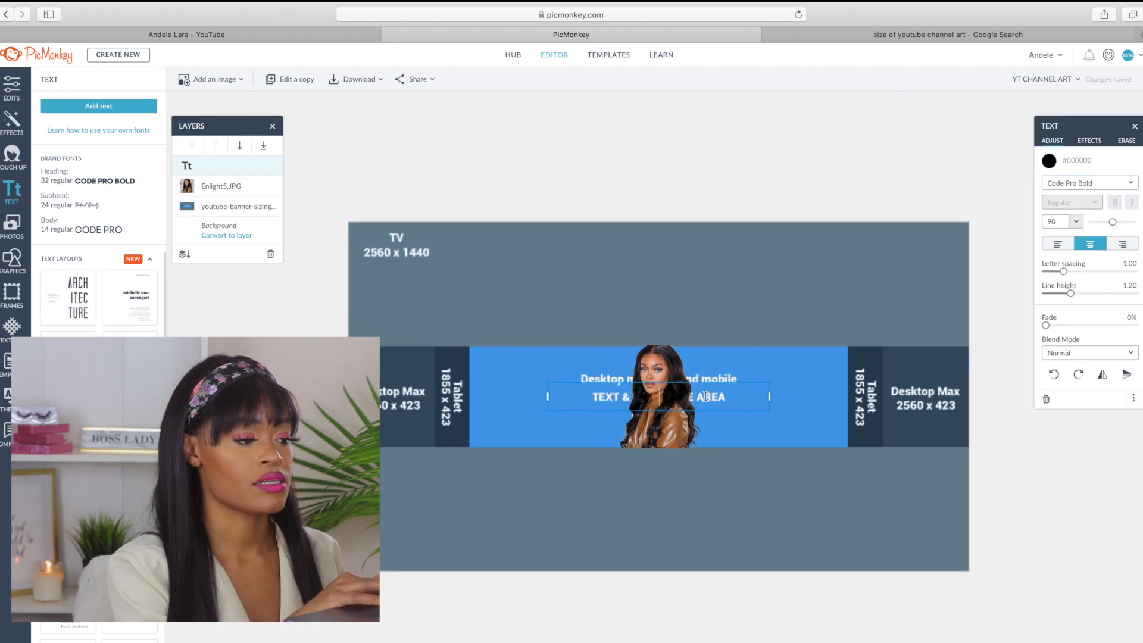
pyautogui.write('ANDE')
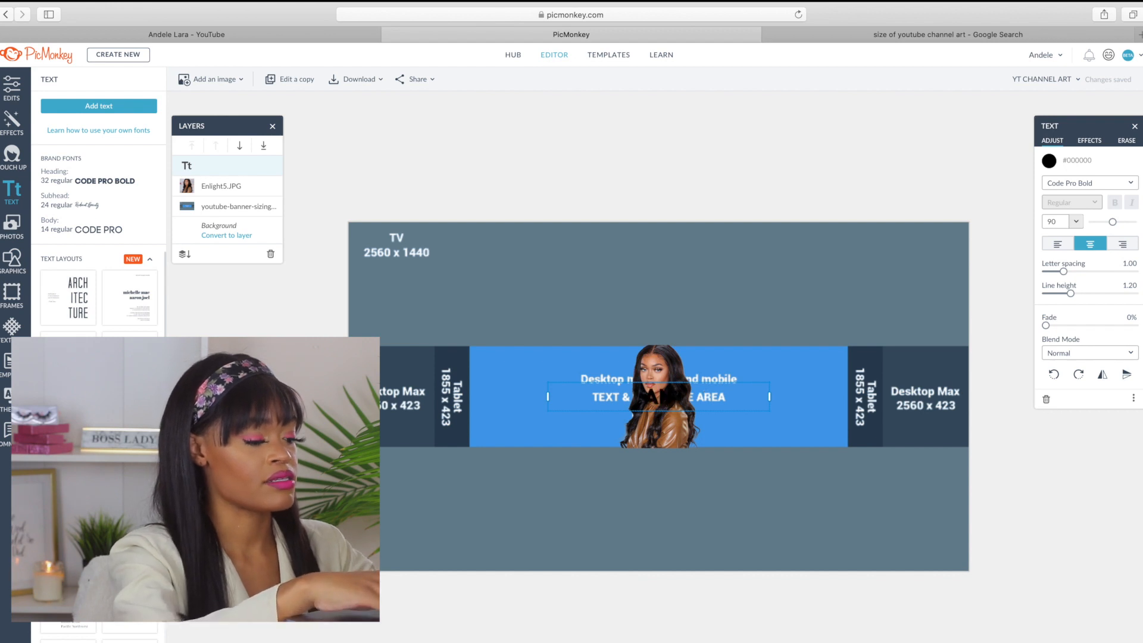
pyautogui.write('LE LARA')
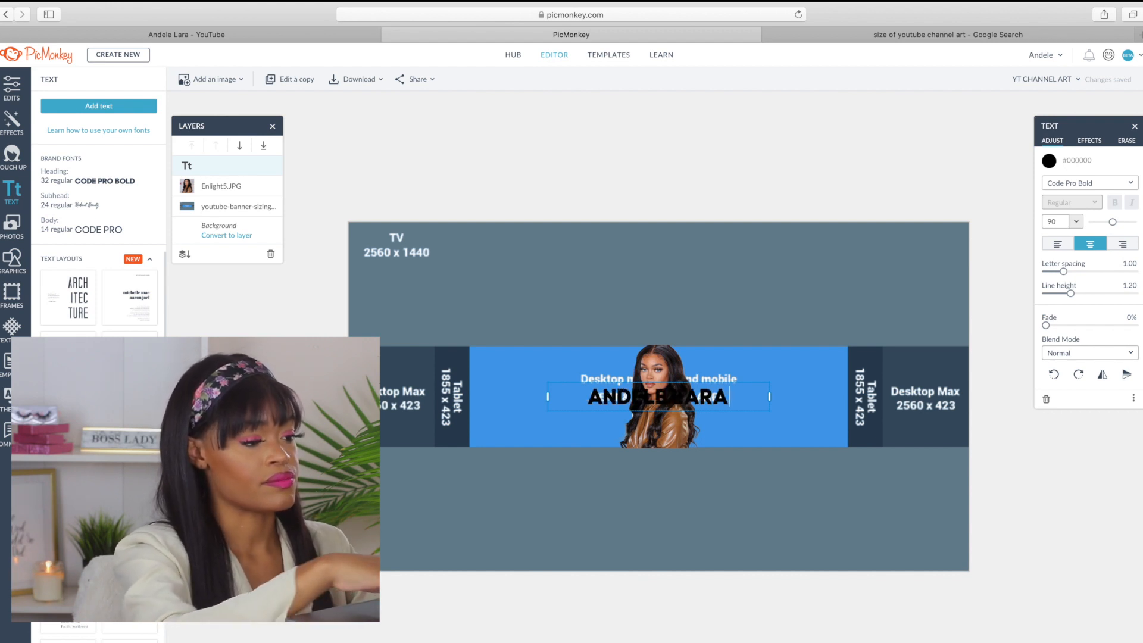
pyautogui.press('Escape')
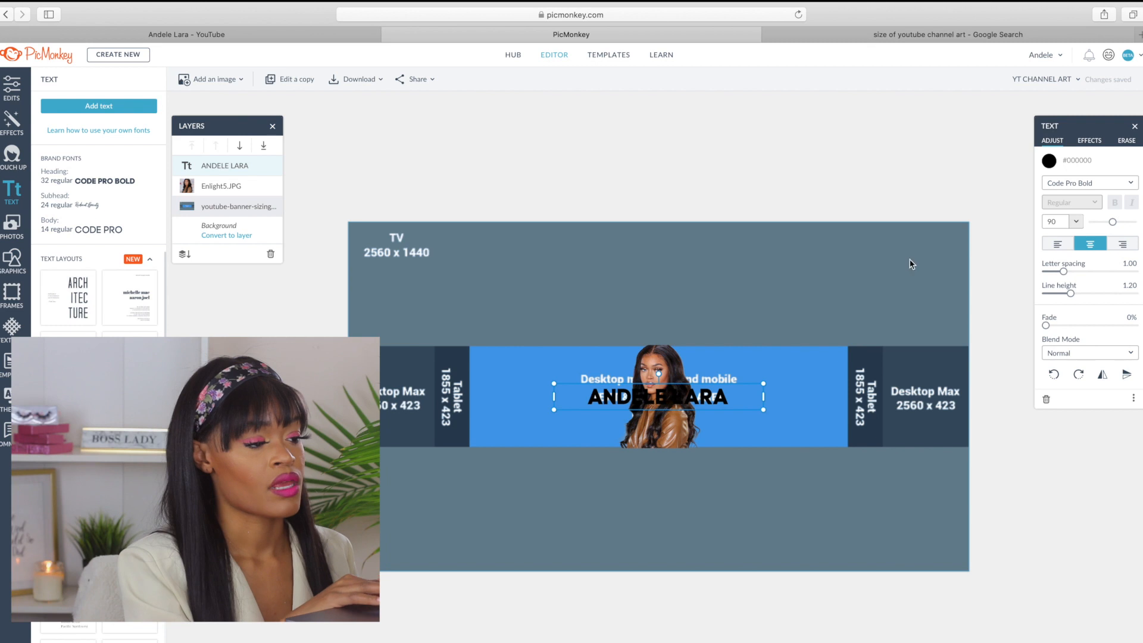
# Enlarge the channel-name text to size 201 and widen its box to one line
pyautogui.moveTo(1112, 222); pyautogui.dragTo(1134, 224)
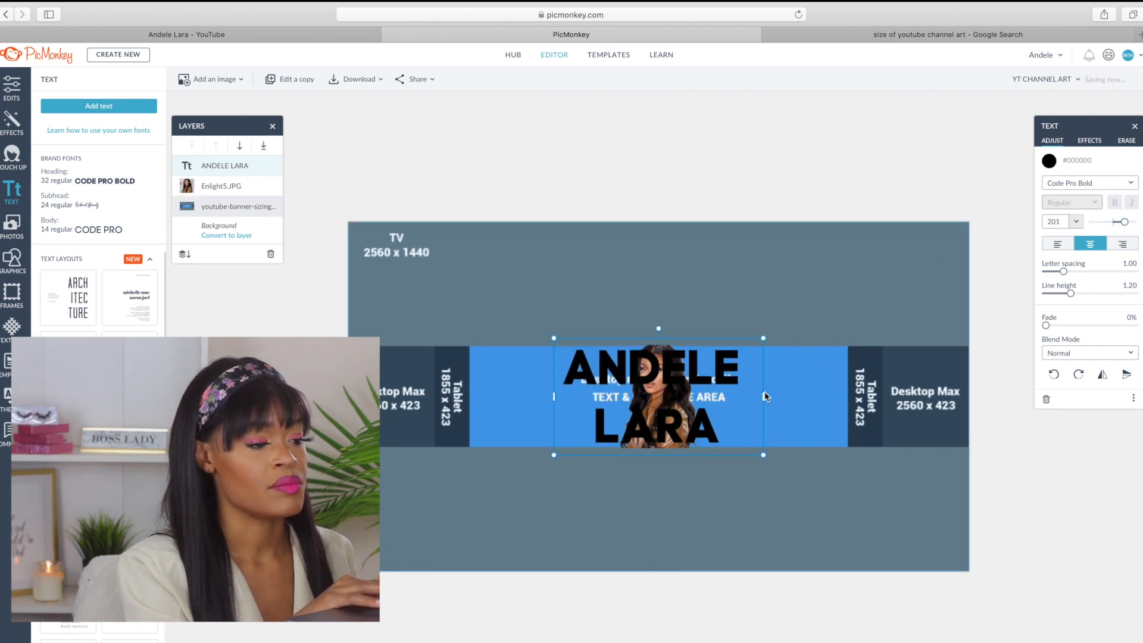
pyautogui.moveTo(764, 396); pyautogui.dragTo(855, 392)
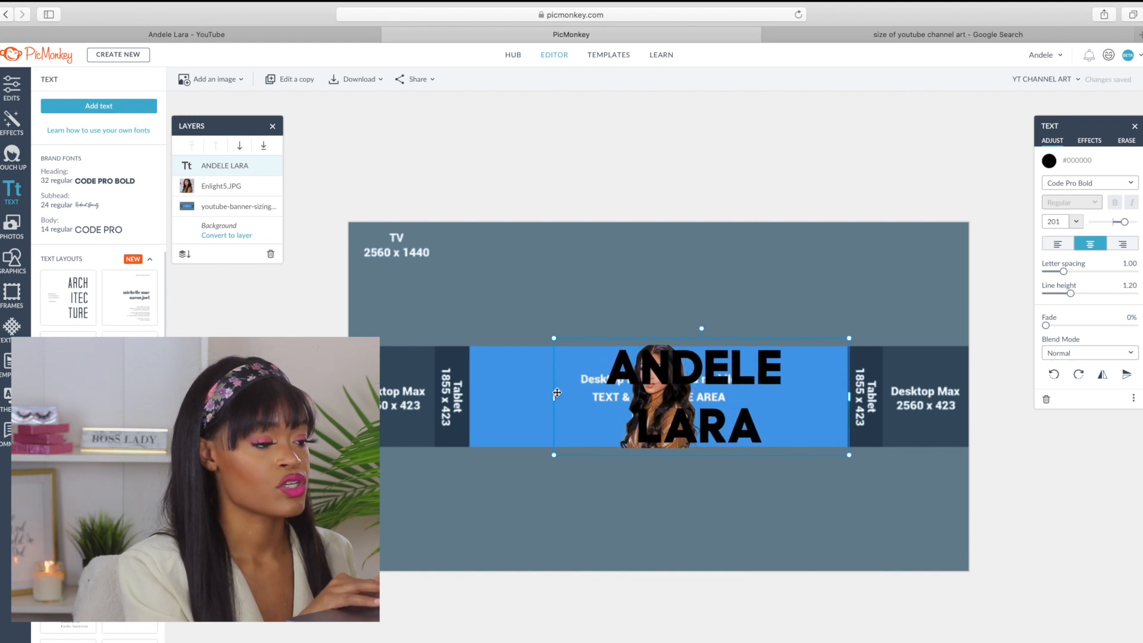
pyautogui.moveTo(553, 396); pyautogui.dragTo(470, 385)
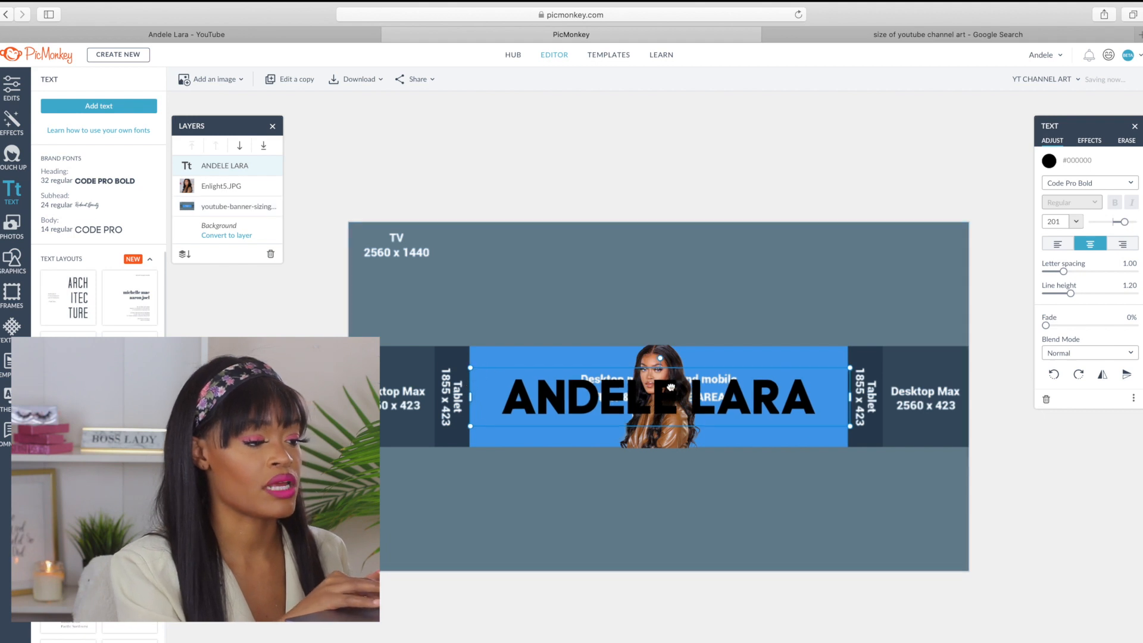
# Delete 'LARA' so the text reads only ANDELE, and narrow the box leftward
pyautogui.click(701, 274)
pyautogui.click(710, 399)
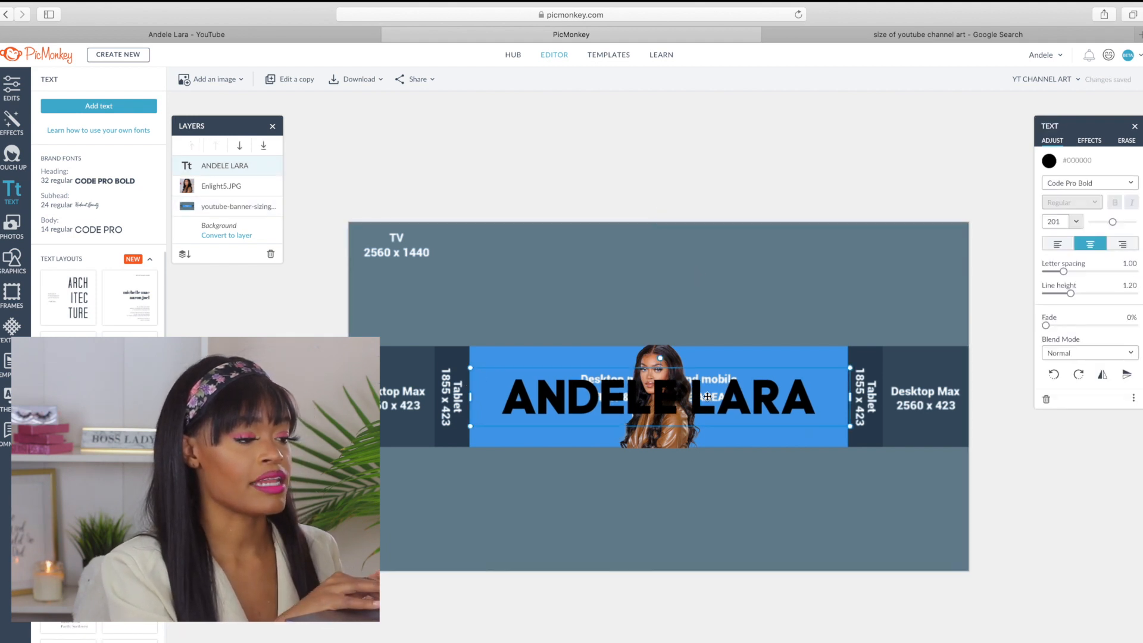
pyautogui.doubleClick(819, 394)
pyautogui.moveTo(819, 394); pyautogui.dragTo(693, 393)
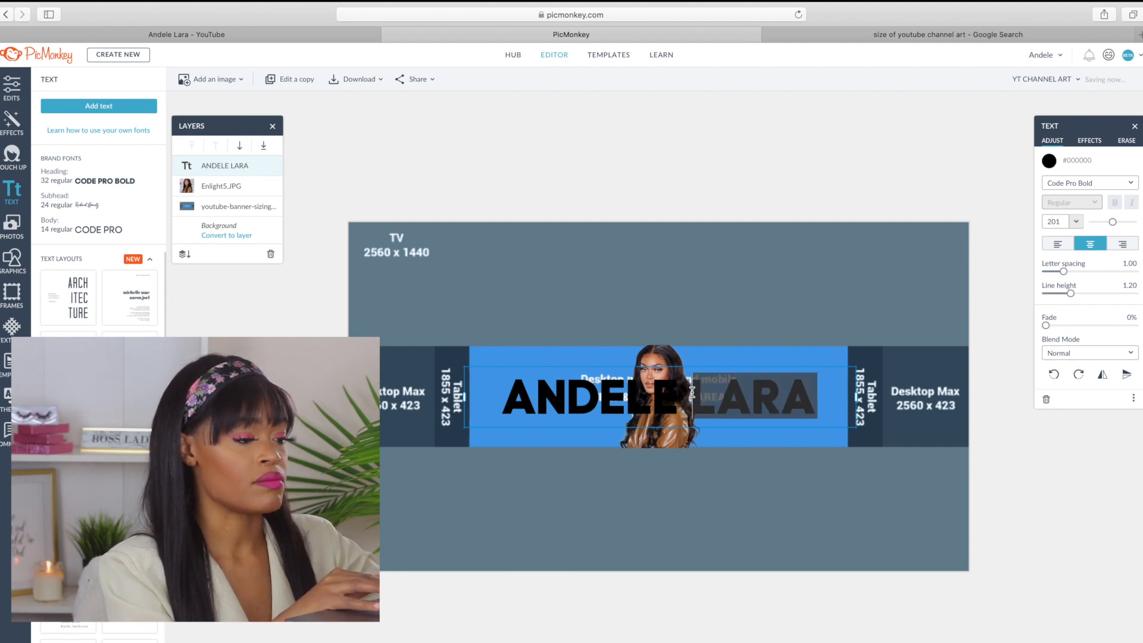
pyautogui.press('BackSpace')
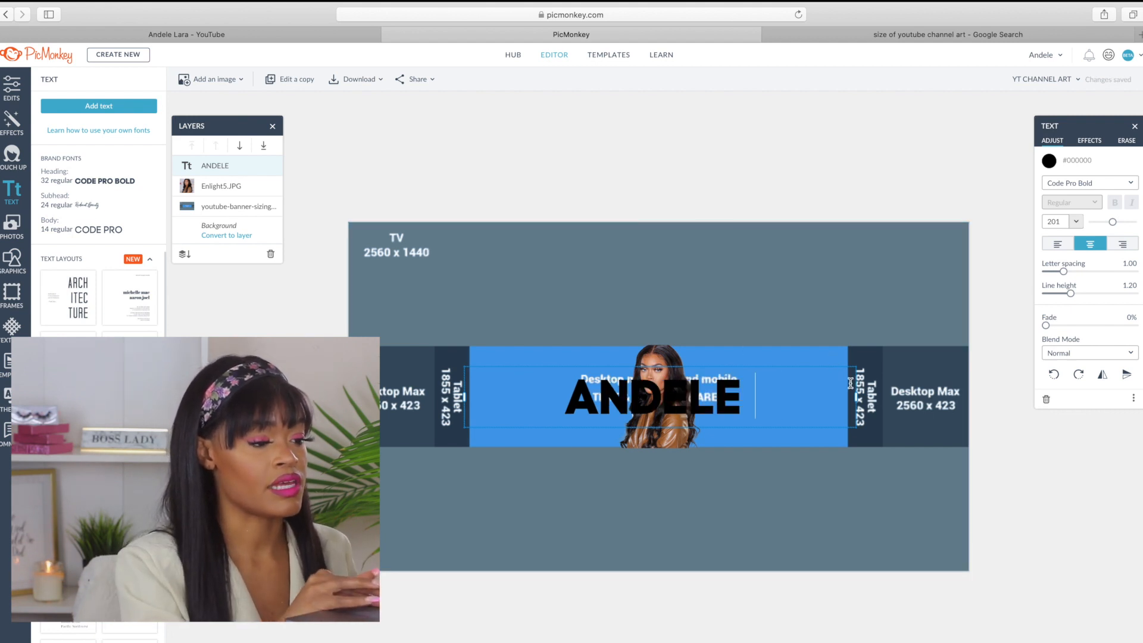
pyautogui.moveTo(855, 396); pyautogui.dragTo(665, 391)
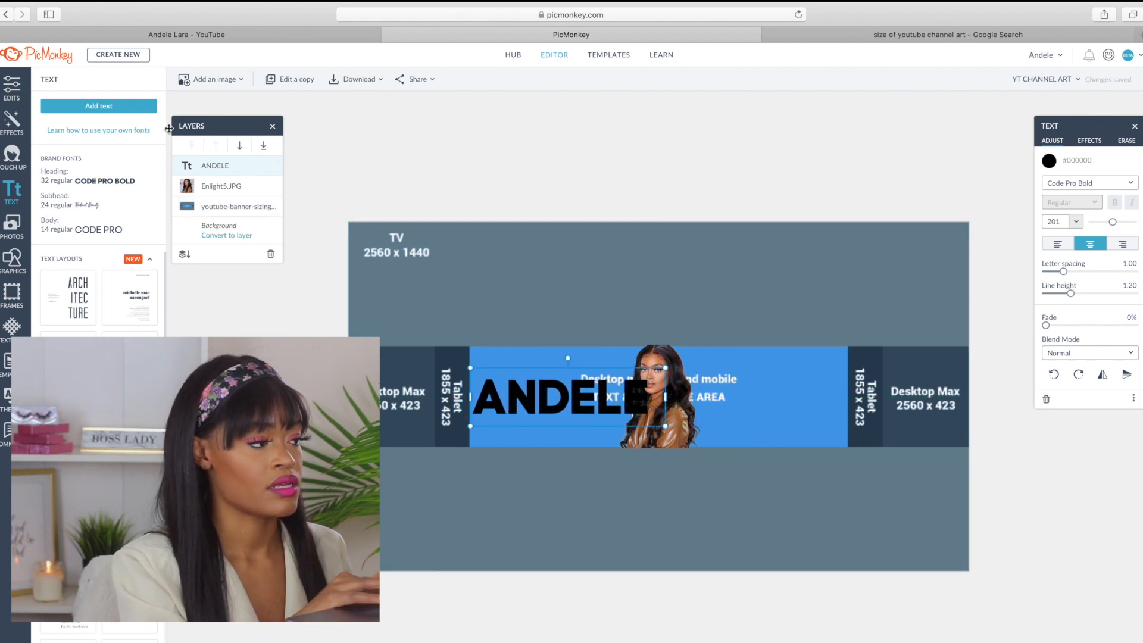
# Add a second text box reading 'LARA' to the right of ANDELE
pyautogui.click(98, 106)
pyautogui.moveTo(747, 404); pyautogui.dragTo(832, 405)
pyautogui.doubleClick(786, 404)
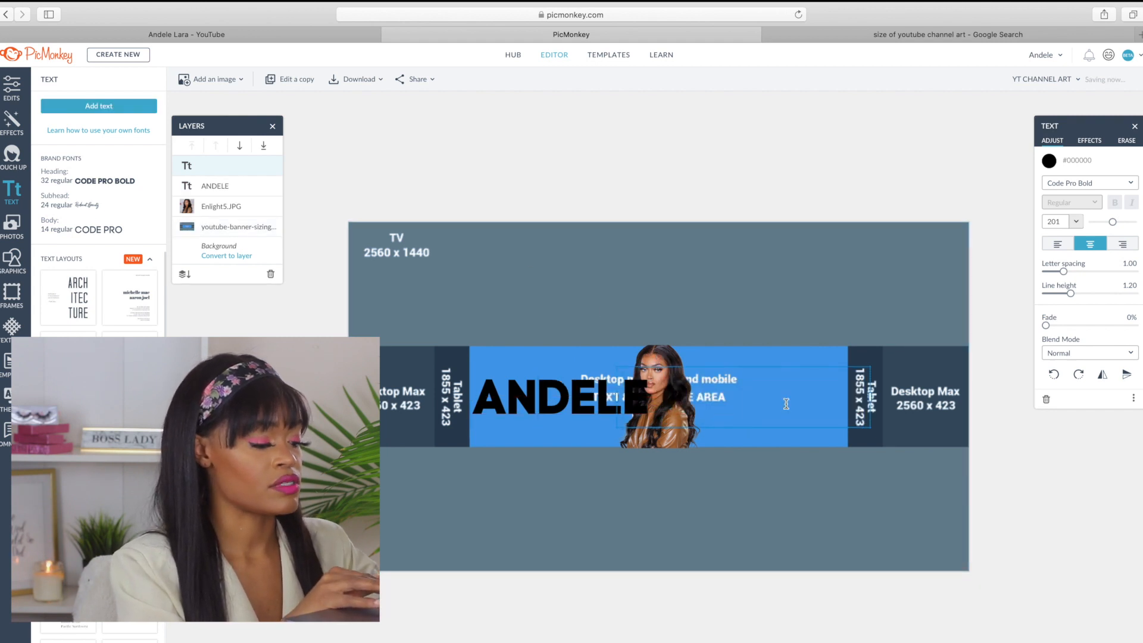
pyautogui.write('LARA')
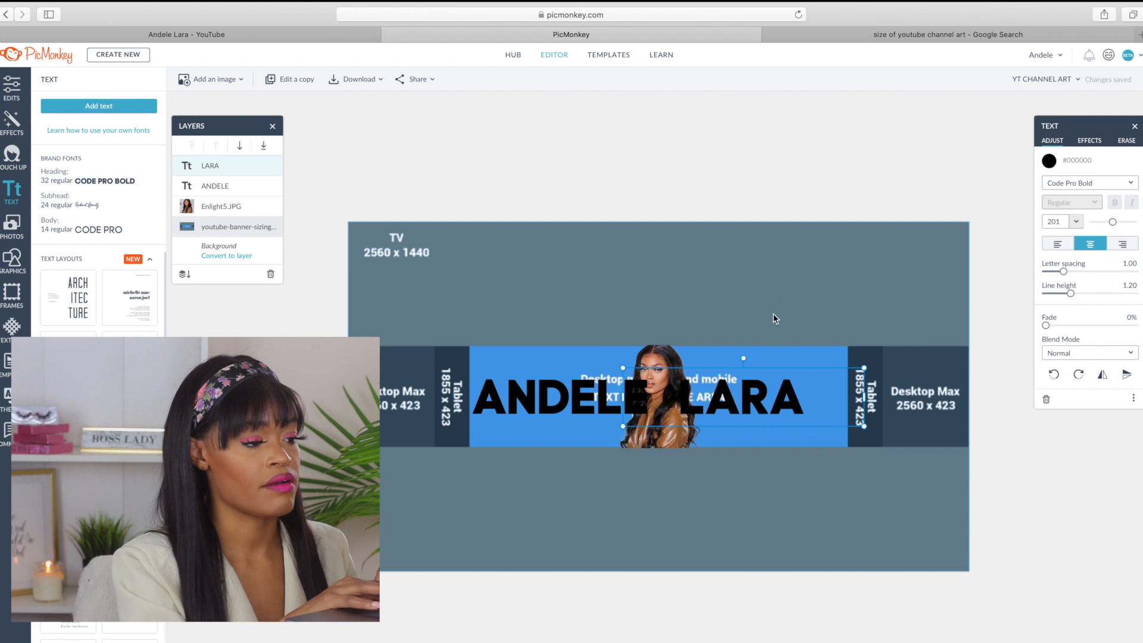
pyautogui.moveTo(749, 390); pyautogui.dragTo(779, 393)
# Shift the portrait slightly right so it stands between ANDELE and LARA
pyautogui.click(656, 443)
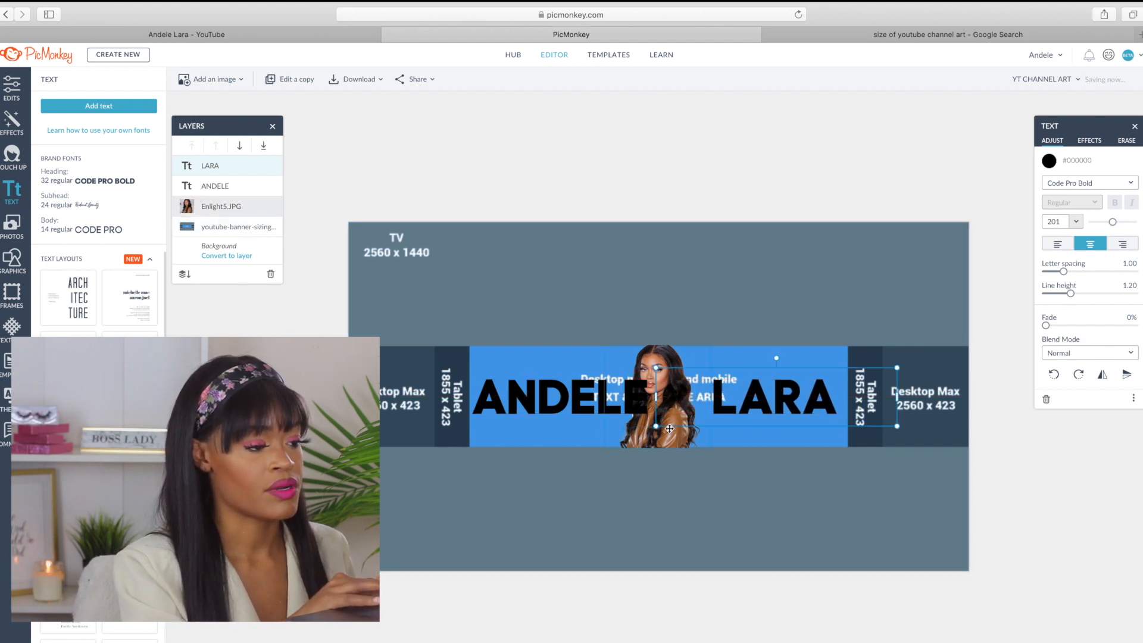
pyautogui.moveTo(656, 440); pyautogui.dragTo(670, 438)
pyautogui.click(568, 409)
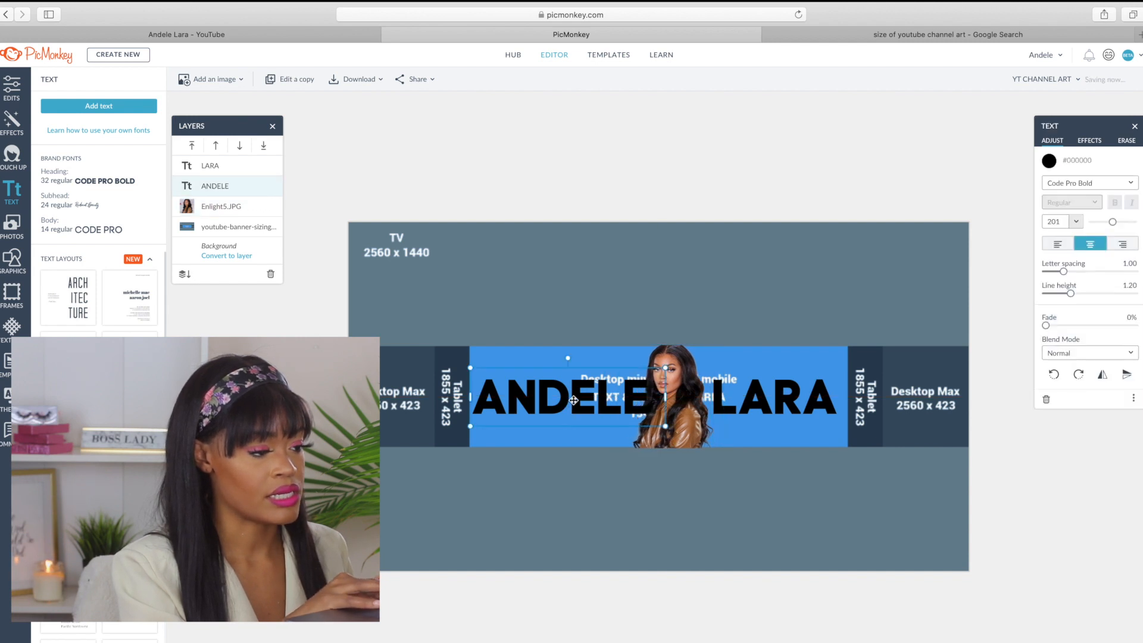
pyautogui.click(757, 391)
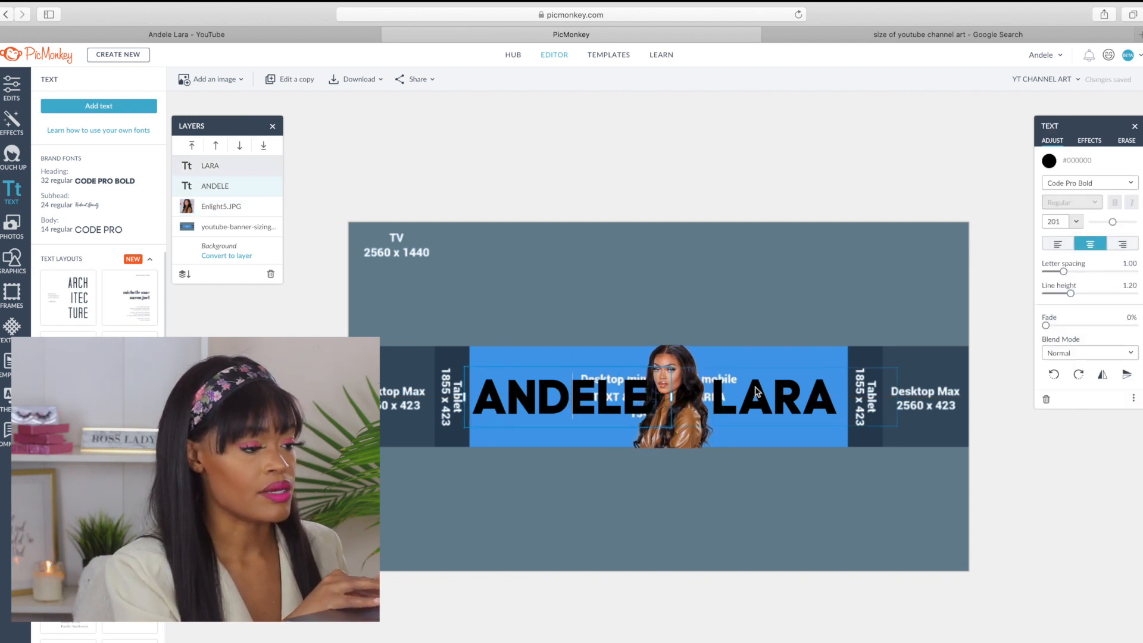
pyautogui.click(773, 296)
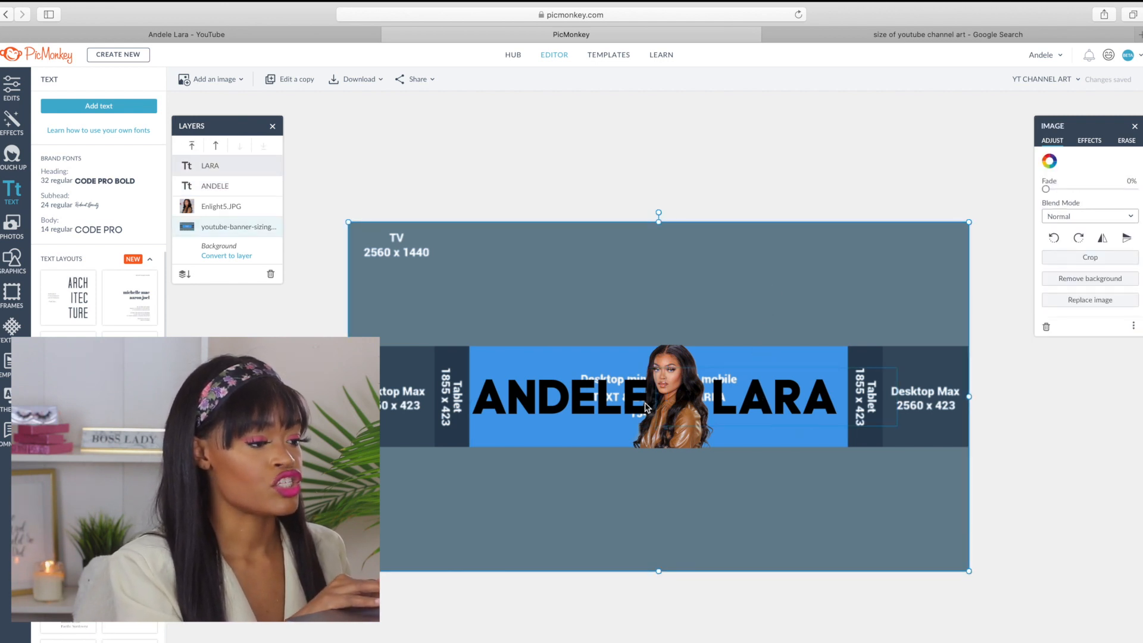
# Zoom in and try moving the banner background left, then undo it and zoom back out
pyautogui.click(658, 420)
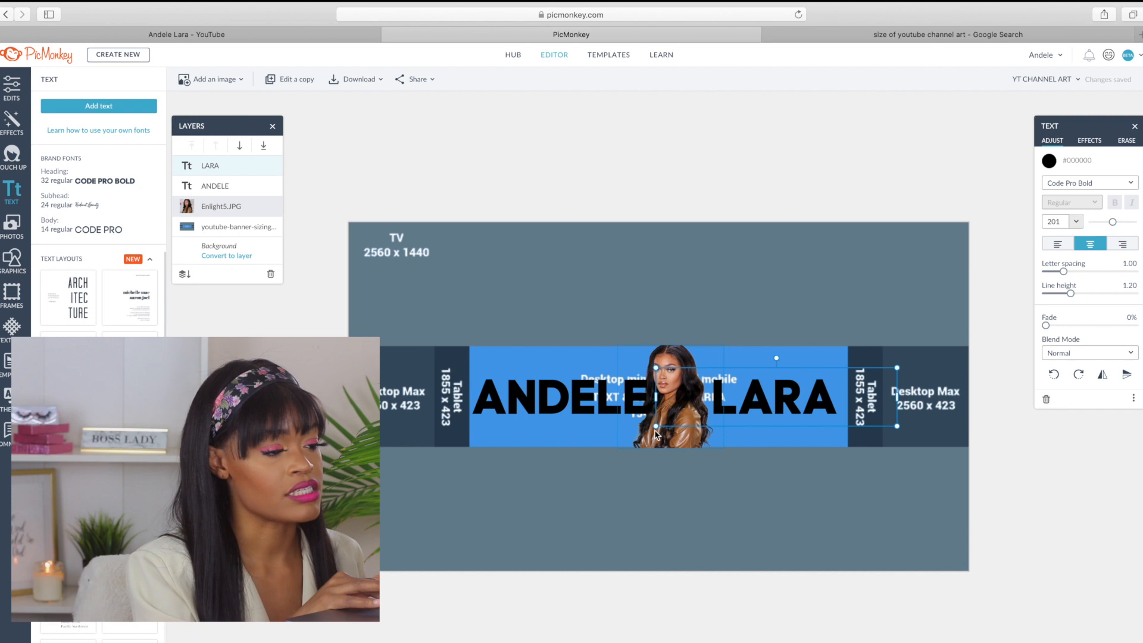
pyautogui.scroll(8, 659, 396)
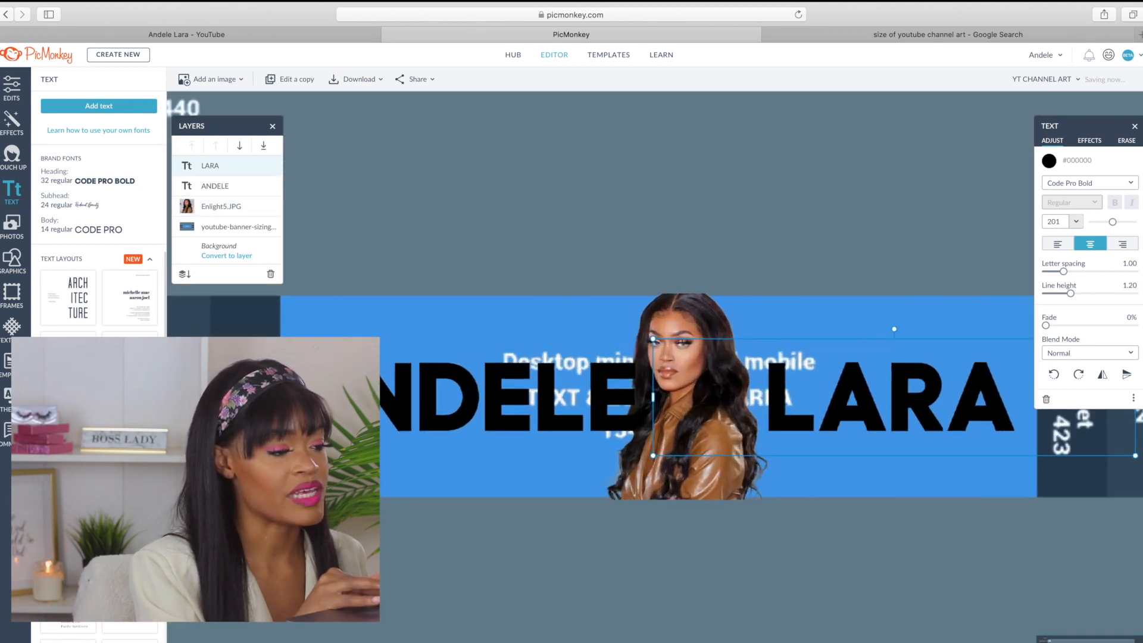
pyautogui.click(683, 616)
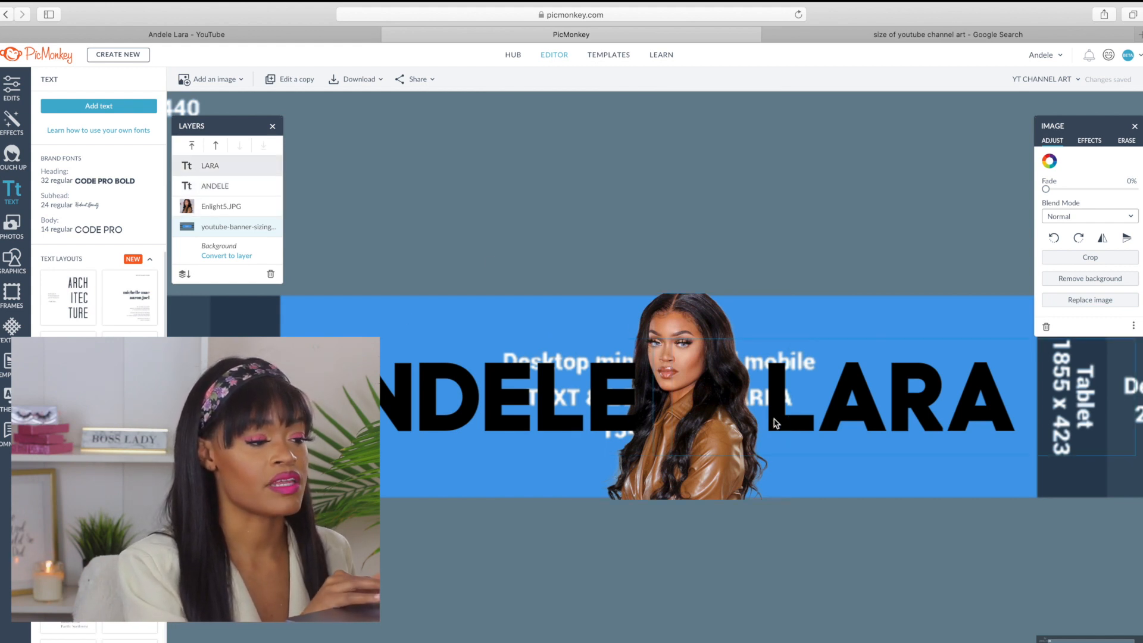
pyautogui.moveTo(788, 418); pyautogui.dragTo(762, 414)
pyautogui.press('super+z')
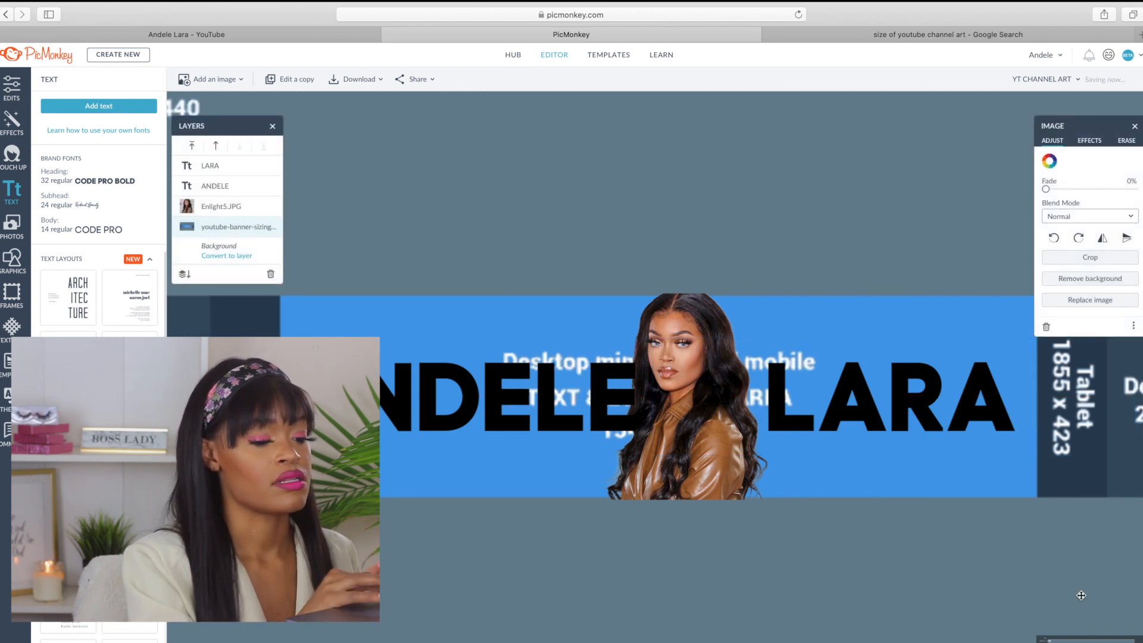
pyautogui.press('super+minus')
pyautogui.press('super+minus')
pyautogui.press('super+minus')
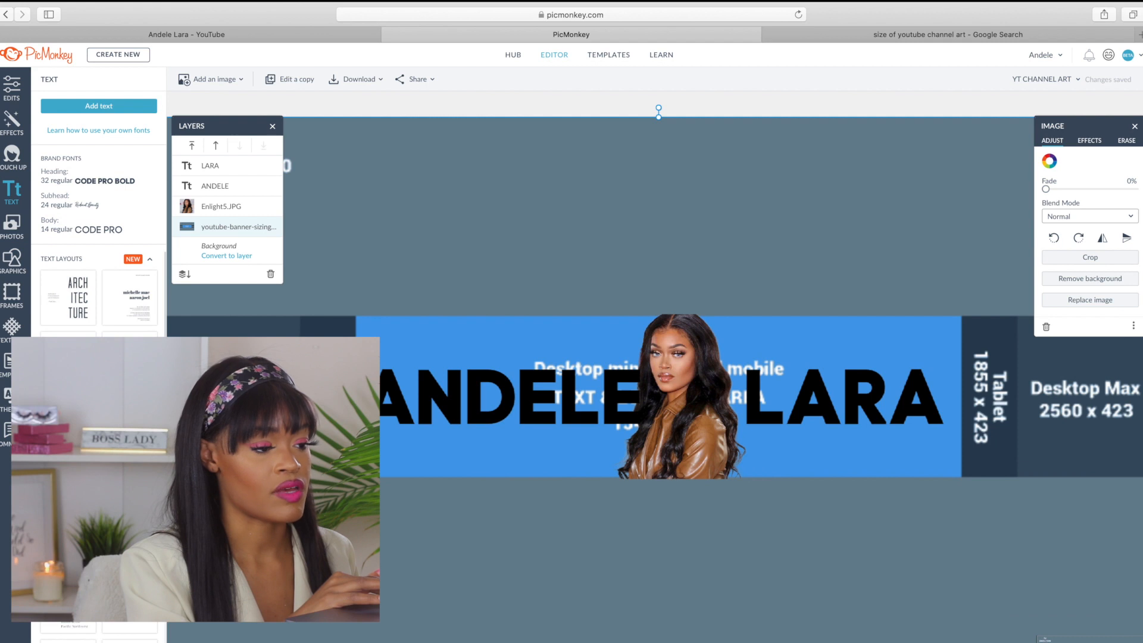
# Drag LARA and ANDELE along the red guides so both sit level on one line
pyautogui.click(829, 390)
pyautogui.moveTo(819, 374); pyautogui.dragTo(744, 360)
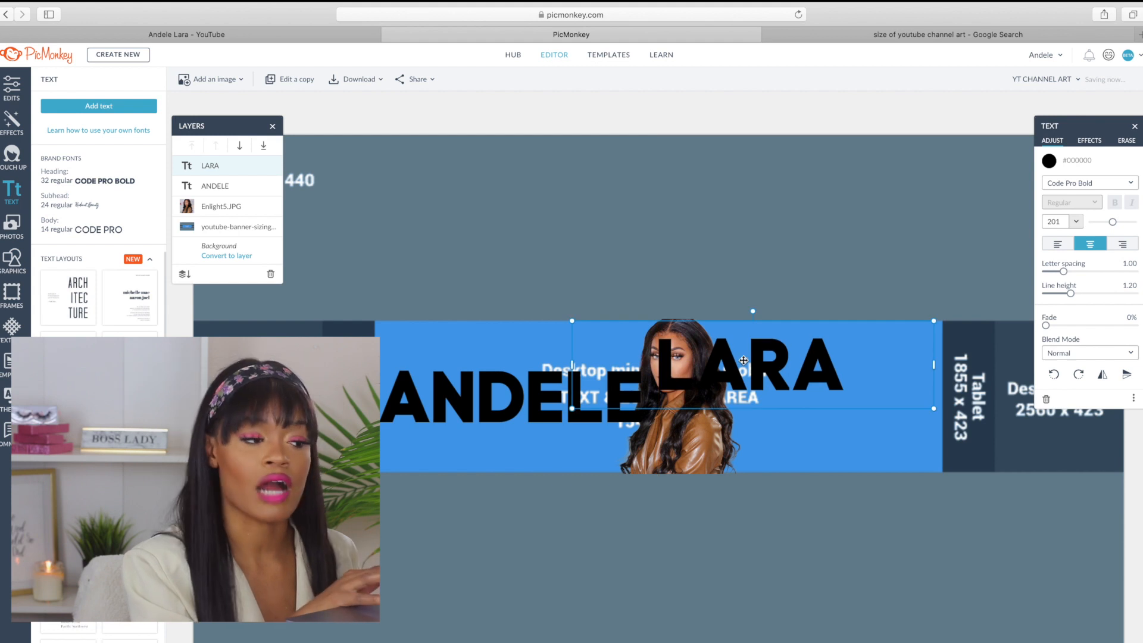
pyautogui.moveTo(744, 360); pyautogui.dragTo(829, 394)
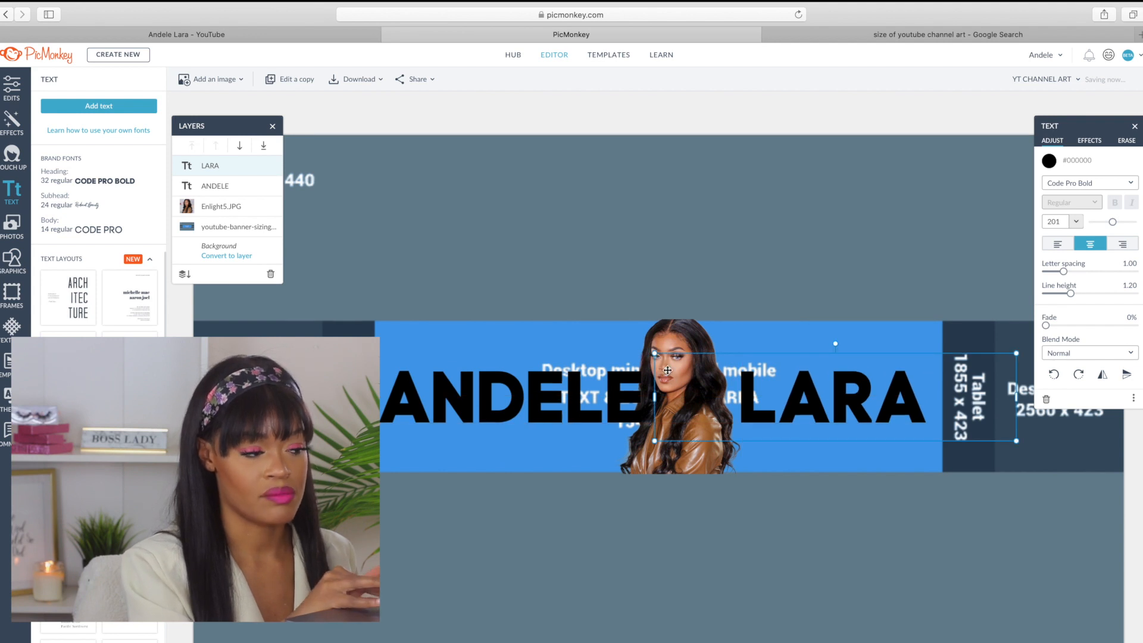
pyautogui.click(482, 389)
pyautogui.moveTo(464, 389); pyautogui.dragTo(469, 390)
pyautogui.moveTo(833, 400); pyautogui.dragTo(842, 398)
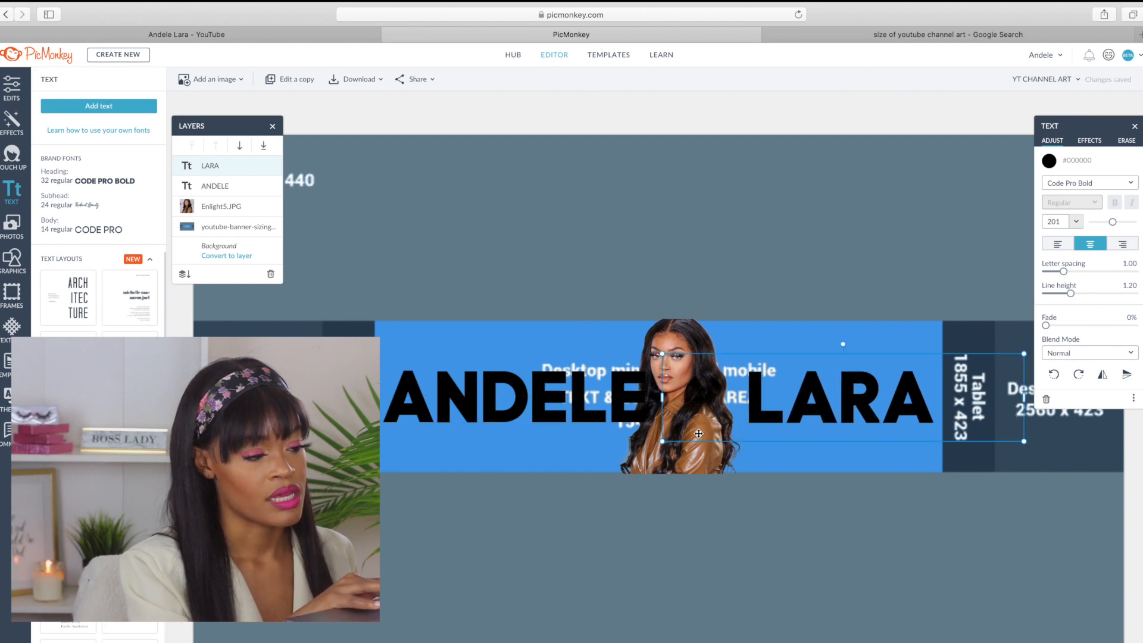
# Nudge the Enlight5.JPG portrait slightly right, then deselect it
pyautogui.click(677, 458)
pyautogui.moveTo(675, 454); pyautogui.dragTo(699, 453)
pyautogui.click(723, 208)
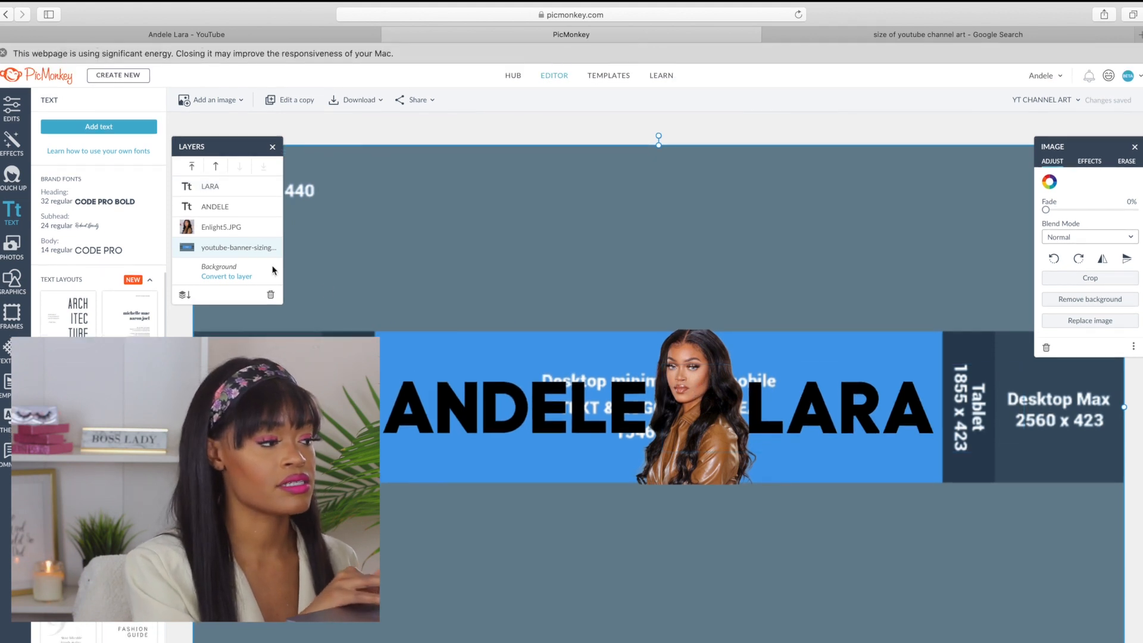
# Drag the Enlight5.JPG layer above LARA and reposition the portrait between ANDELE and LARA
pyautogui.moveTo(230, 227); pyautogui.dragTo(230, 183)
pyautogui.moveTo(684, 400)
pyautogui.mouseDown()
pyautogui.moveTo(638, 396)
pyautogui.moveTo(887, 393)
pyautogui.moveTo(798, 321)
pyautogui.moveTo(592, 420)
pyautogui.moveTo(857, 384)
pyautogui.moveTo(857, 450)
pyautogui.moveTo(687, 358)
pyautogui.moveTo(691, 396)
pyautogui.moveTo(660, 400)
pyautogui.moveTo(683, 397)
pyautogui.mouseUp()
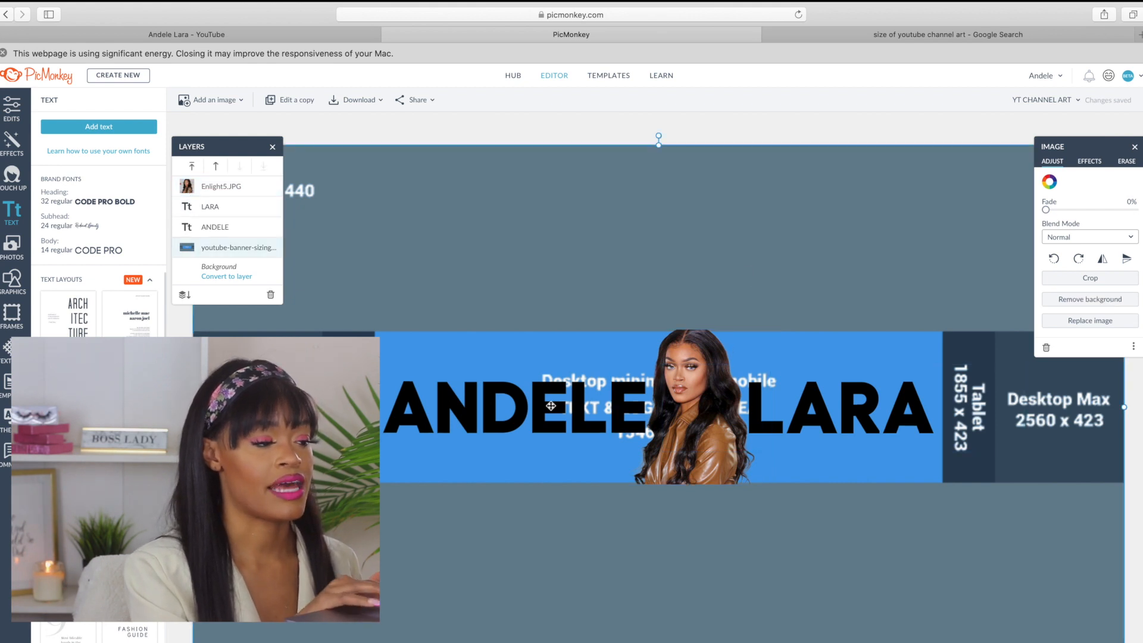
pyautogui.click(524, 416)
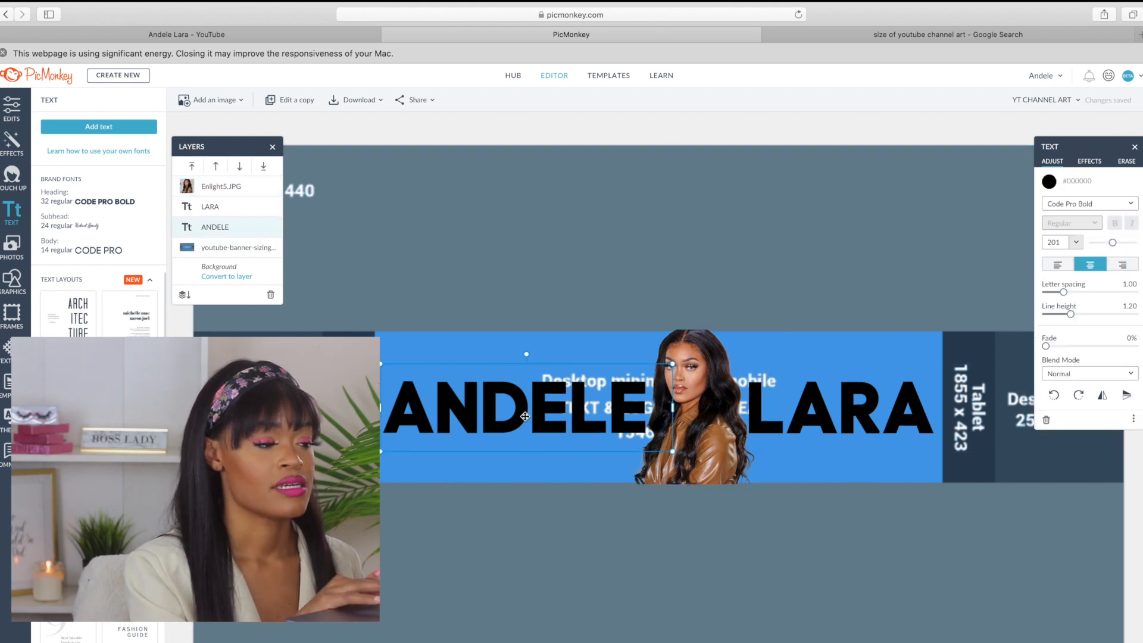
# Try a drop shadow on ANDELE, then replace it with a light pink #fcb1dd outline at thickness 6
pyautogui.click(1090, 161)
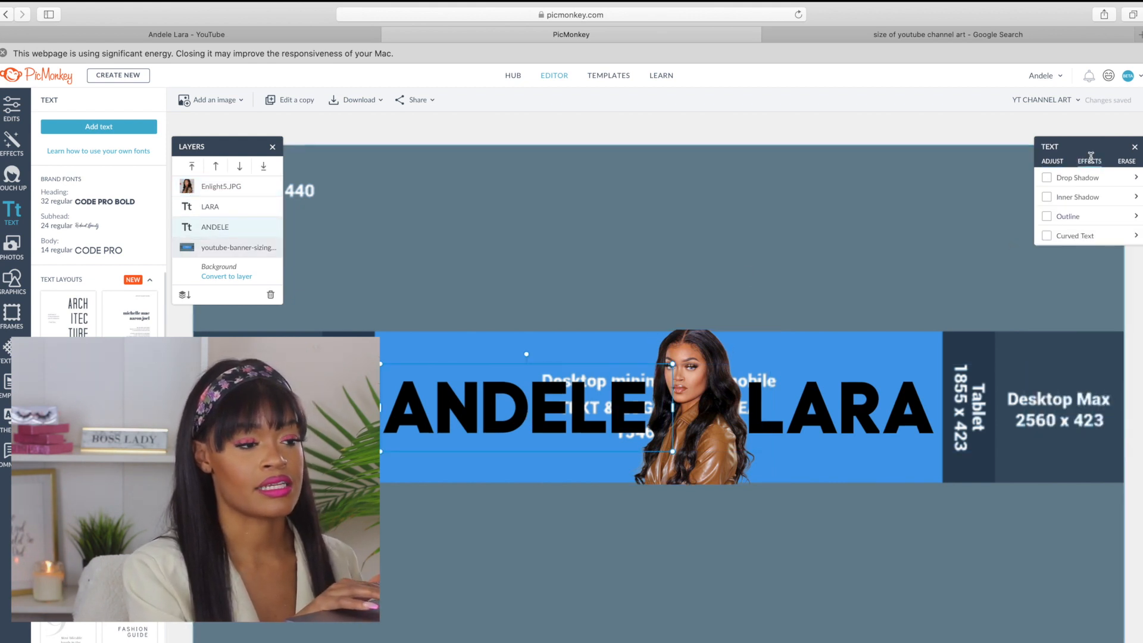
pyautogui.click(1048, 179)
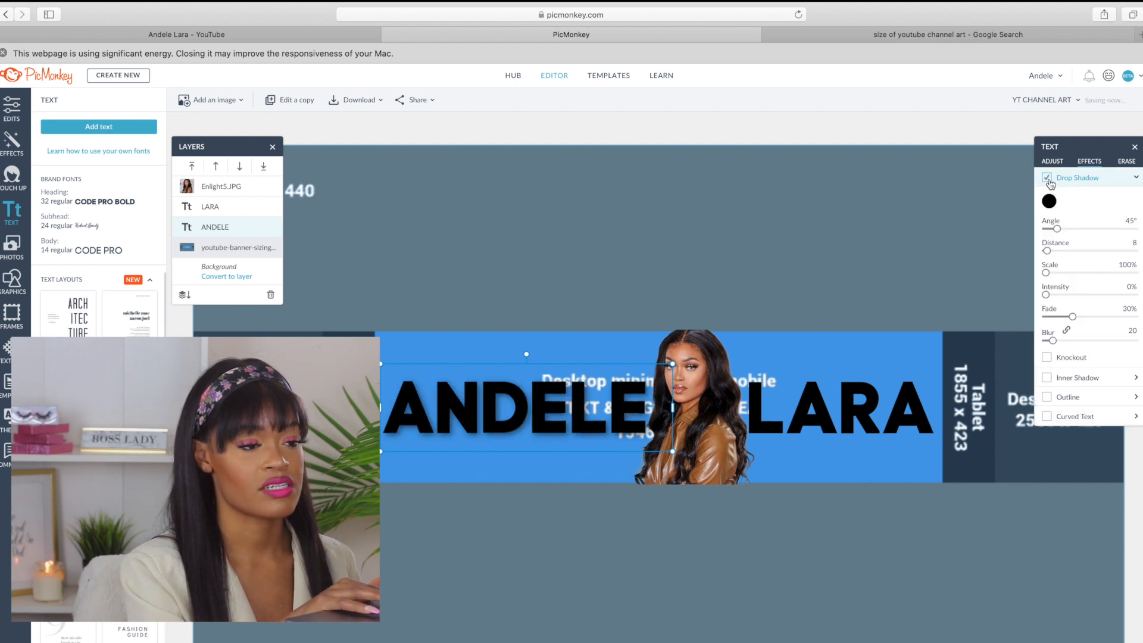
pyautogui.click(1048, 178)
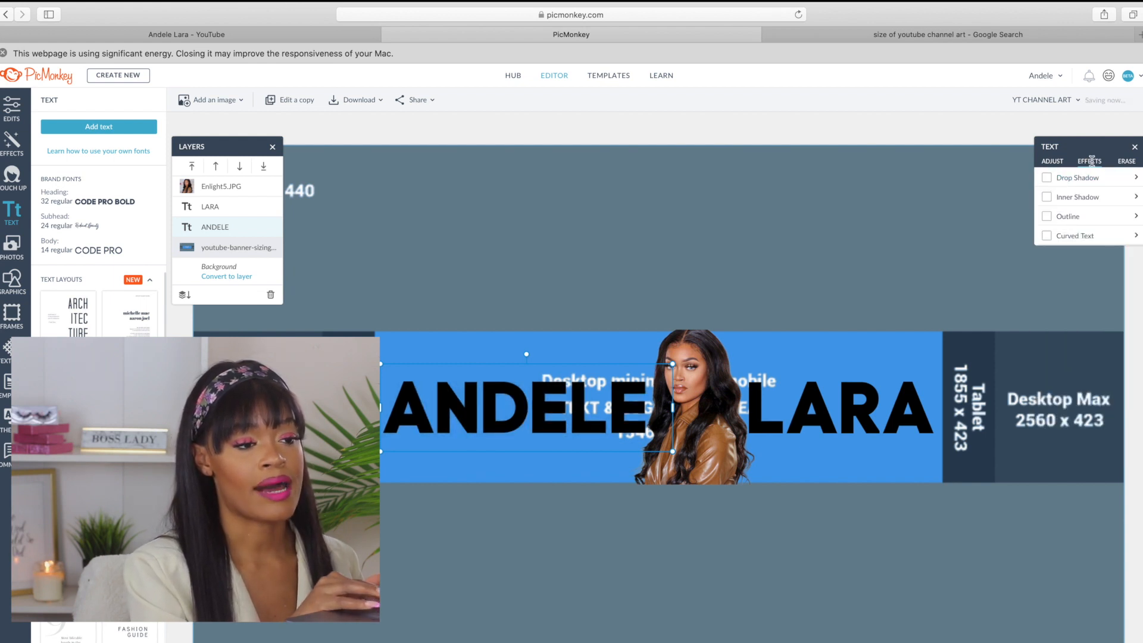
pyautogui.click(1134, 222)
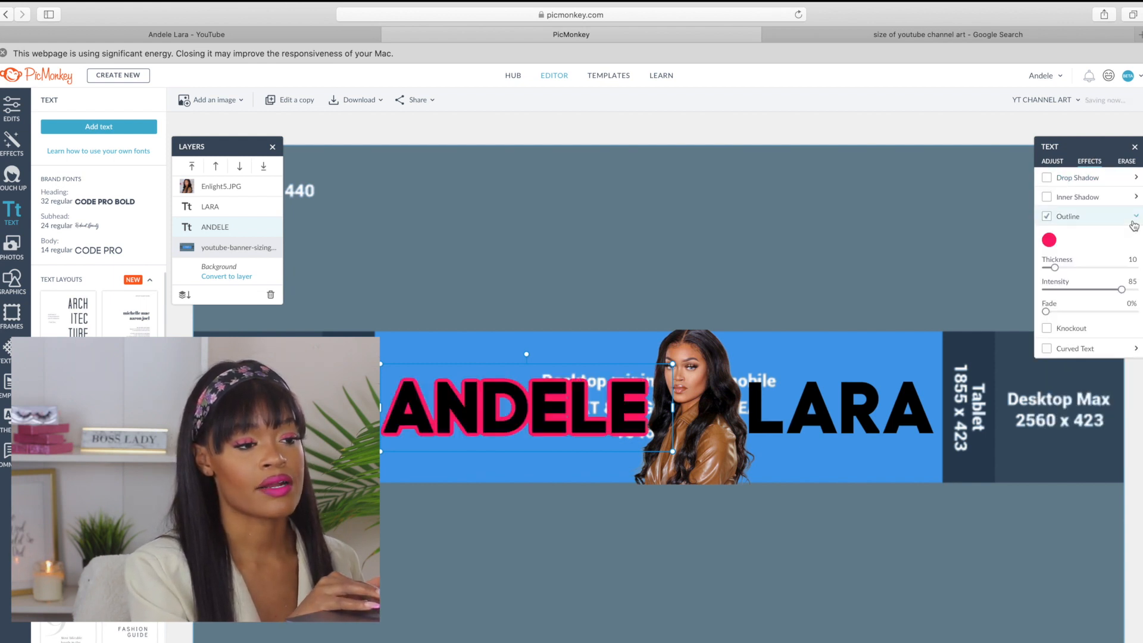
pyautogui.click(1050, 240)
pyautogui.click(1043, 486)
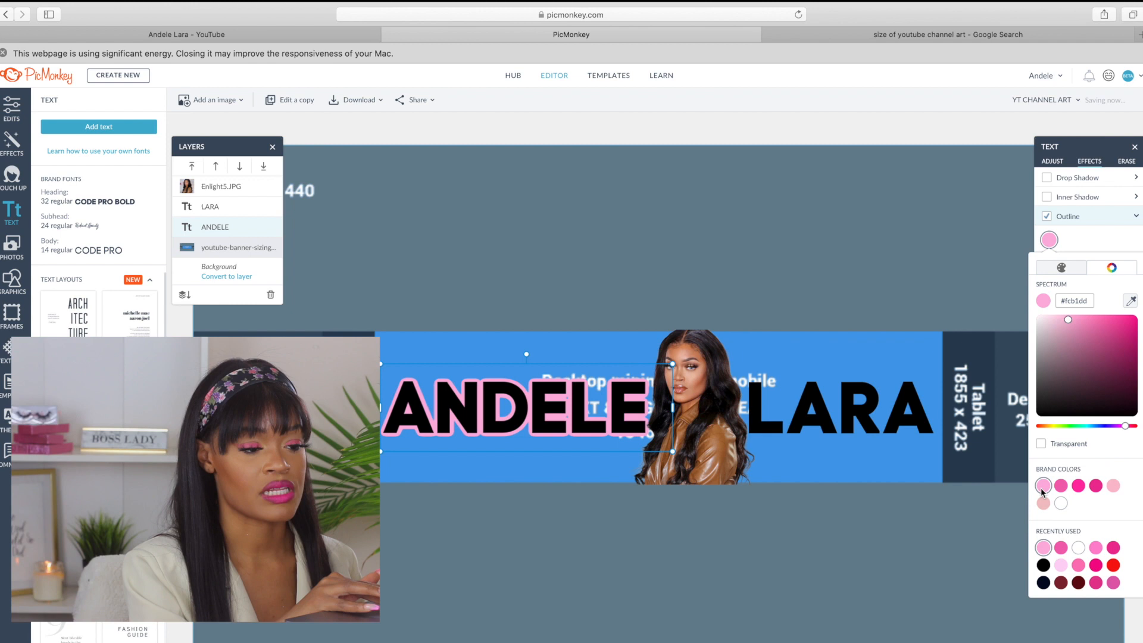
pyautogui.click(1087, 252)
pyautogui.moveTo(1052, 268); pyautogui.dragTo(1050, 271)
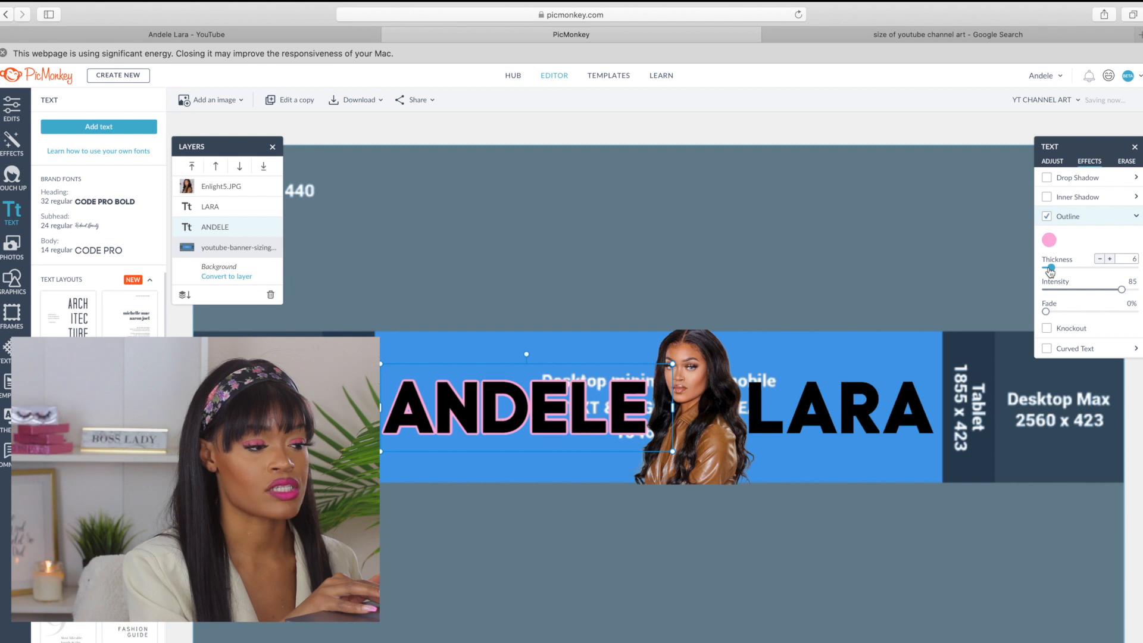
pyautogui.click(868, 406)
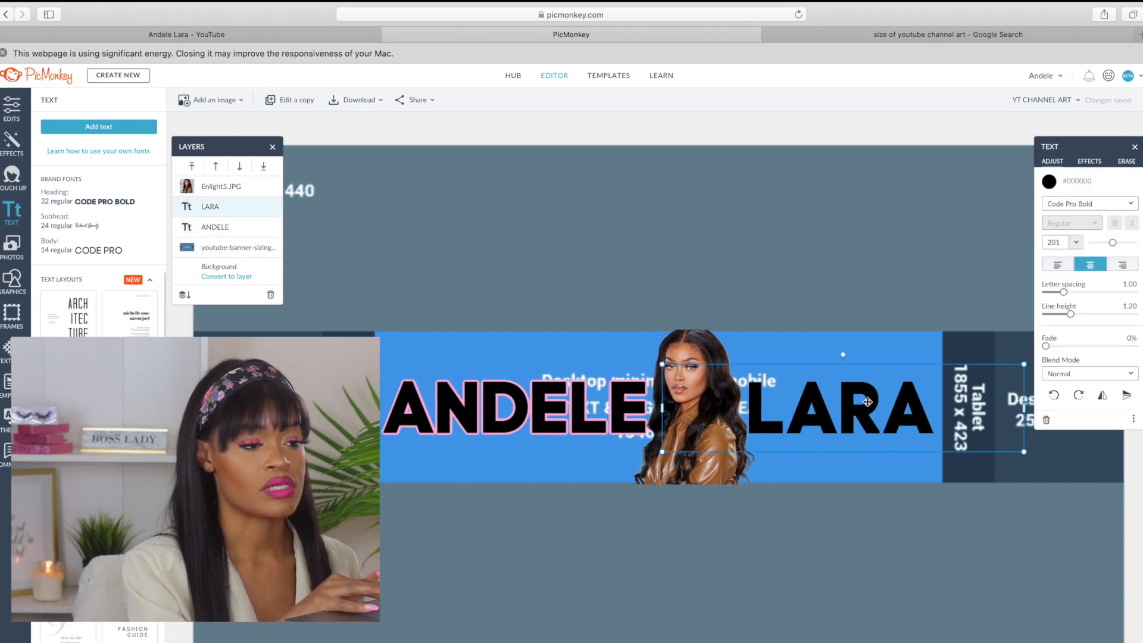
# Check ANDELE's outline settings, then turn on an outline for the LARA text
pyautogui.click(593, 387)
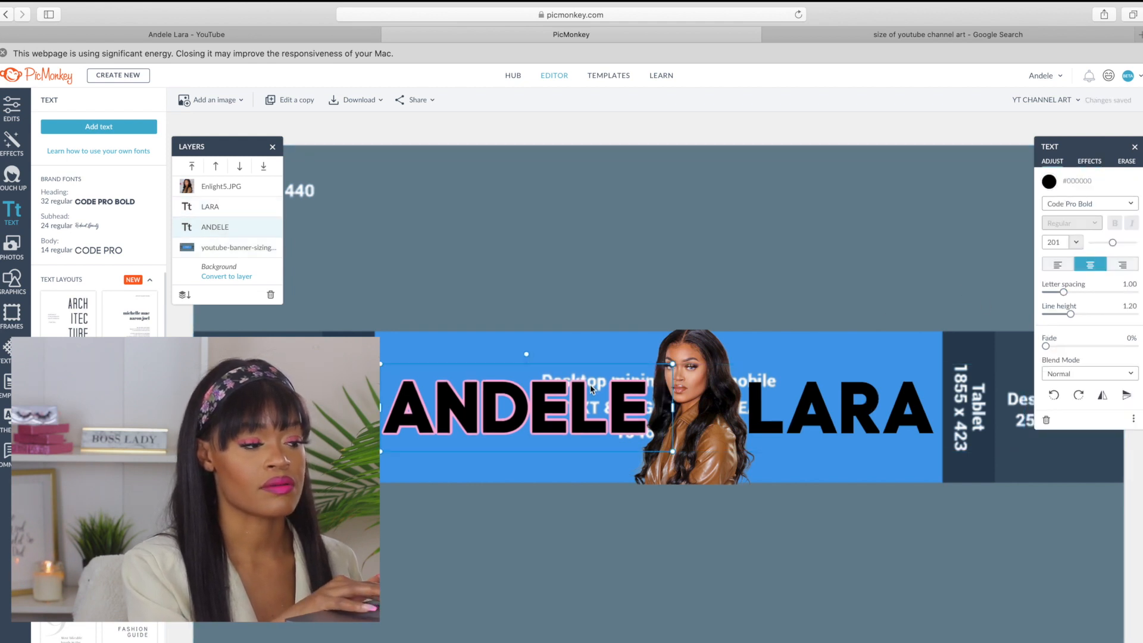
pyautogui.click(1089, 161)
pyautogui.click(1117, 220)
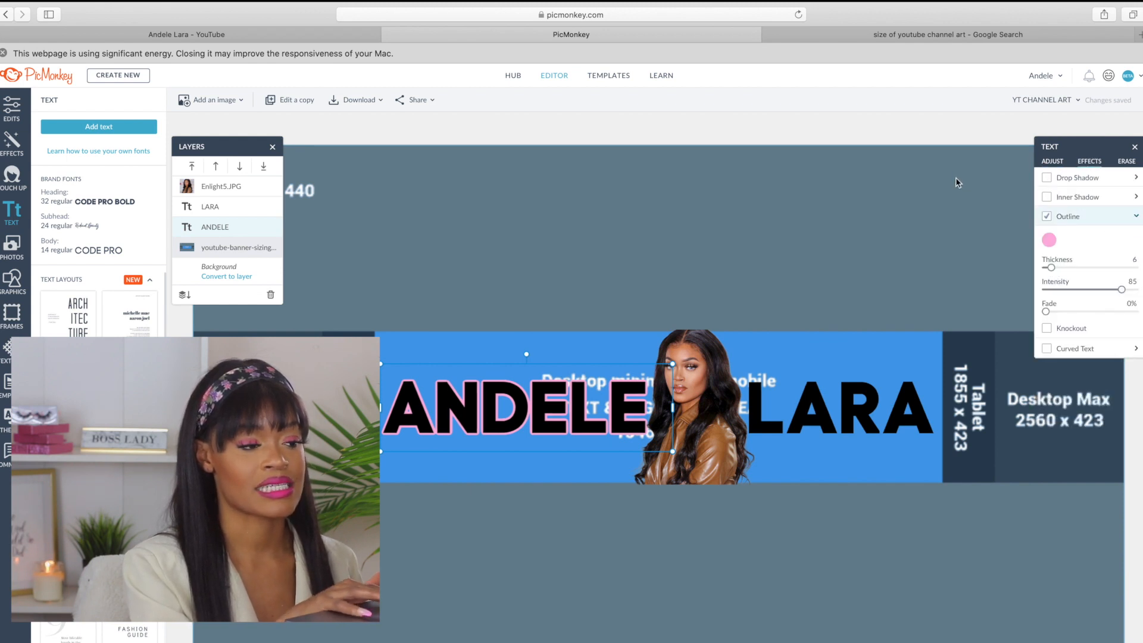
pyautogui.click(957, 183)
pyautogui.click(800, 405)
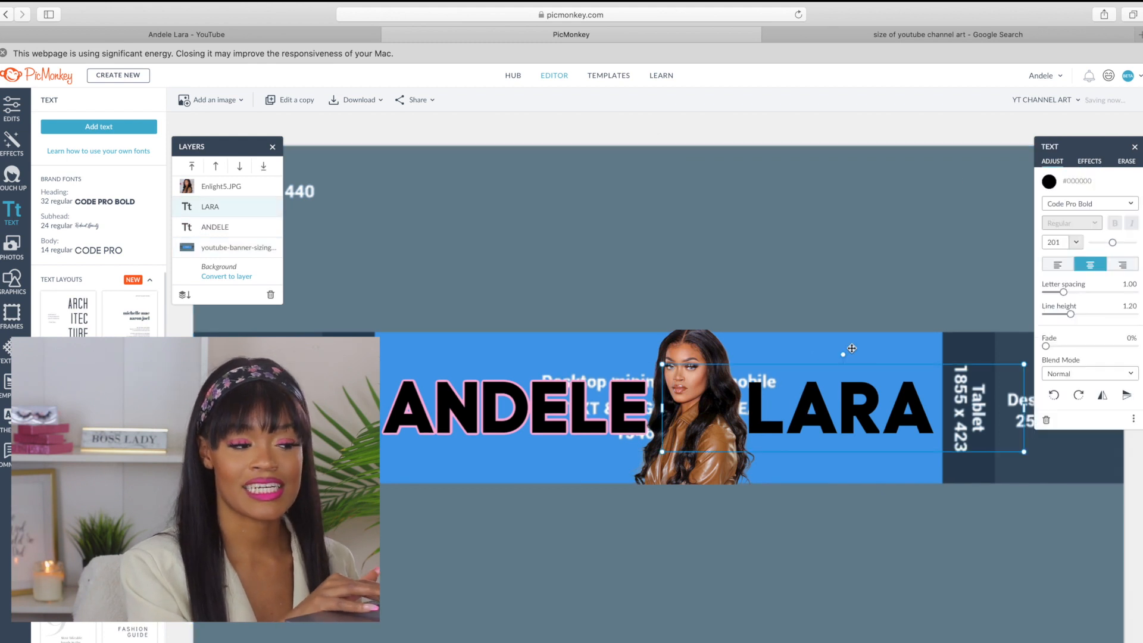
pyautogui.click(1083, 163)
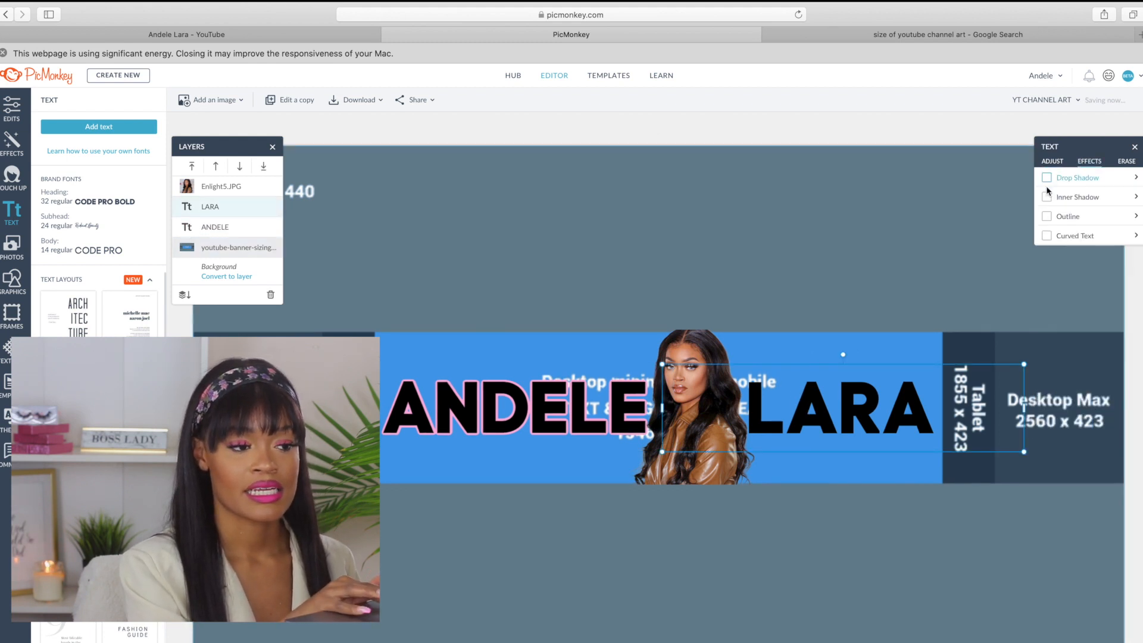
pyautogui.click(1066, 218)
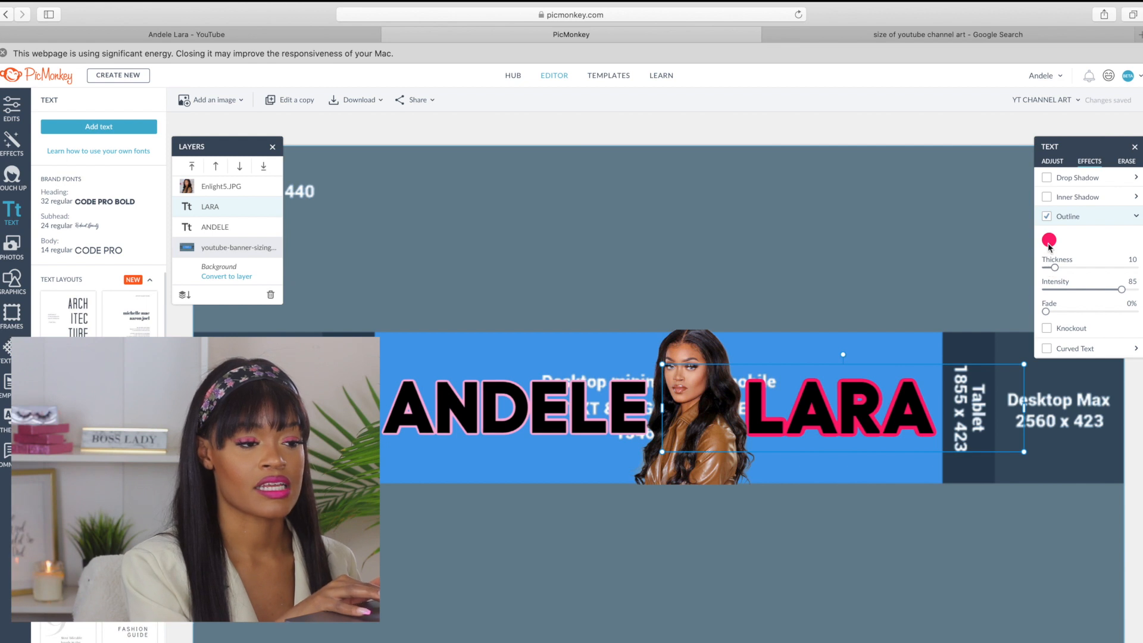
# Set LARA's outline to hot pink #eb2e96 after trying other colours, and thin it to 6
pyautogui.click(1049, 241)
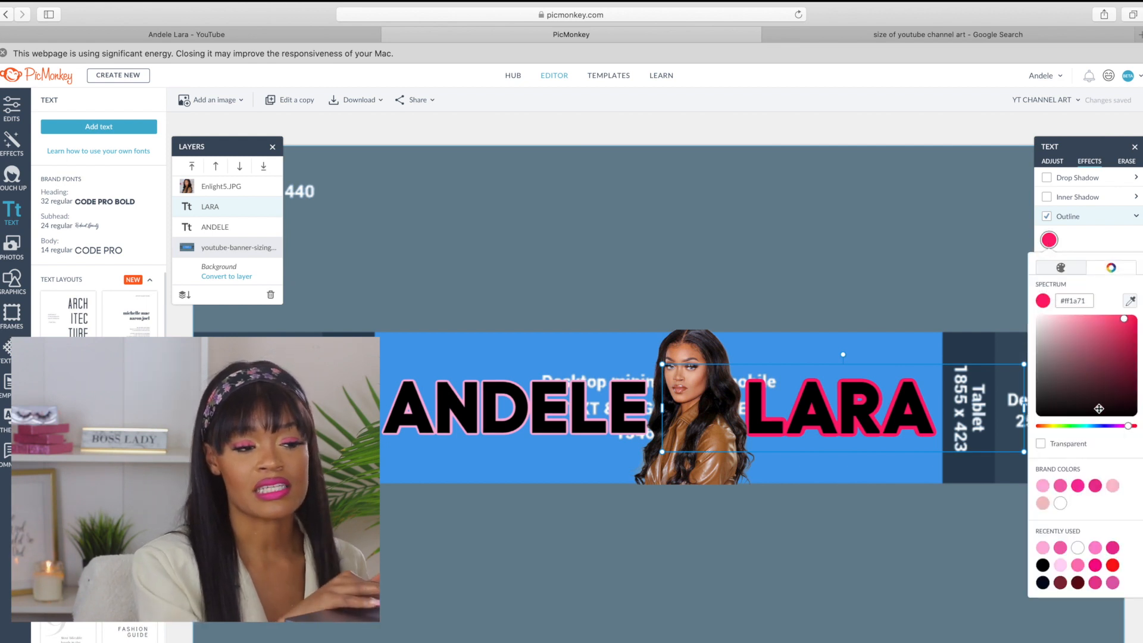
pyautogui.click(1076, 426)
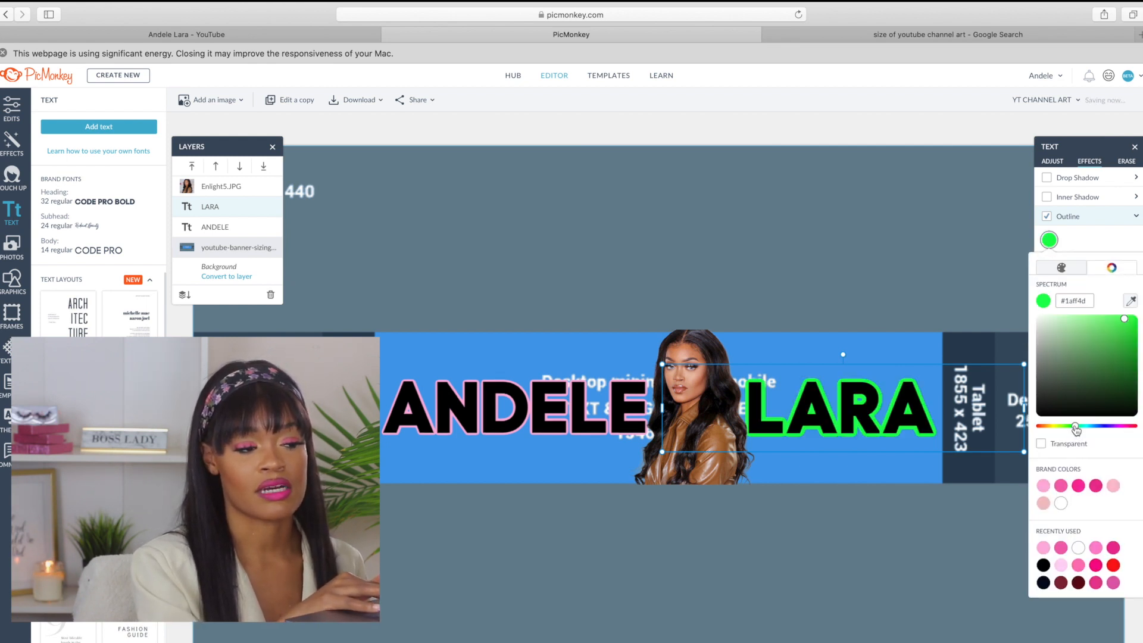
pyautogui.click(1102, 426)
pyautogui.click(1107, 426)
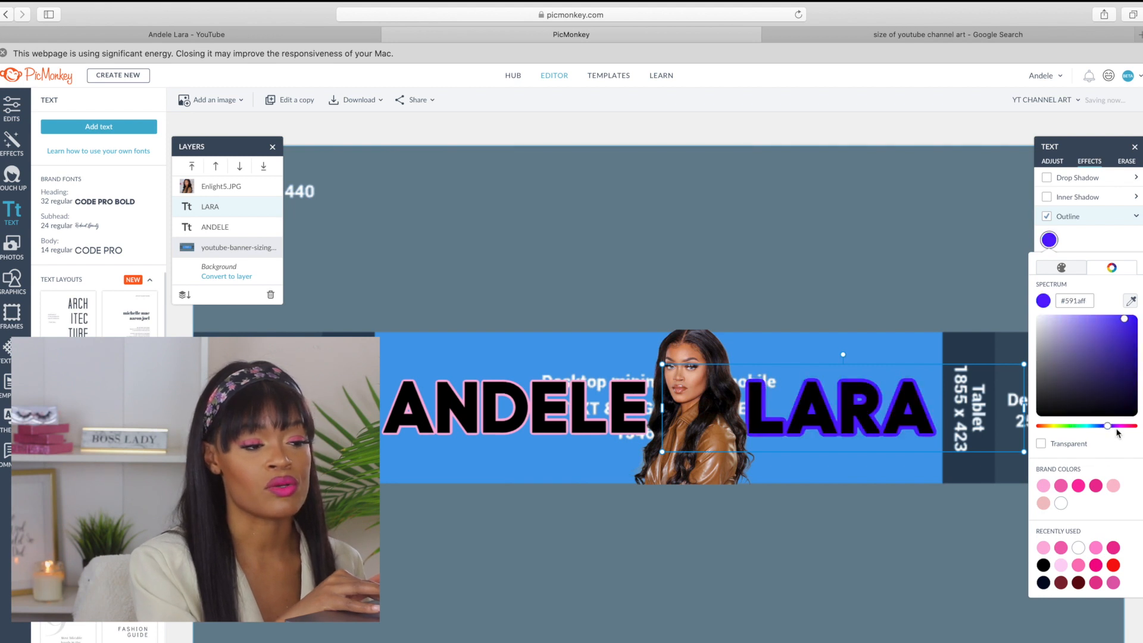
pyautogui.click(1123, 426)
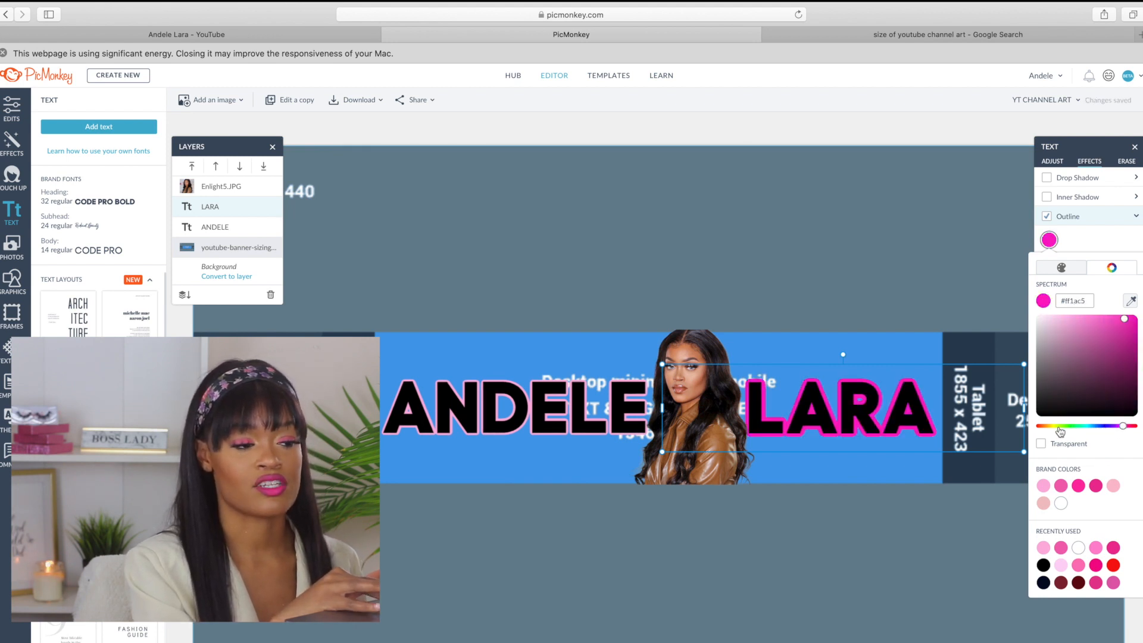
pyautogui.click(1061, 485)
pyautogui.click(1078, 486)
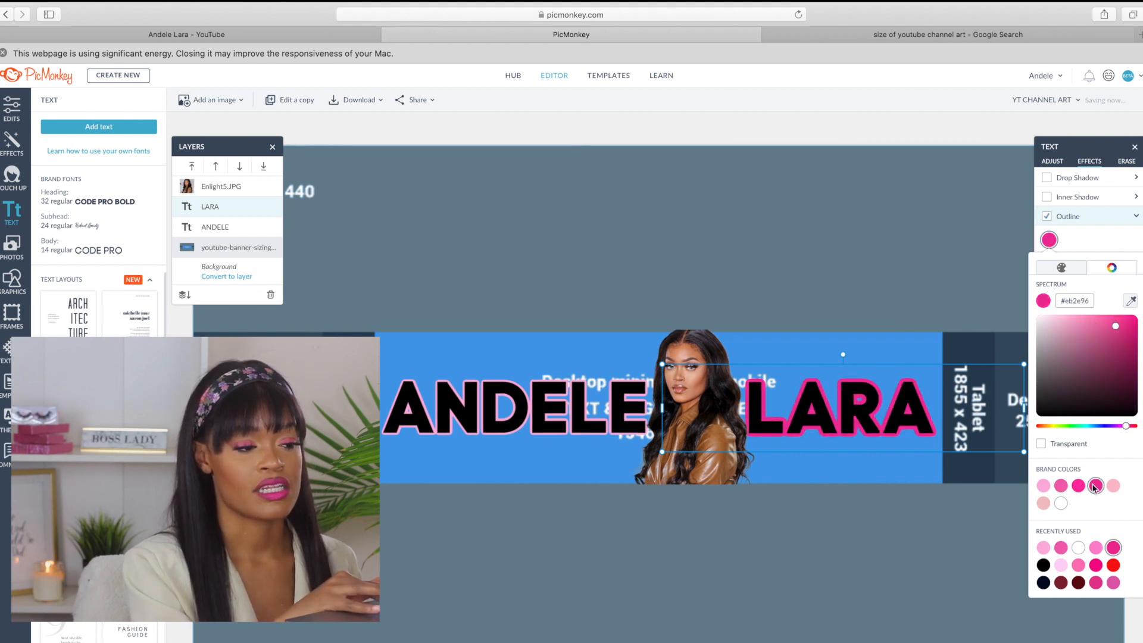
pyautogui.click(915, 543)
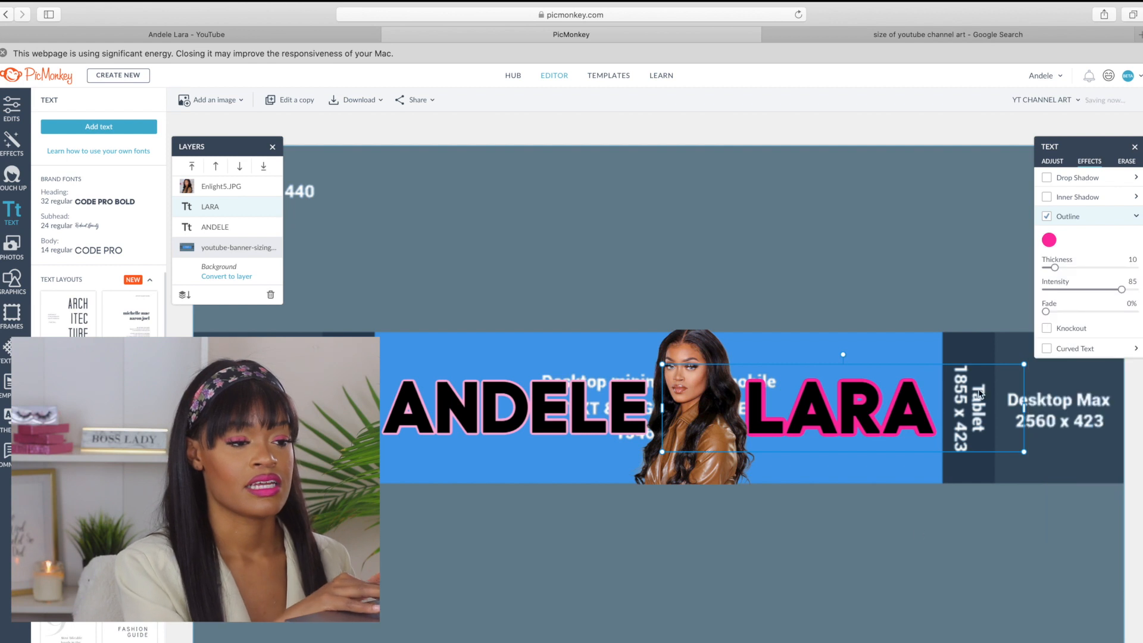
pyautogui.moveTo(1055, 268); pyautogui.dragTo(1051, 271)
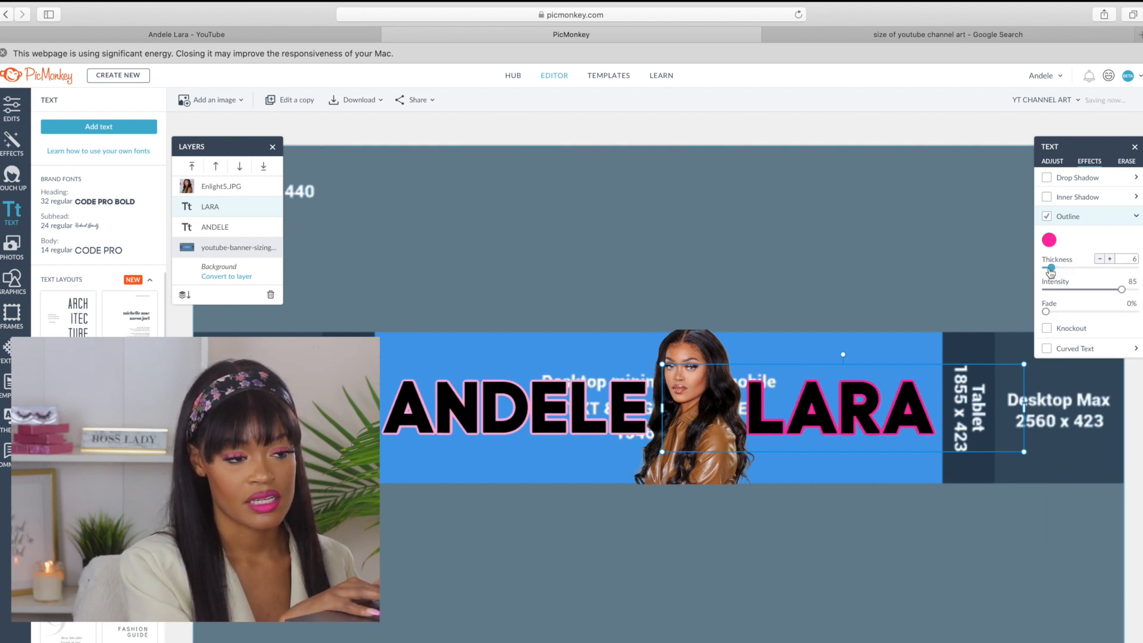
pyautogui.click(879, 234)
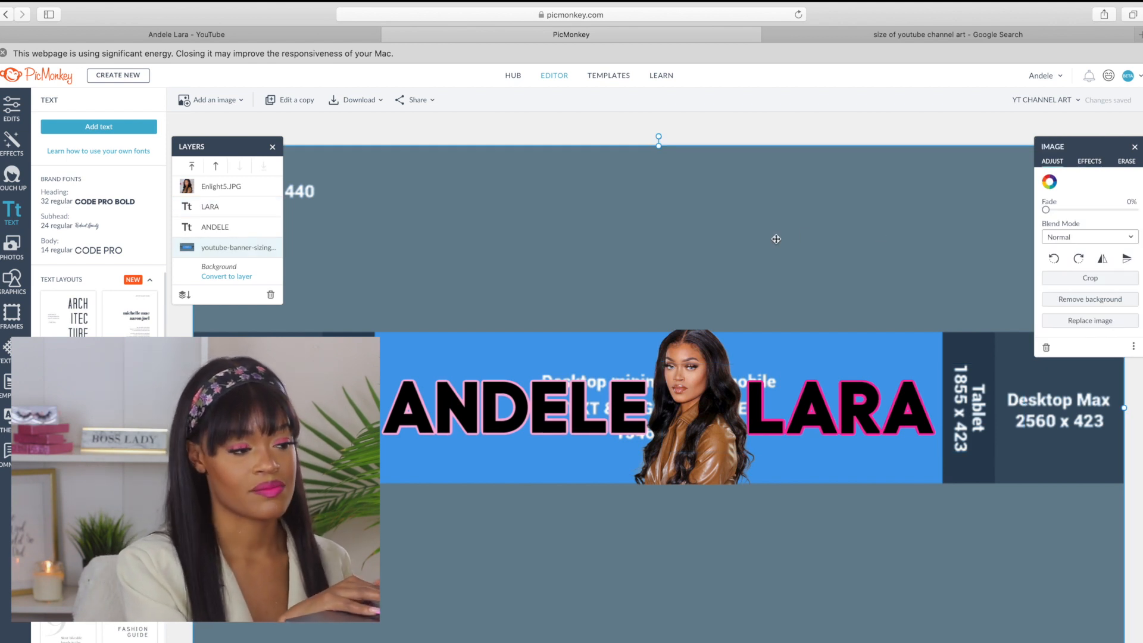
pyautogui.click(688, 376)
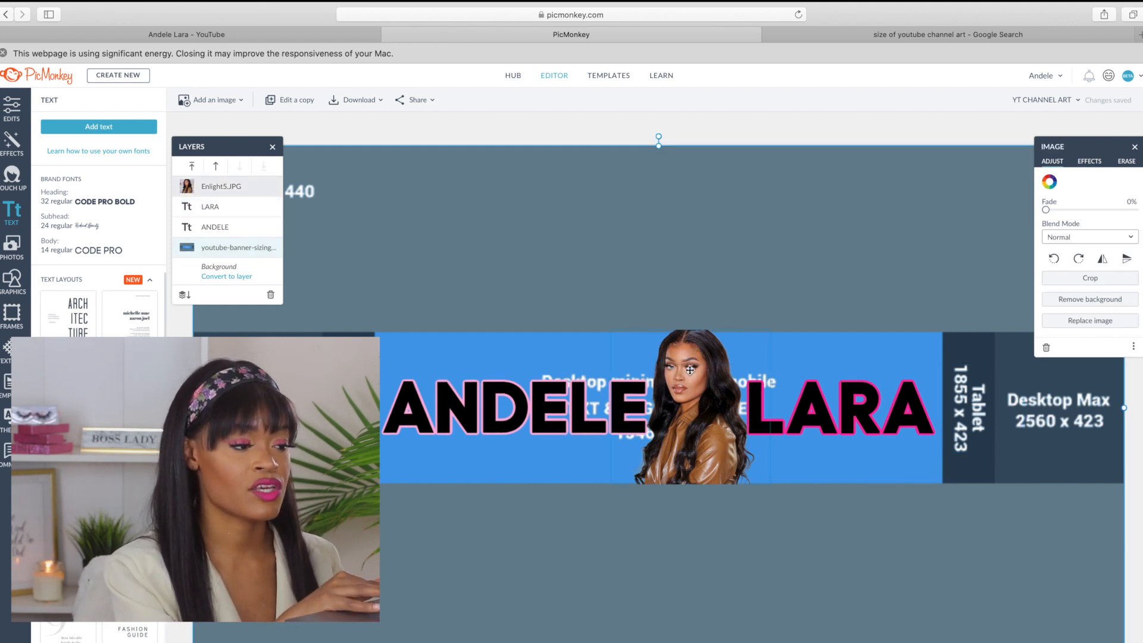
pyautogui.click(1093, 161)
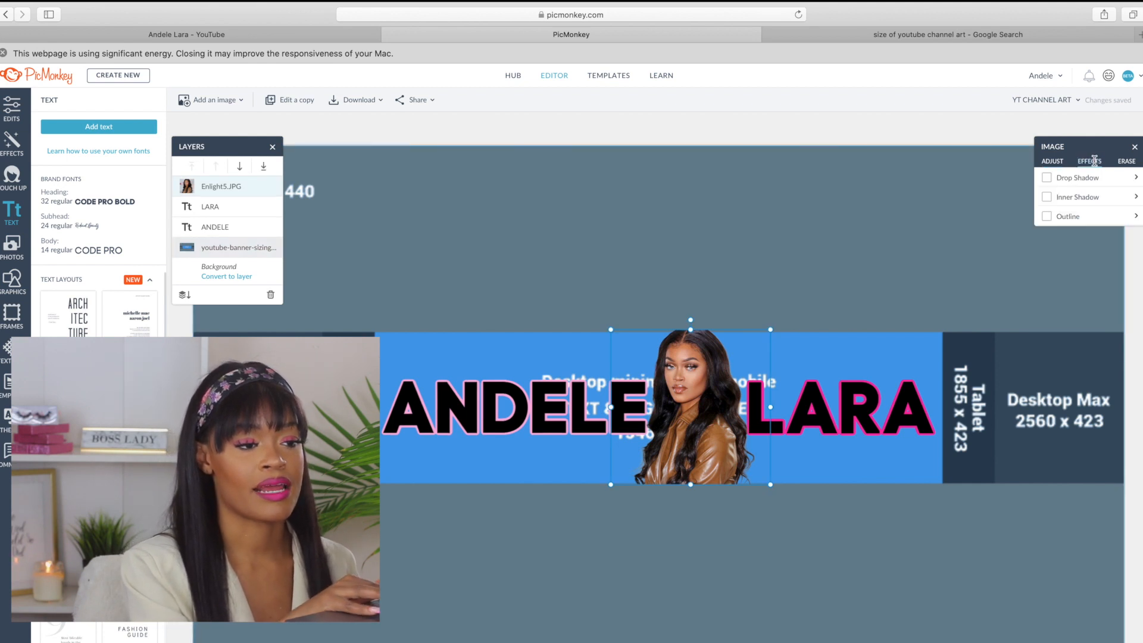
pyautogui.click(1047, 217)
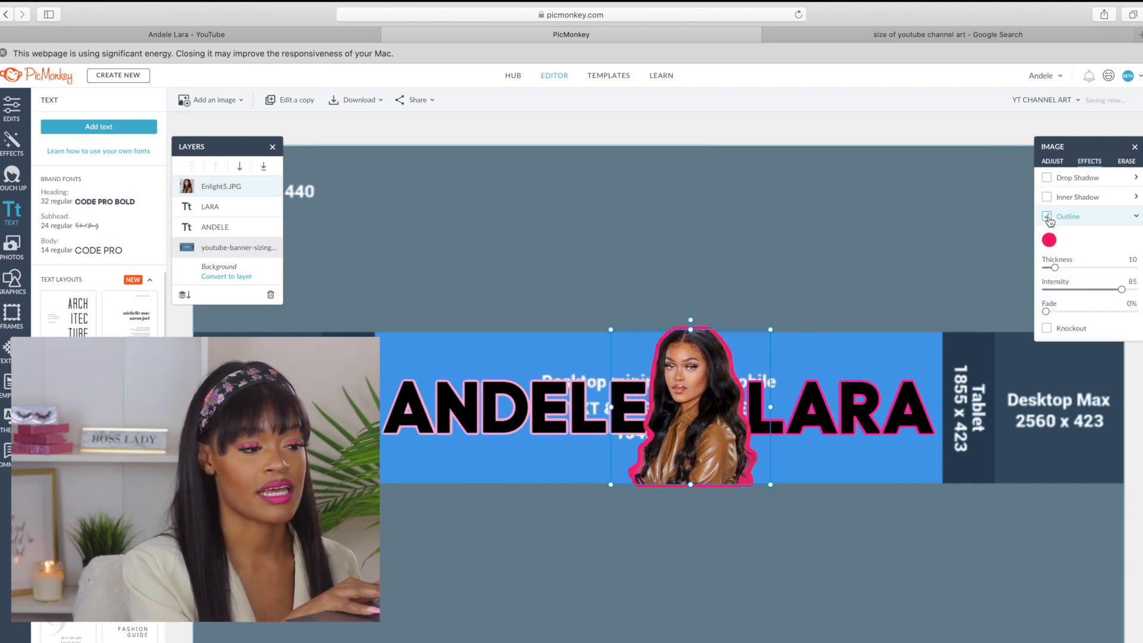
pyautogui.click(1049, 239)
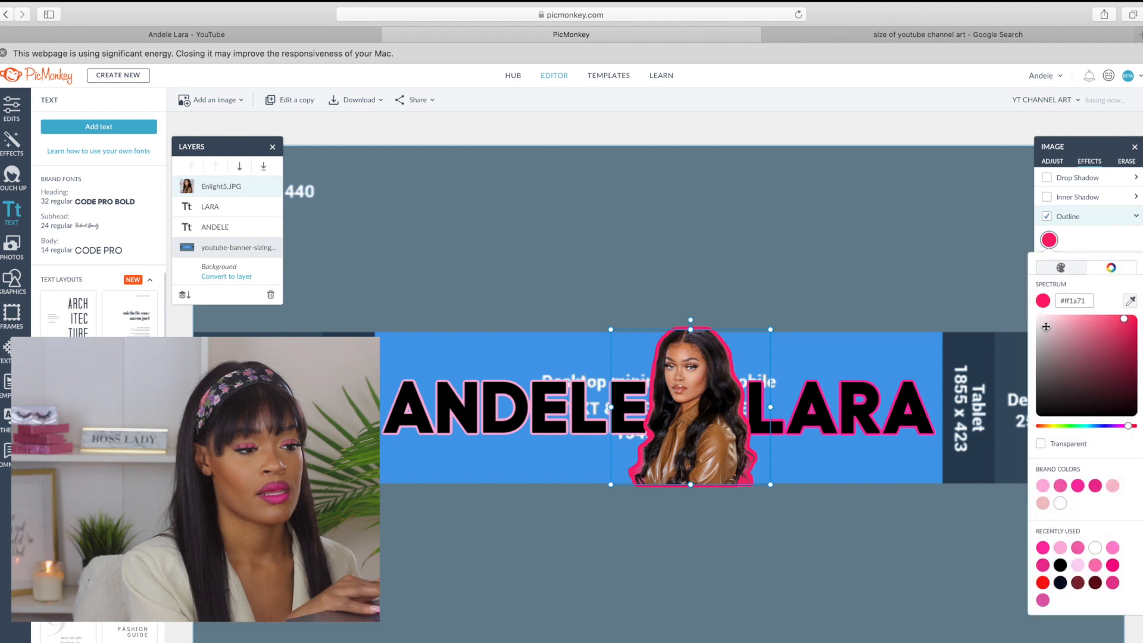
pyautogui.click(1060, 504)
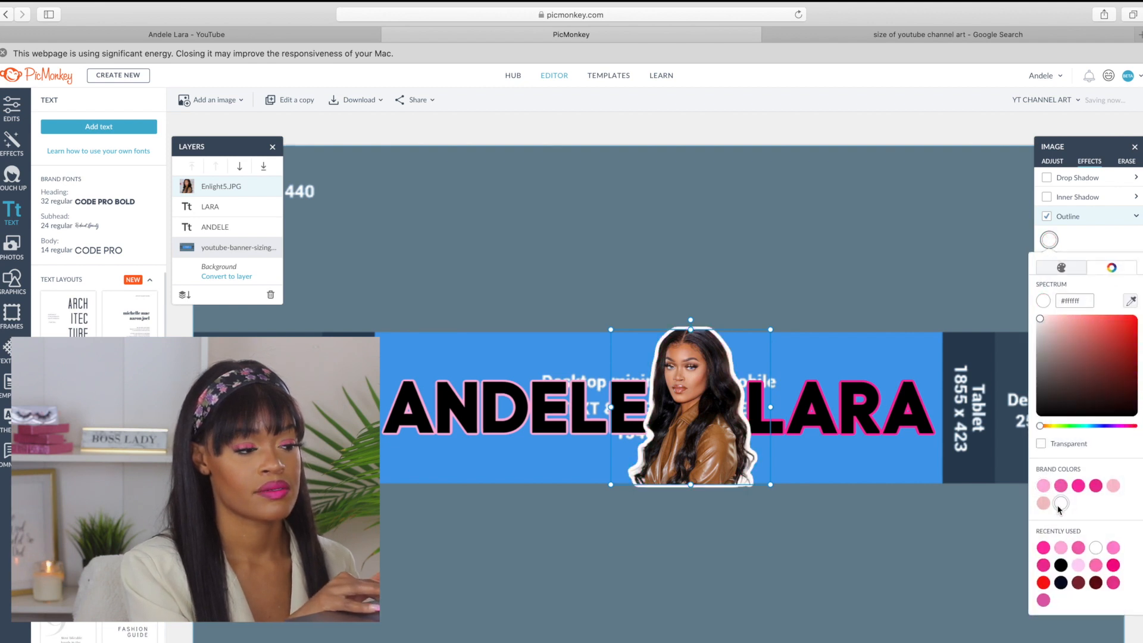
pyautogui.click(924, 525)
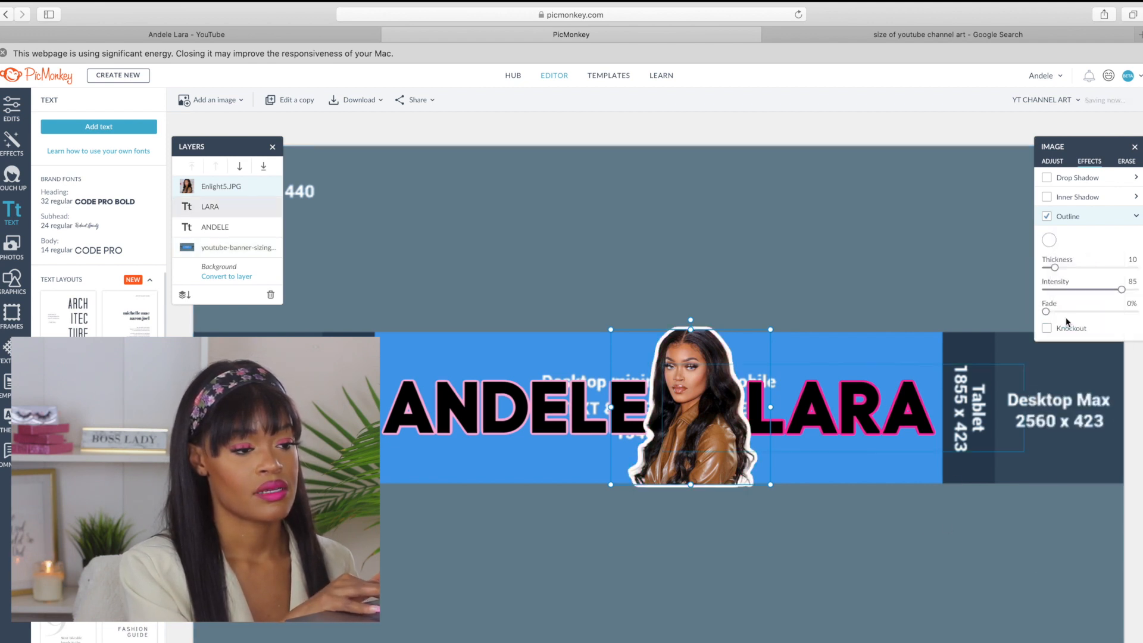
pyautogui.moveTo(1076, 267); pyautogui.dragTo(1048, 270)
pyautogui.click(746, 519)
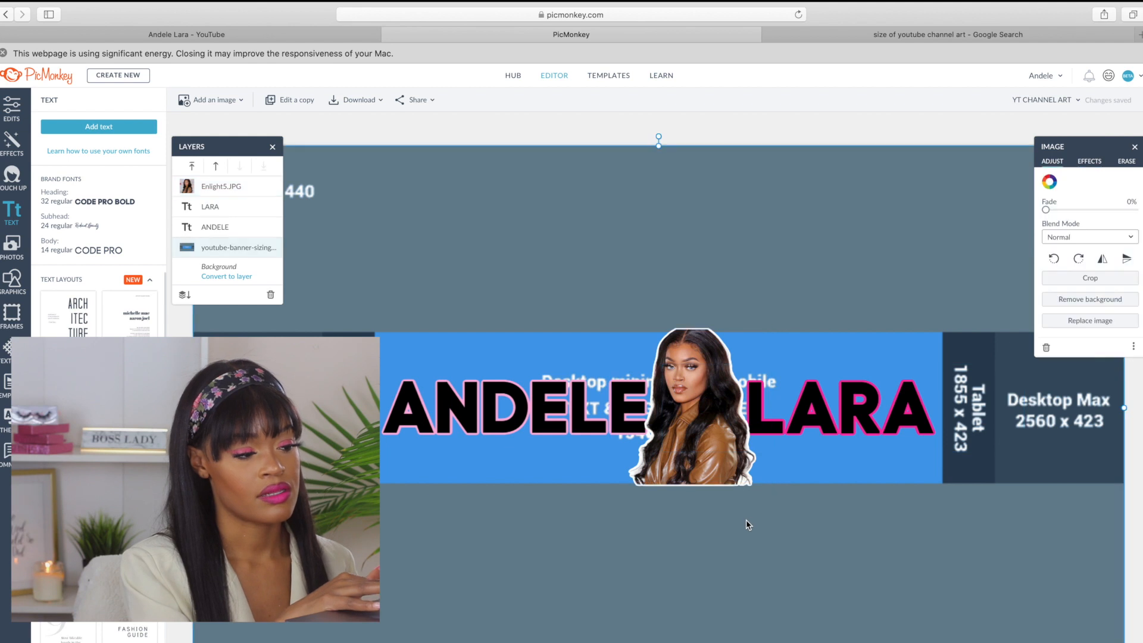
pyautogui.click(740, 468)
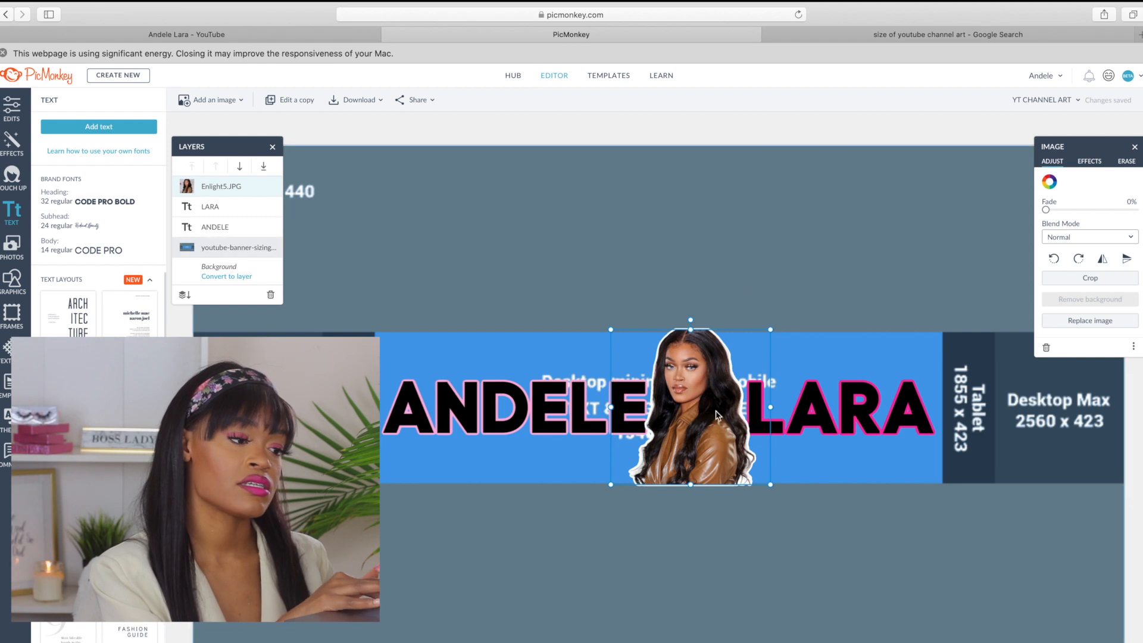
pyautogui.click(1089, 161)
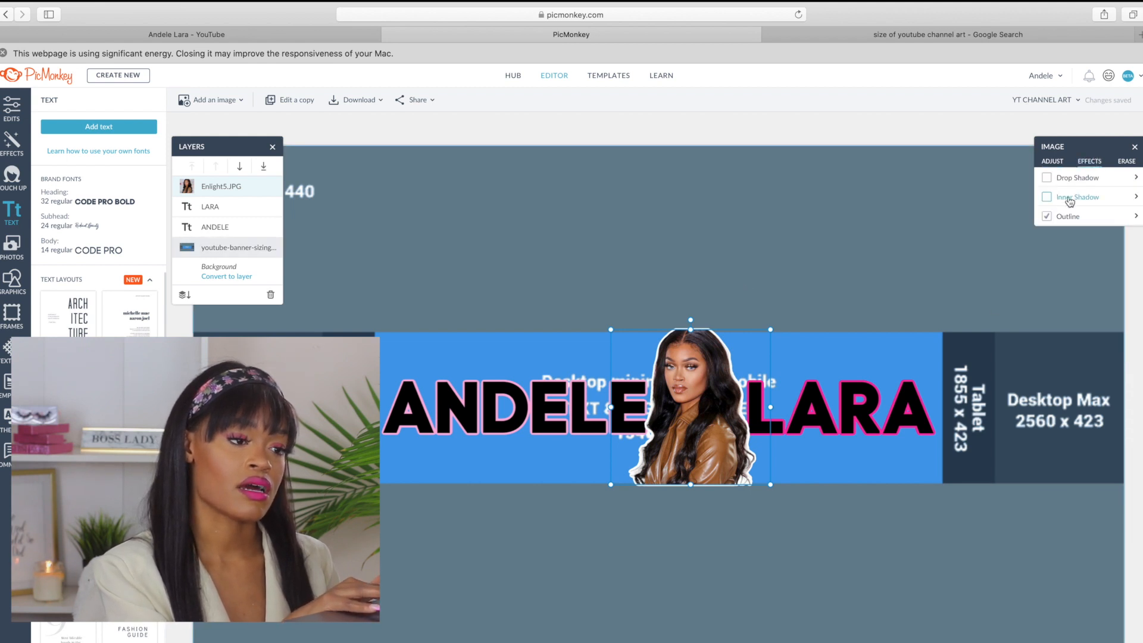
pyautogui.click(1082, 219)
pyautogui.click(1049, 240)
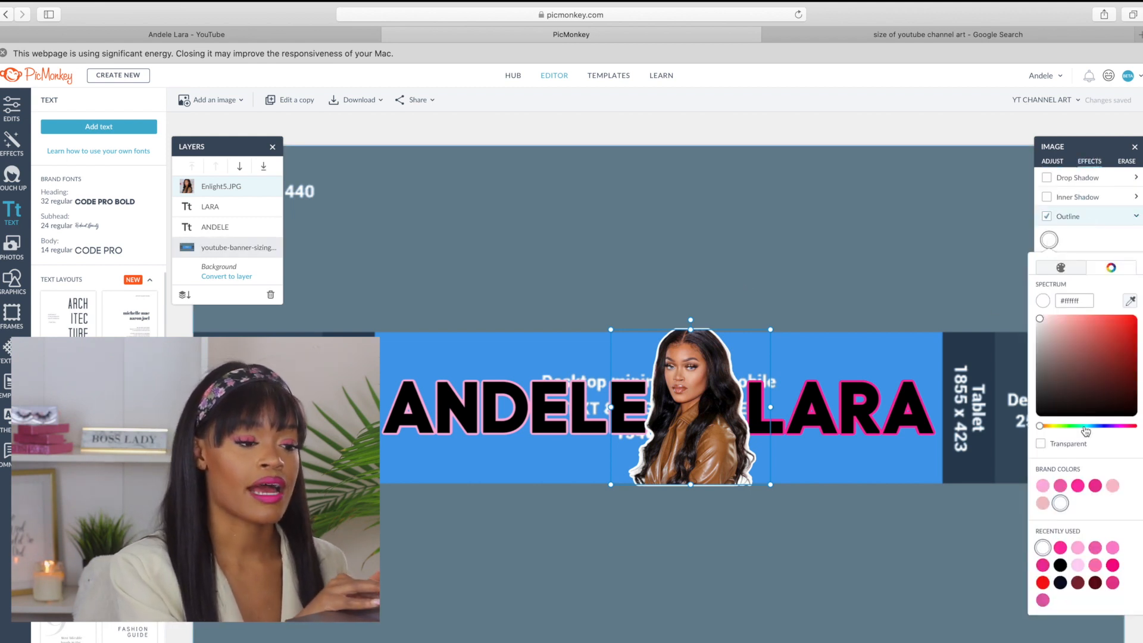
pyautogui.click(1043, 486)
pyautogui.click(1064, 487)
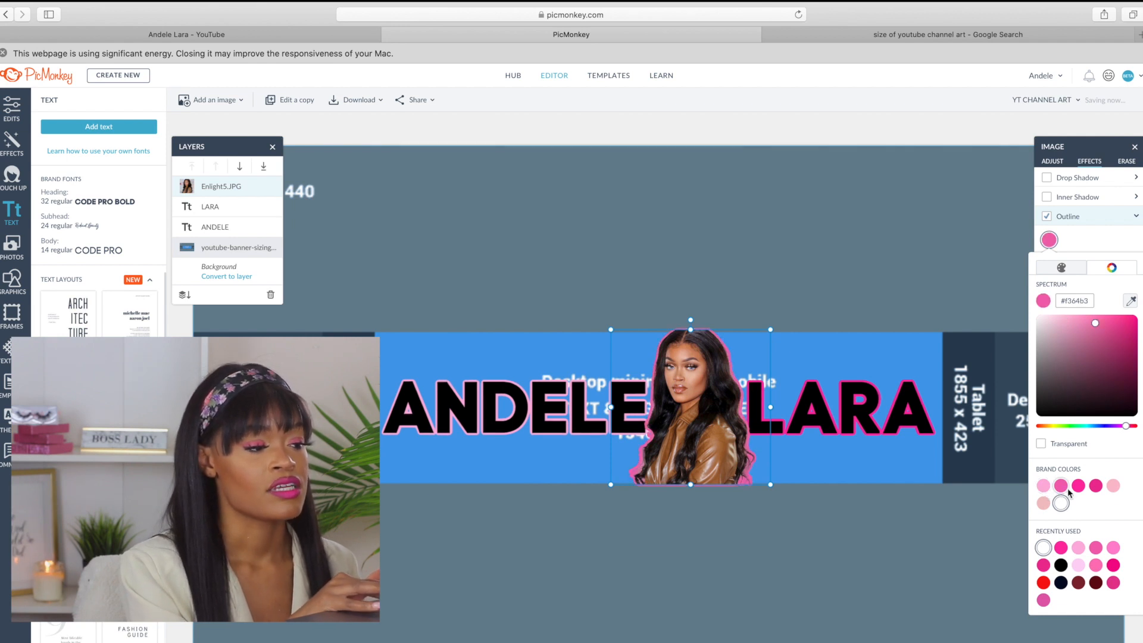
pyautogui.click(1043, 486)
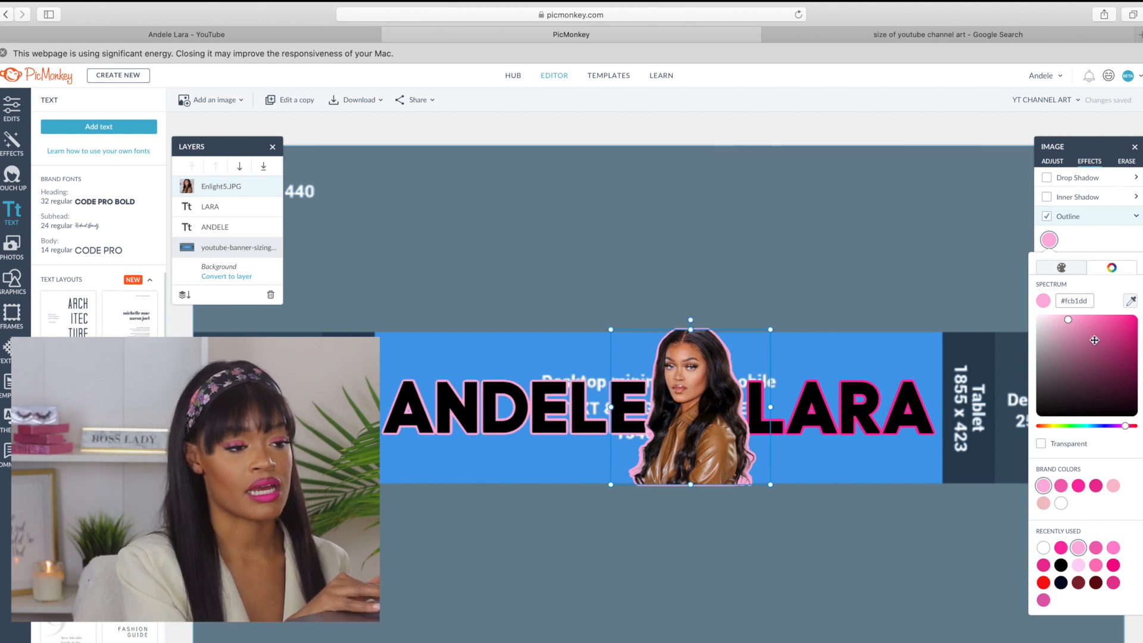
pyautogui.click(1044, 220)
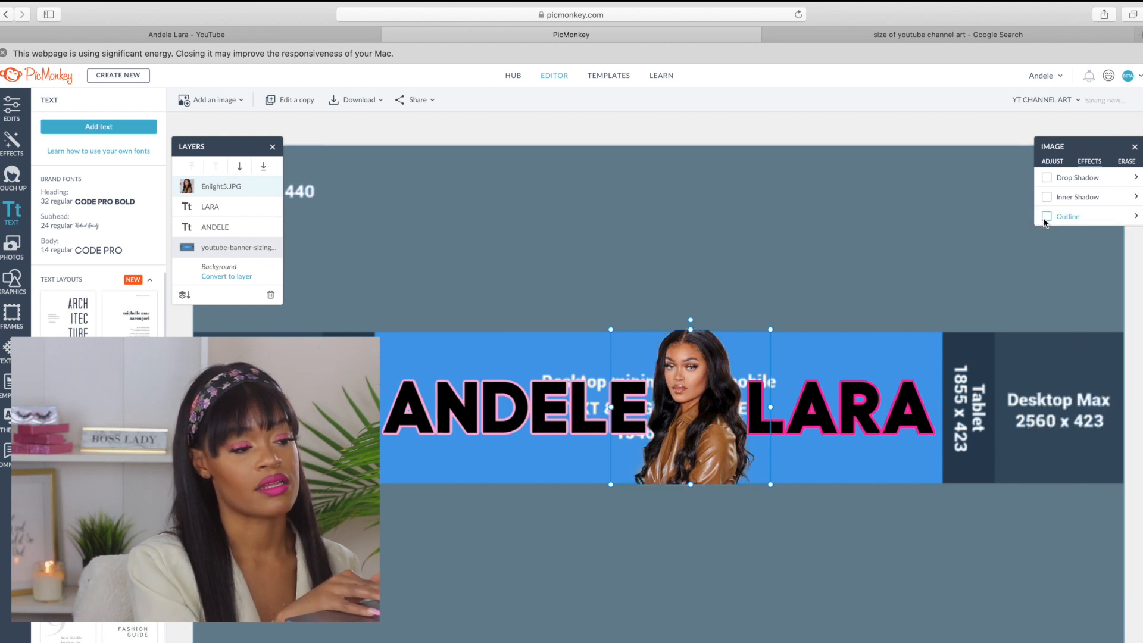
pyautogui.click(870, 231)
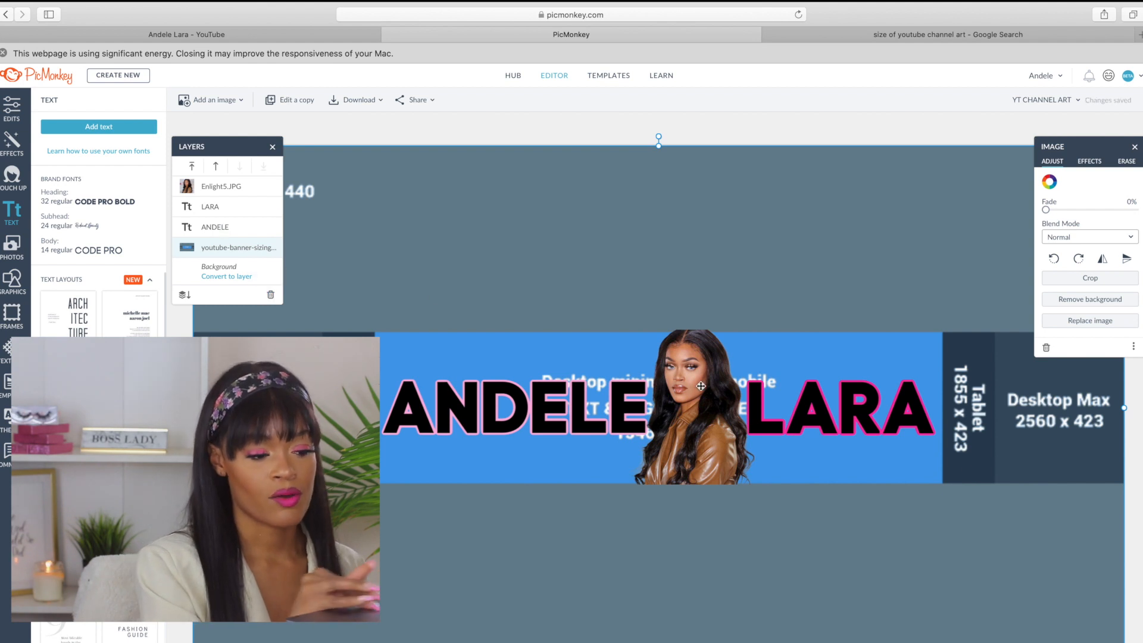
# Zoom out and test fading the sizing-guide layer out, returning it to full visibility
pyautogui.press('super+minus')
pyautogui.press('super+minus')
pyautogui.press('super+minus')
pyautogui.press('super+minus')
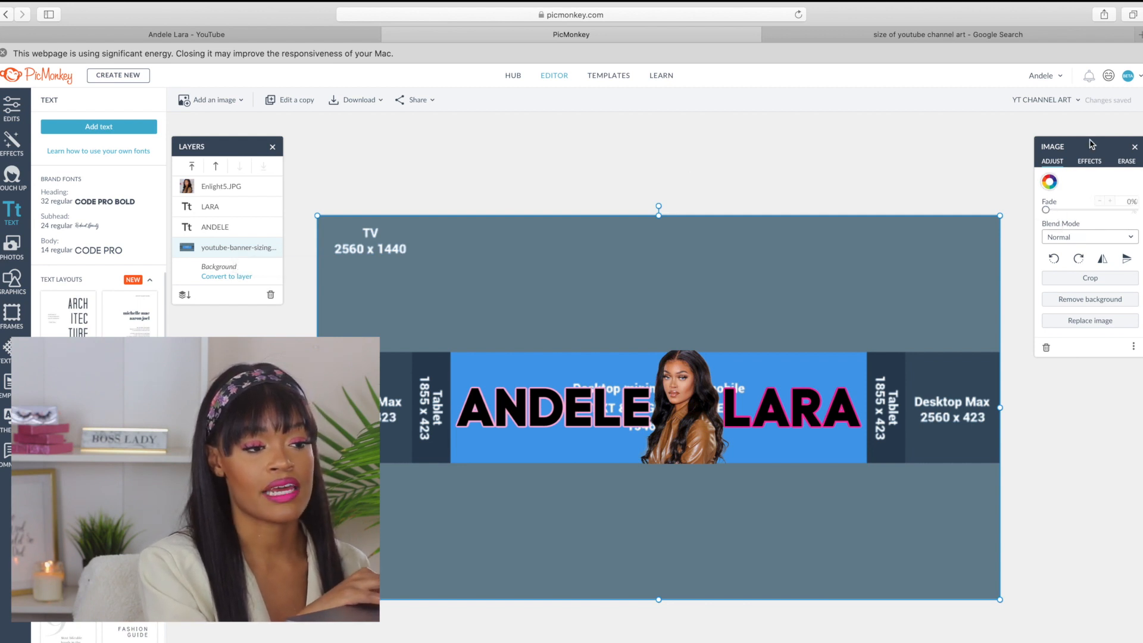
pyautogui.moveTo(1047, 216); pyautogui.dragTo(1135, 211)
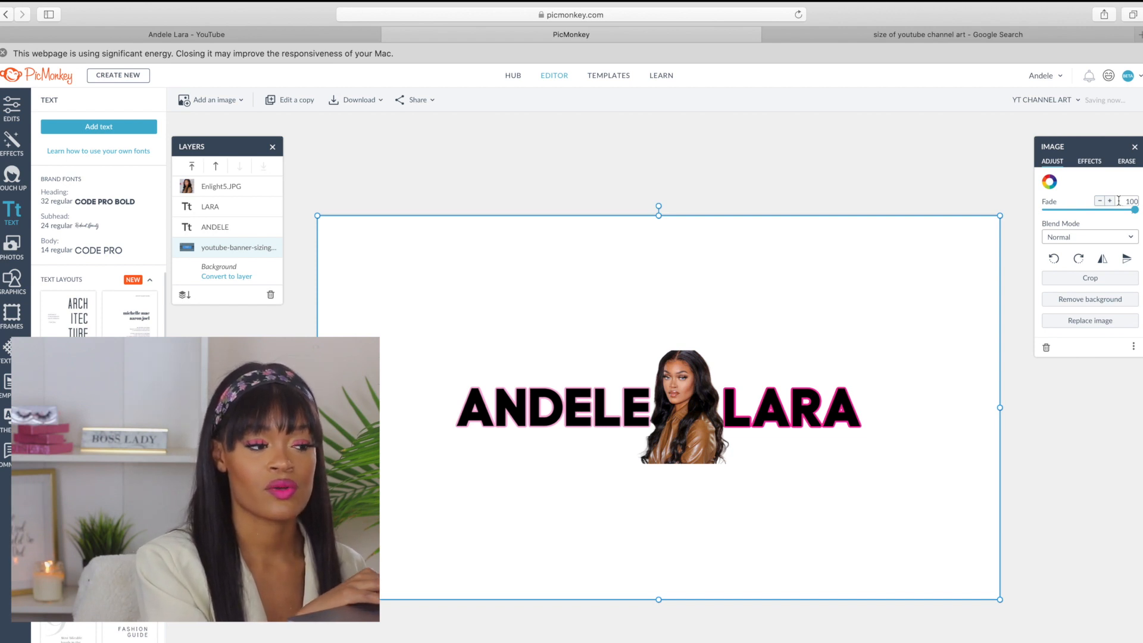
pyautogui.moveTo(1119, 201); pyautogui.dragTo(957, 194)
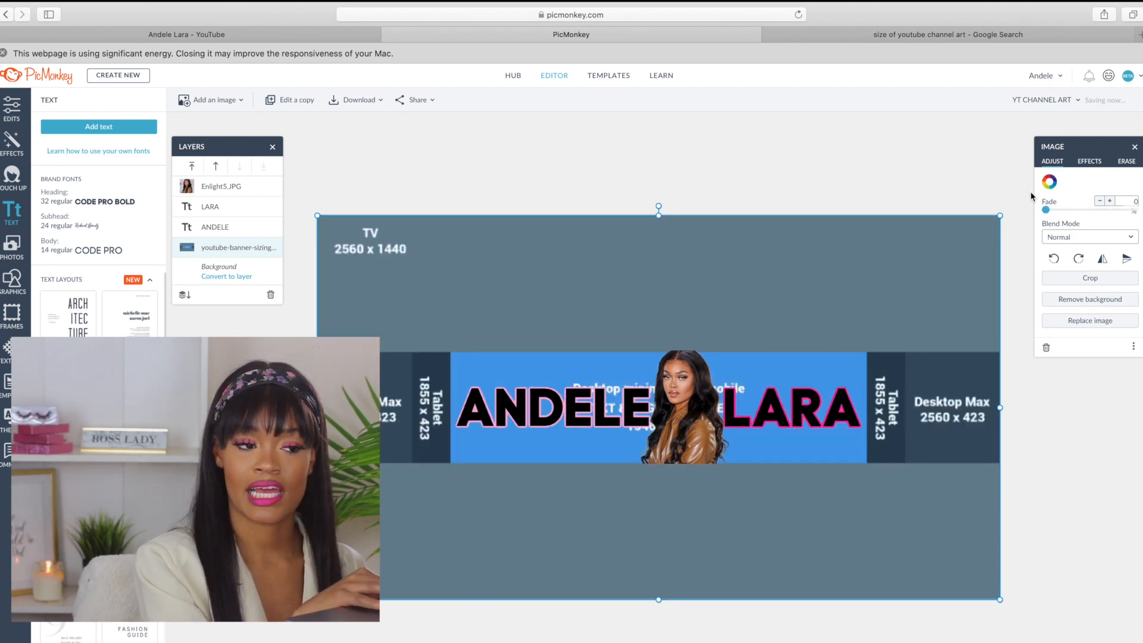
pyautogui.moveTo(1046, 210); pyautogui.dragTo(1135, 209)
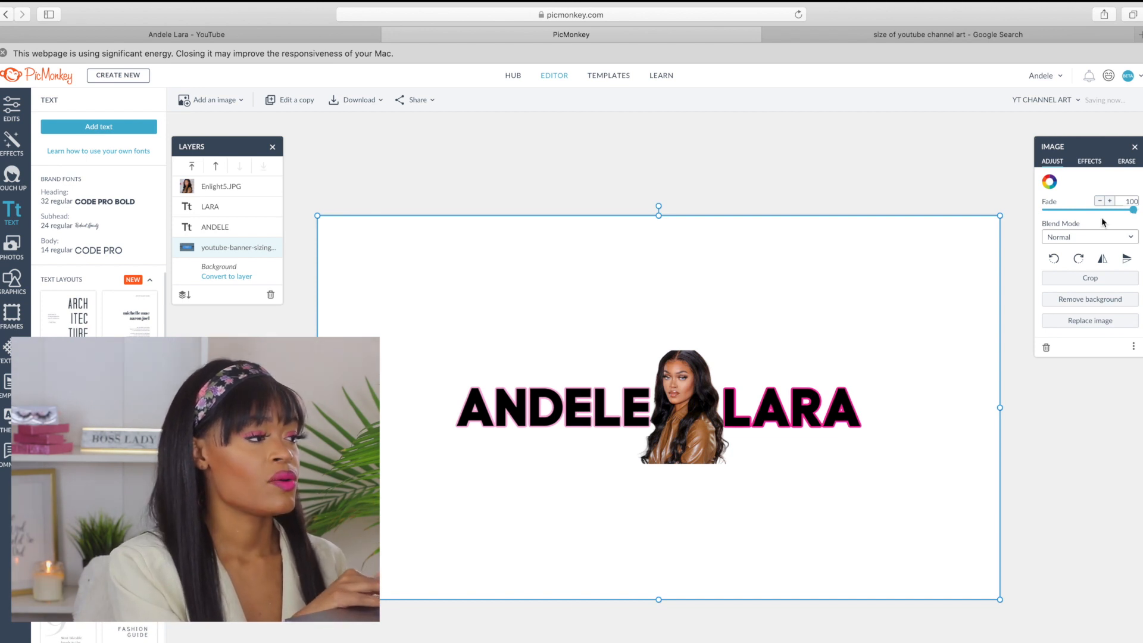
pyautogui.moveTo(1135, 210); pyautogui.dragTo(974, 208)
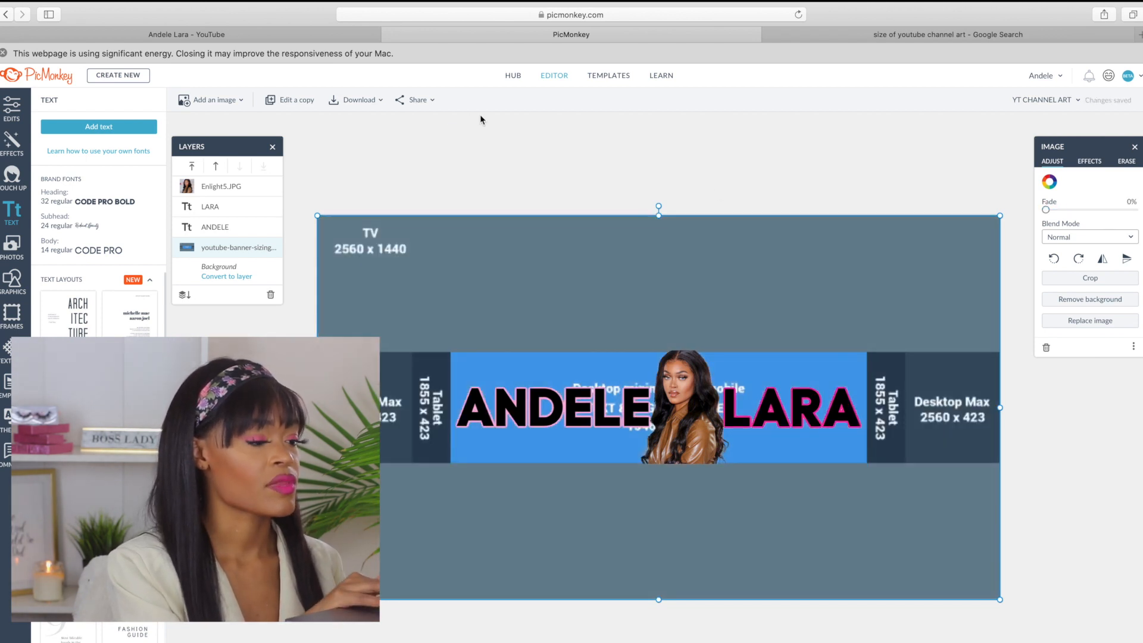
pyautogui.click(432, 152)
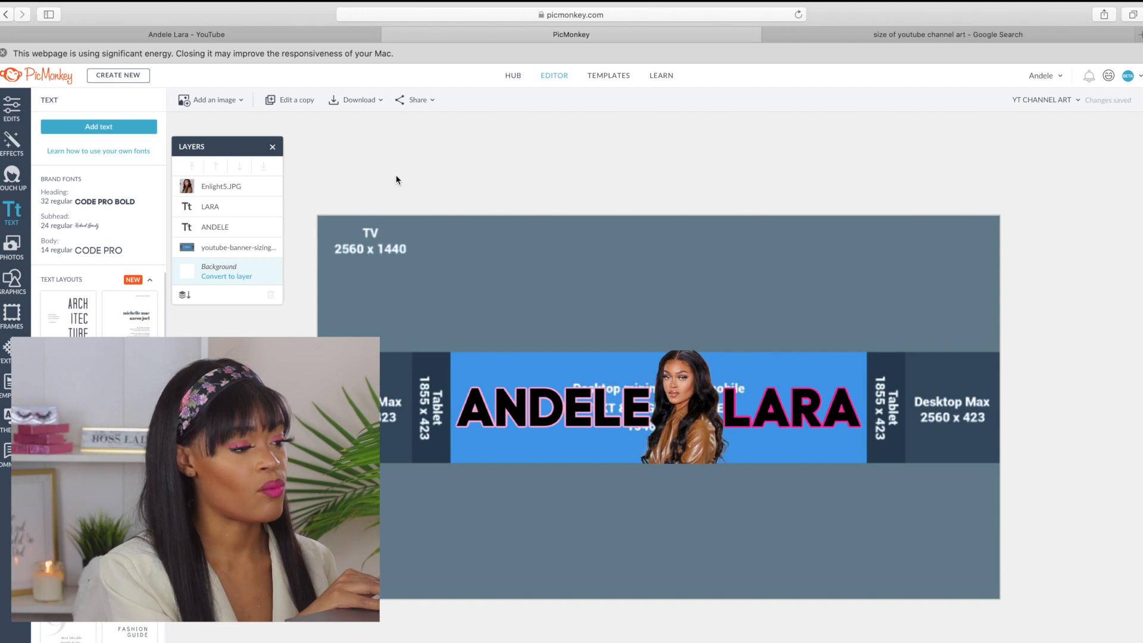
# Add a TYPE HERE text layer under ANDELE and shrink it to size 57
pyautogui.click(89, 125)
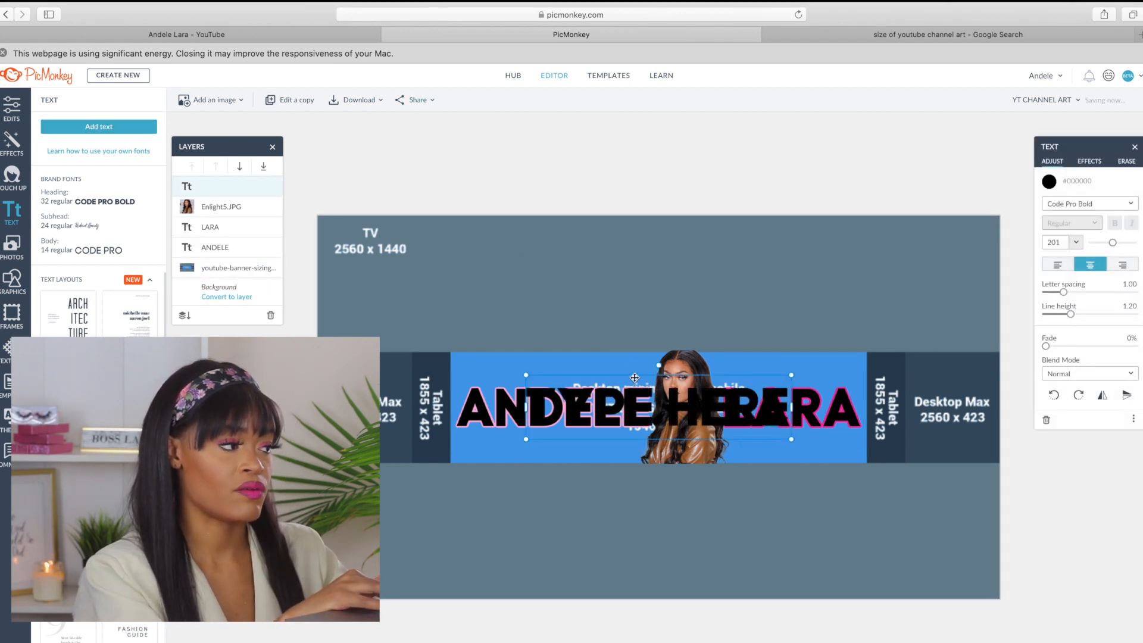
pyautogui.moveTo(635, 404); pyautogui.dragTo(583, 429)
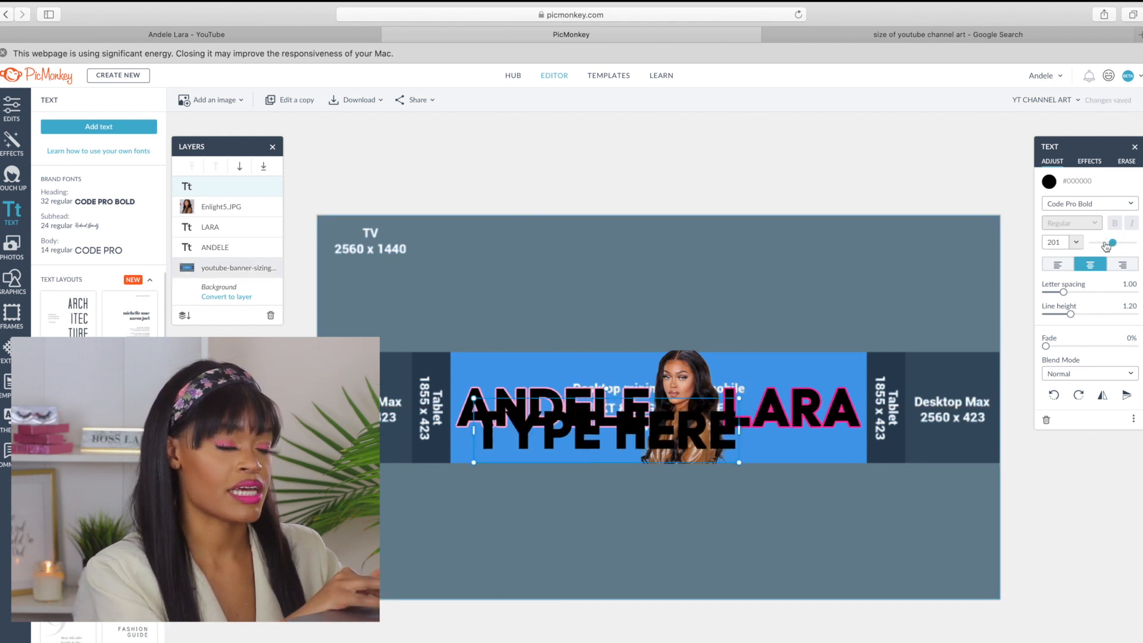
pyautogui.moveTo(1112, 242); pyautogui.dragTo(1103, 243)
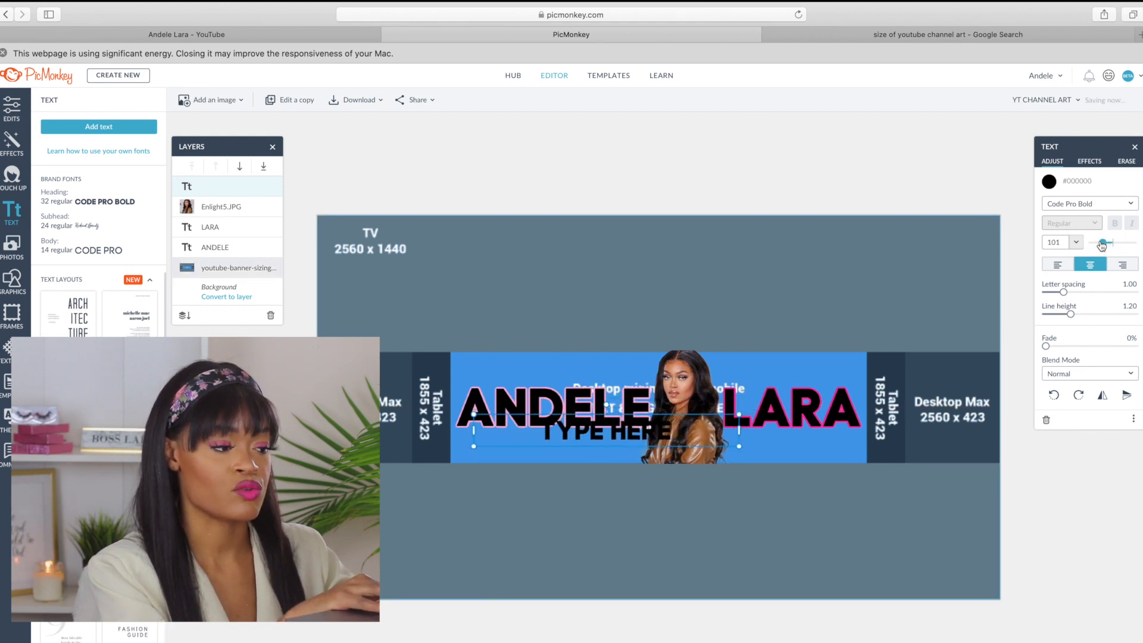
pyautogui.moveTo(1103, 244); pyautogui.dragTo(1098, 244)
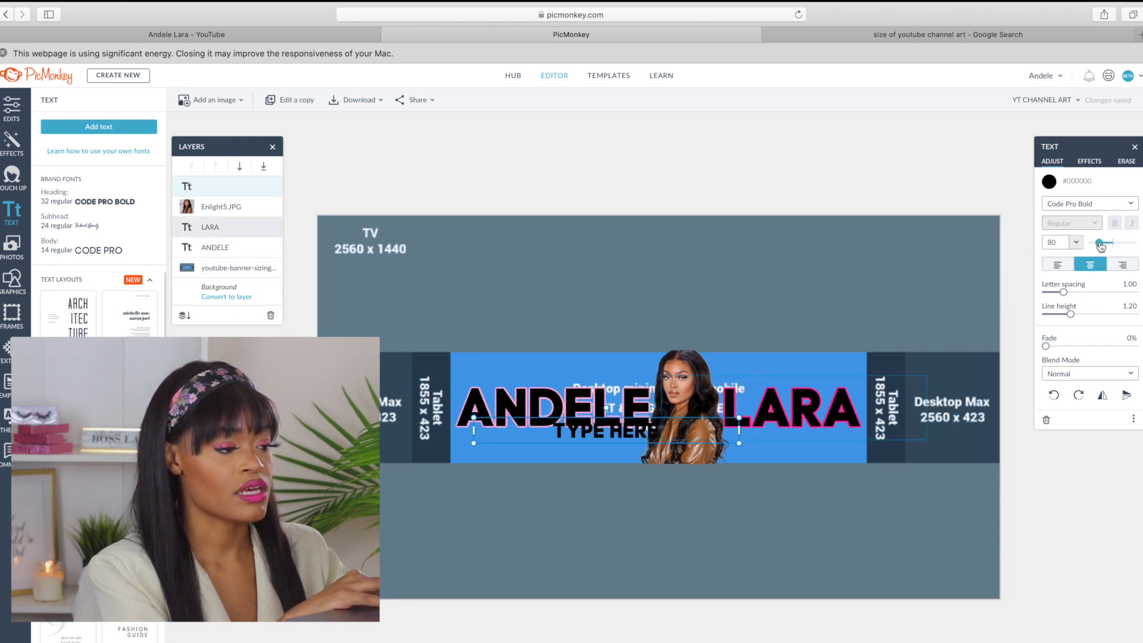
pyautogui.moveTo(1099, 245); pyautogui.dragTo(1093, 243)
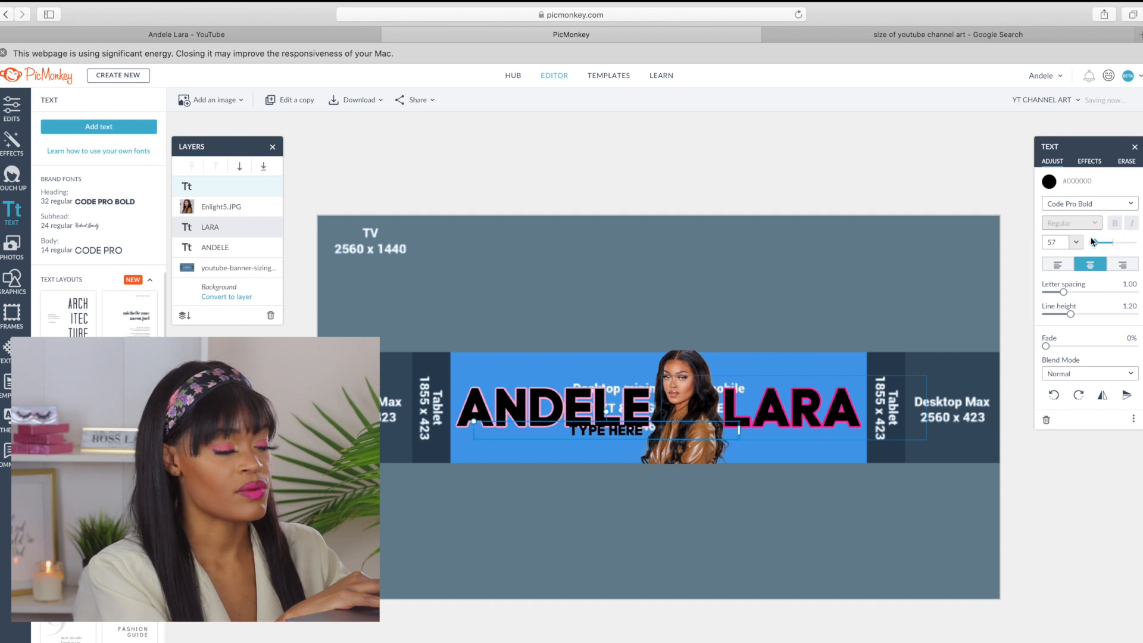
pyautogui.moveTo(589, 427); pyautogui.dragTo(540, 437)
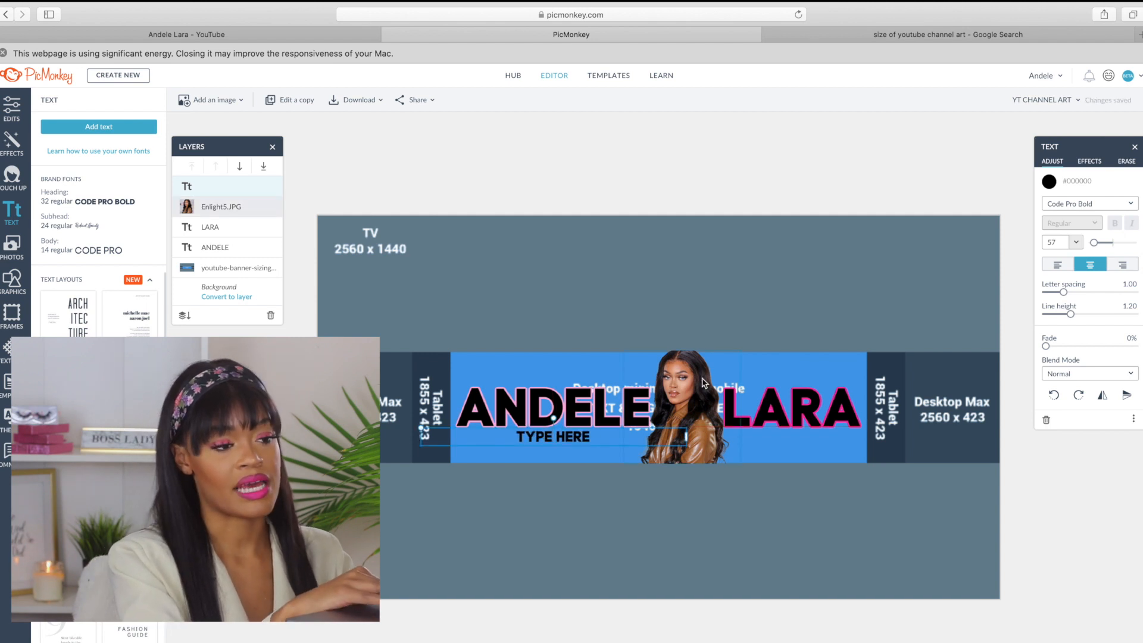
# Switch the placeholder text's font to regular Code Pro
pyautogui.click(1084, 204)
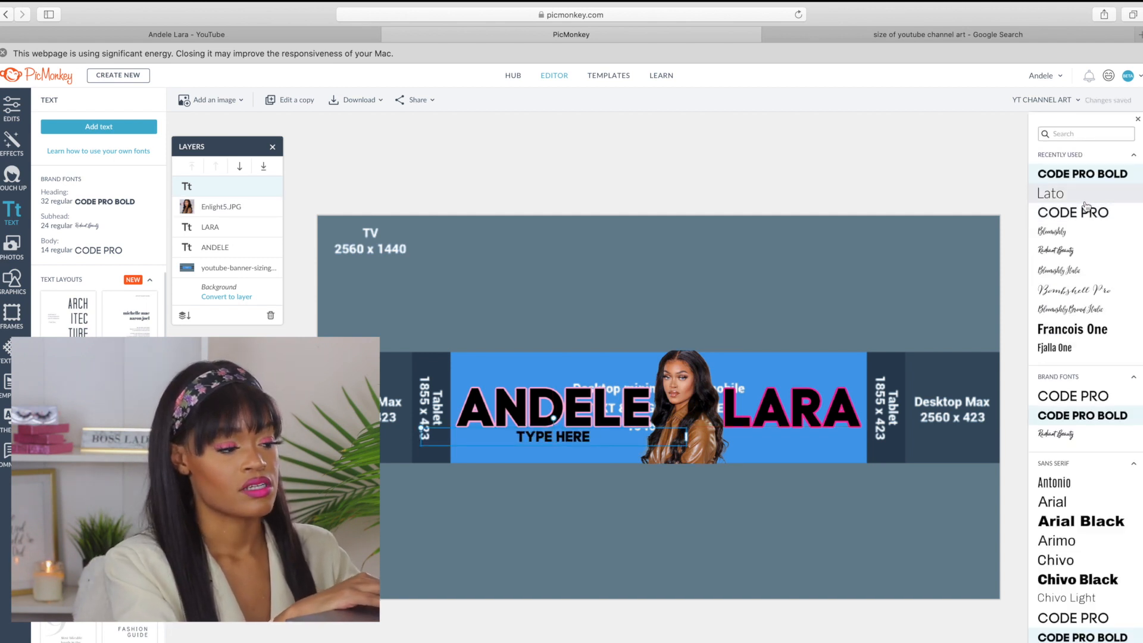
pyautogui.click(1080, 215)
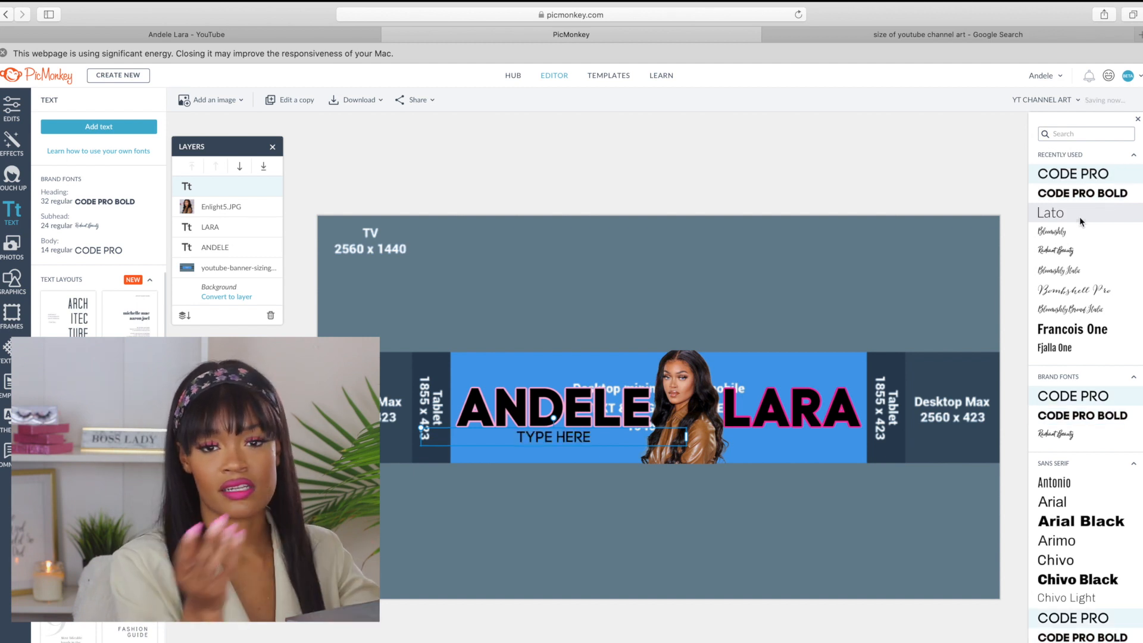
pyautogui.click(992, 234)
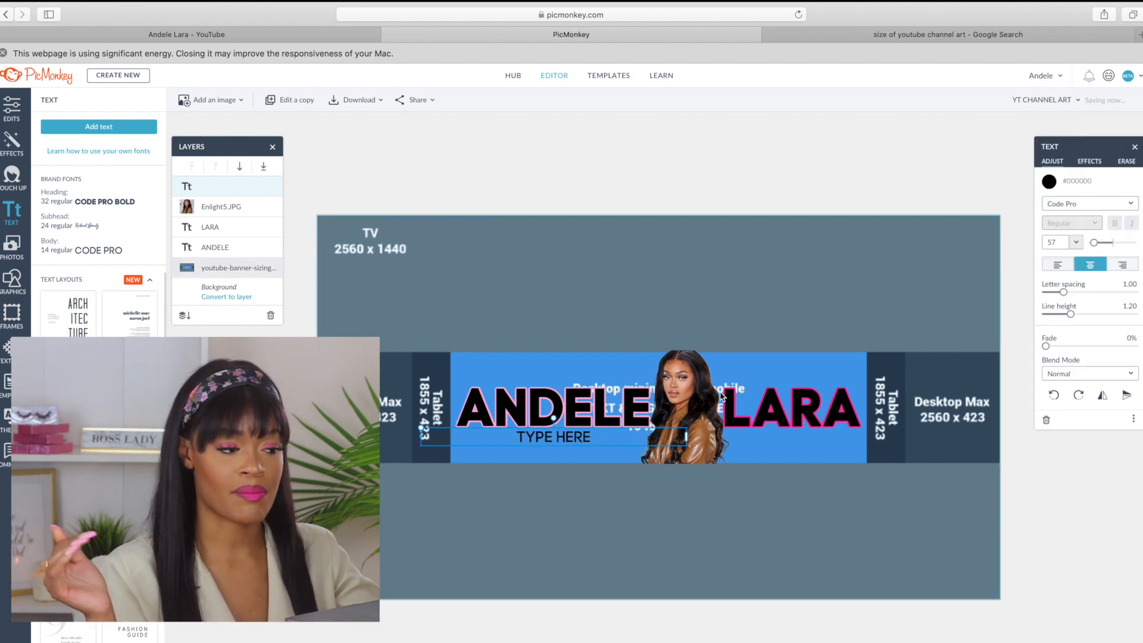
# Retype the placeholder as 'BEAUTY FASHION LIFESTYLE', set it to size 40, and delete the extra 'TECH'
pyautogui.doubleClick(582, 437)
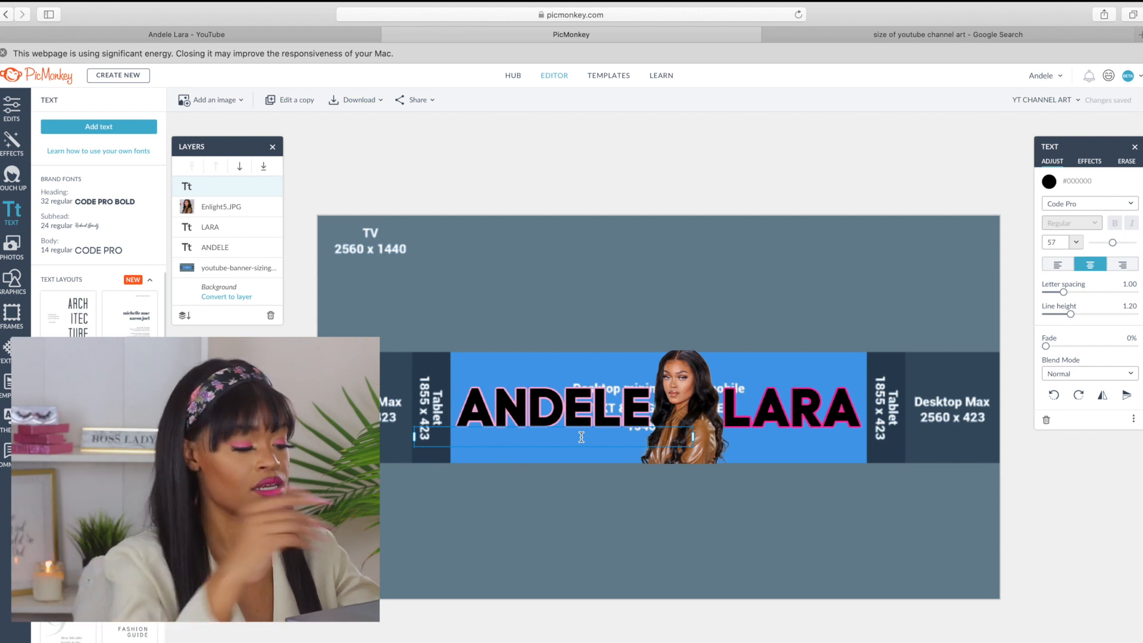
pyautogui.write('BEA')
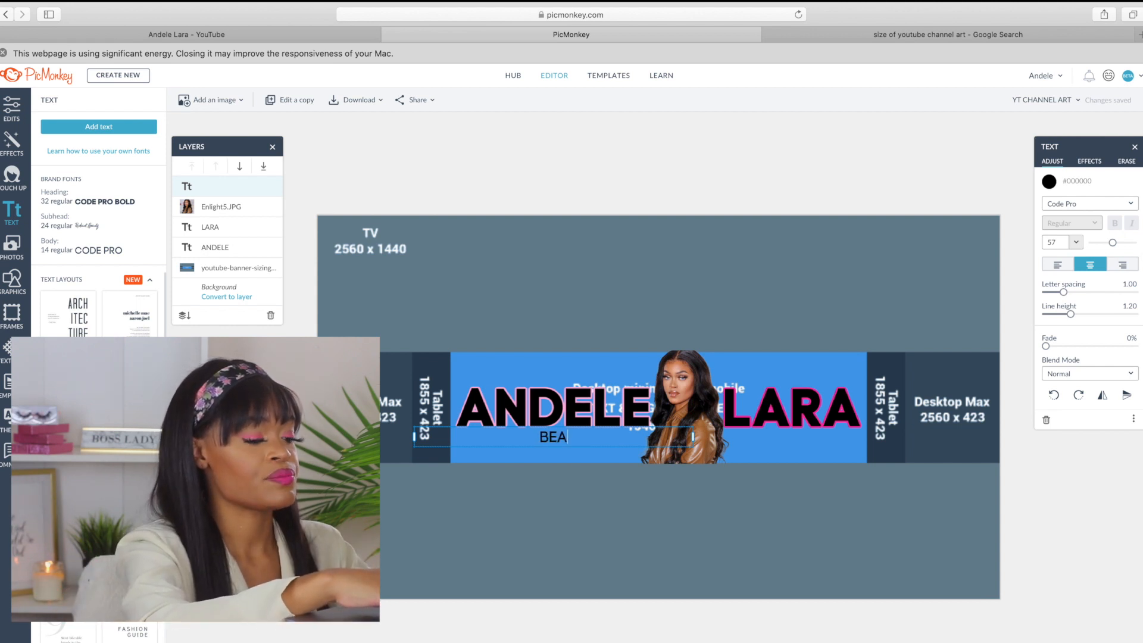
pyautogui.write('UTY F')
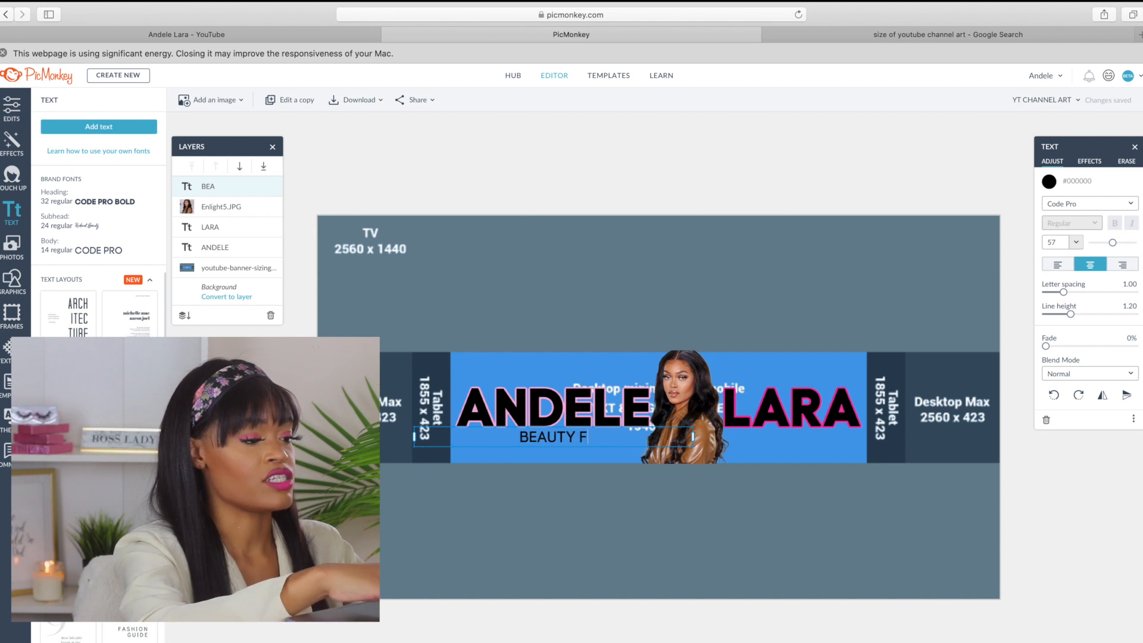
pyautogui.write('ASHION L')
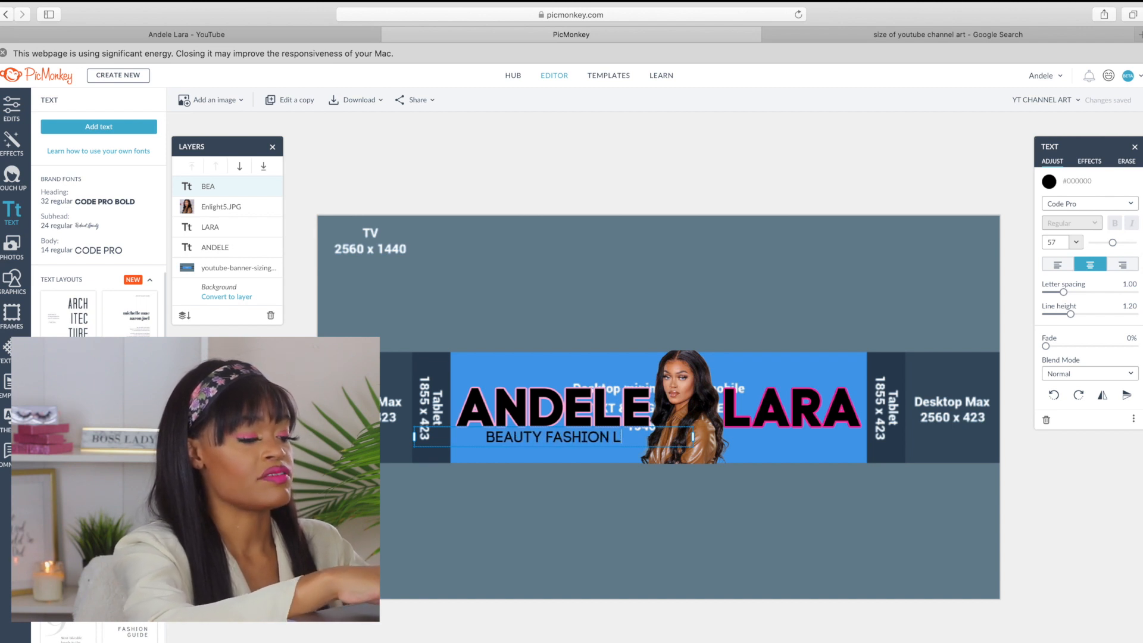
pyautogui.write('IFESTYLE')
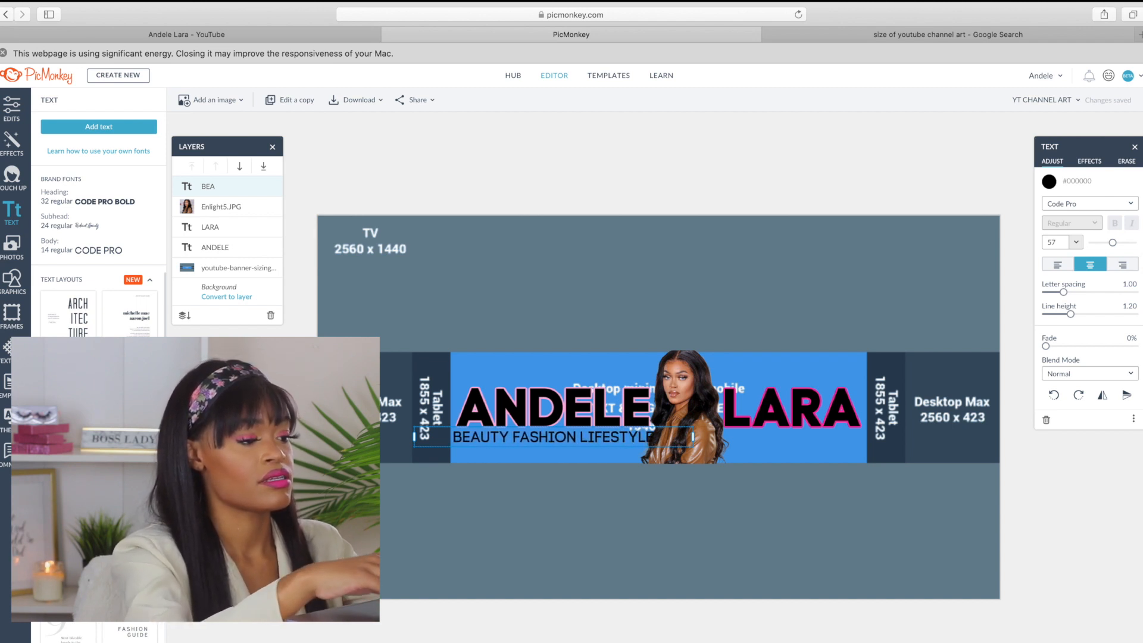
pyautogui.write(' B')
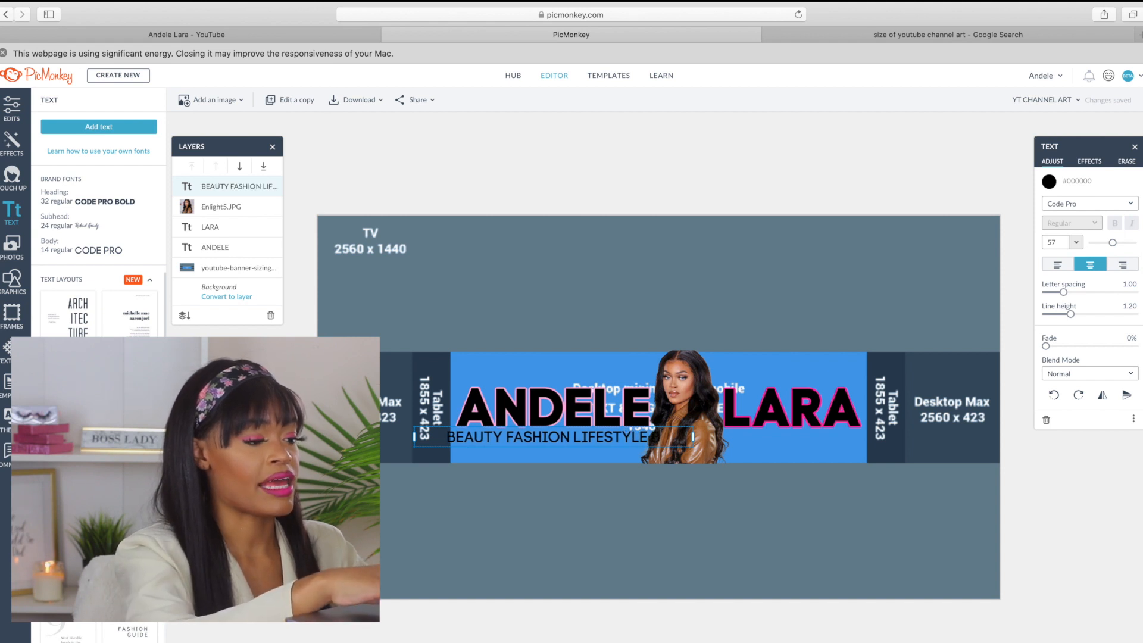
pyautogui.press('BackSpace')
pyautogui.write('TECH')
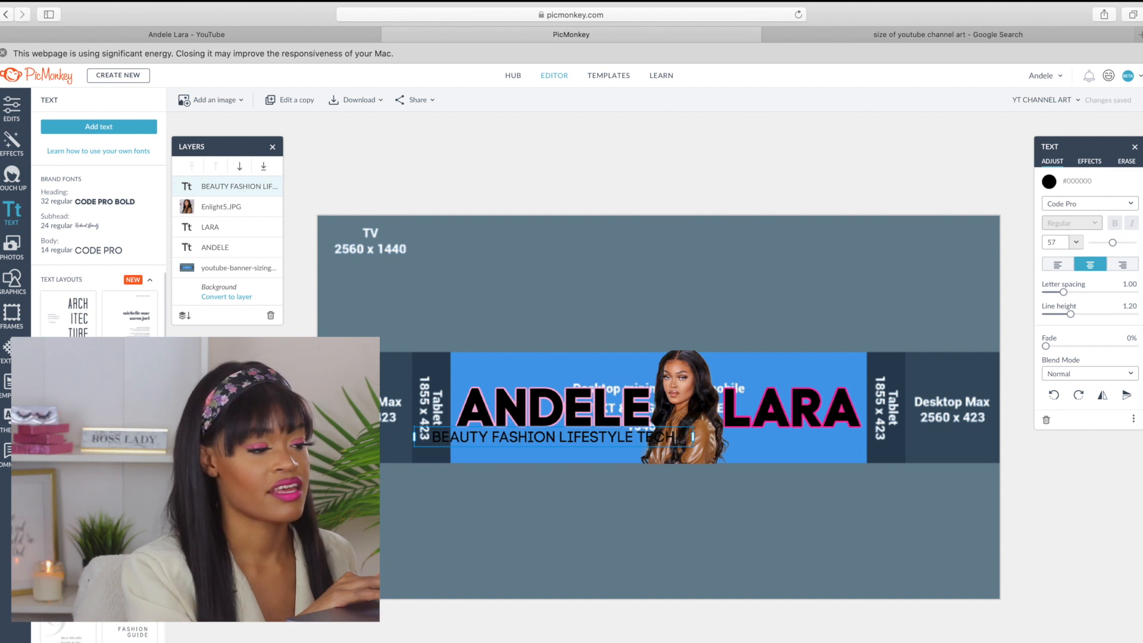
pyautogui.click(699, 316)
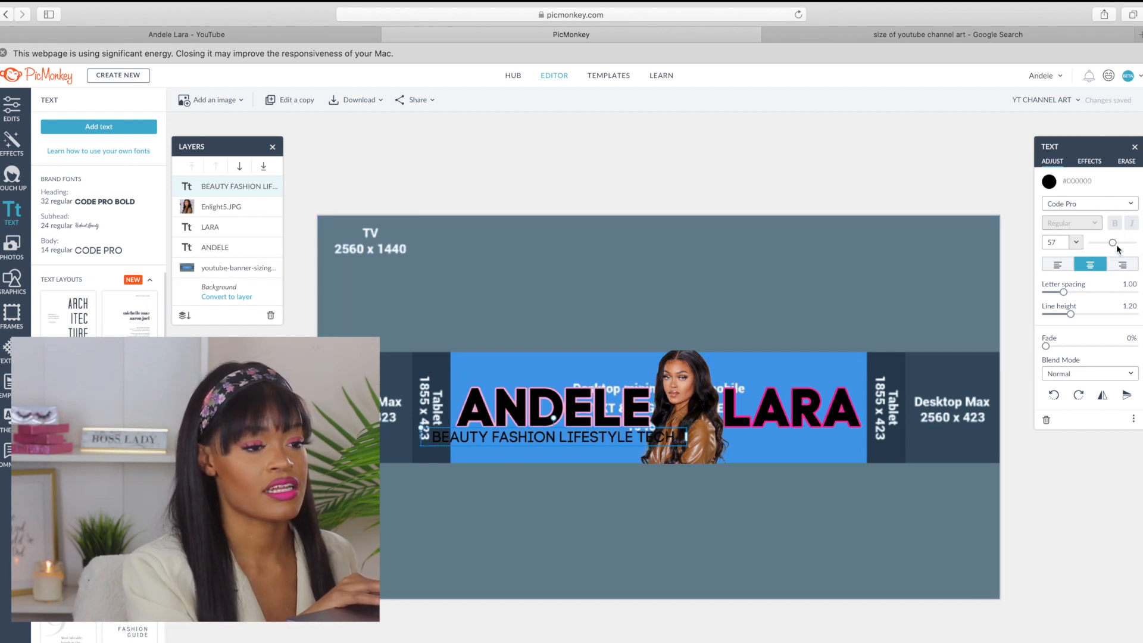
pyautogui.moveTo(1112, 243); pyautogui.dragTo(1108, 244)
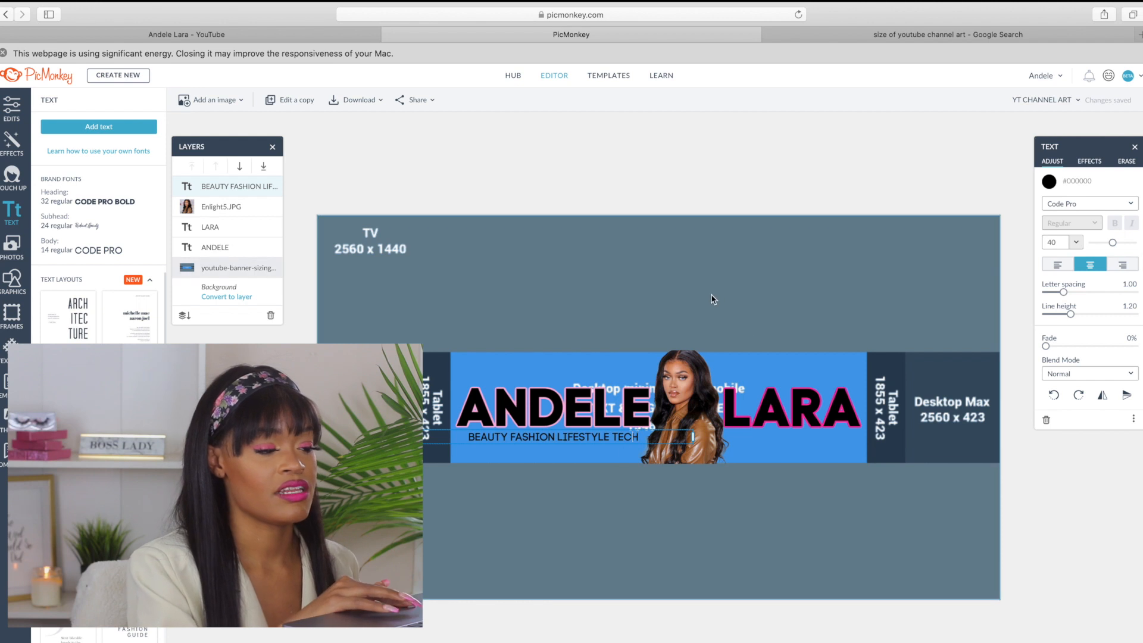
pyautogui.click(640, 430)
pyautogui.press('BackSpace')
pyautogui.press('BackSpace')
pyautogui.press('BackSpace')
pyautogui.press('BackSpace')
pyautogui.press('BackSpace')
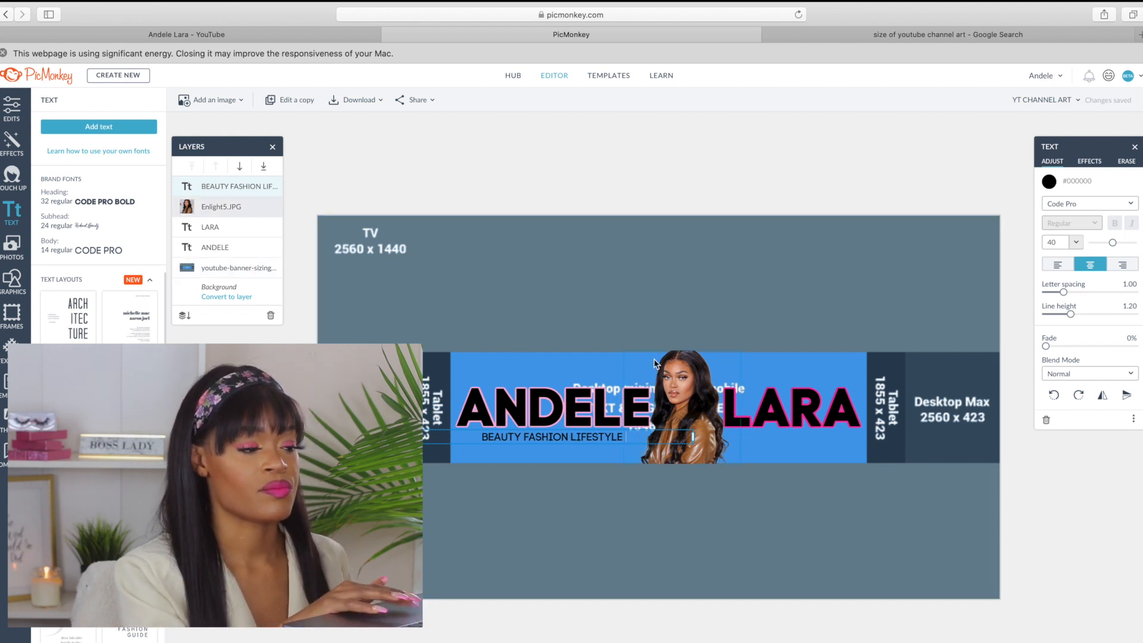
# Give the tagline a thickness-3 outline in light pink #fcb1dd after trying hot pink
pyautogui.click(1081, 158)
pyautogui.click(1047, 217)
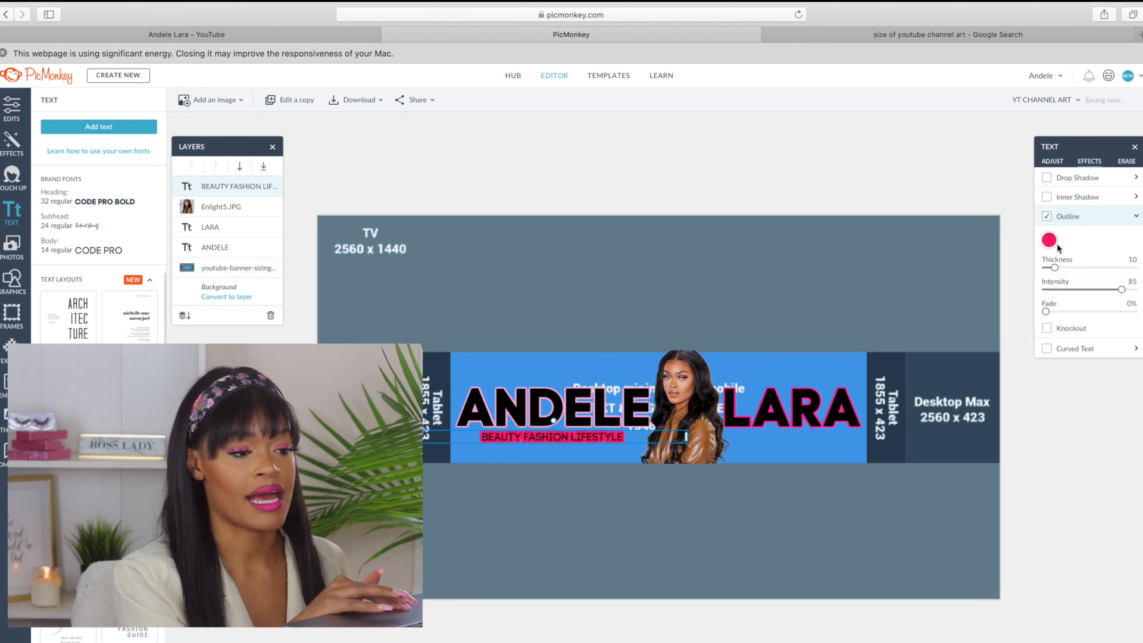
pyautogui.click(1049, 240)
pyautogui.click(1043, 485)
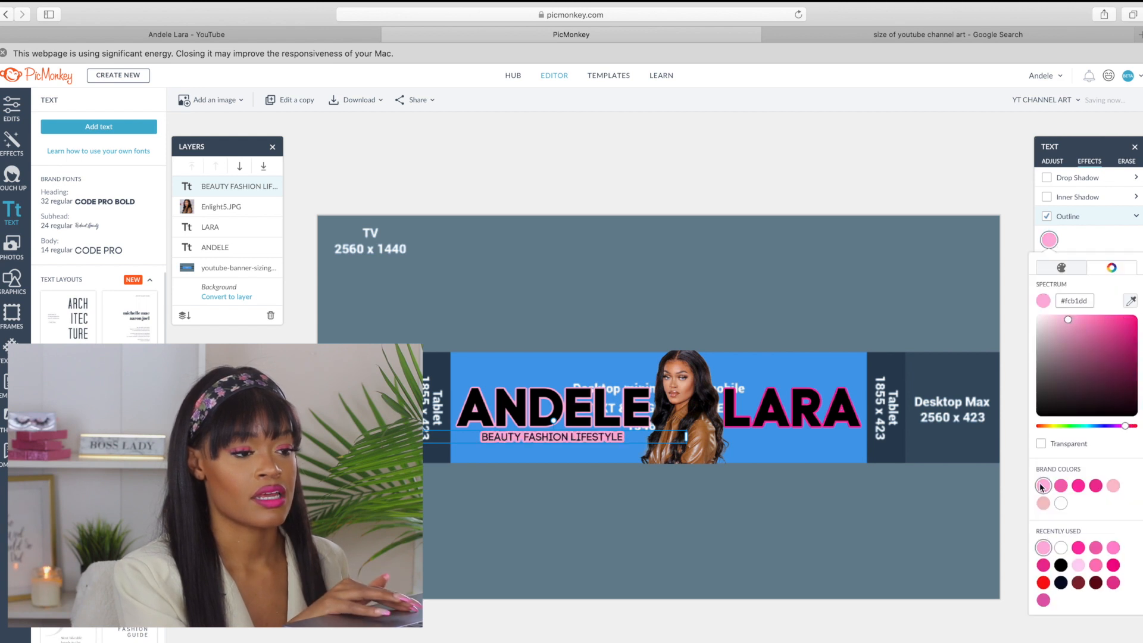
pyautogui.click(1108, 245)
pyautogui.moveTo(1054, 267)
pyautogui.mouseDown()
pyautogui.moveTo(1123, 268)
pyautogui.moveTo(1049, 266)
pyautogui.mouseUp()
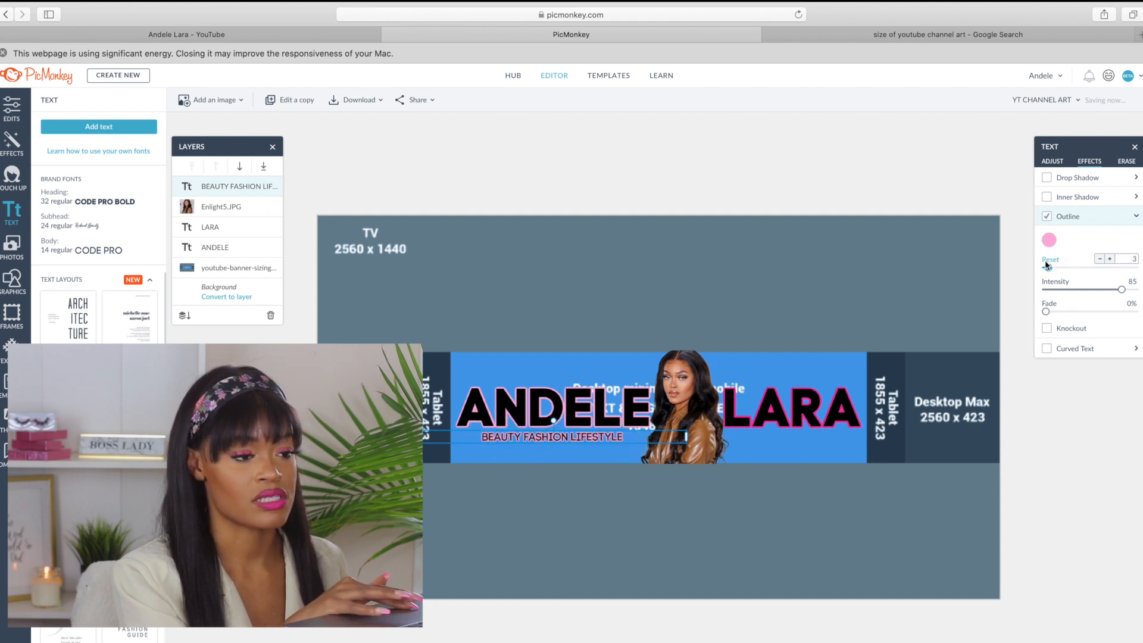
pyautogui.click(1049, 239)
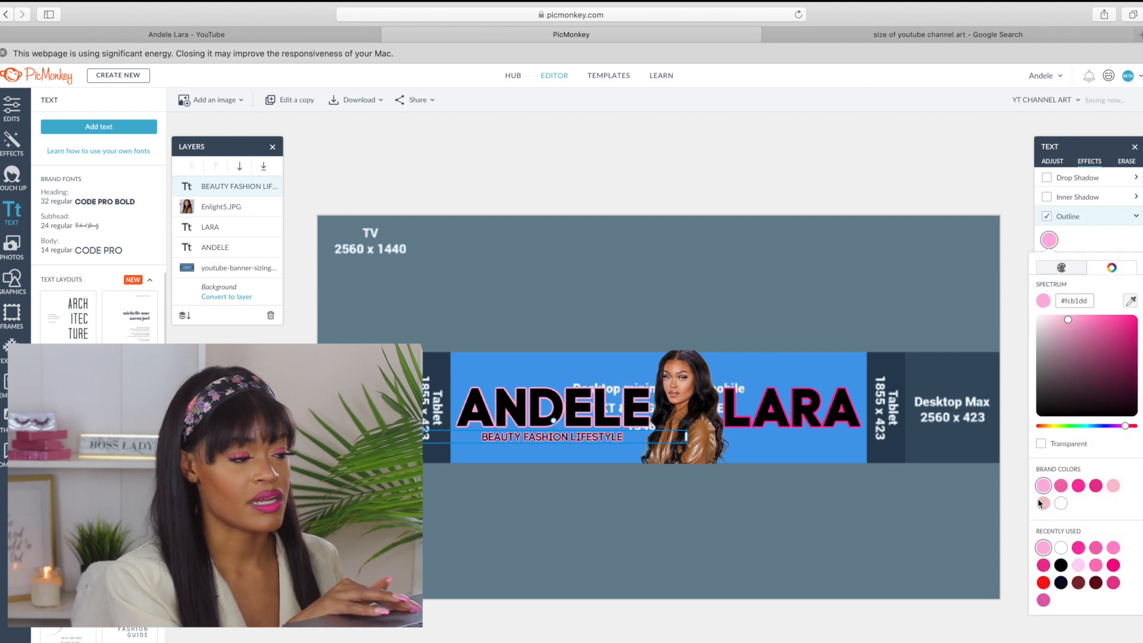
pyautogui.click(1060, 486)
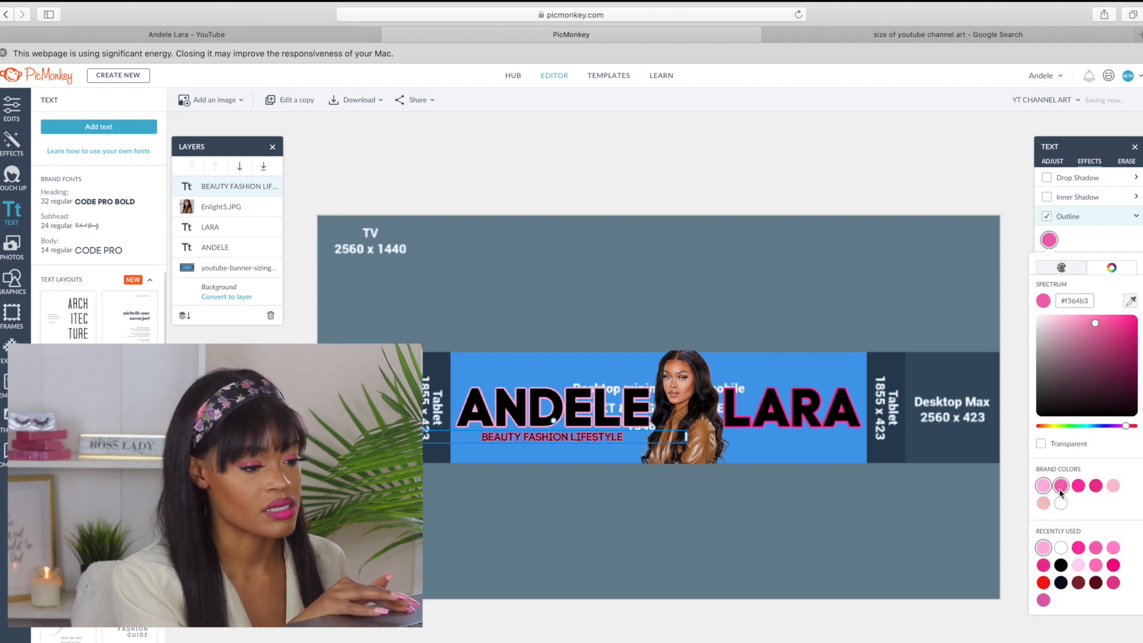
pyautogui.click(1079, 487)
pyautogui.click(1113, 486)
pyautogui.click(1043, 485)
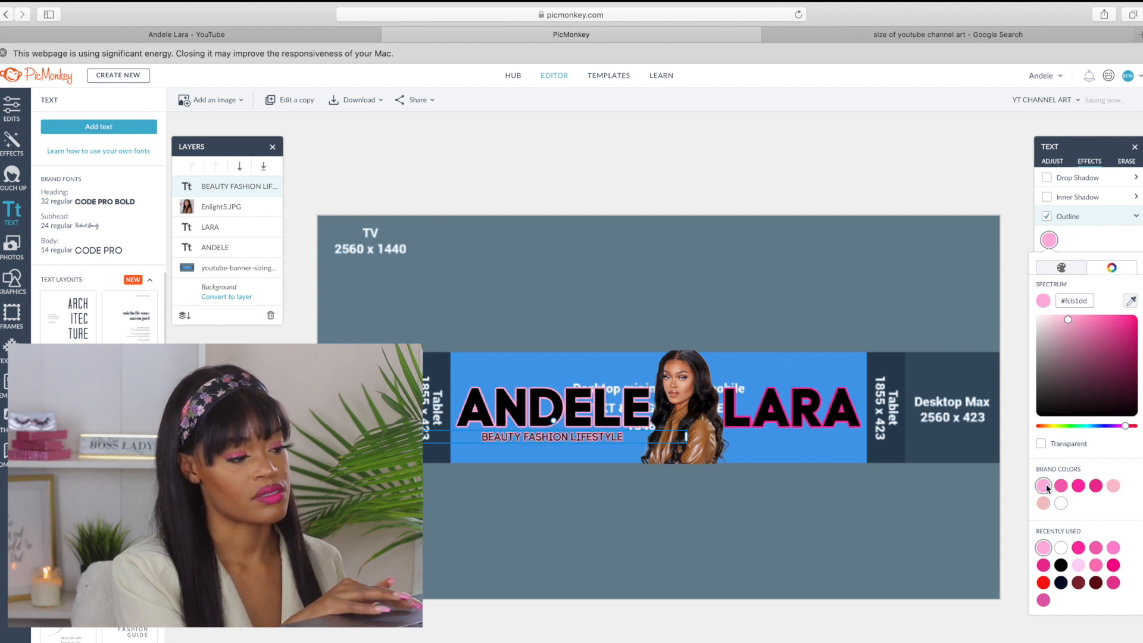
# Nudge the BEAUTY FASHION LIFESTYLE tagline slightly lower and add a new text layer
pyautogui.click(837, 500)
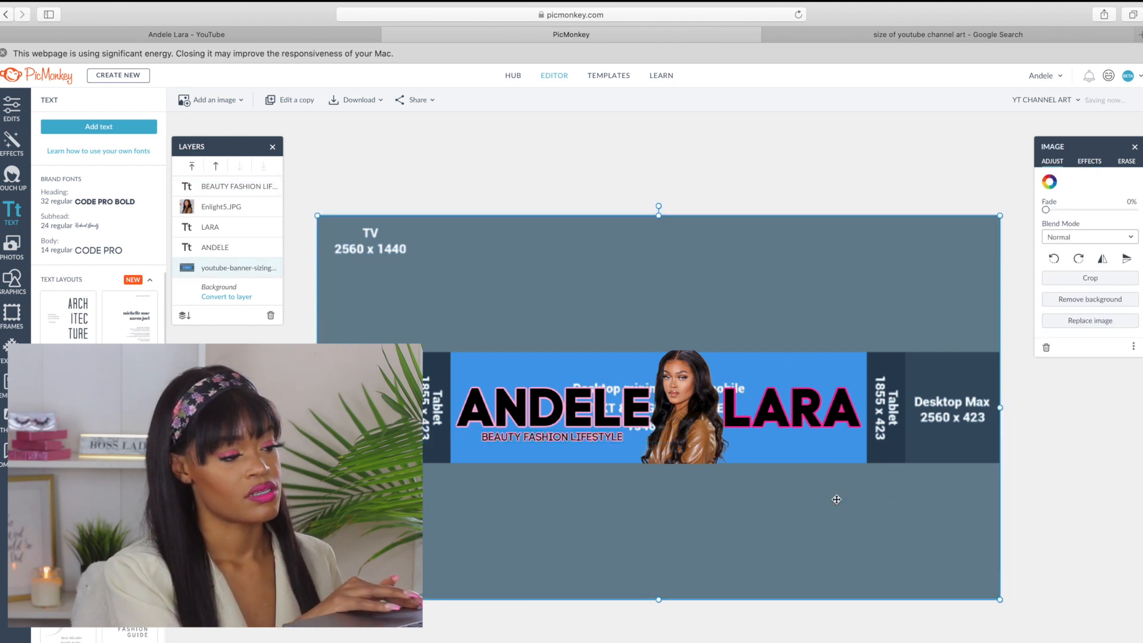
pyautogui.click(548, 438)
pyautogui.moveTo(548, 439); pyautogui.dragTo(549, 443)
pyautogui.click(550, 543)
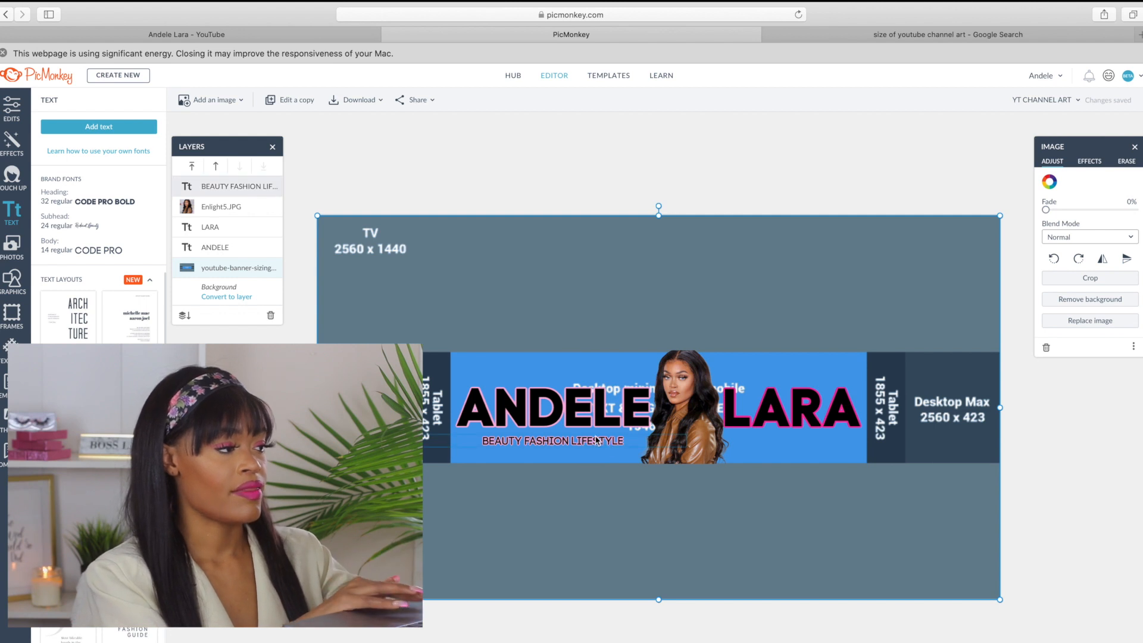
pyautogui.click(136, 128)
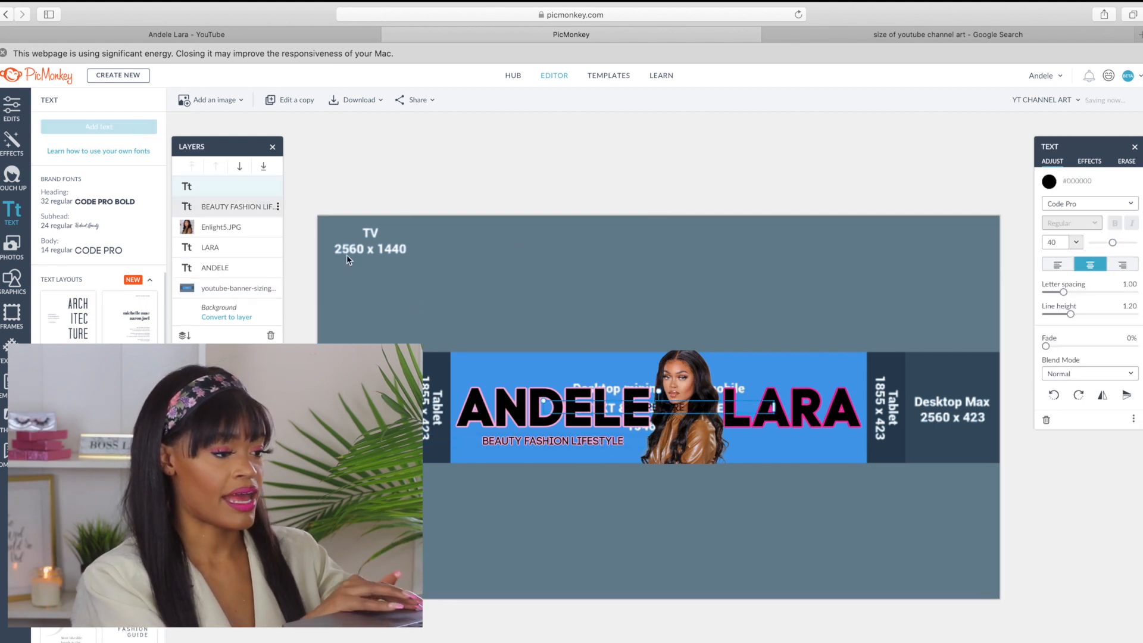
# Discard the empty text layer and place a copy of the tagline under LARA
pyautogui.click(678, 410)
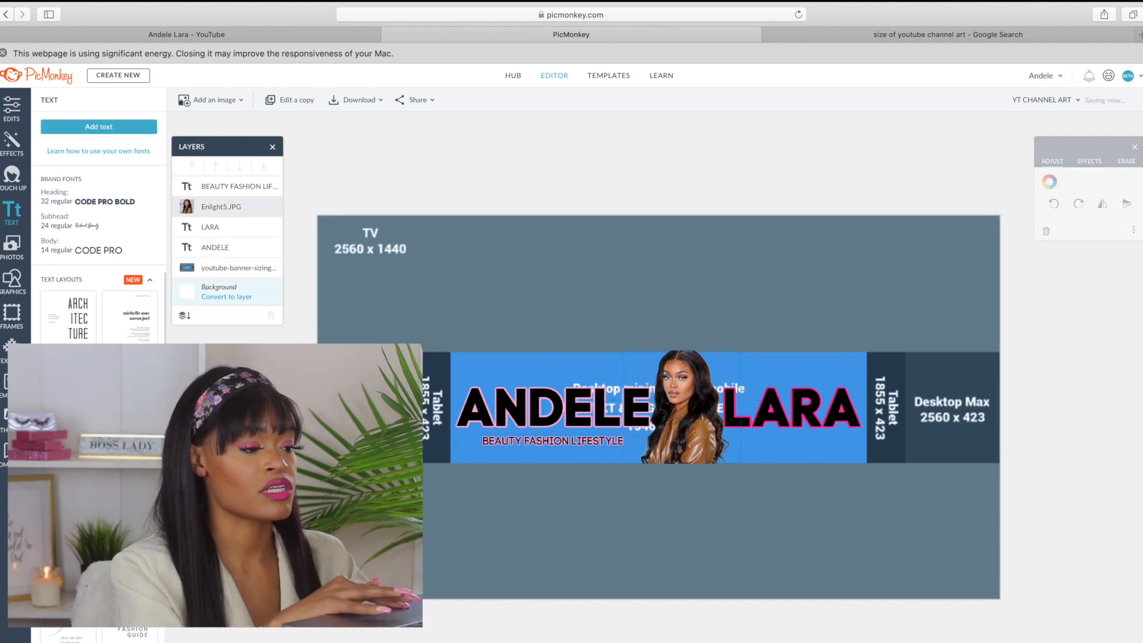
pyautogui.click(594, 439)
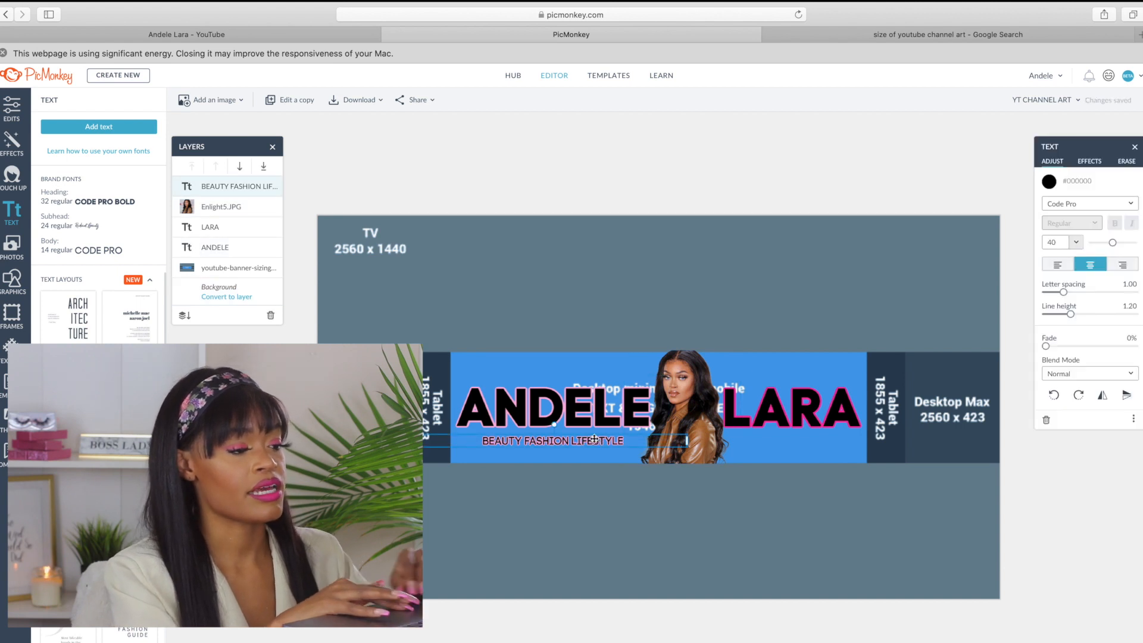
pyautogui.press('super+c')
pyautogui.press('super+v')
pyautogui.moveTo(599, 445); pyautogui.dragTo(841, 441)
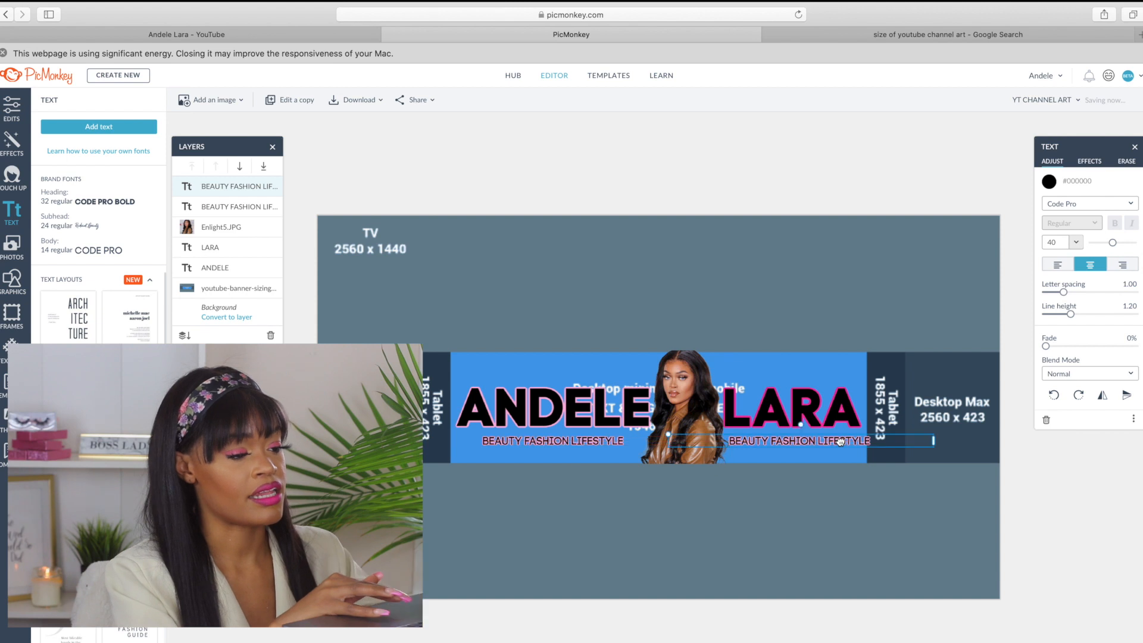
# Replace the copy's text with the channel's @ handle and nudge it slightly left
pyautogui.doubleClick(841, 441)
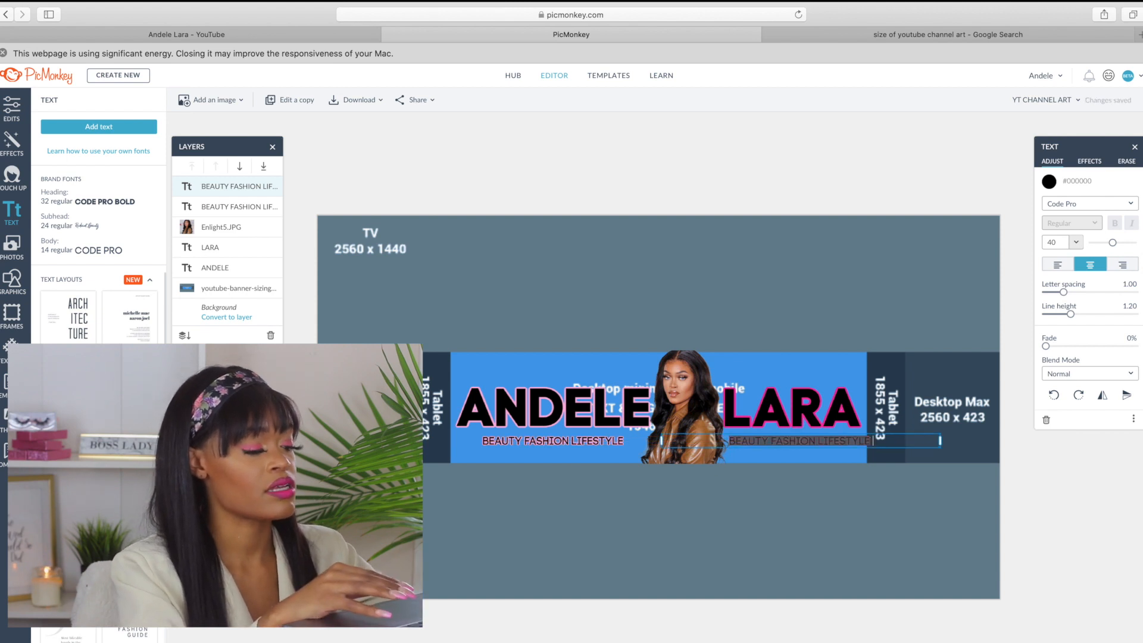
pyautogui.write('@')
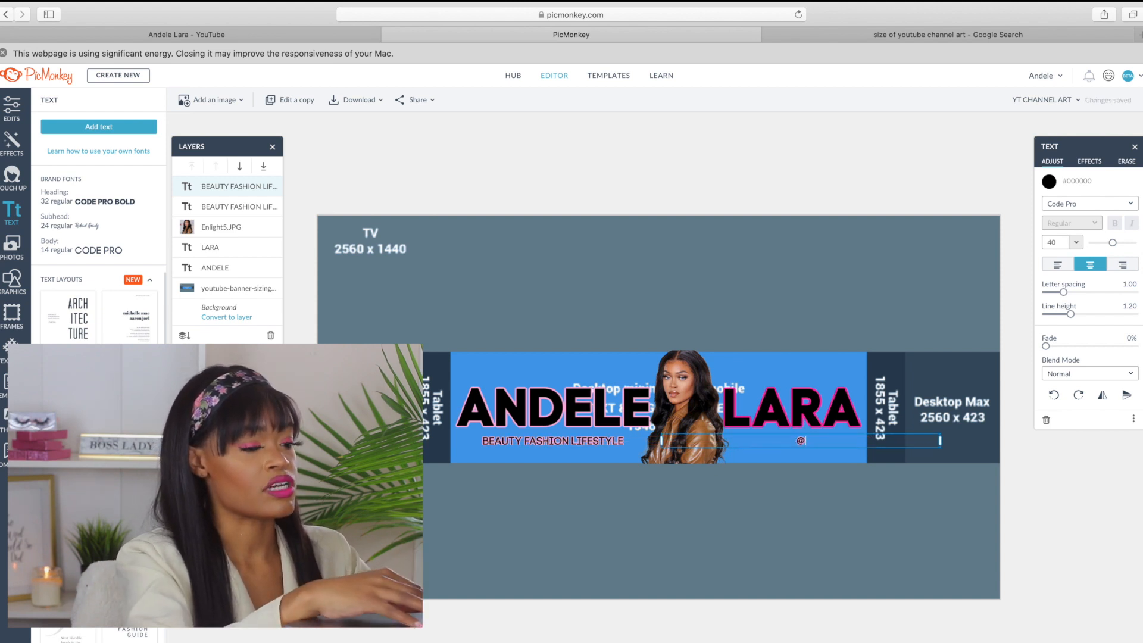
pyautogui.write('ANDELELA')
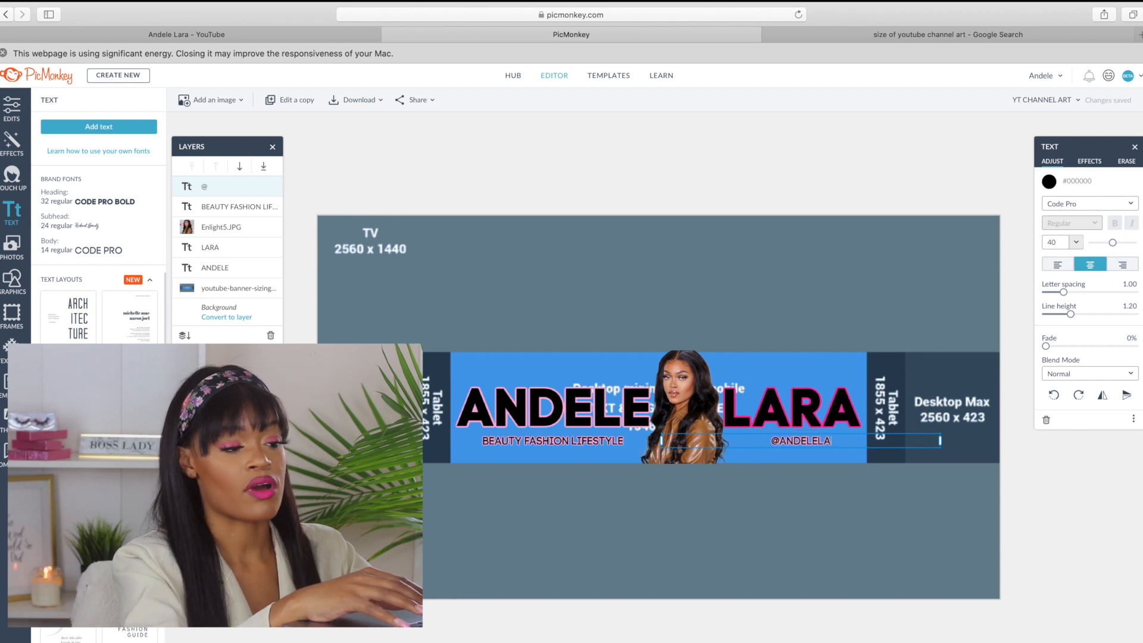
pyautogui.write('RA')
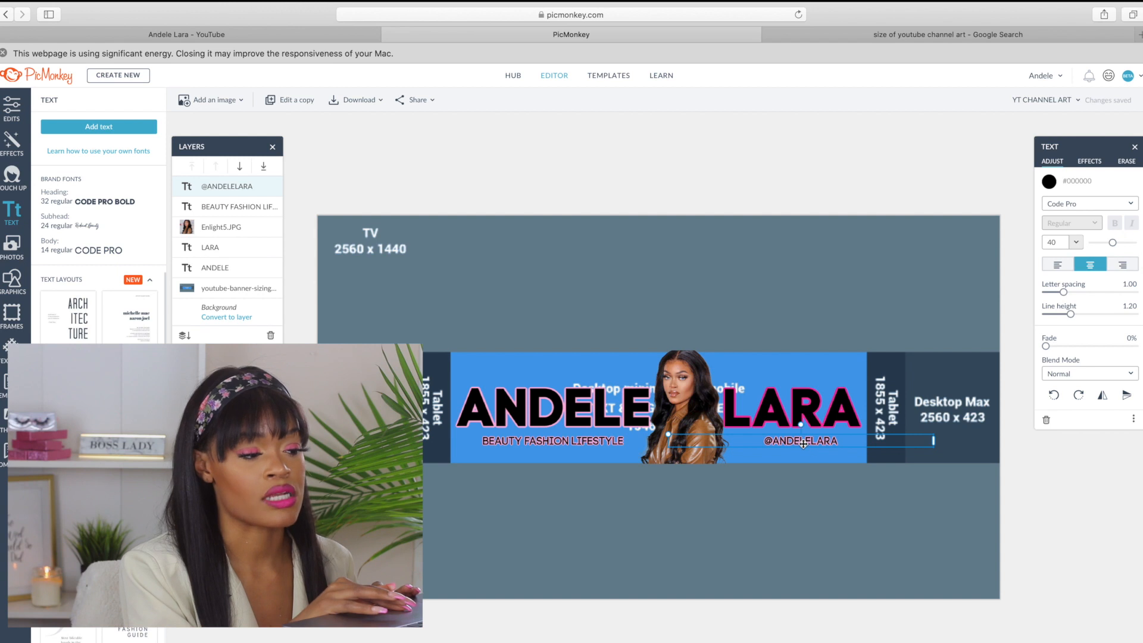
pyautogui.moveTo(802, 443); pyautogui.dragTo(795, 444)
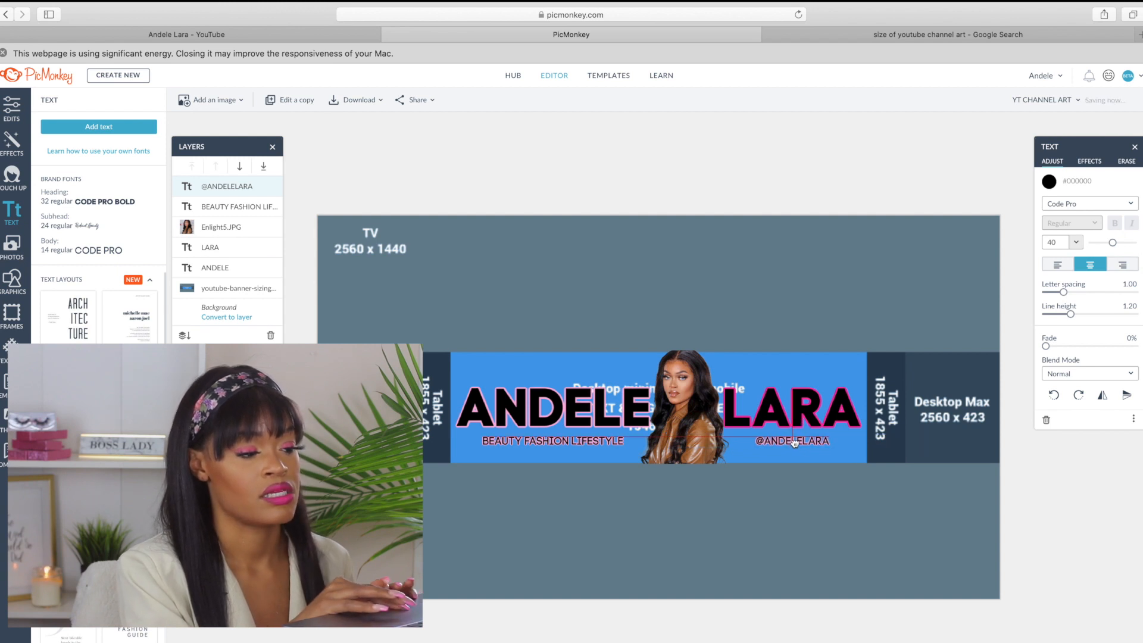
pyautogui.click(759, 545)
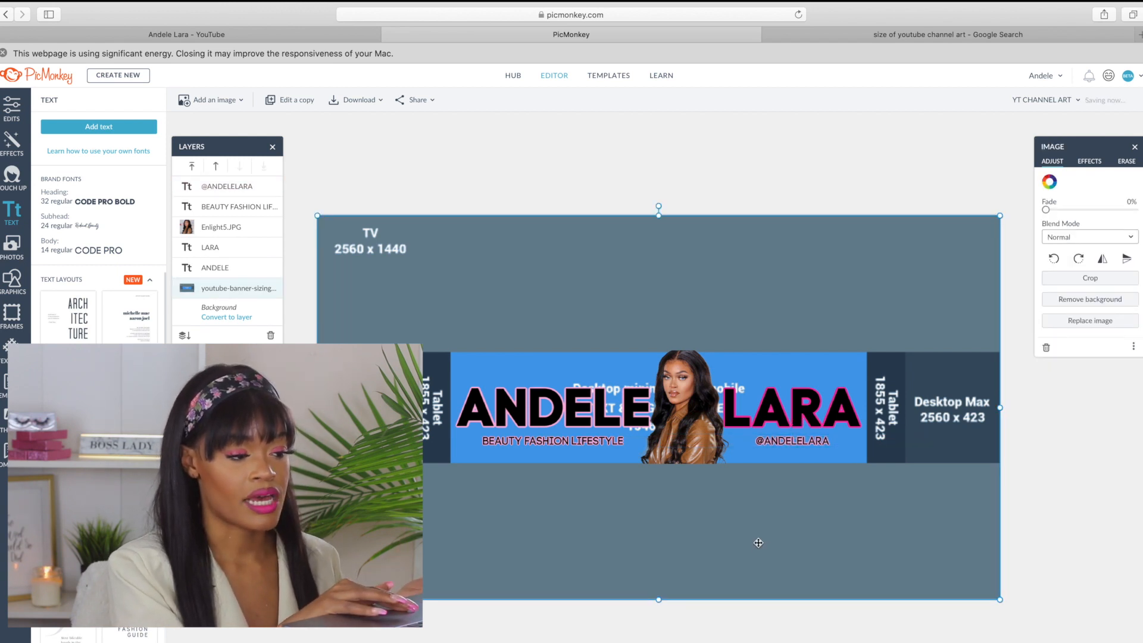
# Set the @ handle text to size 36, then match the BEAUTY FASHION LIFESTYLE tagline at 36
pyautogui.click(779, 448)
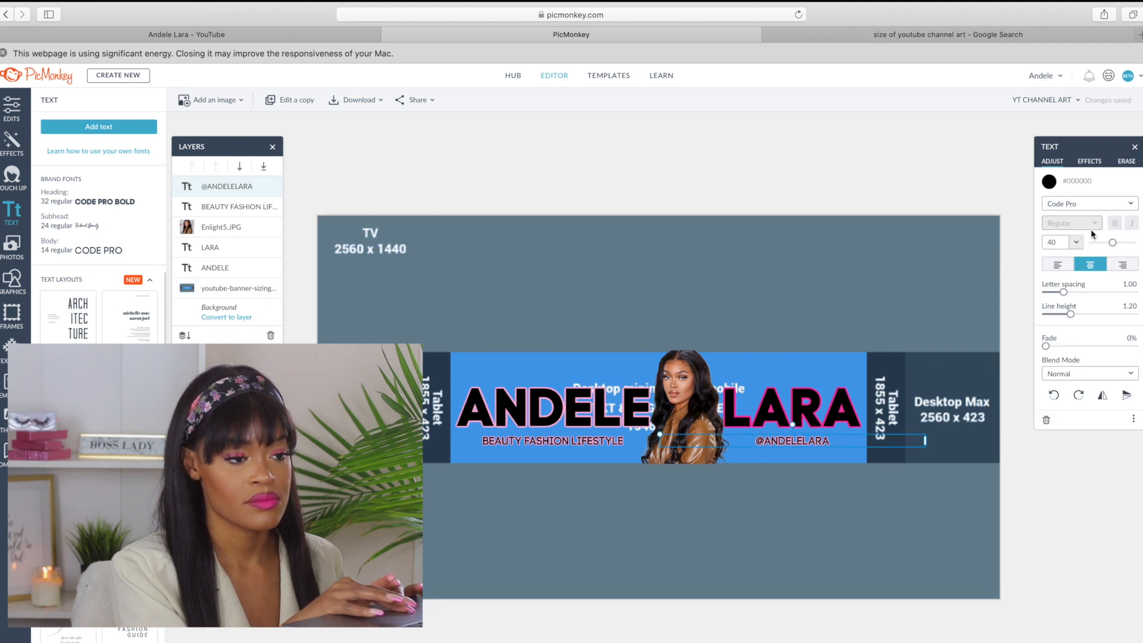
pyautogui.moveTo(1111, 246); pyautogui.dragTo(1113, 246)
pyautogui.click(566, 444)
pyautogui.moveTo(1113, 246); pyautogui.dragTo(1112, 246)
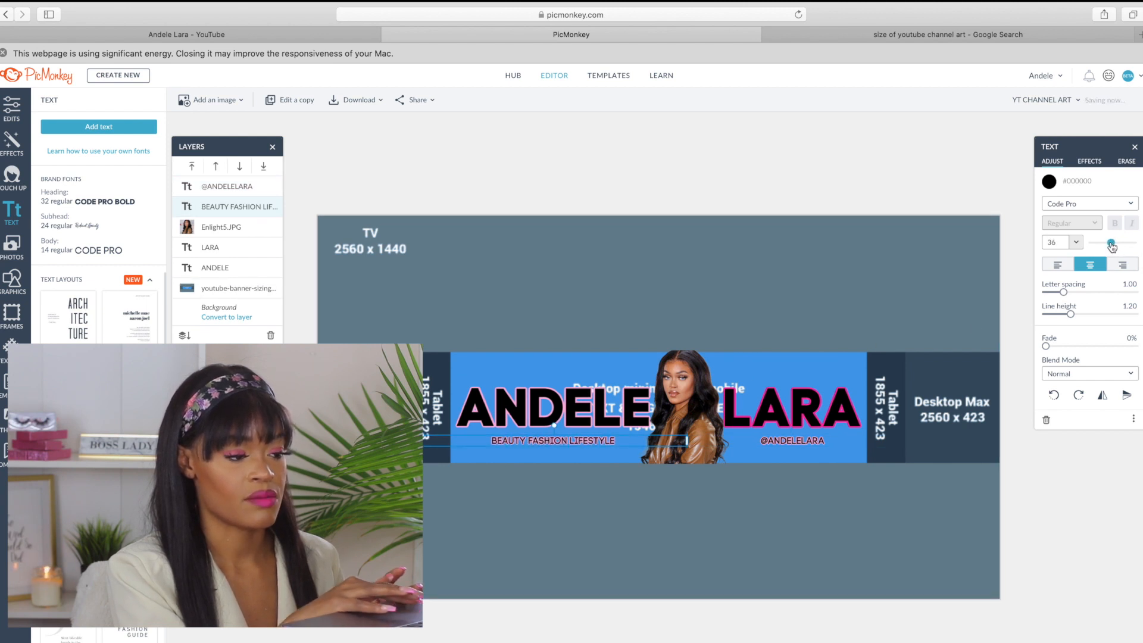
pyautogui.click(799, 441)
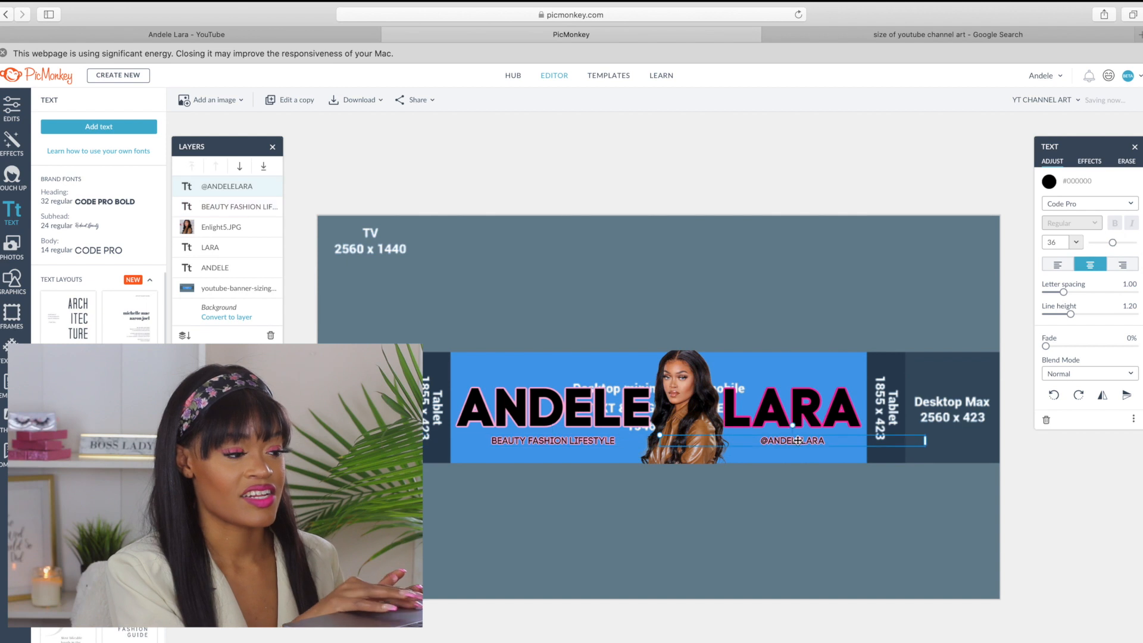
pyautogui.click(605, 445)
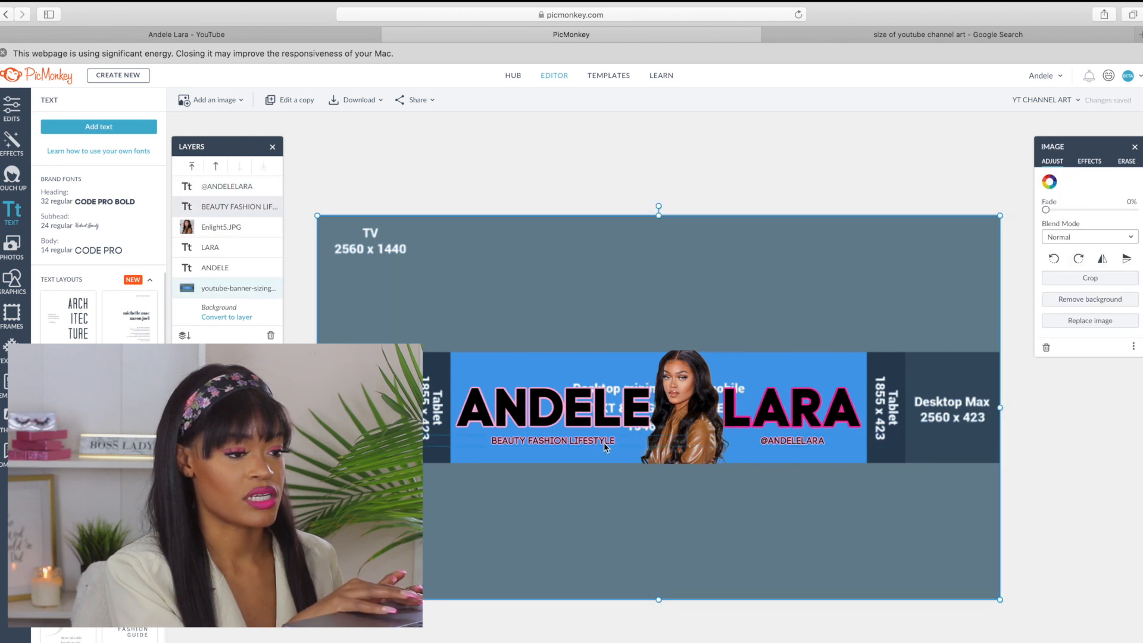
pyautogui.click(604, 444)
pyautogui.click(589, 526)
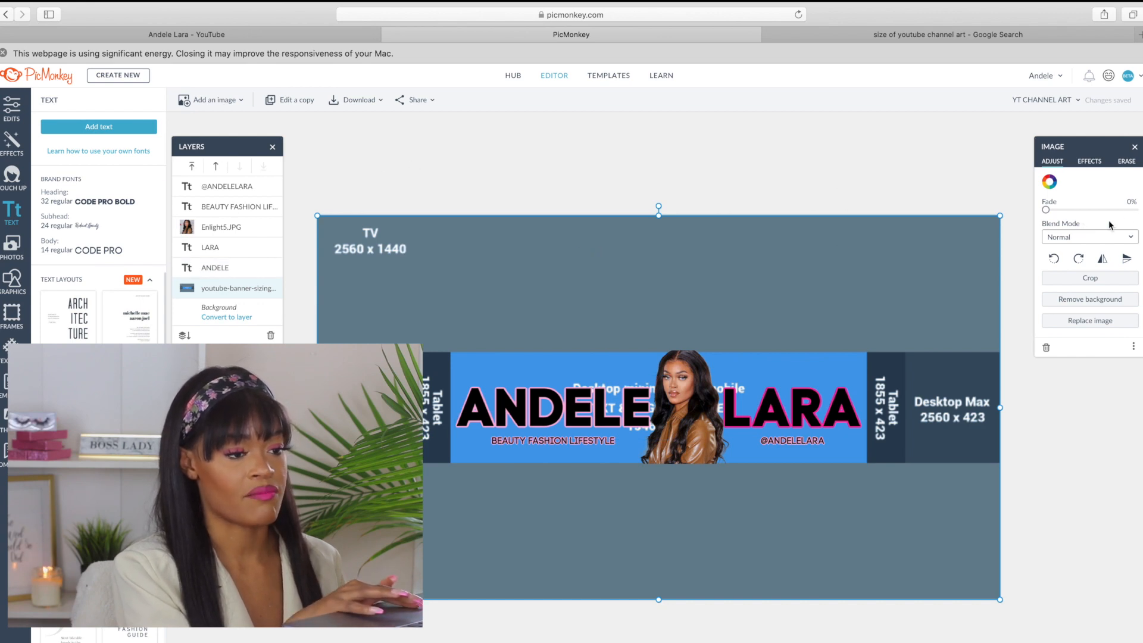
pyautogui.moveTo(1048, 211); pyautogui.dragTo(1135, 209)
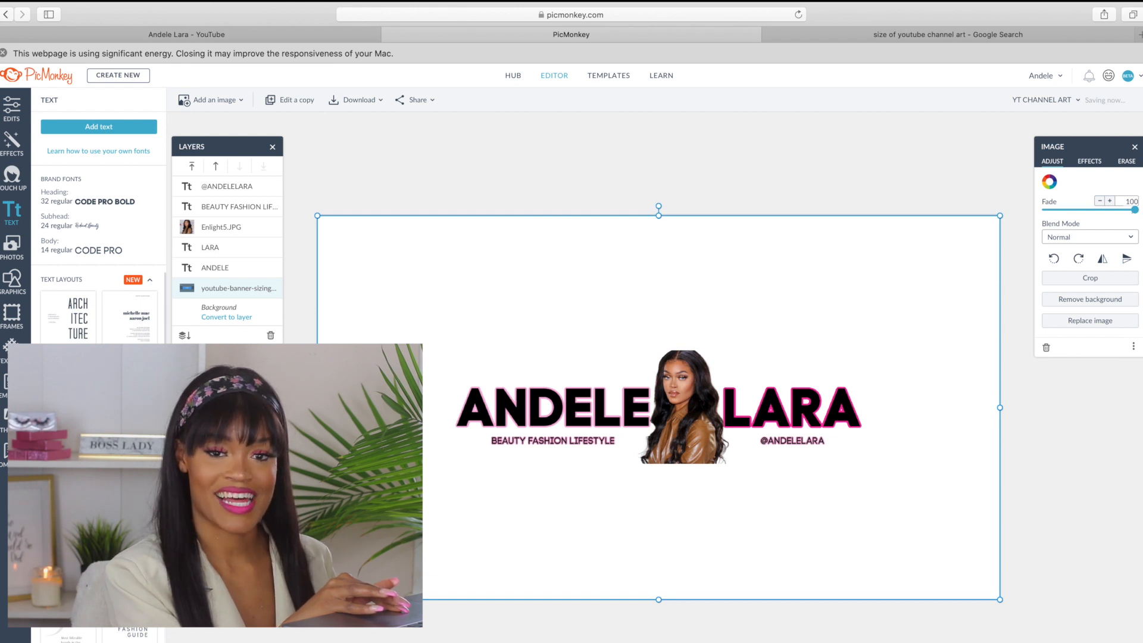
pyautogui.moveTo(1135, 209); pyautogui.dragTo(928, 205)
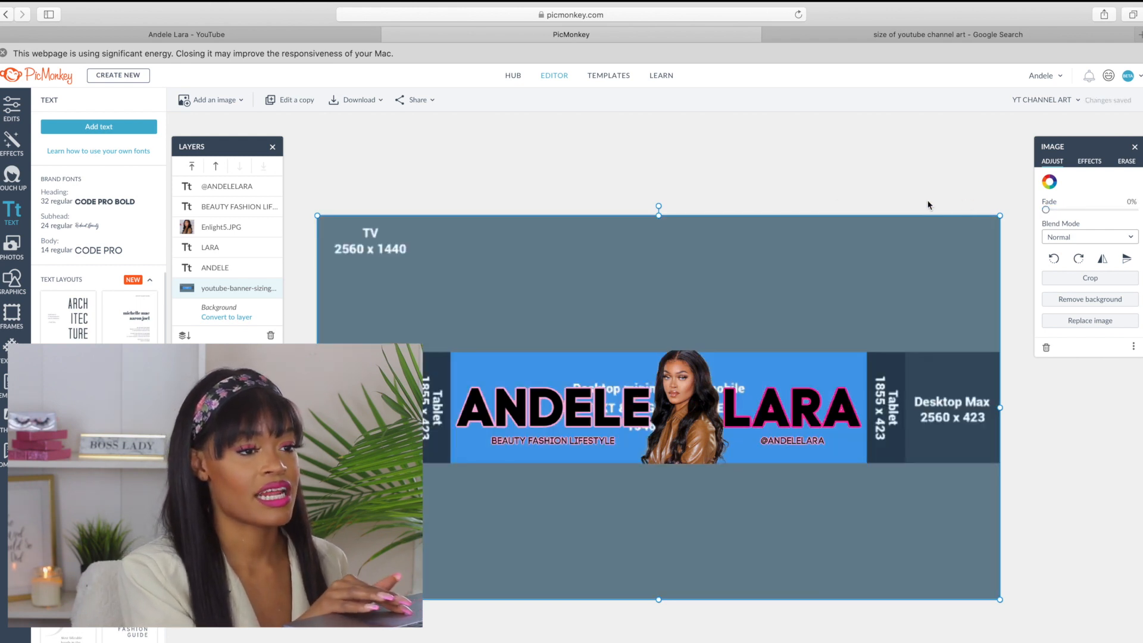
pyautogui.click(1139, 37)
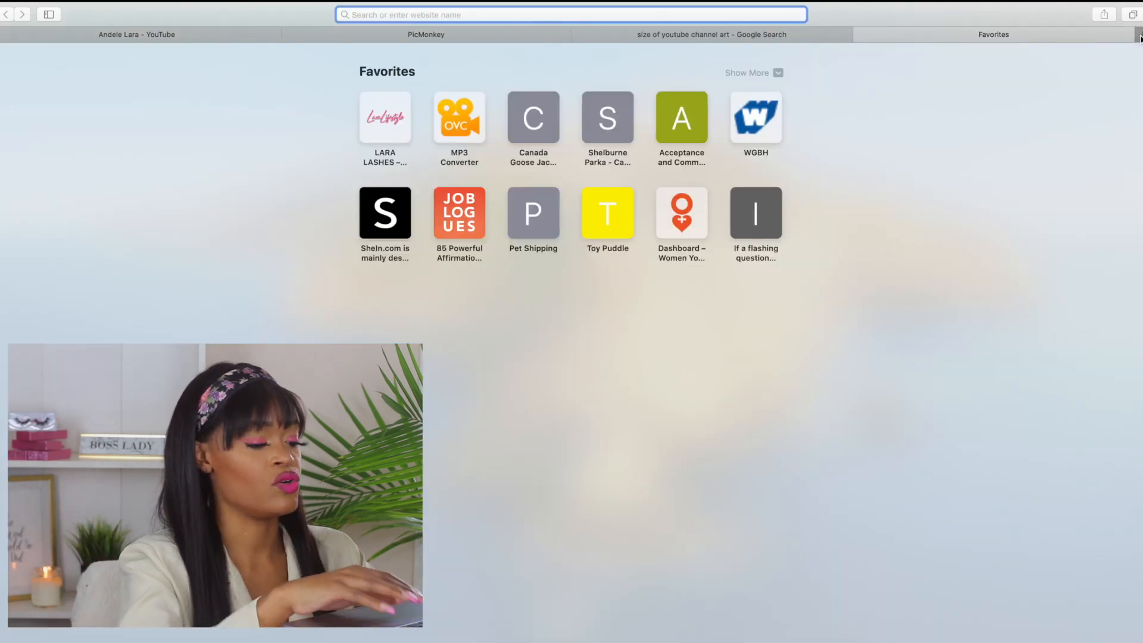
# Search Google Images for 'MAKEUP PICTURE'
pyautogui.write('MAKEUP PICTY')
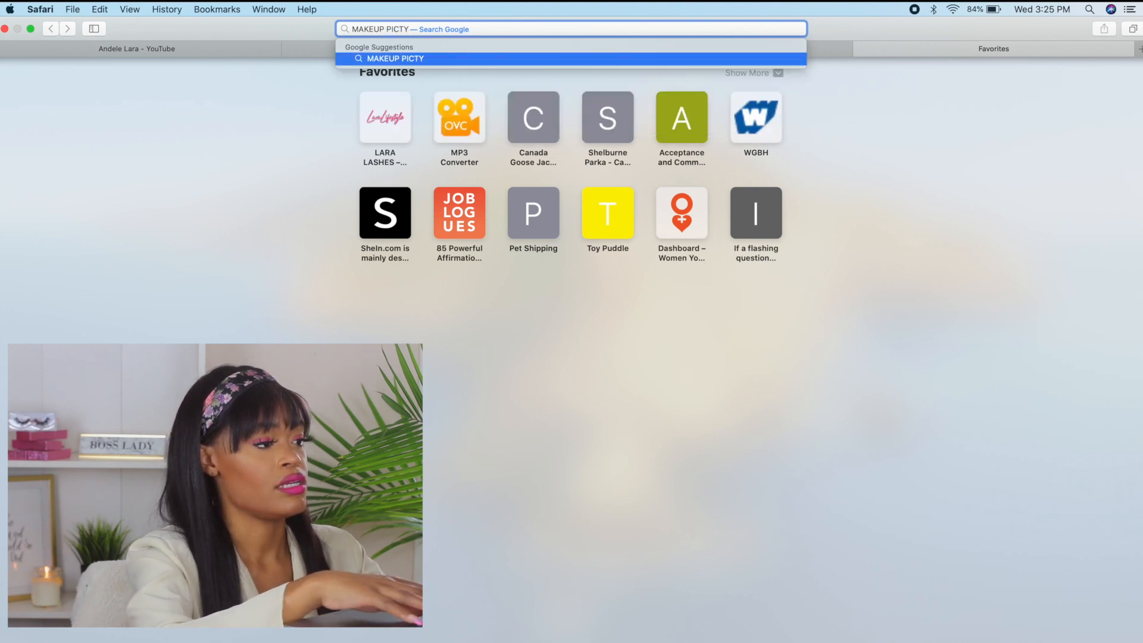
pyautogui.press('BackSpace')
pyautogui.write('URE')
pyautogui.press('Return')
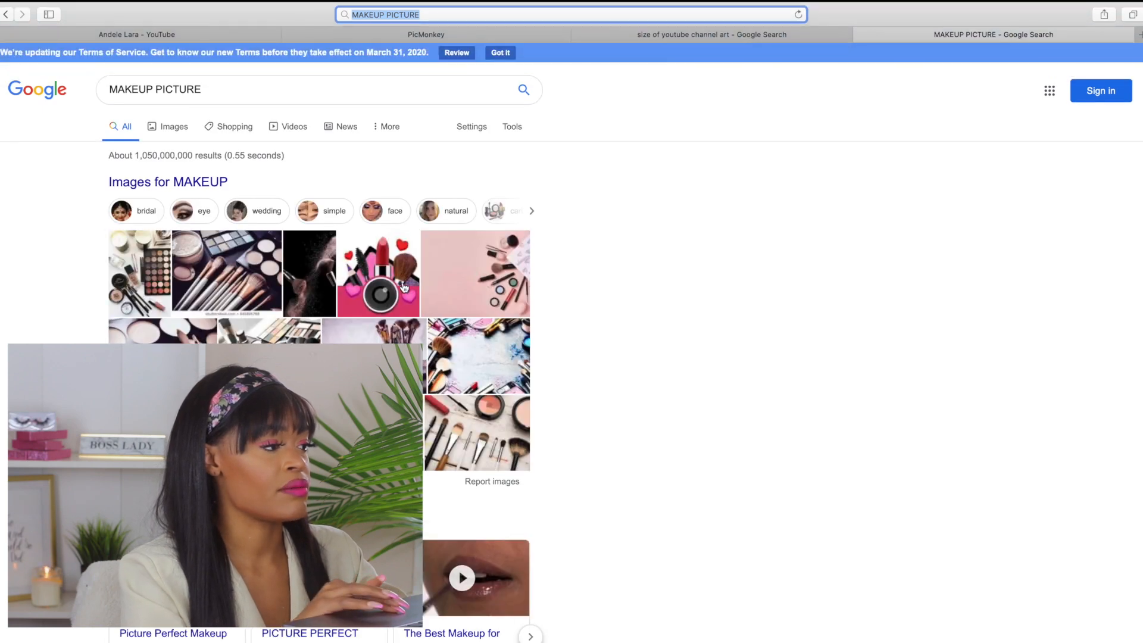
pyautogui.click(169, 134)
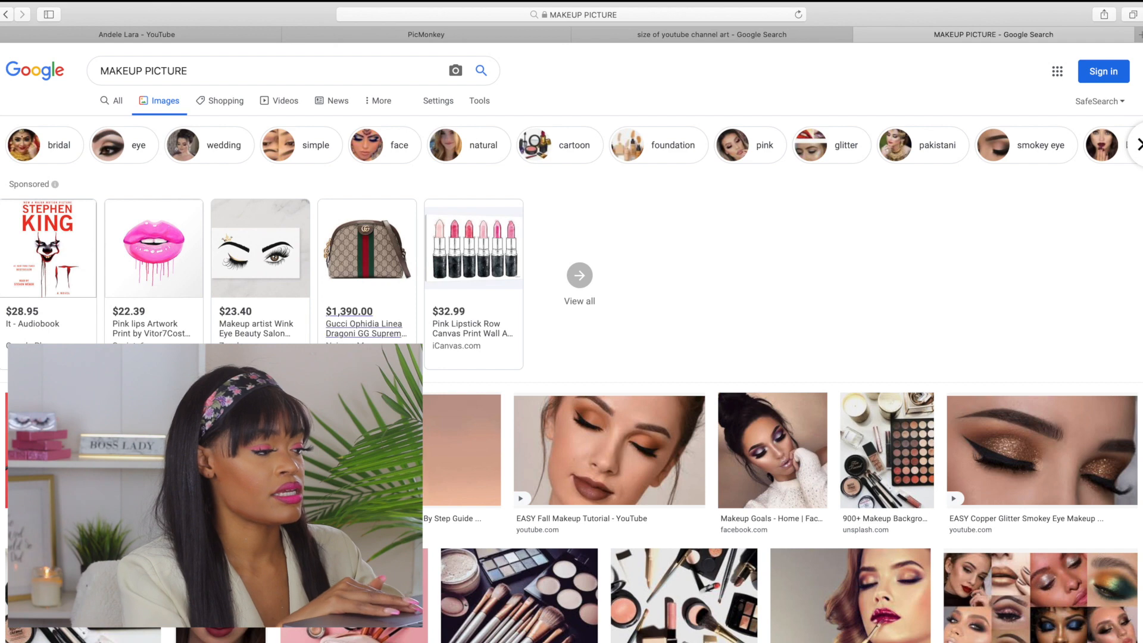
# Open the makeup flat-lay photo and save it to Downloads
pyautogui.scroll(-3, 363, 226)
pyautogui.scroll(-2, 363, 178)
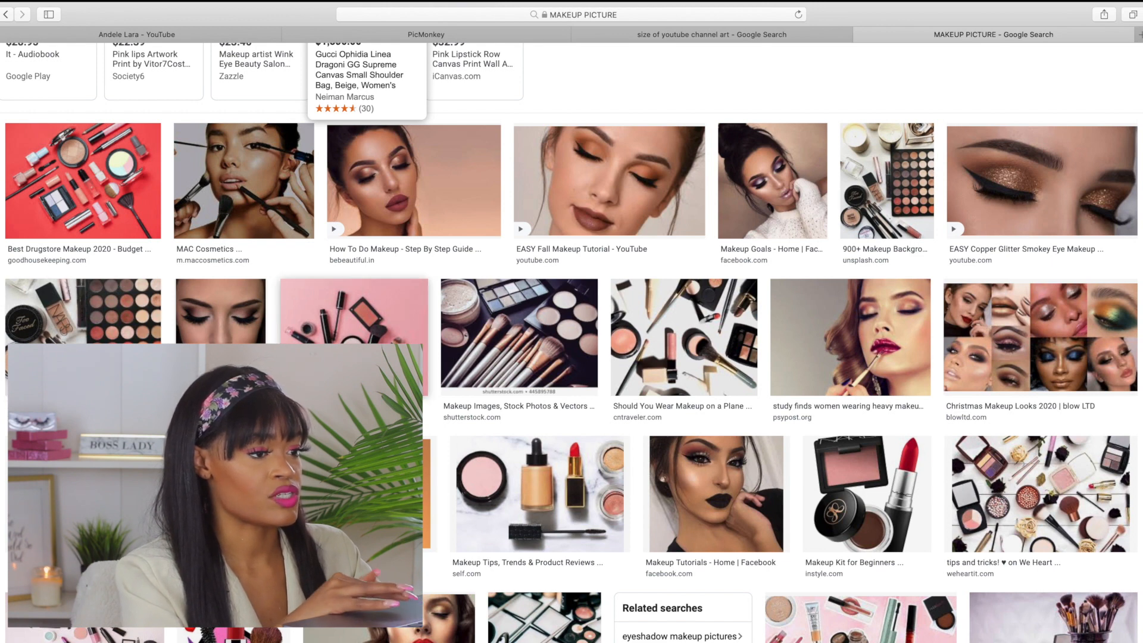
pyautogui.scroll(-1, 580, 329)
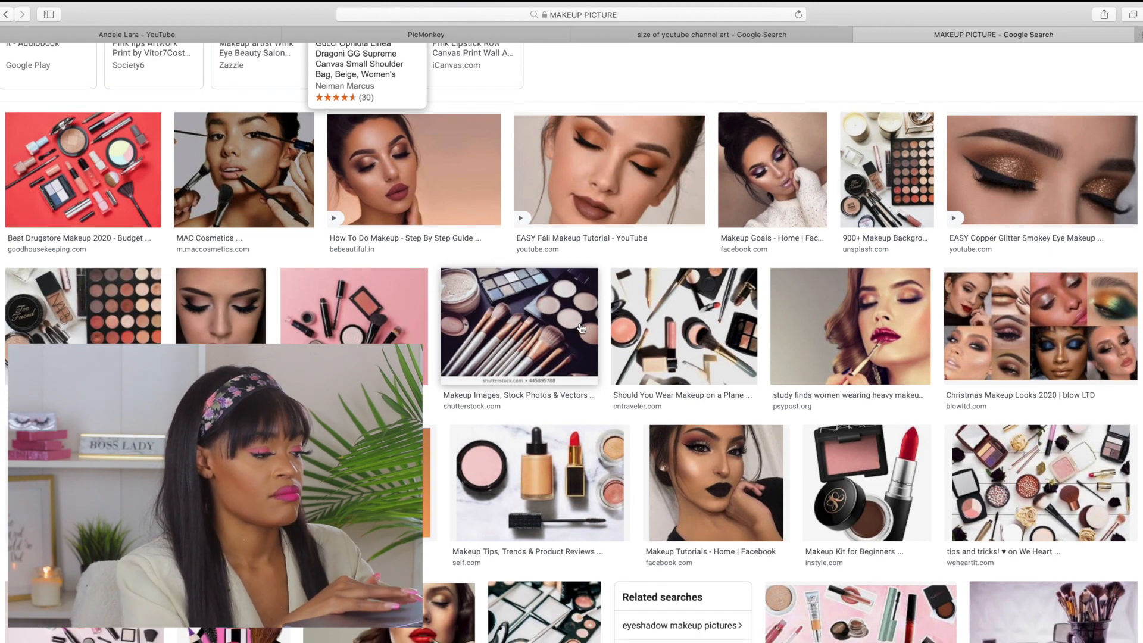
pyautogui.click(595, 283)
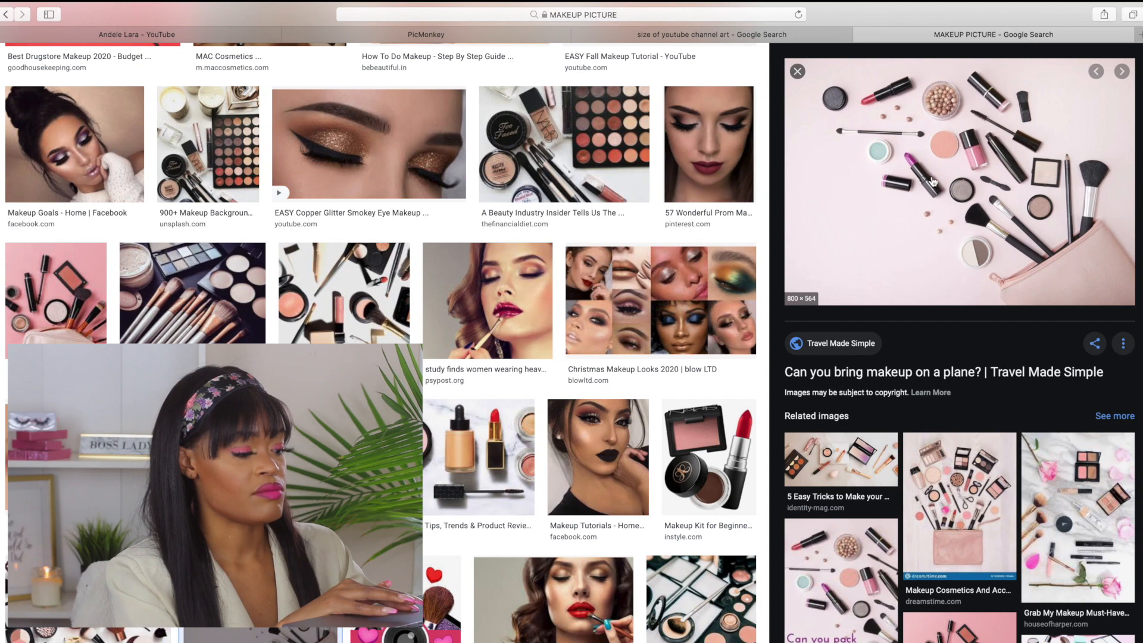
pyautogui.rightClick(906, 190)
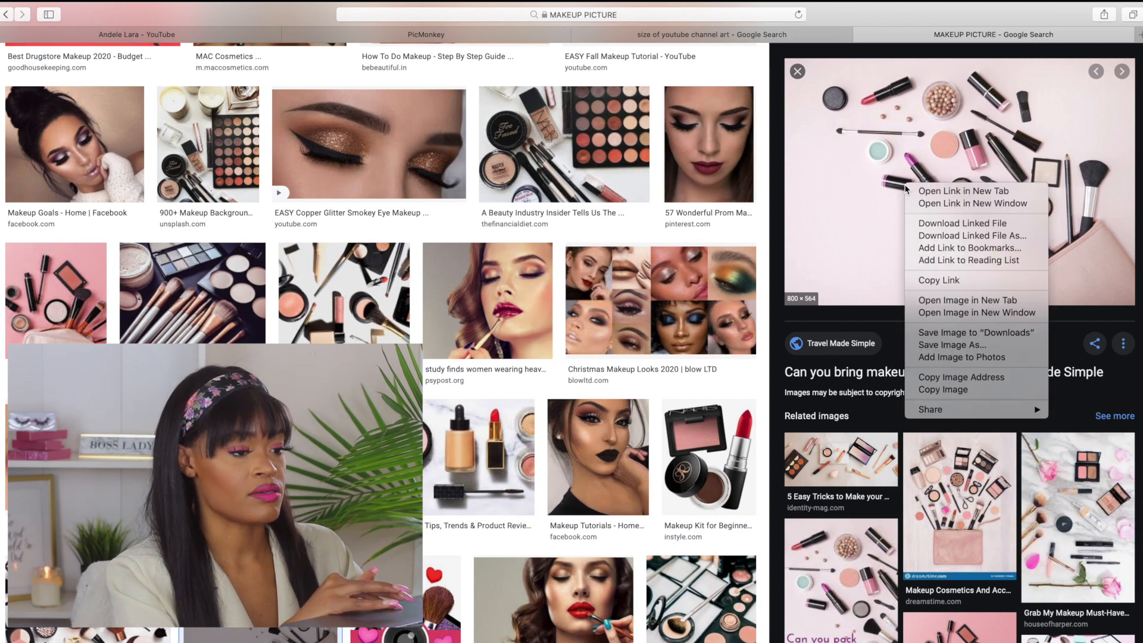
pyautogui.click(947, 340)
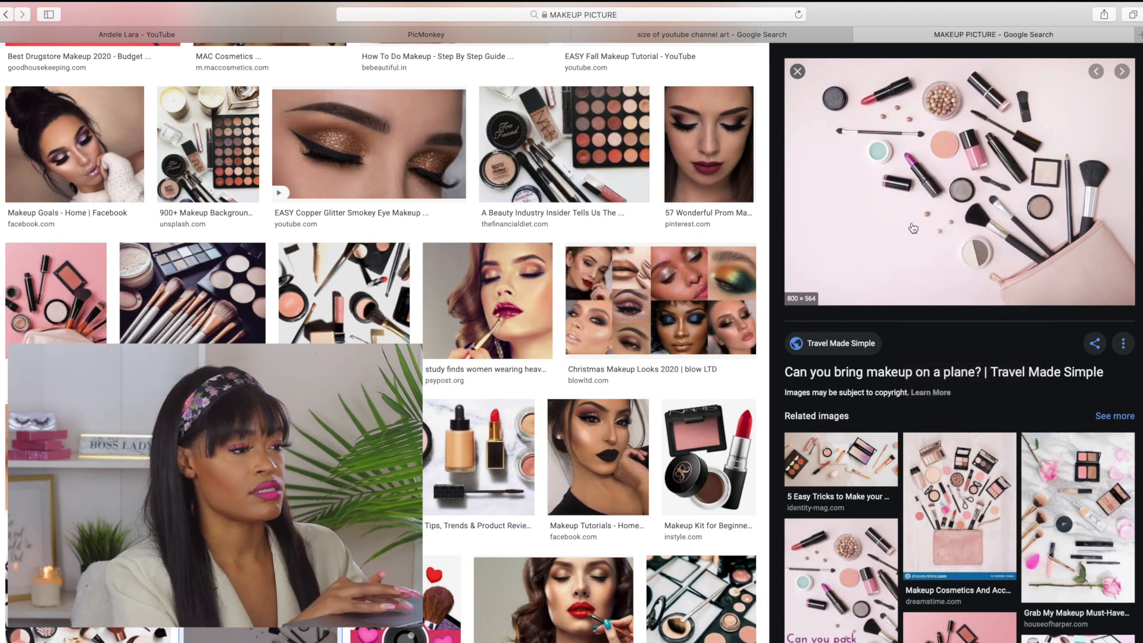
pyautogui.click(506, 54)
# Add the downloaded makeup photo to the banner from the computer
pyautogui.click(213, 101)
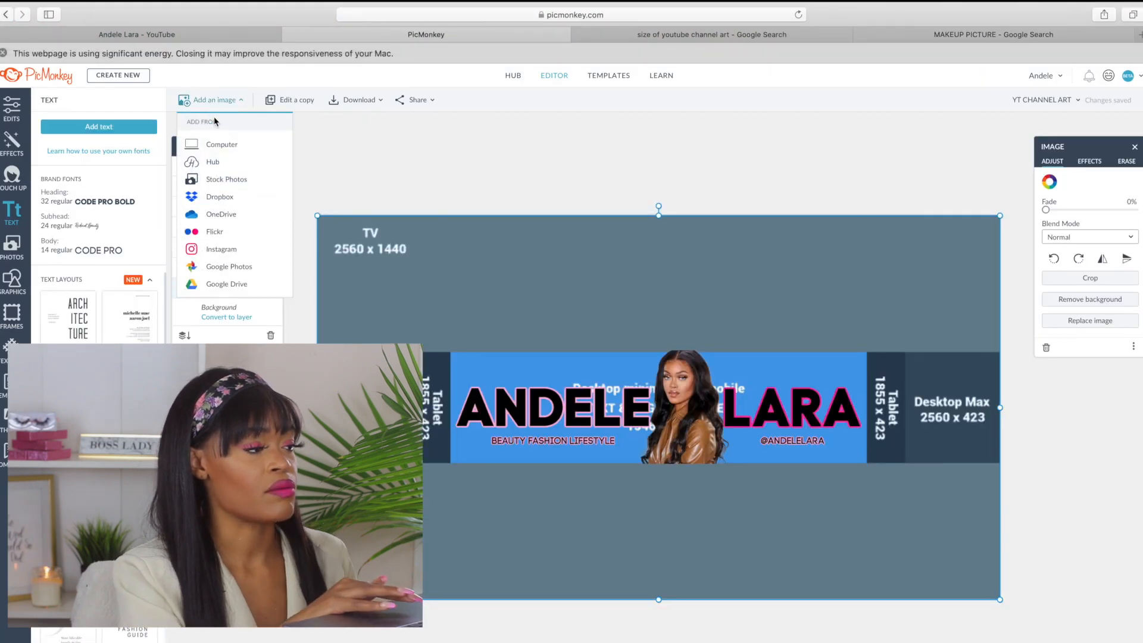
pyautogui.click(218, 147)
pyautogui.click(200, 127)
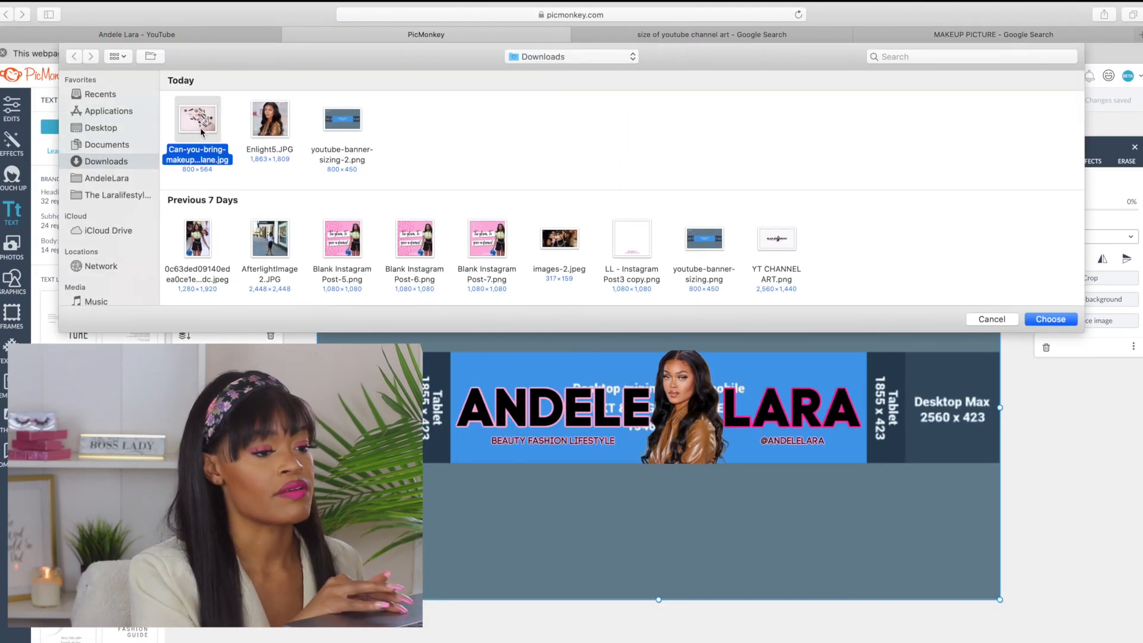
pyautogui.click(1050, 319)
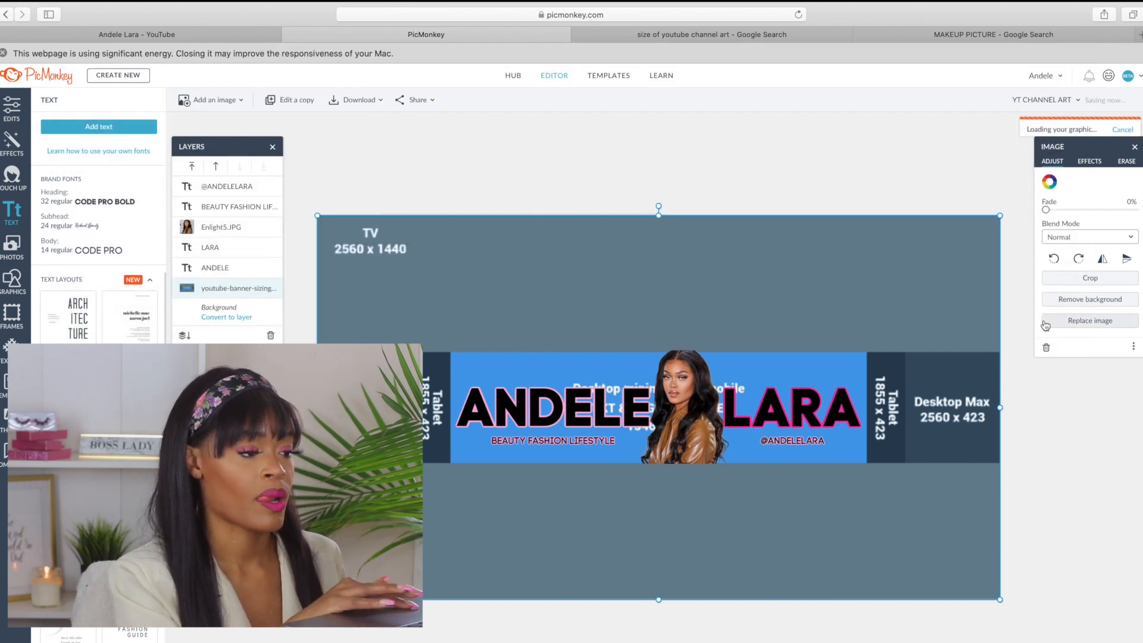
# Fit the makeup photo into the banner's right section beside the portrait, leaving ANDELE uncovered
pyautogui.moveTo(646, 380); pyautogui.dragTo(754, 397)
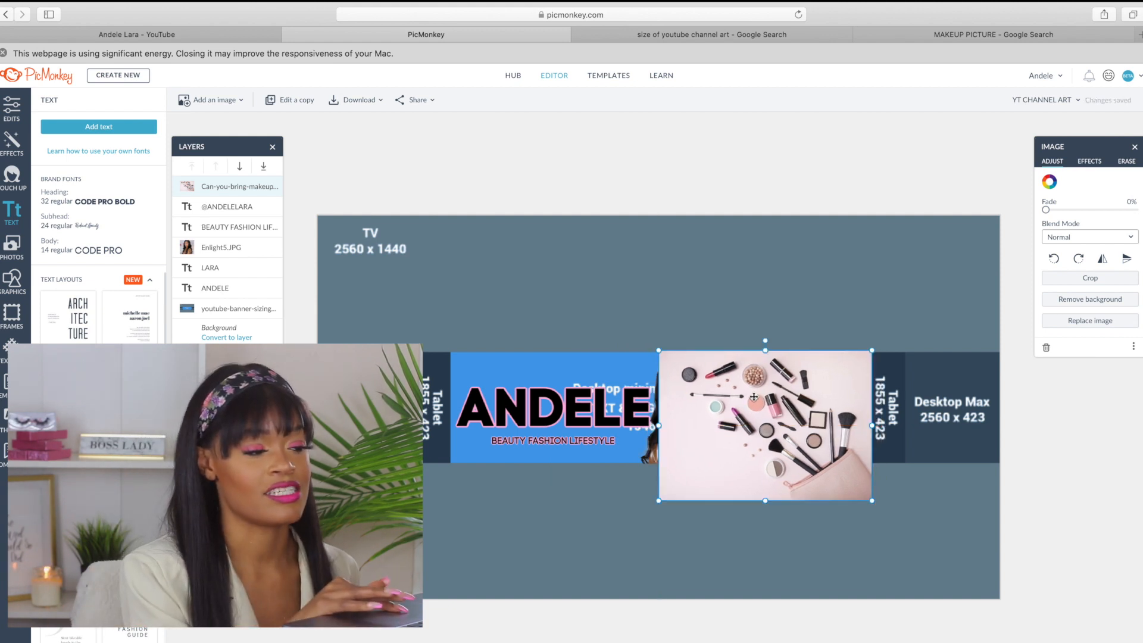
pyautogui.moveTo(766, 381); pyautogui.dragTo(764, 369)
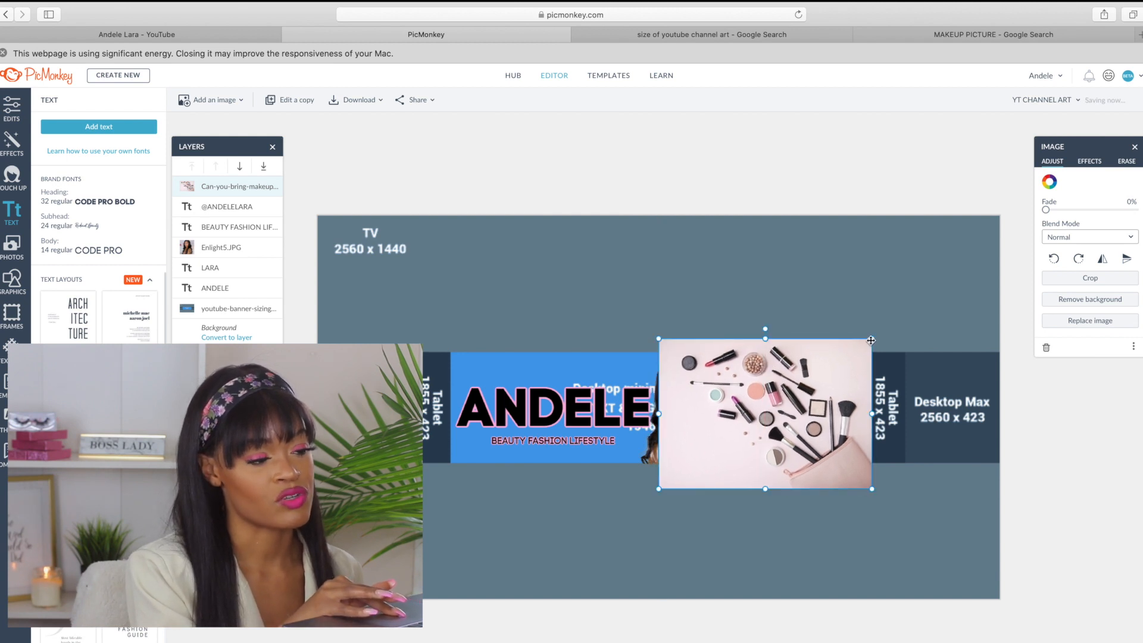
pyautogui.moveTo(870, 340); pyautogui.dragTo(802, 389)
pyautogui.moveTo(750, 433); pyautogui.dragTo(808, 404)
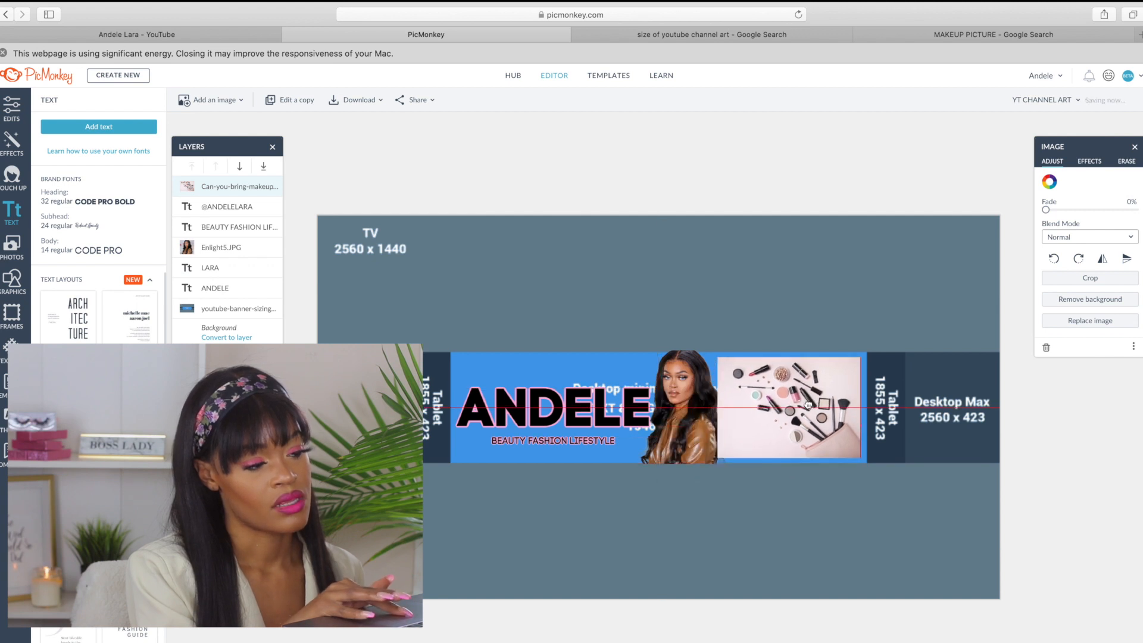
pyautogui.moveTo(860, 359); pyautogui.dragTo(868, 352)
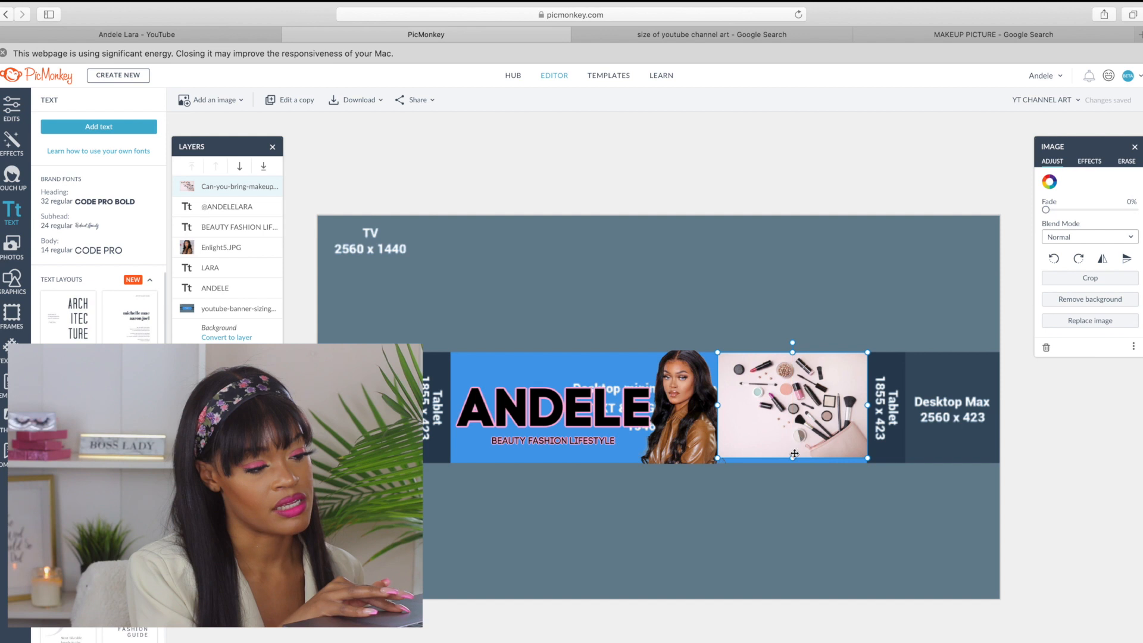
pyautogui.moveTo(794, 457); pyautogui.dragTo(793, 462)
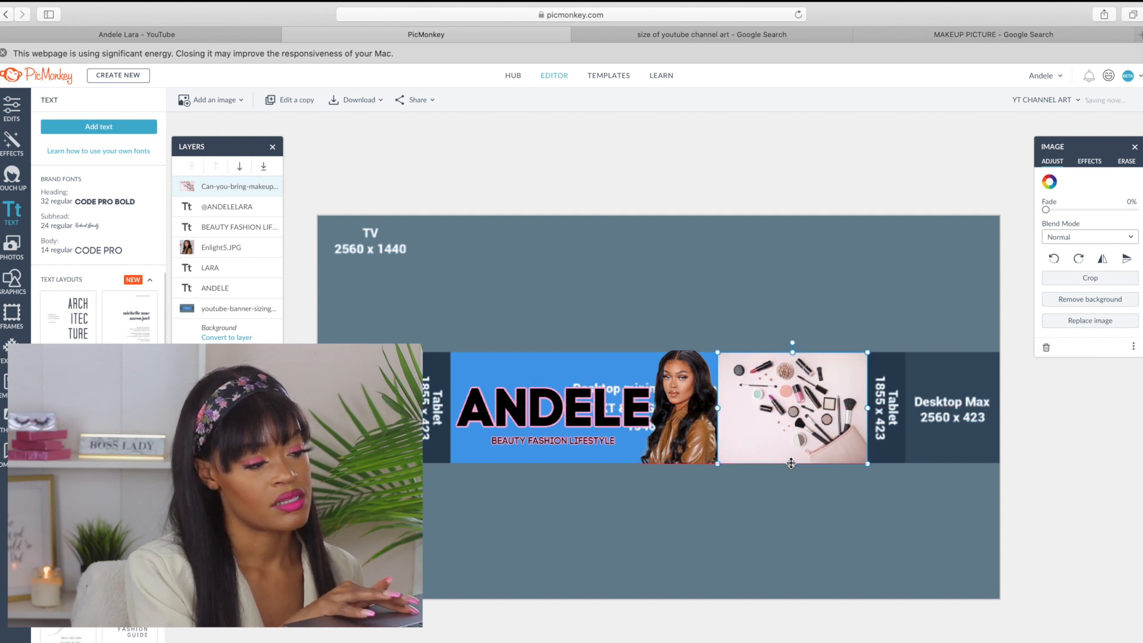
pyautogui.moveTo(717, 405); pyautogui.dragTo(604, 411)
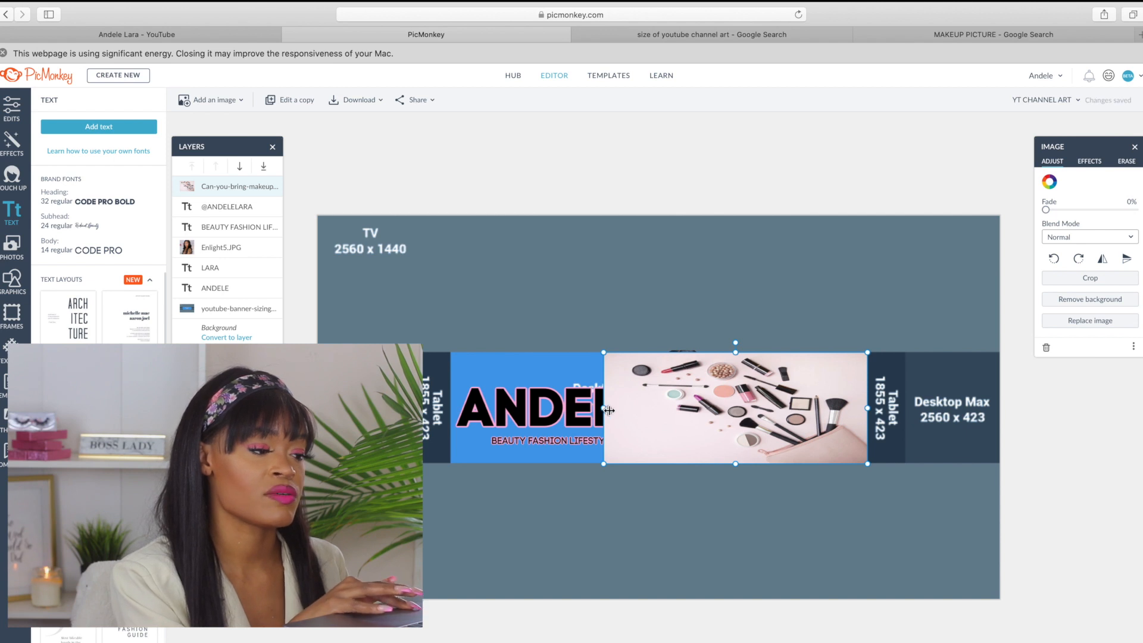
pyautogui.moveTo(609, 411); pyautogui.dragTo(677, 411)
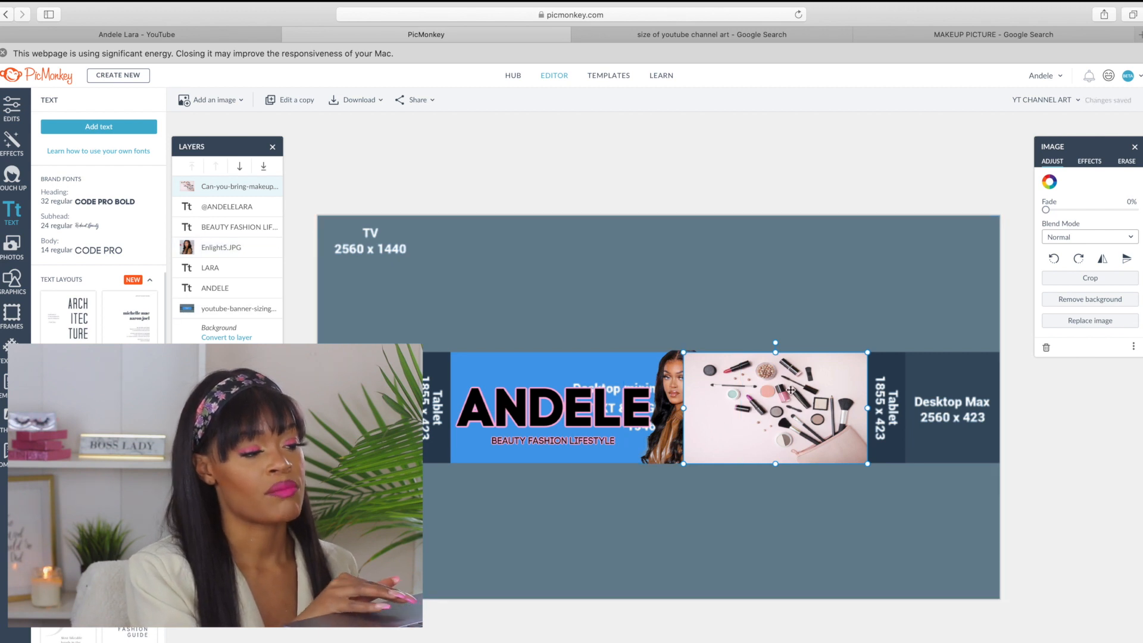
pyautogui.click(780, 278)
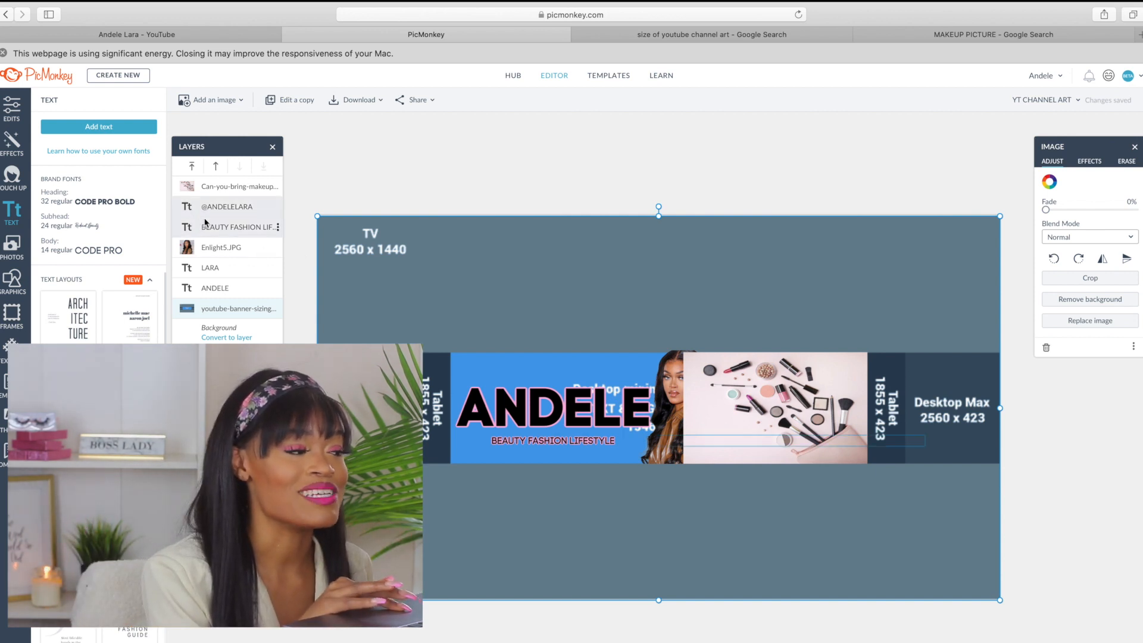
pyautogui.moveTo(222, 186); pyautogui.dragTo(224, 291)
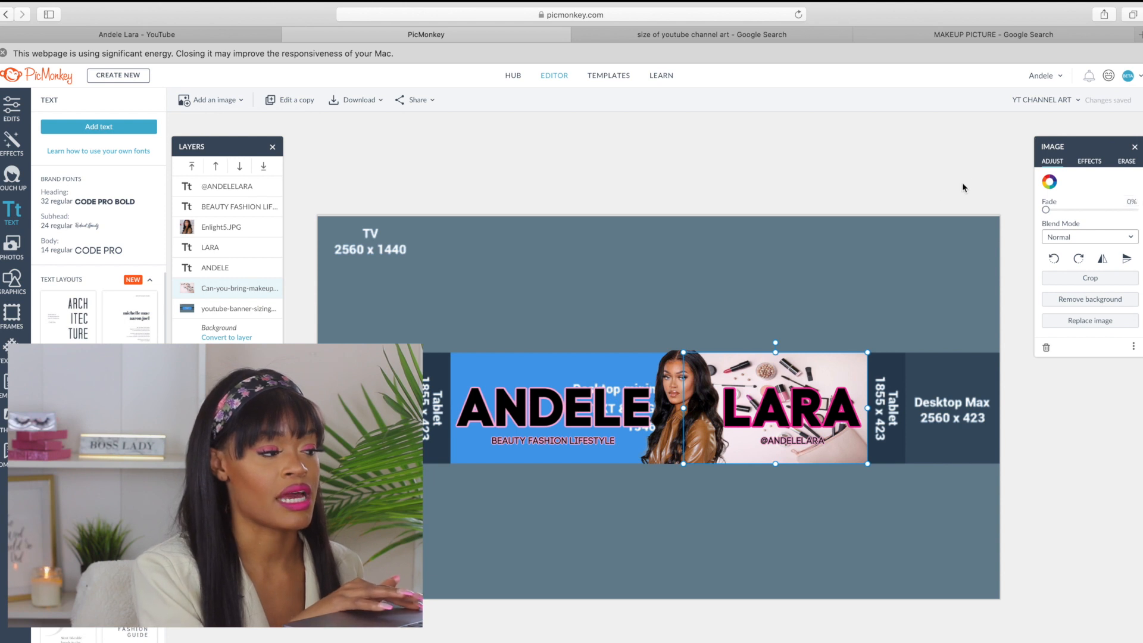
pyautogui.click(1006, 165)
# Test the youtube-banner-sizing template's Fade, reset it to 0, and open Graphics
pyautogui.click(221, 309)
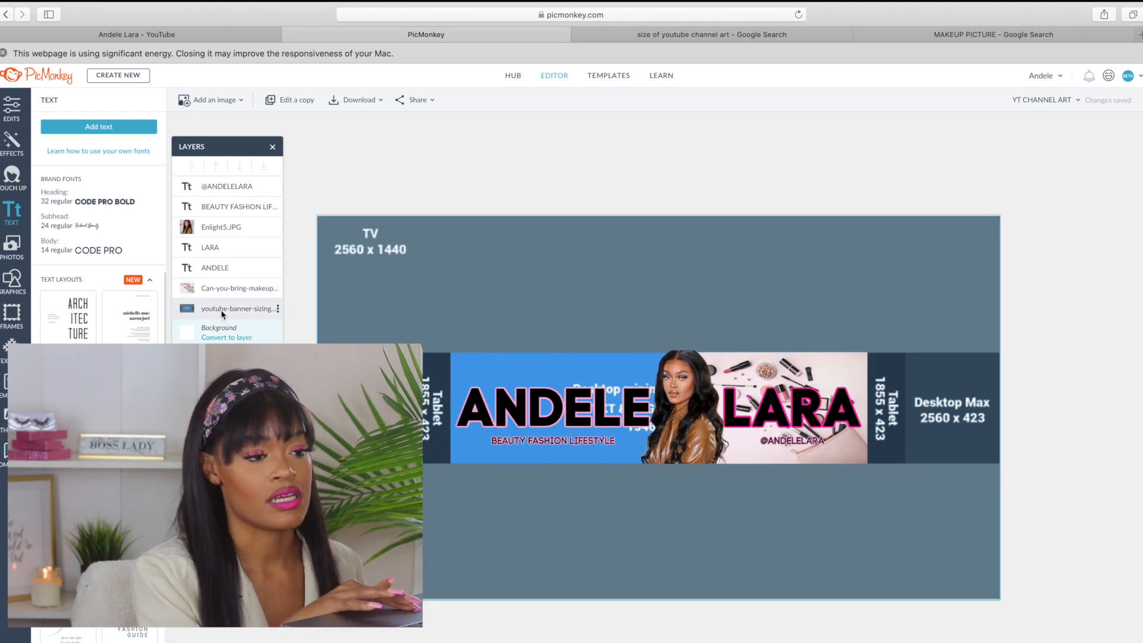
pyautogui.moveTo(1046, 209); pyautogui.dragTo(1138, 213)
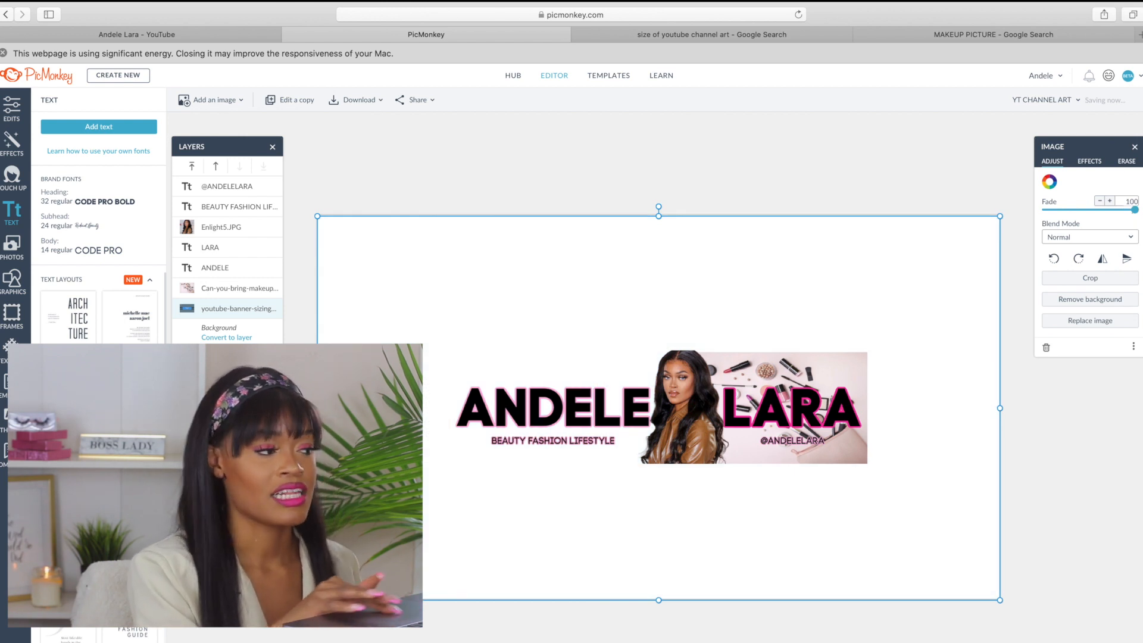
pyautogui.moveTo(1135, 210); pyautogui.dragTo(1046, 210)
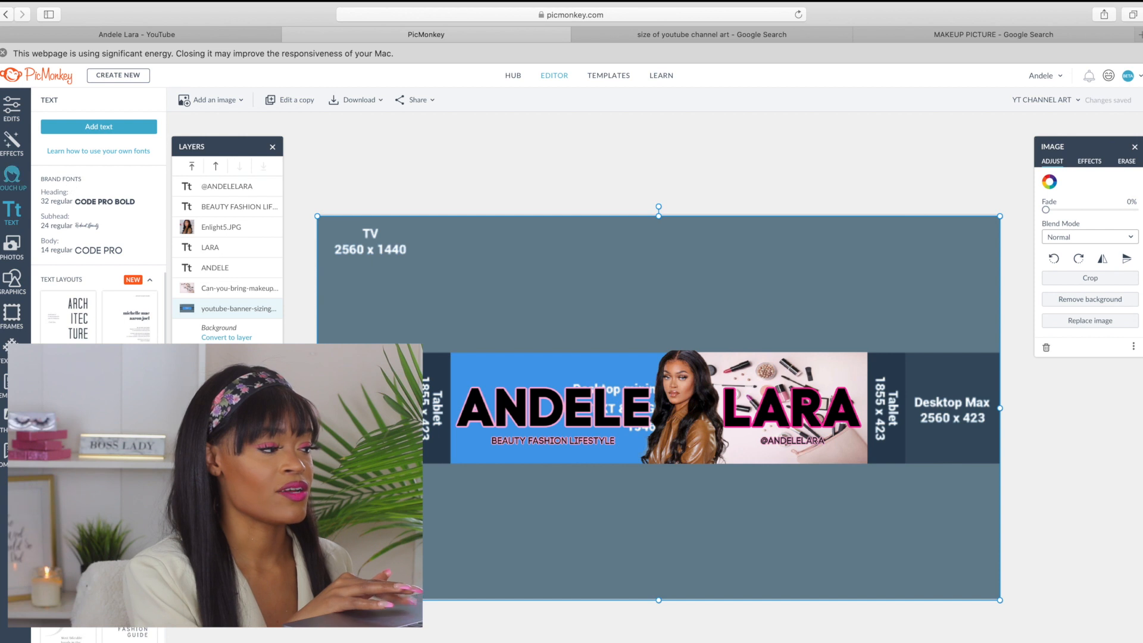
pyautogui.click(12, 280)
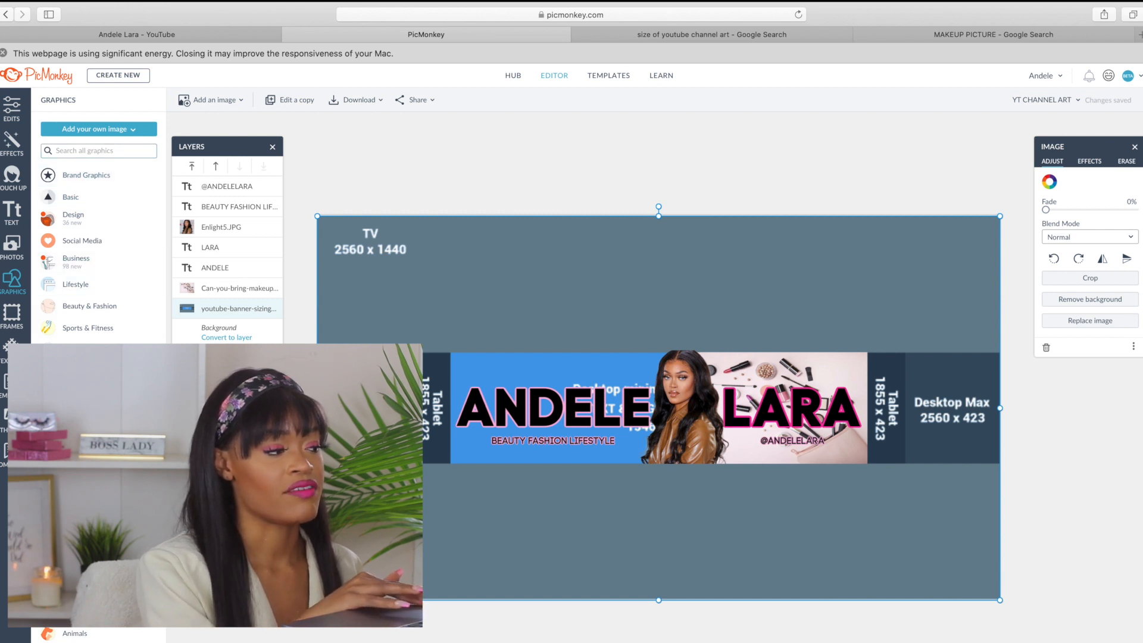
pyautogui.click(102, 243)
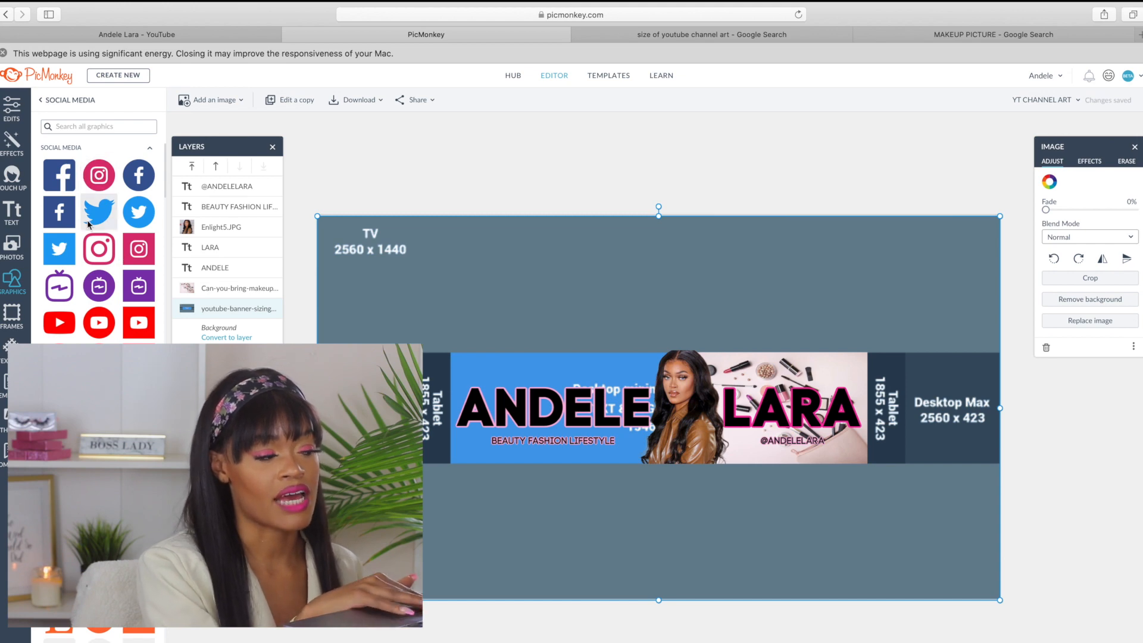
pyautogui.scroll(-10, 98, 180)
pyautogui.scroll(-10, 98, 239)
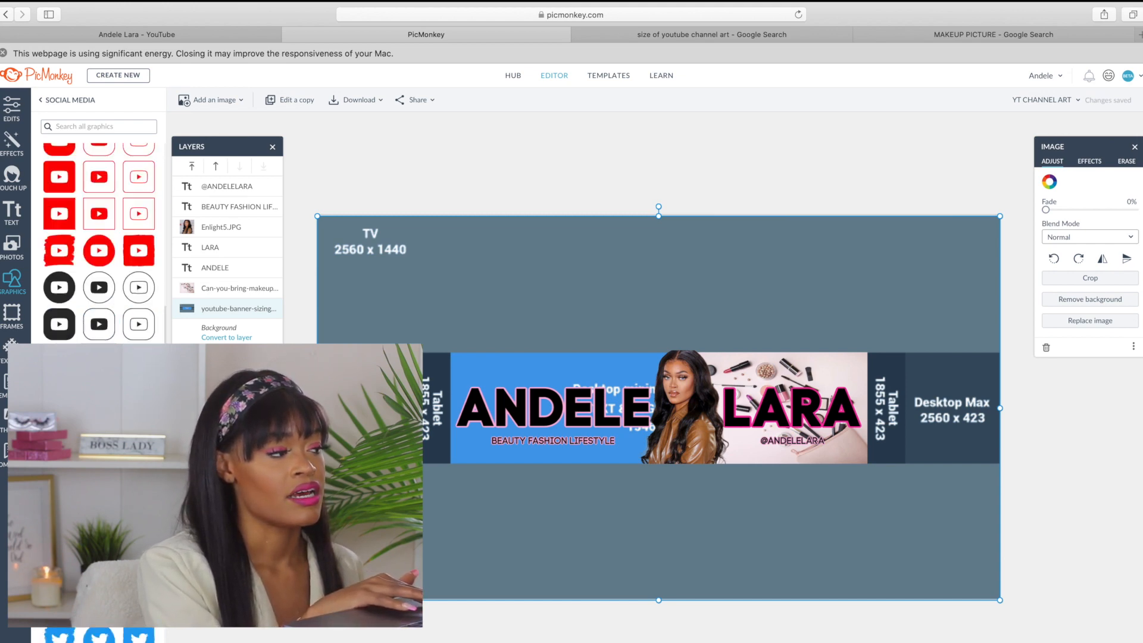
pyautogui.click(40, 101)
pyautogui.click(88, 350)
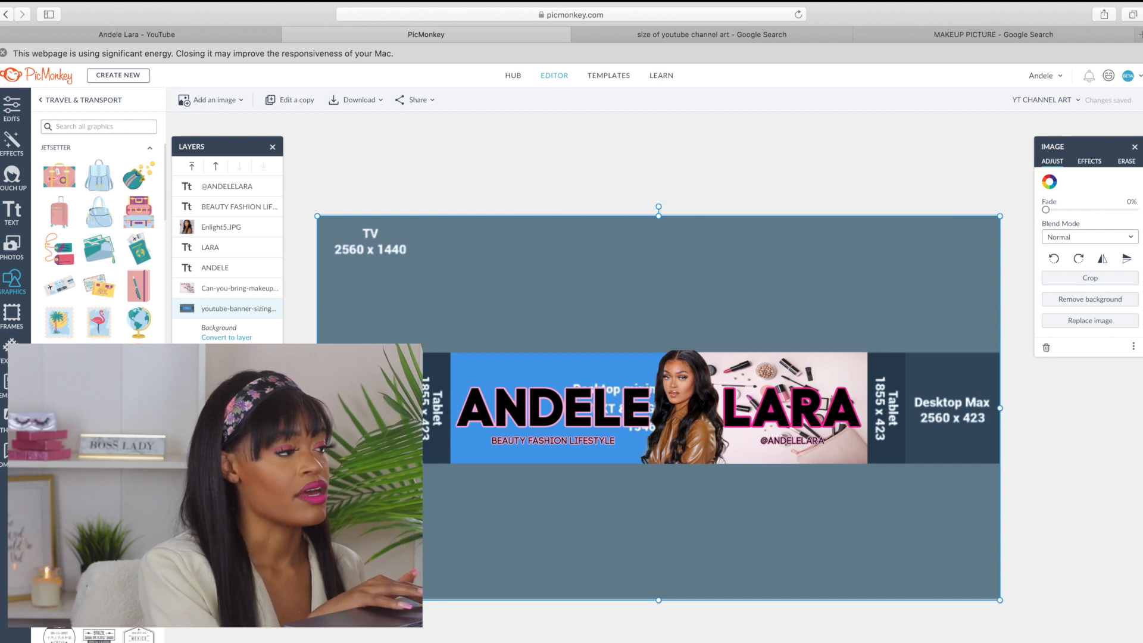
pyautogui.click(41, 101)
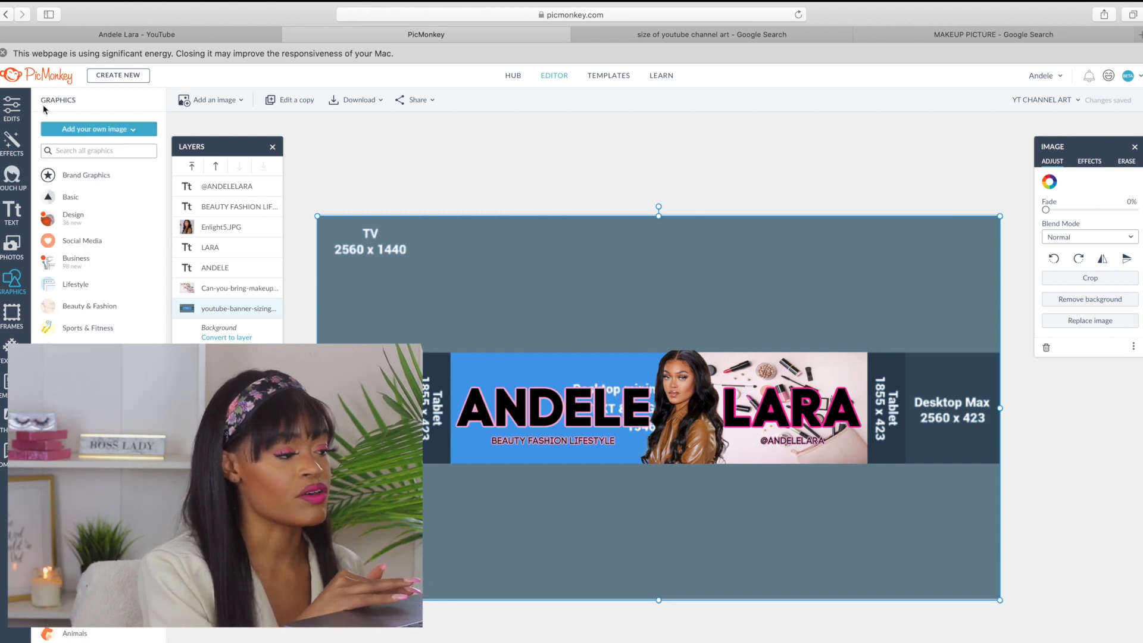
pyautogui.click(80, 350)
pyautogui.scroll(-15, 83, 351)
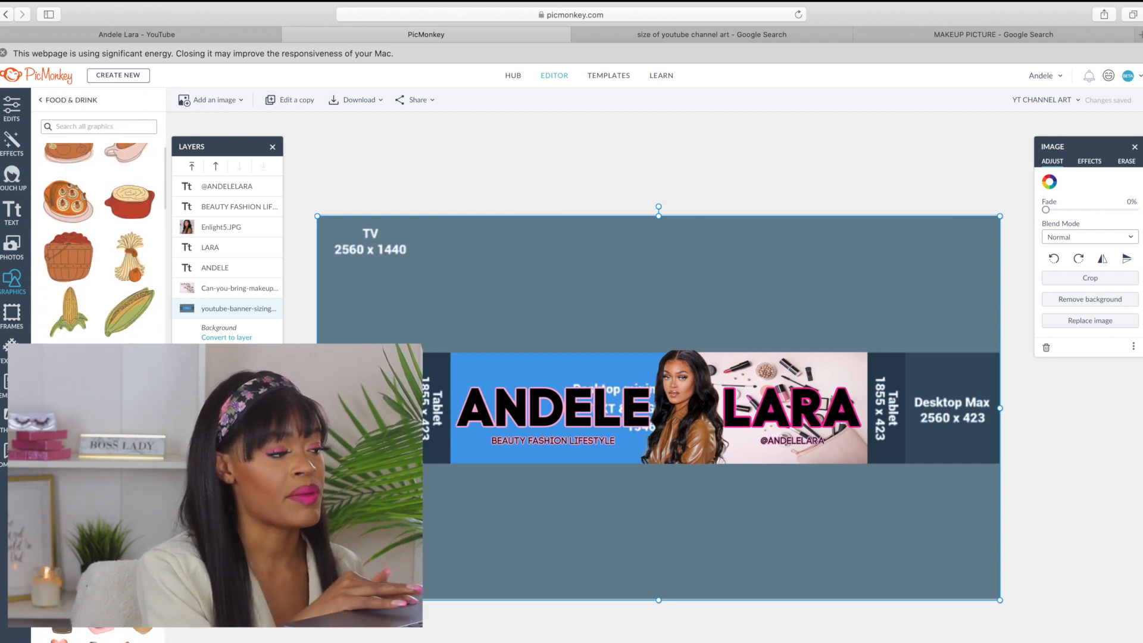
pyautogui.scroll(-3, 99, 238)
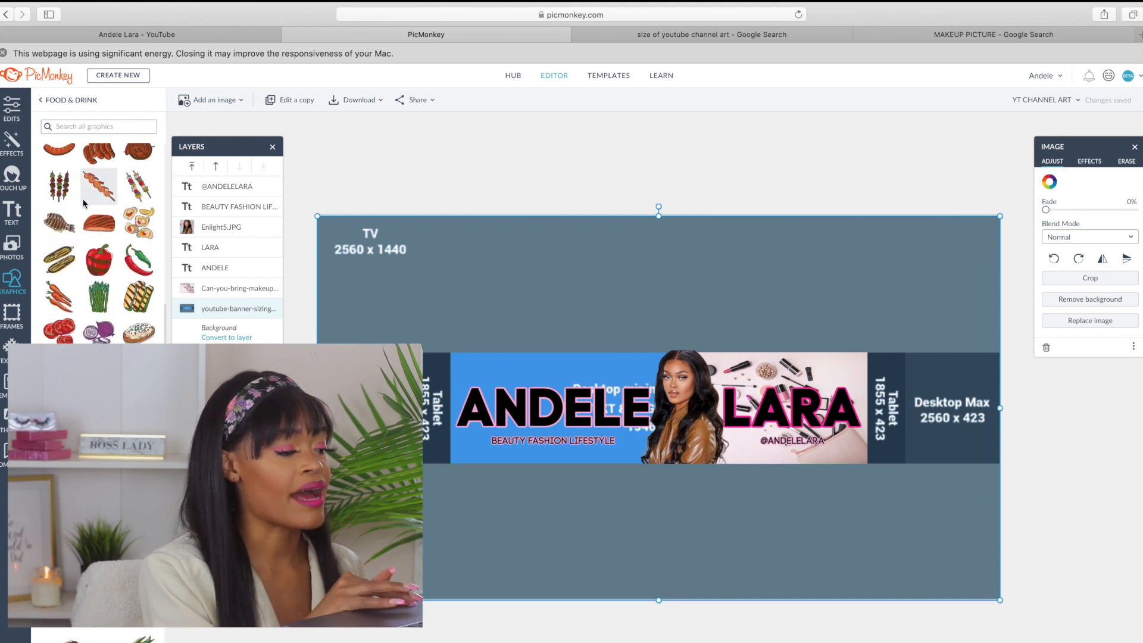
pyautogui.scroll(-5, 98, 239)
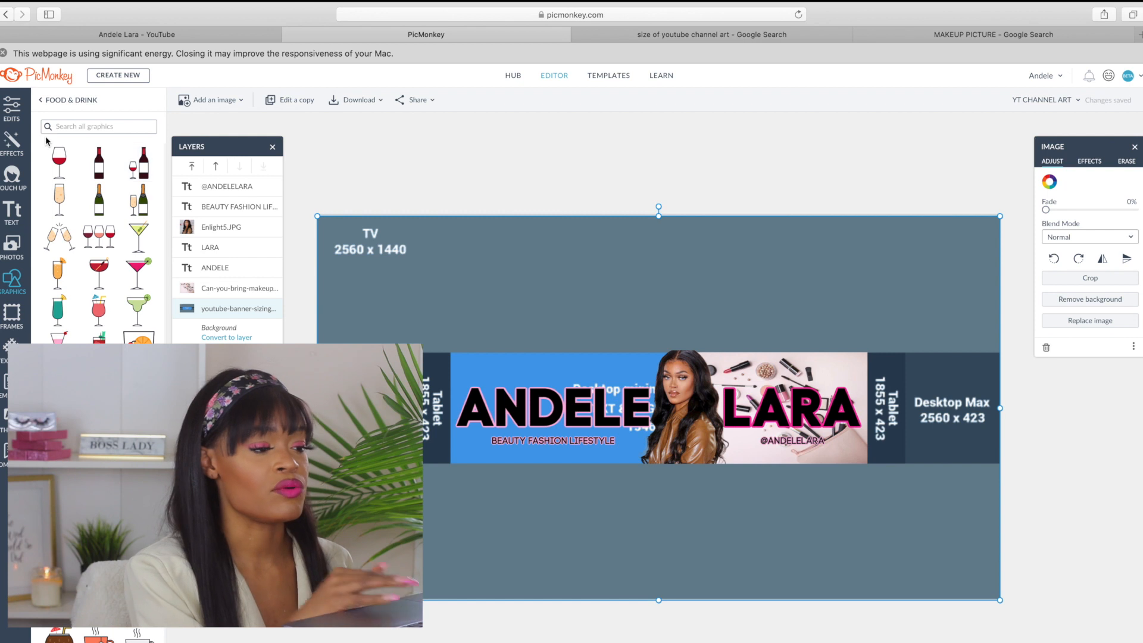
pyautogui.click(42, 102)
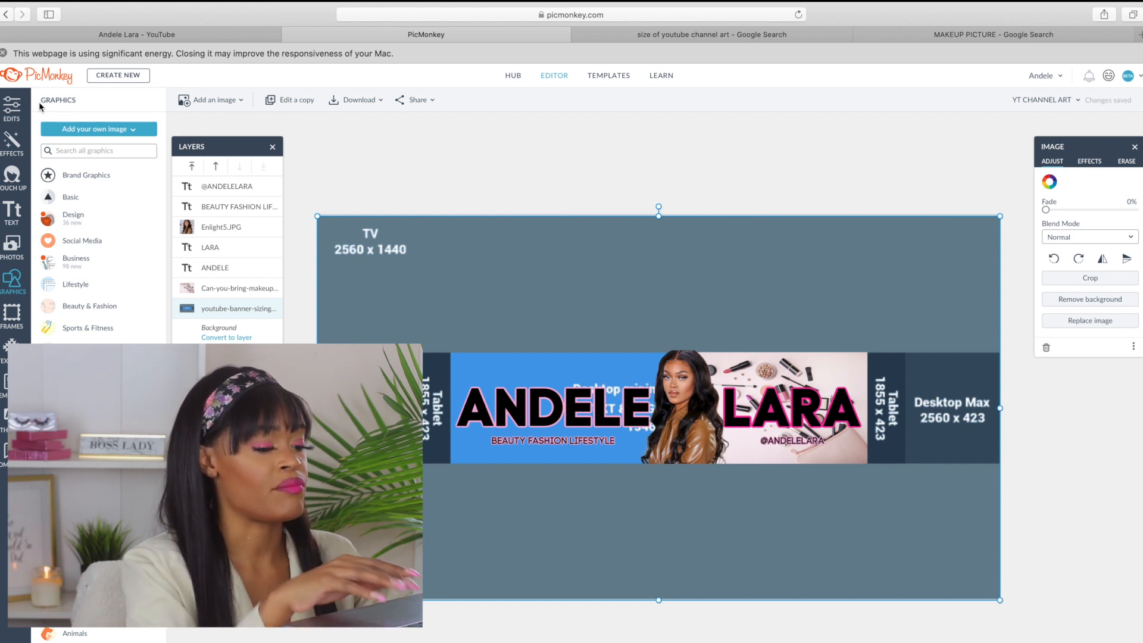
pyautogui.click(77, 147)
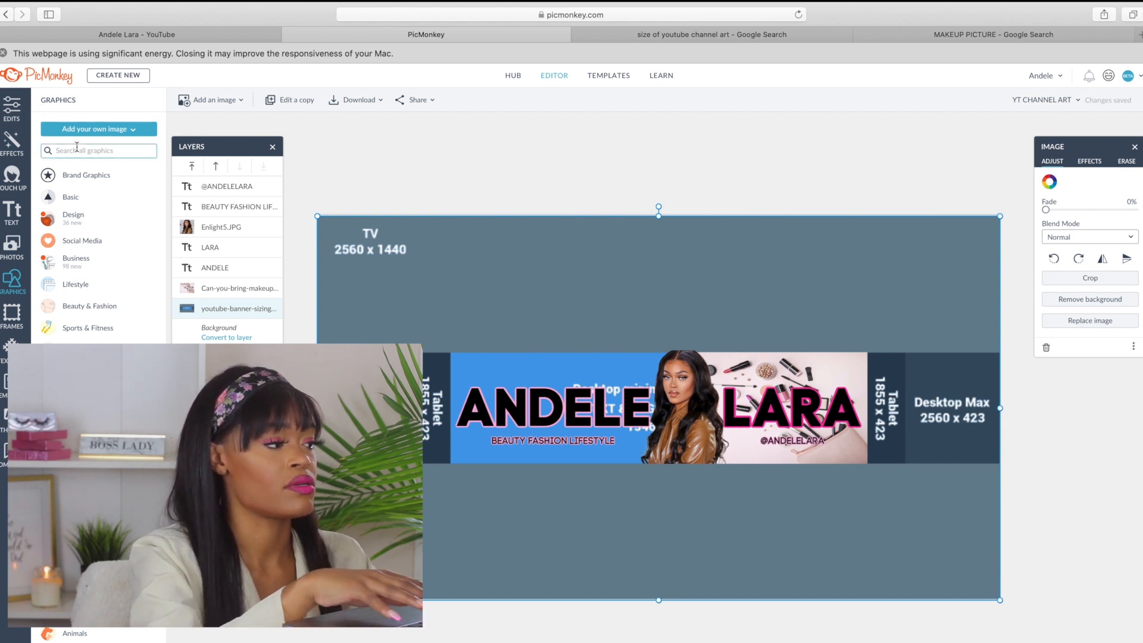
pyautogui.write('MAKEUP')
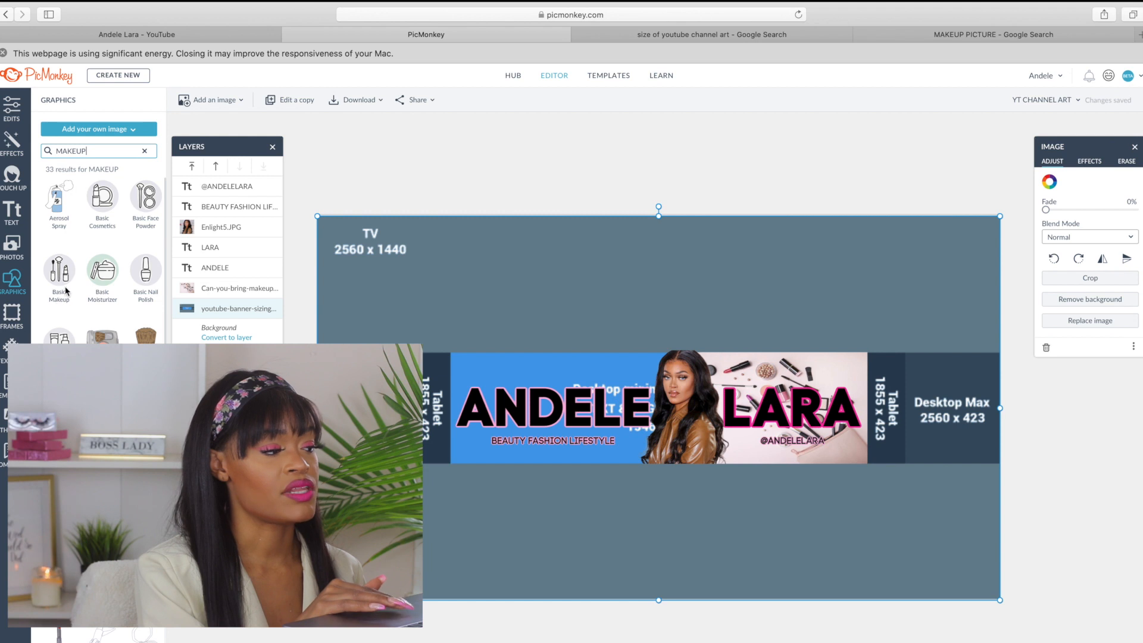
pyautogui.scroll(-5, 102, 256)
pyautogui.scroll(1, 98, 262)
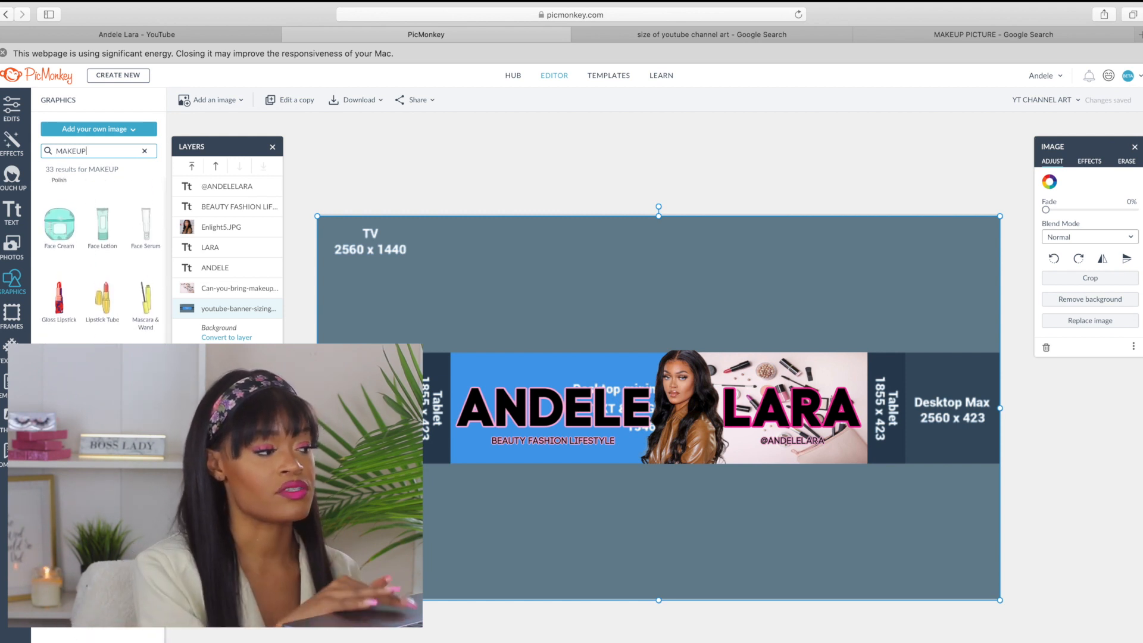
pyautogui.scroll(10, 99, 250)
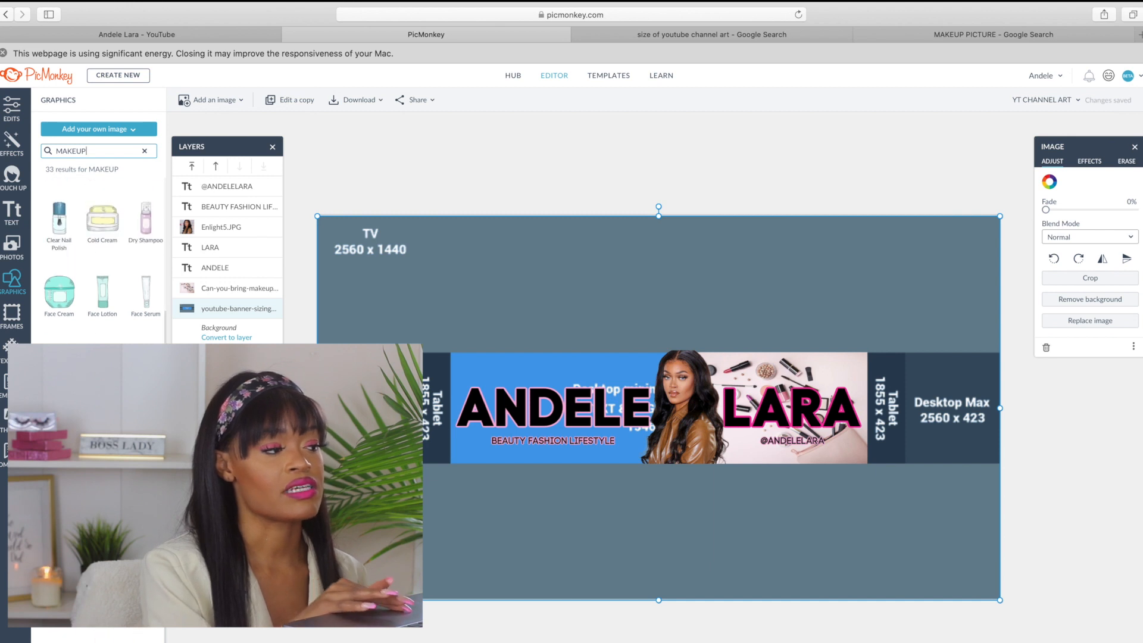
pyautogui.scroll(-1, 143, 290)
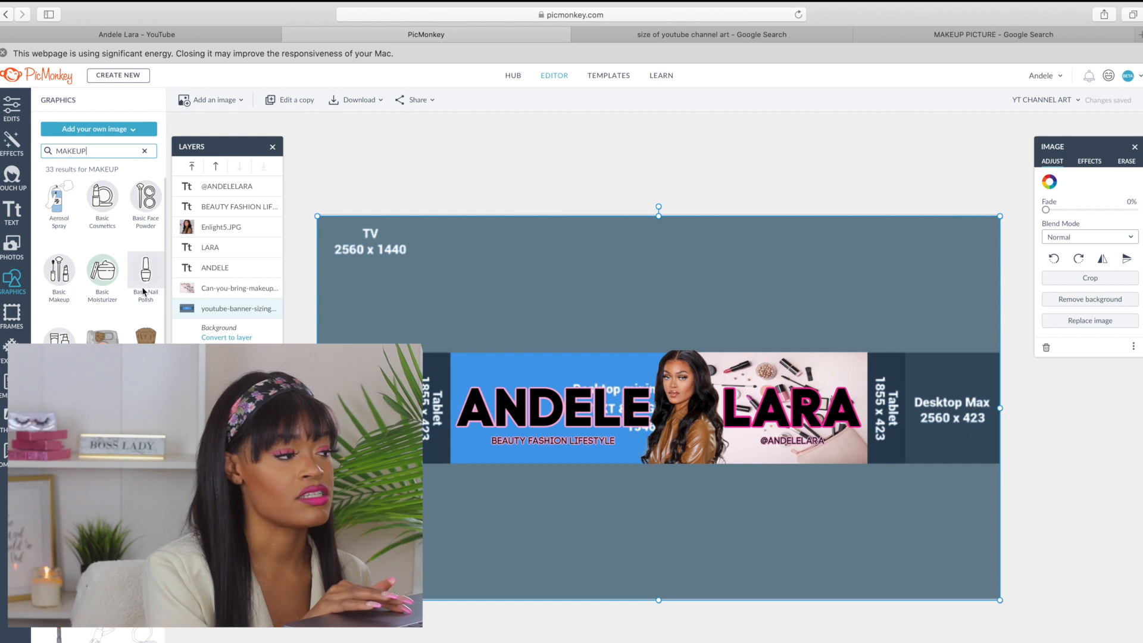
pyautogui.click(143, 153)
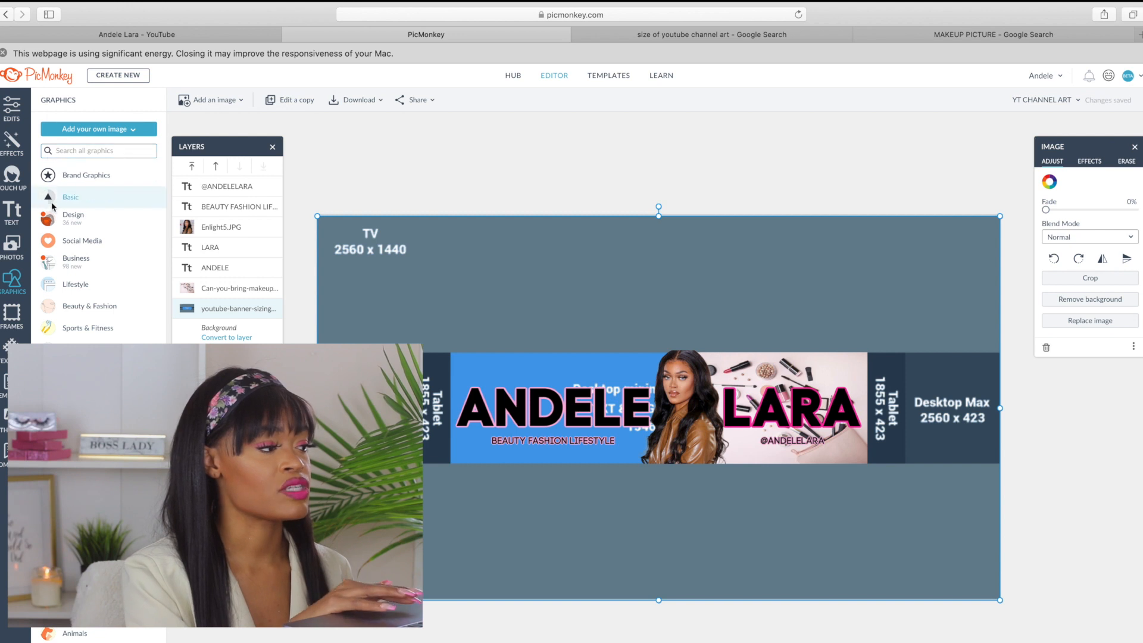
# Add a solid black rectangle from Basic shapes, then return to the graphics categories
pyautogui.click(72, 197)
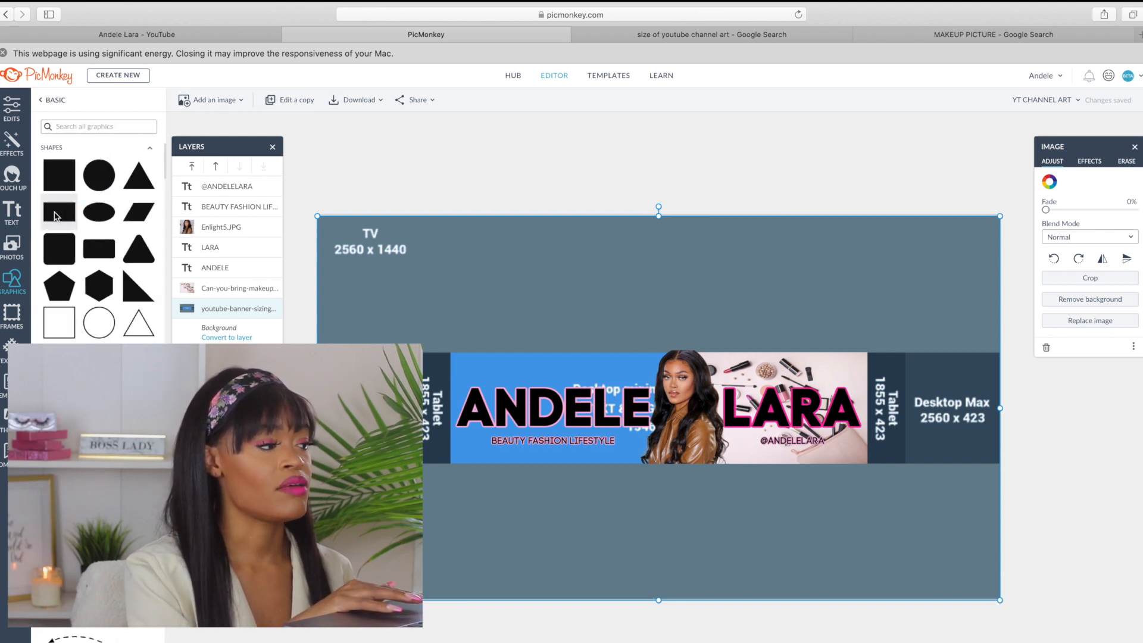
pyautogui.click(56, 216)
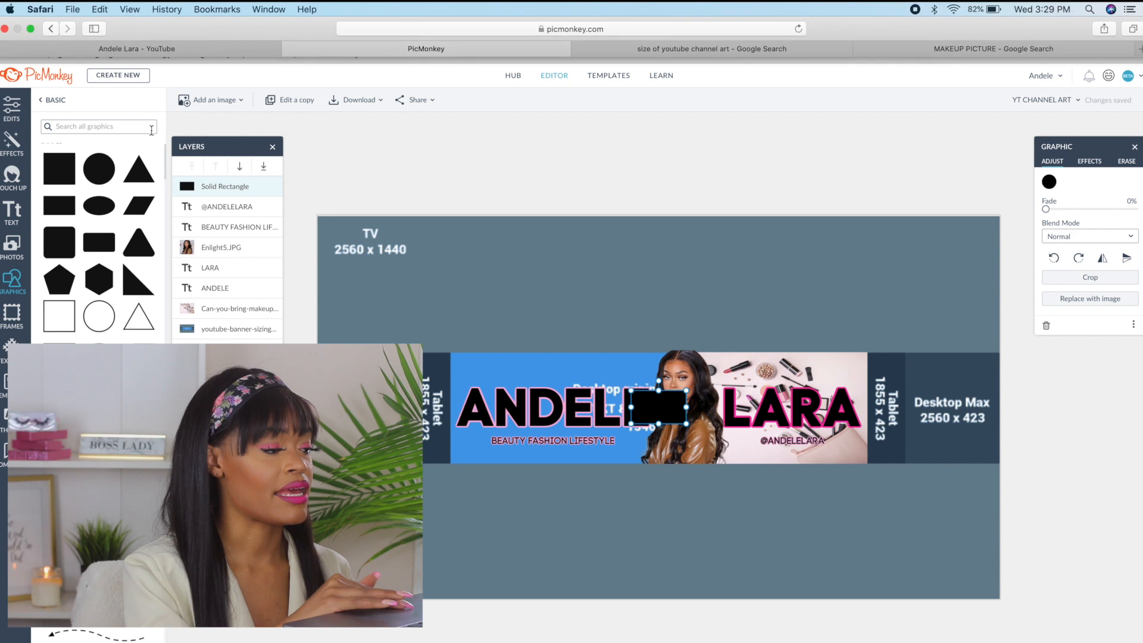
pyautogui.scroll(-6, 152, 239)
pyautogui.scroll(-6, 159, 247)
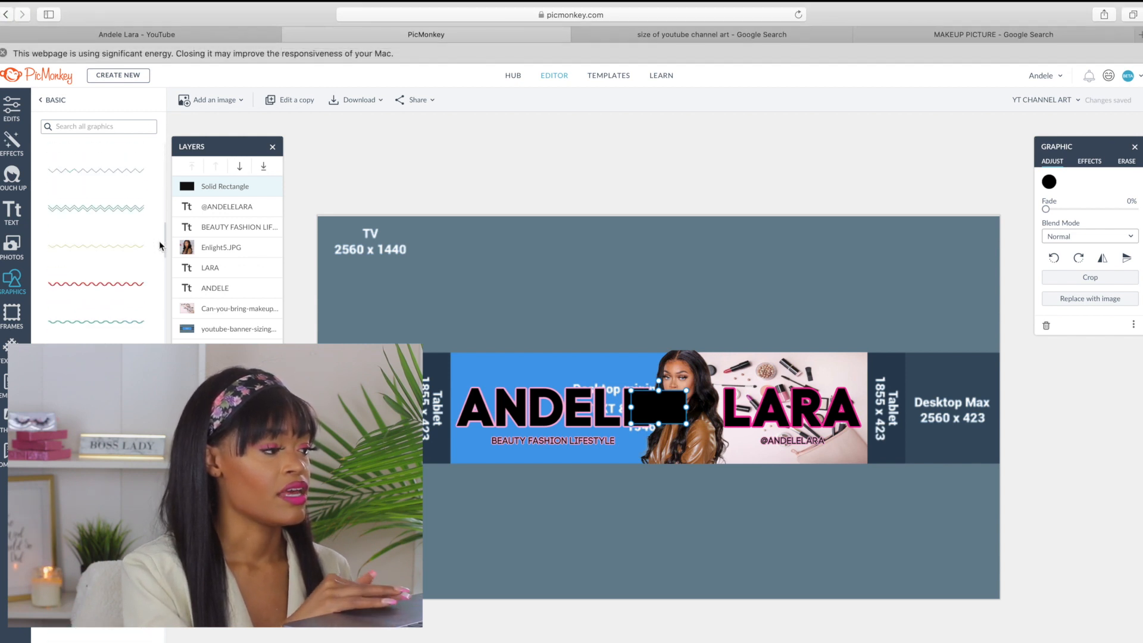
pyautogui.scroll(-8, 159, 240)
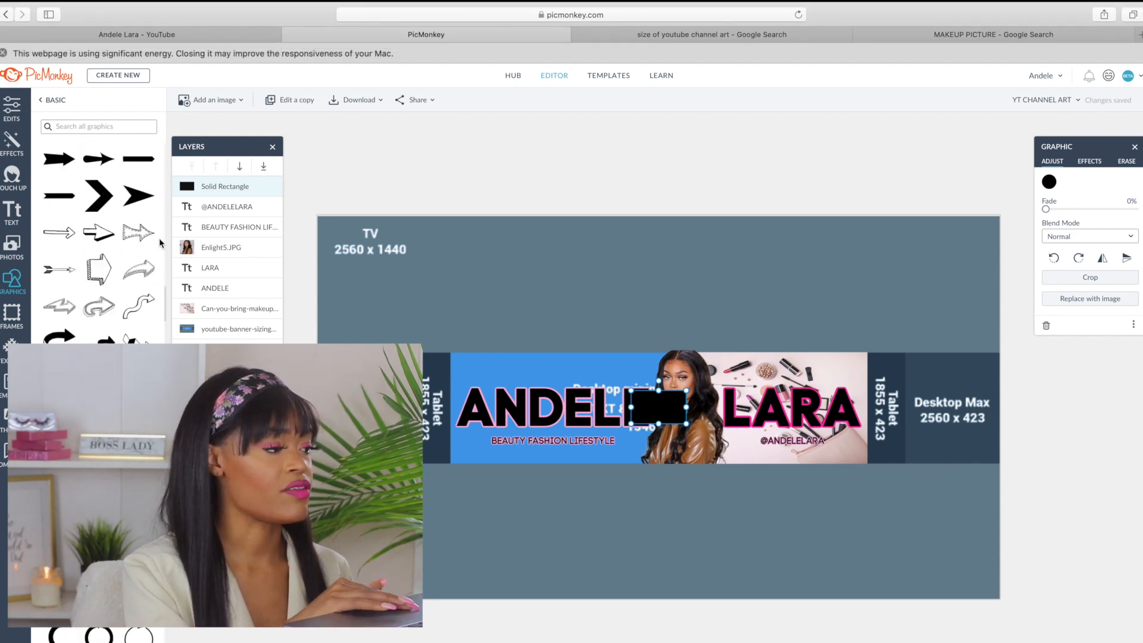
pyautogui.scroll(-10, 159, 238)
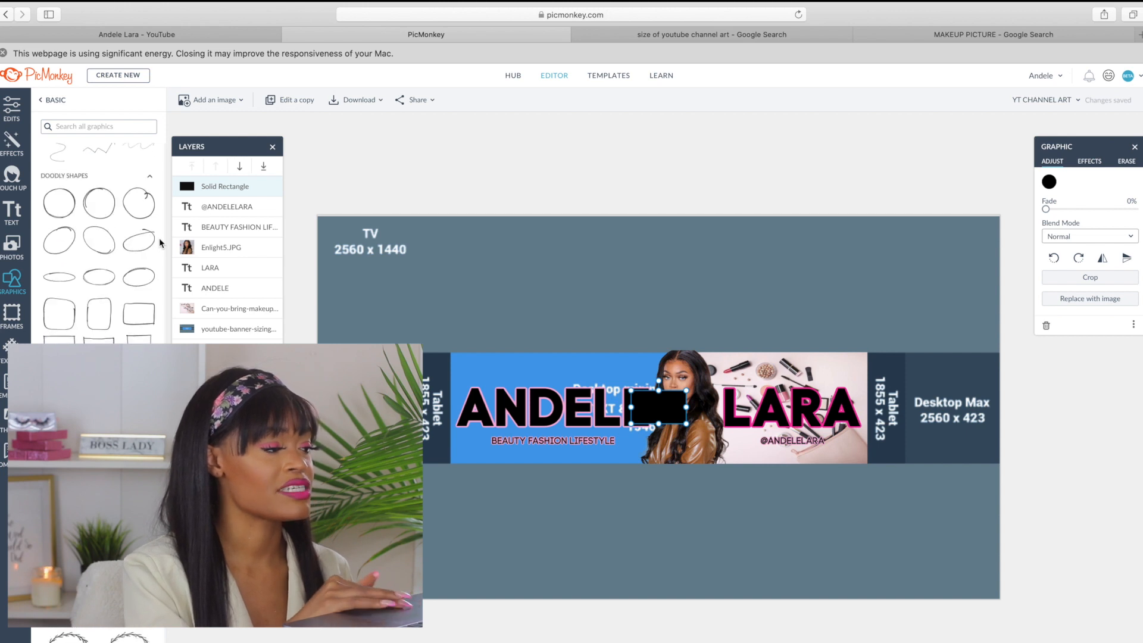
pyautogui.scroll(-10, 160, 238)
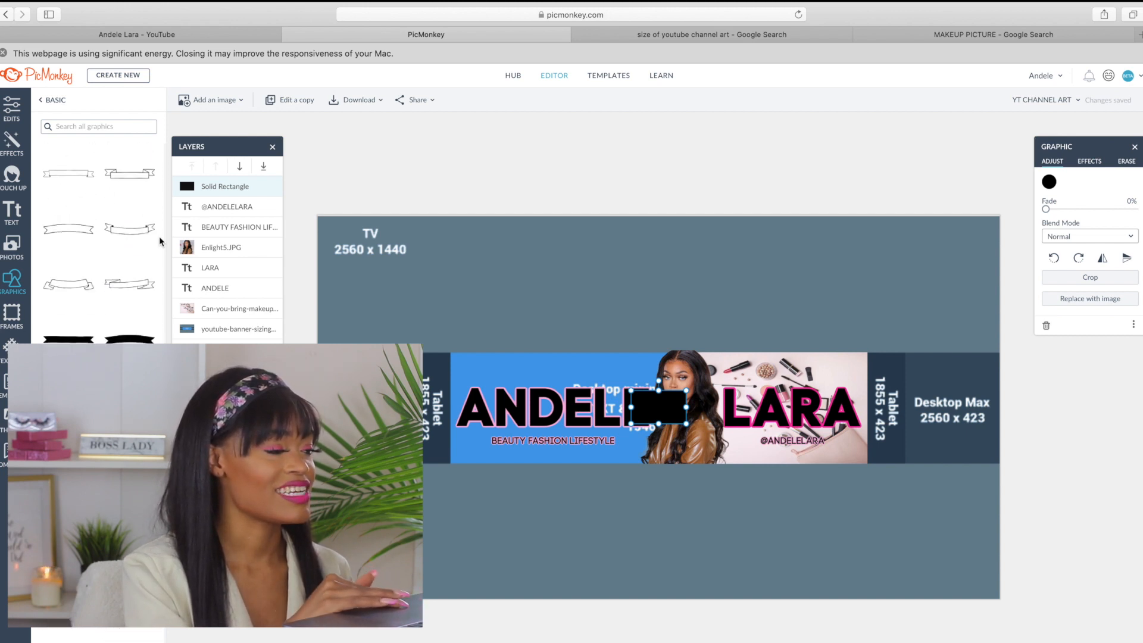
pyautogui.scroll(-12, 159, 241)
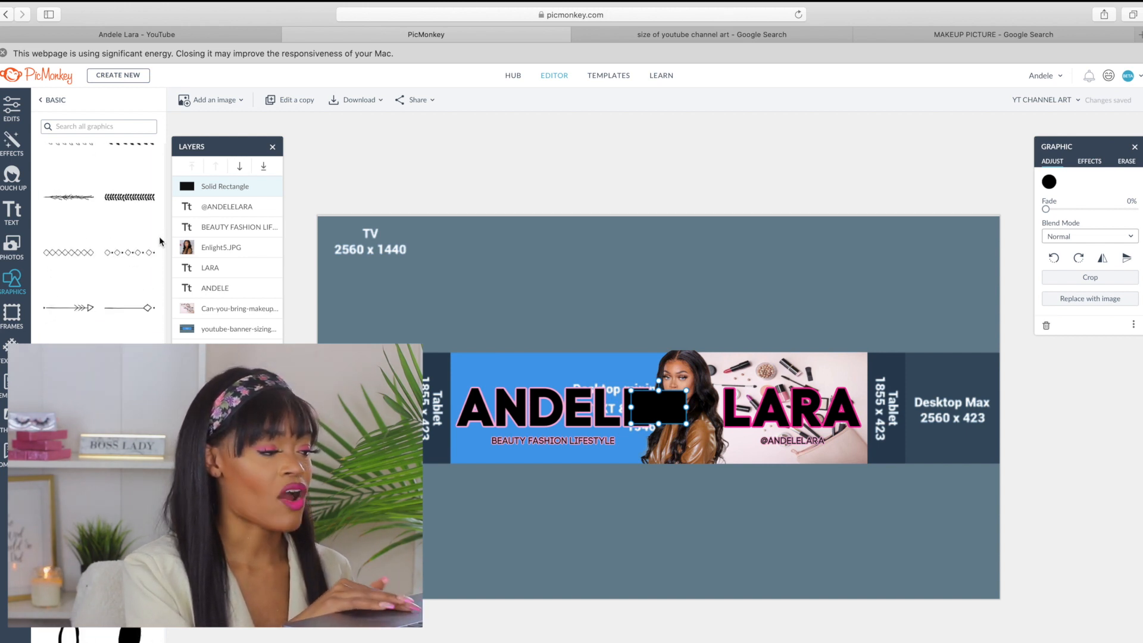
pyautogui.scroll(-12, 160, 238)
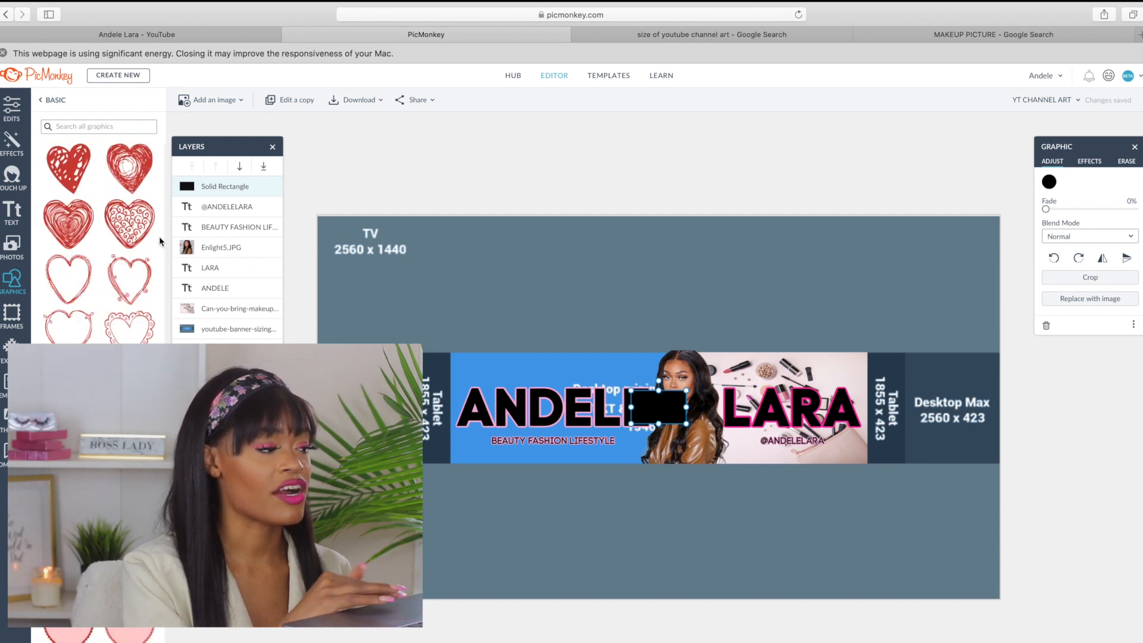
pyautogui.scroll(-12, 159, 241)
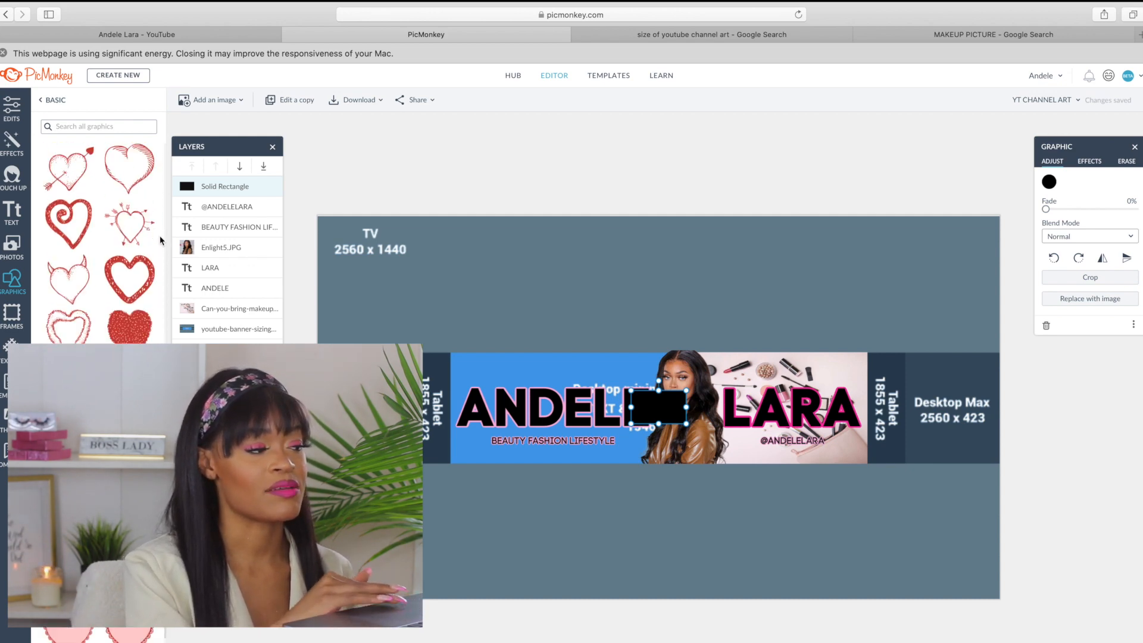
pyautogui.scroll(20, 159, 241)
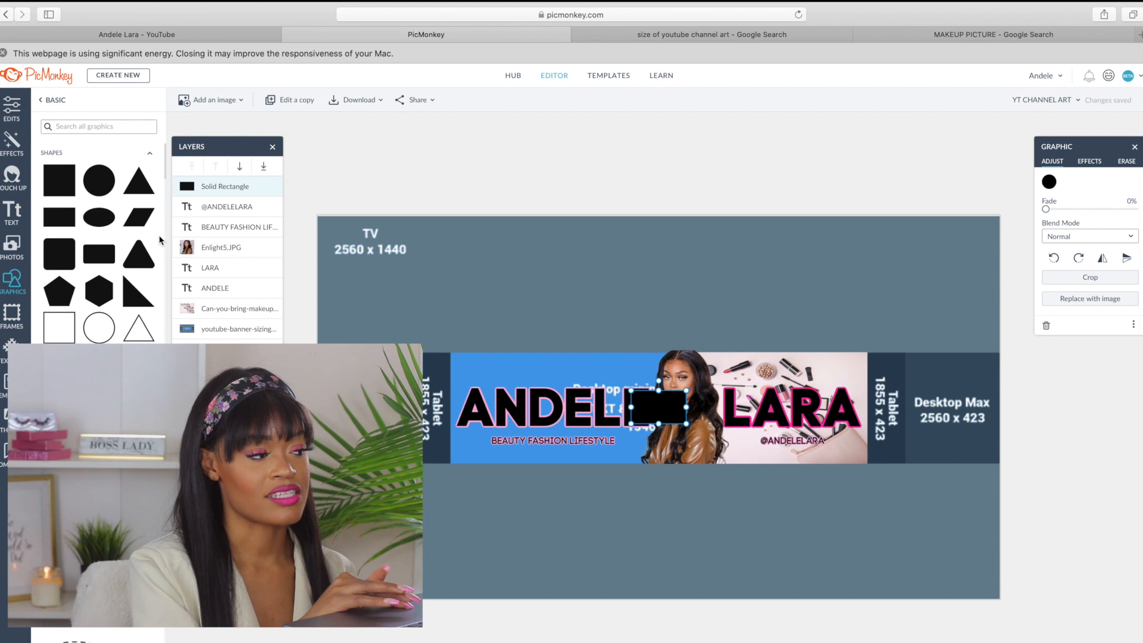
pyautogui.click(41, 102)
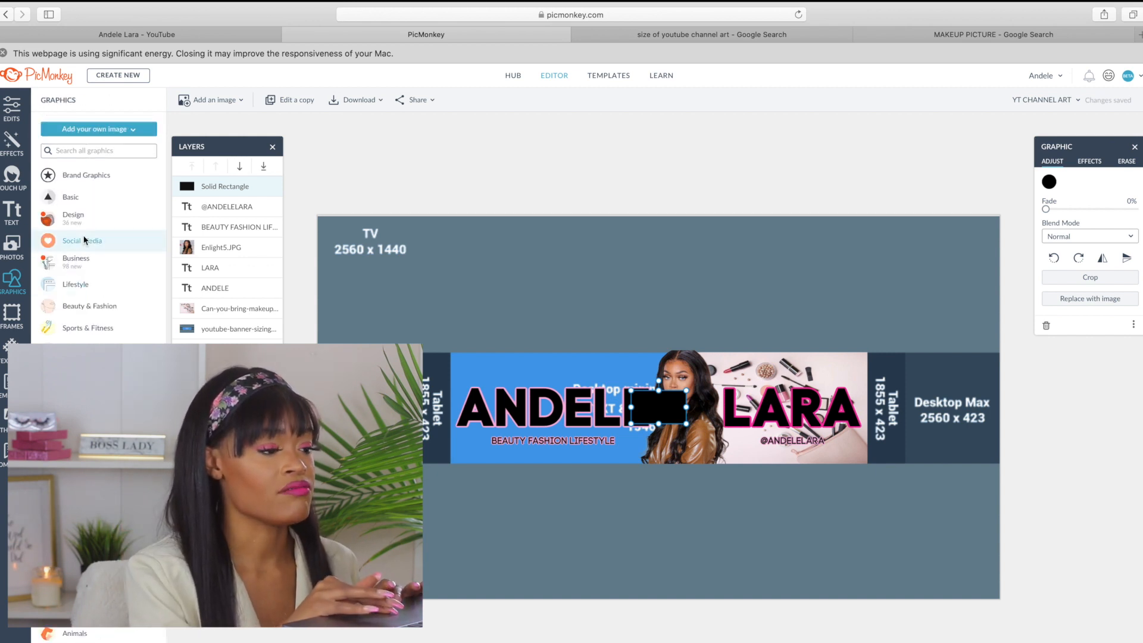
# Stretch the black rectangle from the top-left corner over the full-height left section up to the makeup photo
pyautogui.moveTo(651, 407); pyautogui.dragTo(472, 369)
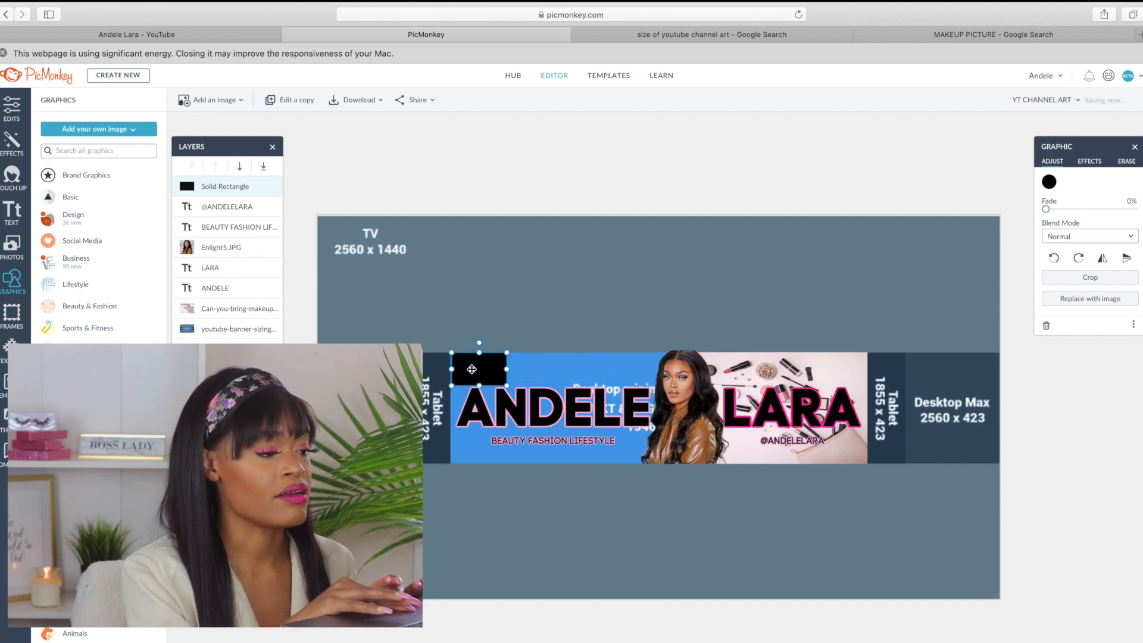
pyautogui.click(472, 369)
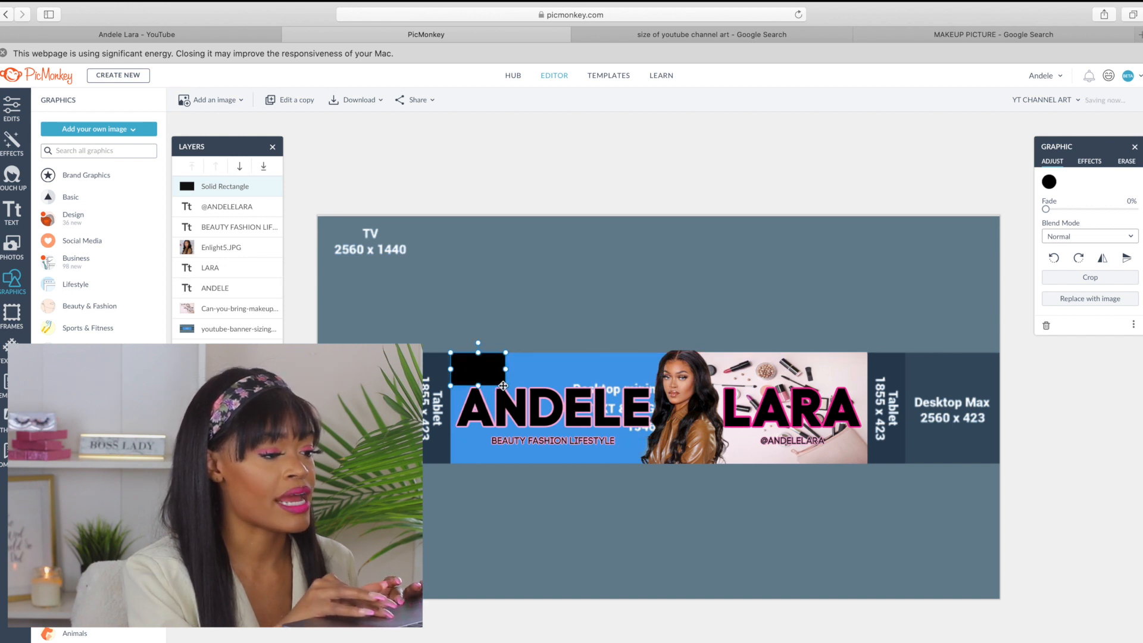
pyautogui.moveTo(504, 385); pyautogui.dragTo(716, 390)
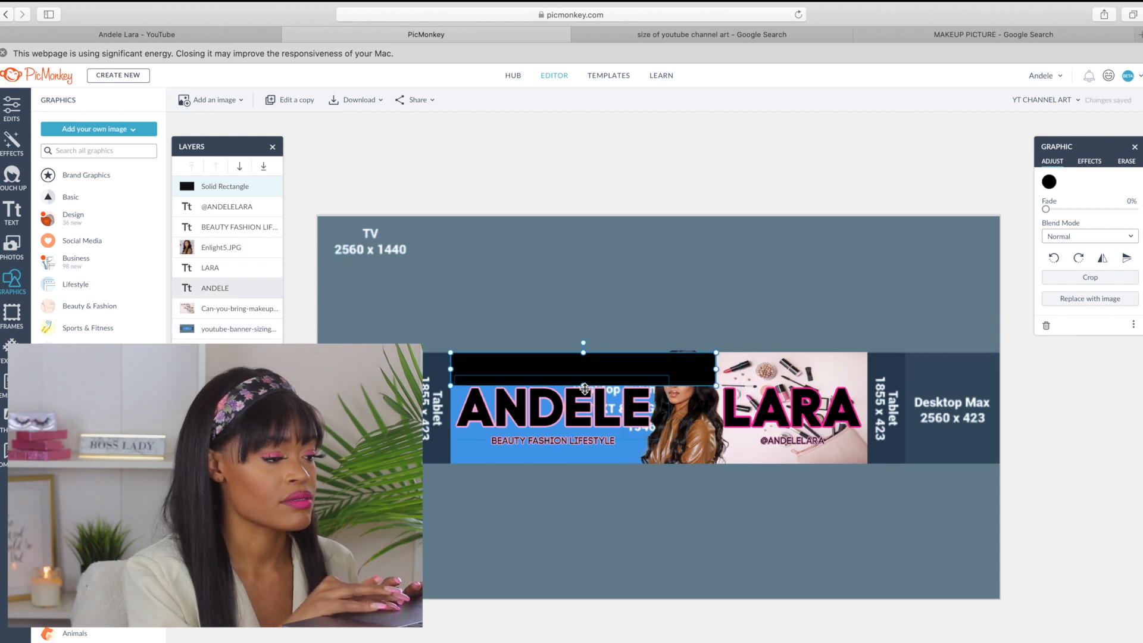
pyautogui.moveTo(583, 386); pyautogui.dragTo(584, 463)
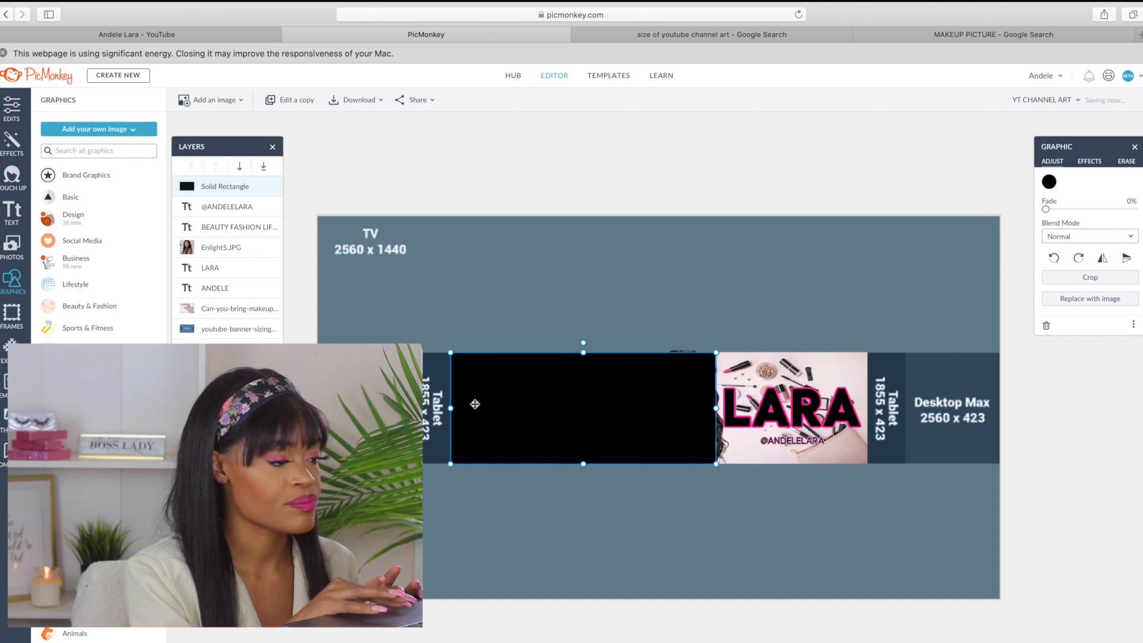
pyautogui.moveTo(475, 404); pyautogui.dragTo(474, 403)
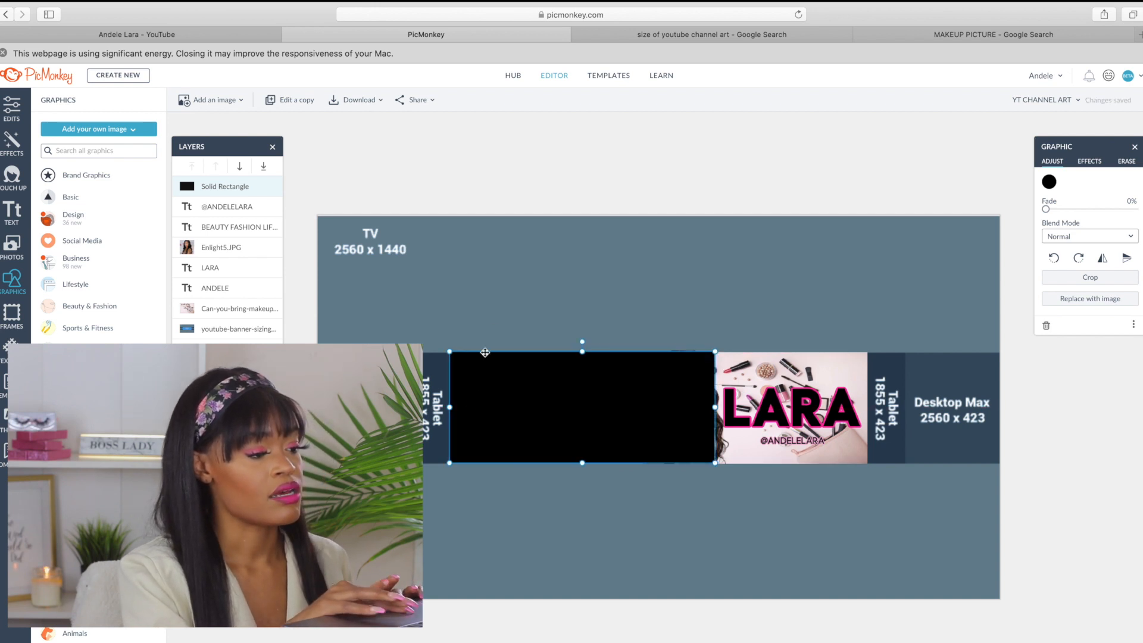
pyautogui.click(500, 306)
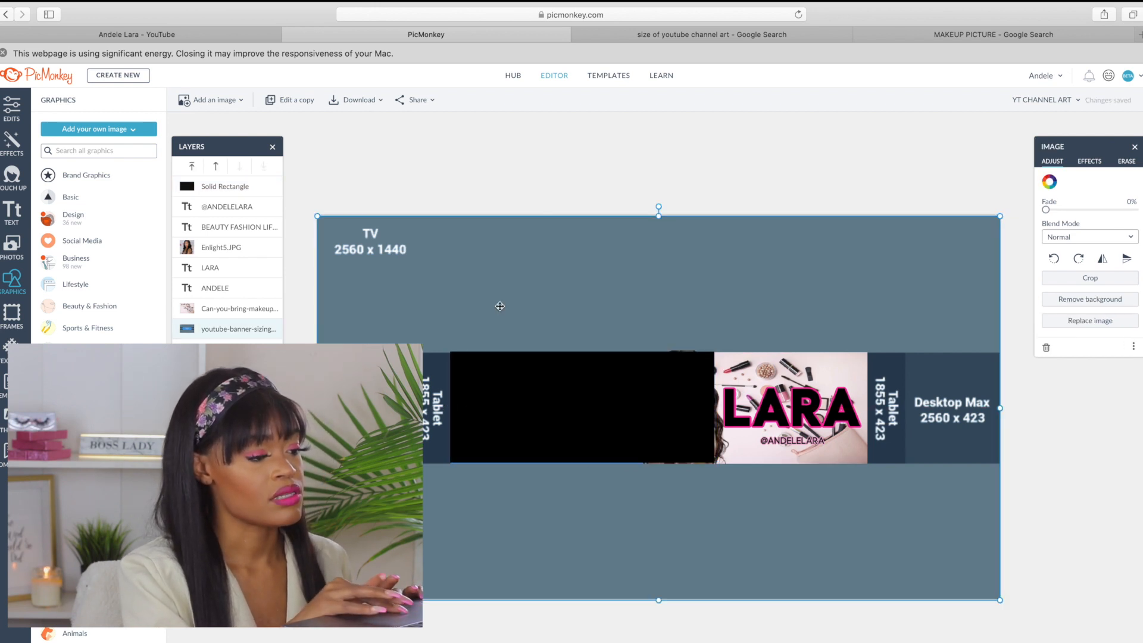
pyautogui.click(518, 420)
pyautogui.moveTo(581, 462); pyautogui.dragTo(581, 463)
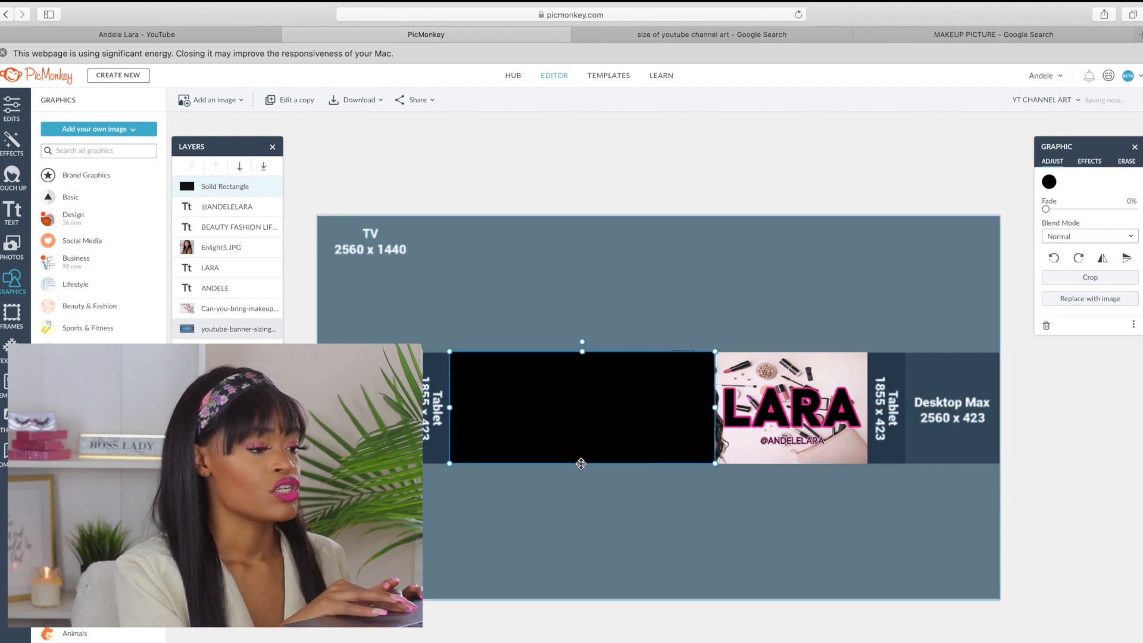
pyautogui.click(538, 497)
pyautogui.click(579, 393)
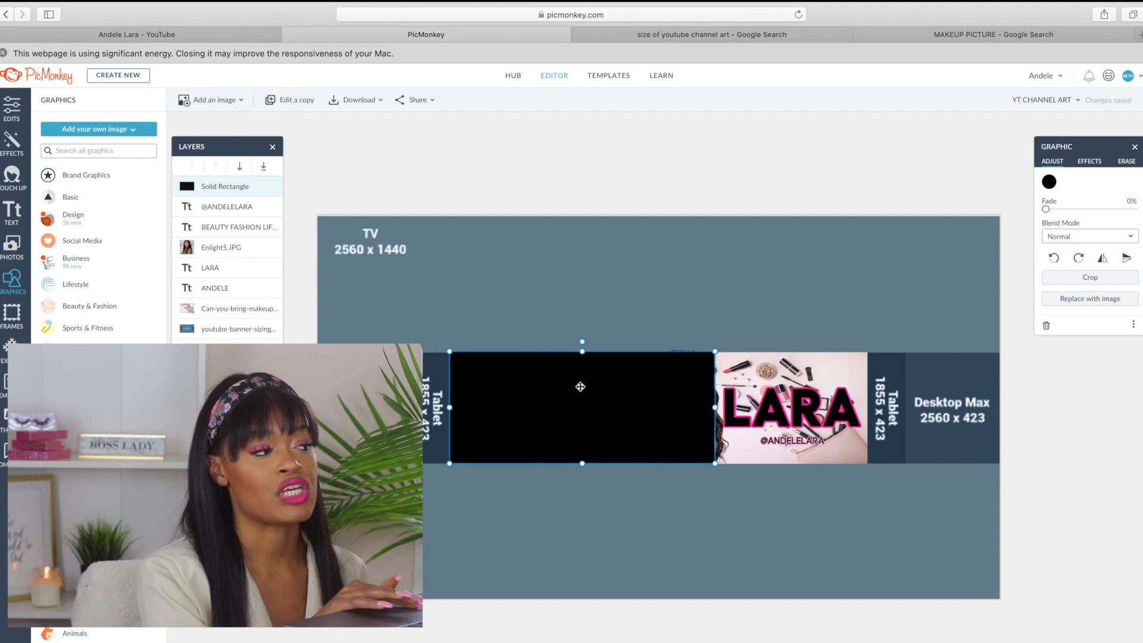
pyautogui.click(174, 34)
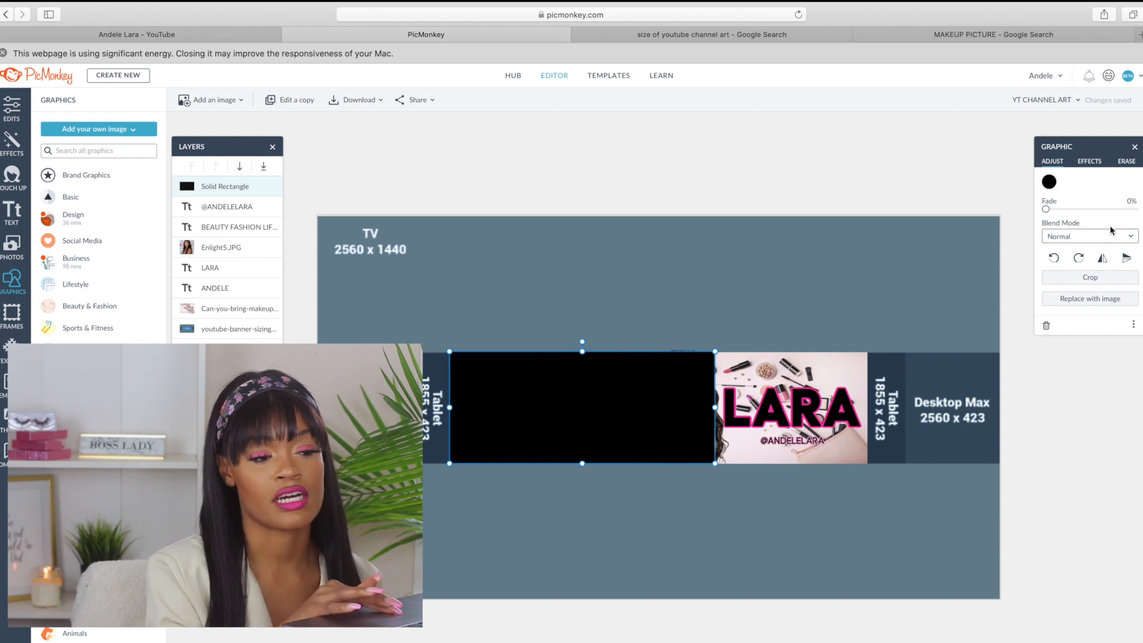
# After trying yellow, green, purple and pink fills, make the rectangle white (#ffffff)
pyautogui.click(1049, 181)
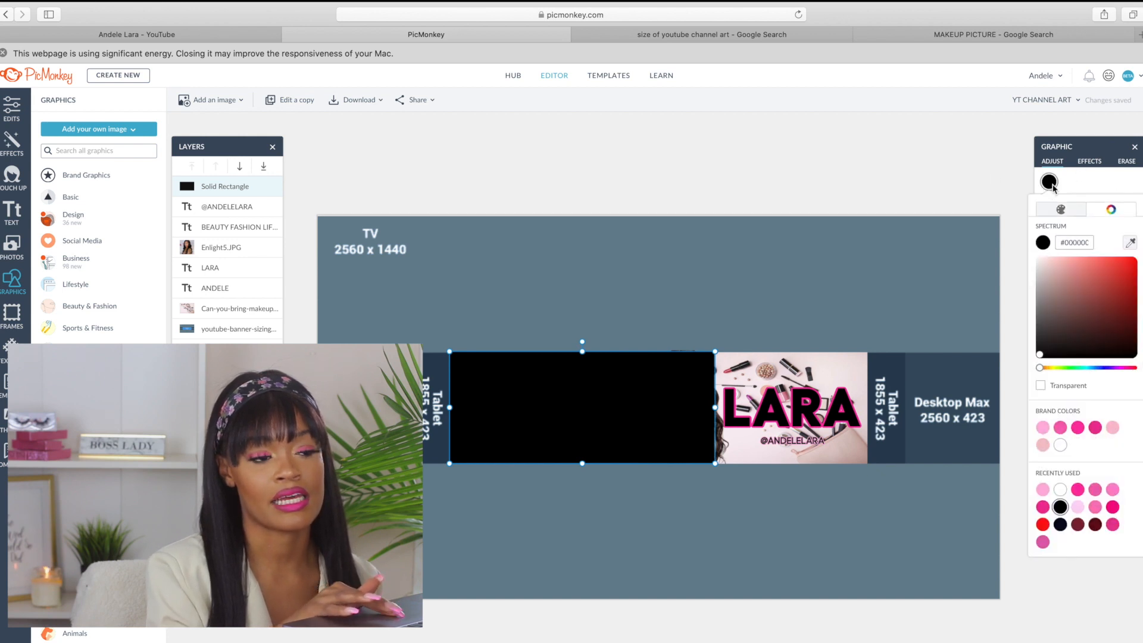
pyautogui.click(1055, 368)
pyautogui.click(1085, 296)
pyautogui.click(1114, 285)
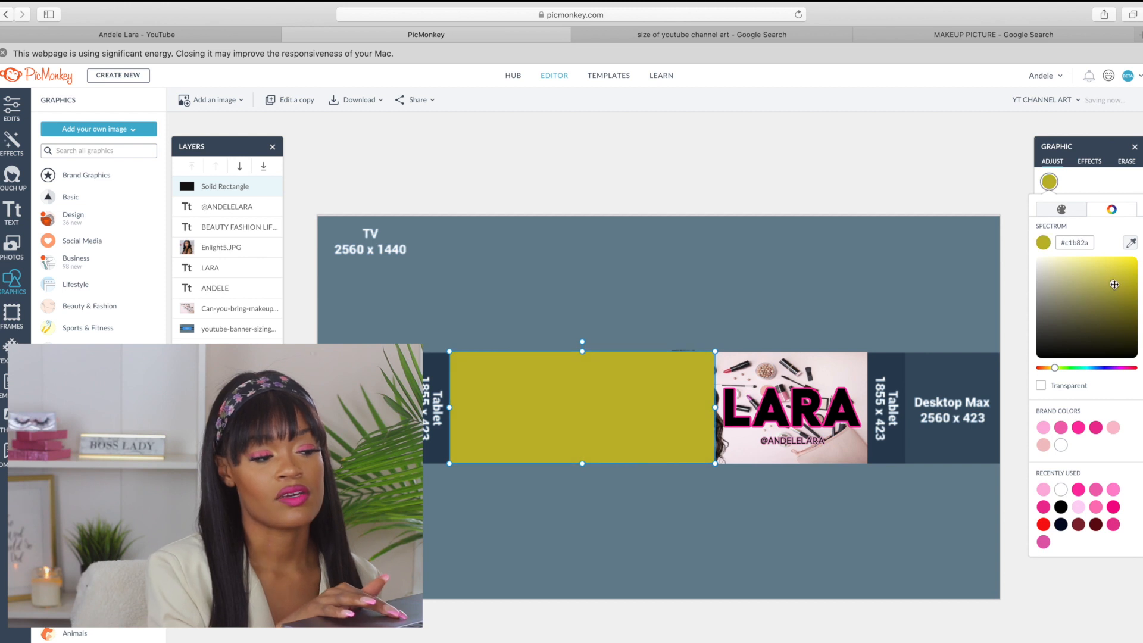
pyautogui.click(1080, 369)
pyautogui.click(1113, 322)
pyautogui.click(1117, 288)
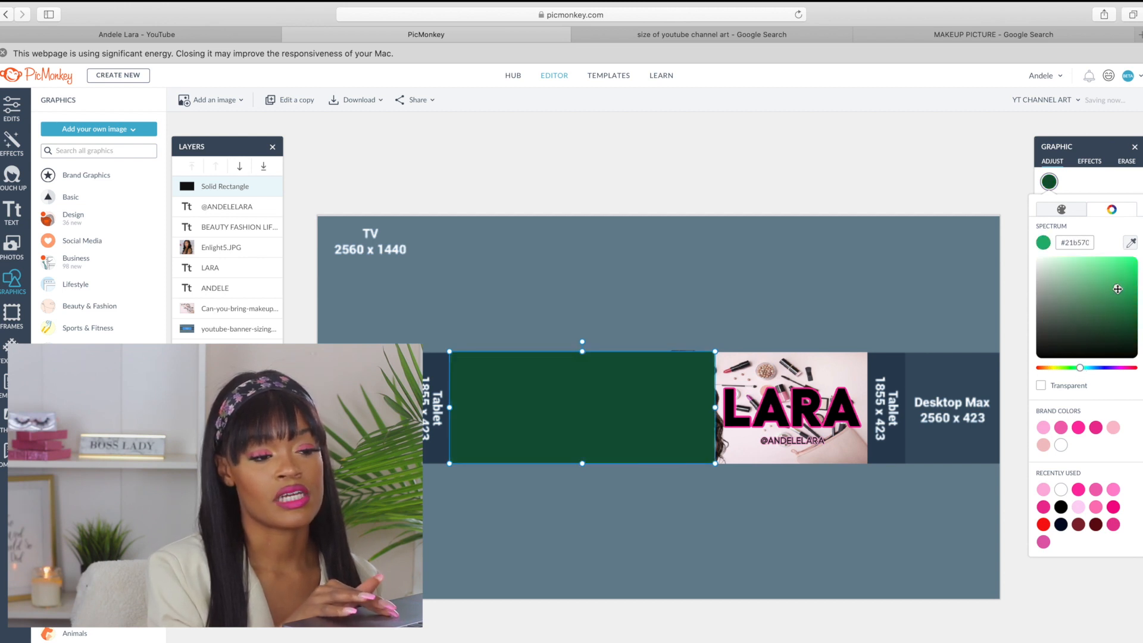
pyautogui.click(1111, 368)
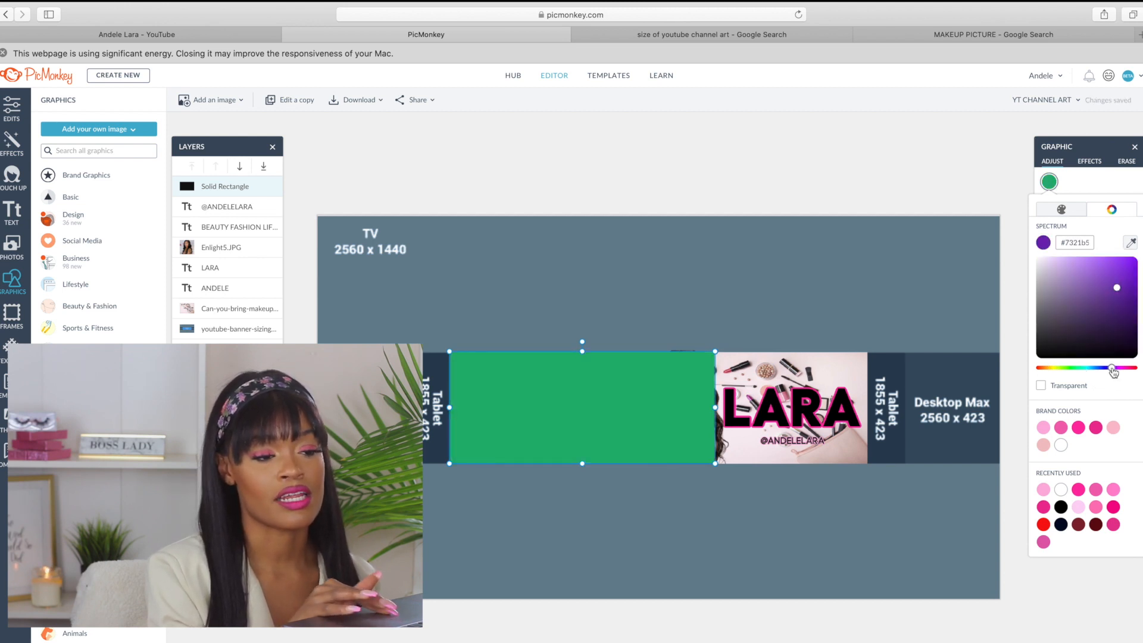
pyautogui.click(1121, 278)
pyautogui.click(1125, 368)
pyautogui.click(1124, 262)
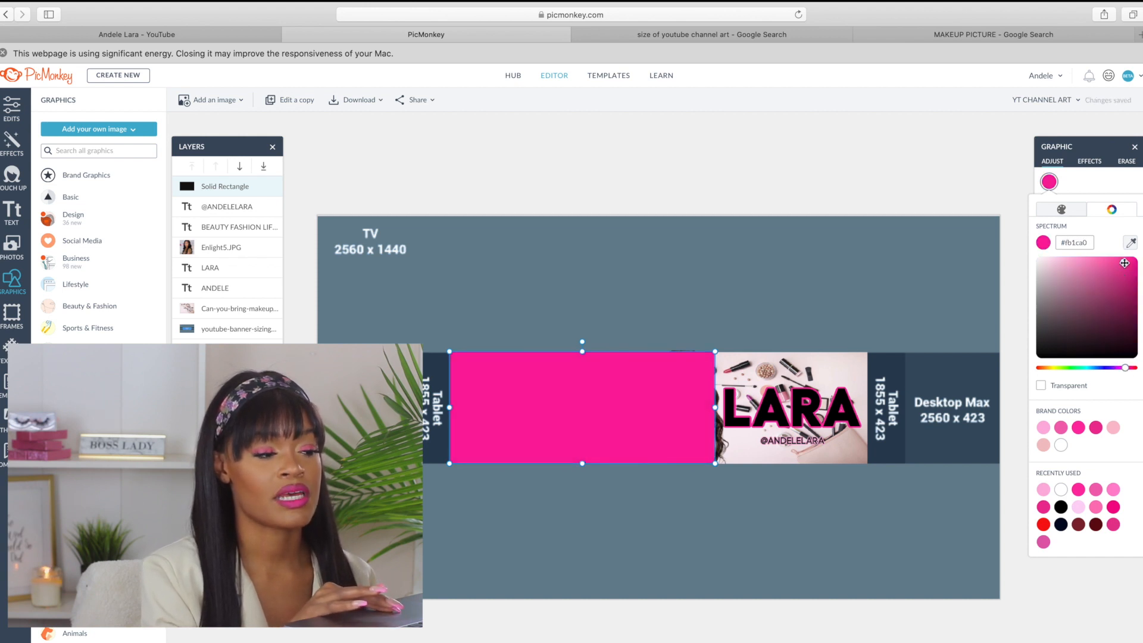
pyautogui.click(1043, 426)
pyautogui.click(1060, 444)
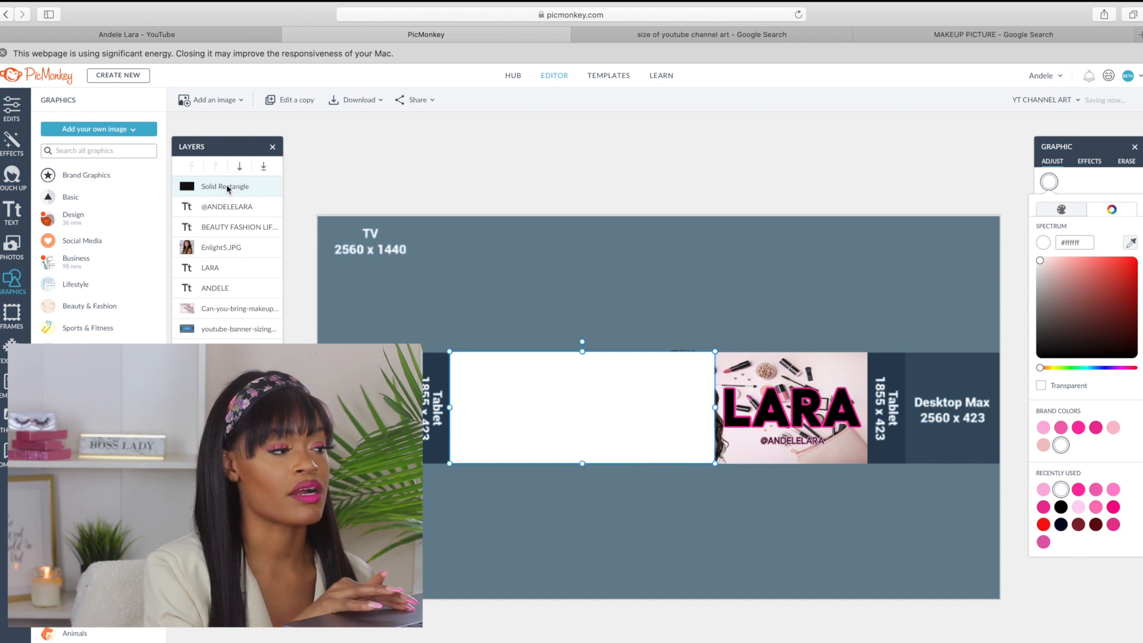
# Move the white rectangle layer behind the ANDELE text, tagline and portrait
pyautogui.click(200, 186)
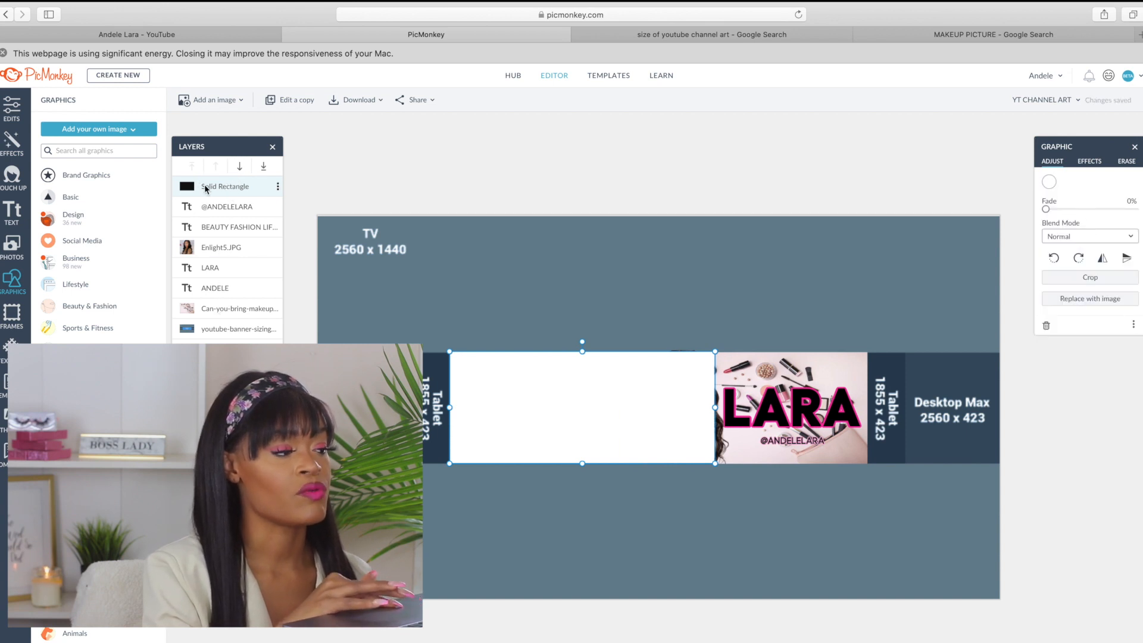
pyautogui.moveTo(199, 186); pyautogui.dragTo(212, 319)
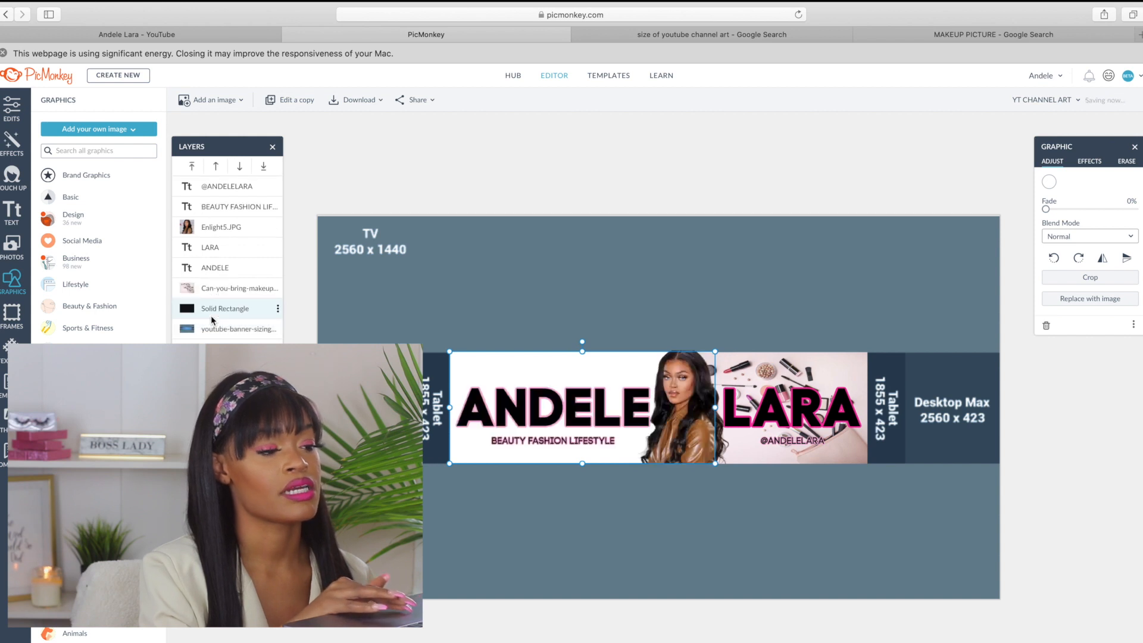
pyautogui.click(563, 135)
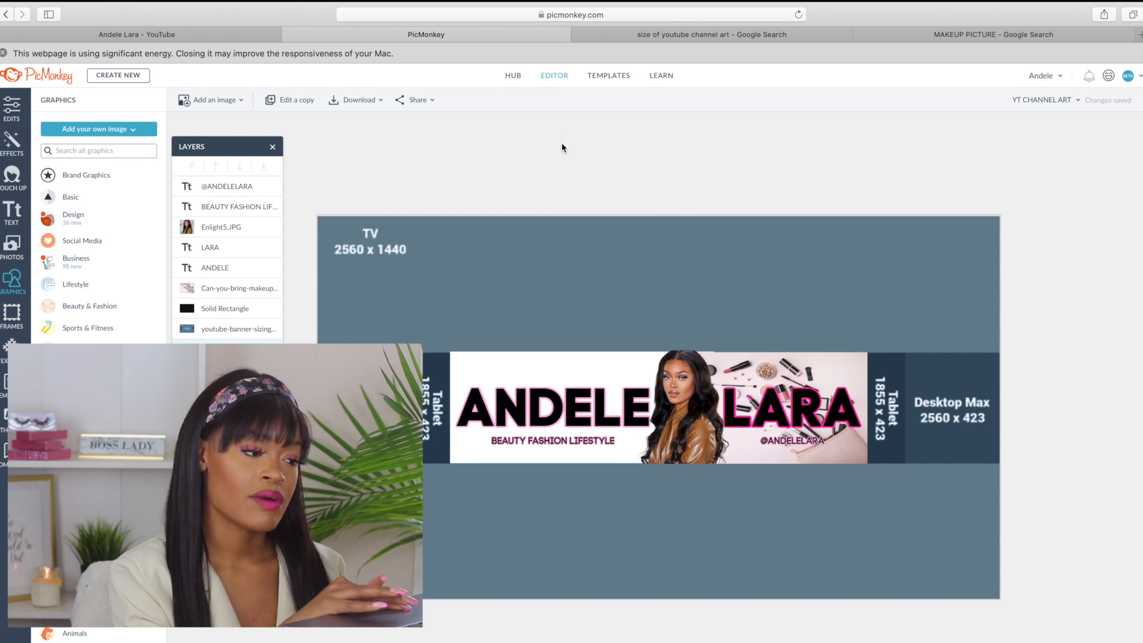
# Nudge the LARA text slightly upward
pyautogui.click(526, 409)
pyautogui.click(526, 406)
pyautogui.click(754, 400)
pyautogui.moveTo(754, 399); pyautogui.dragTo(754, 397)
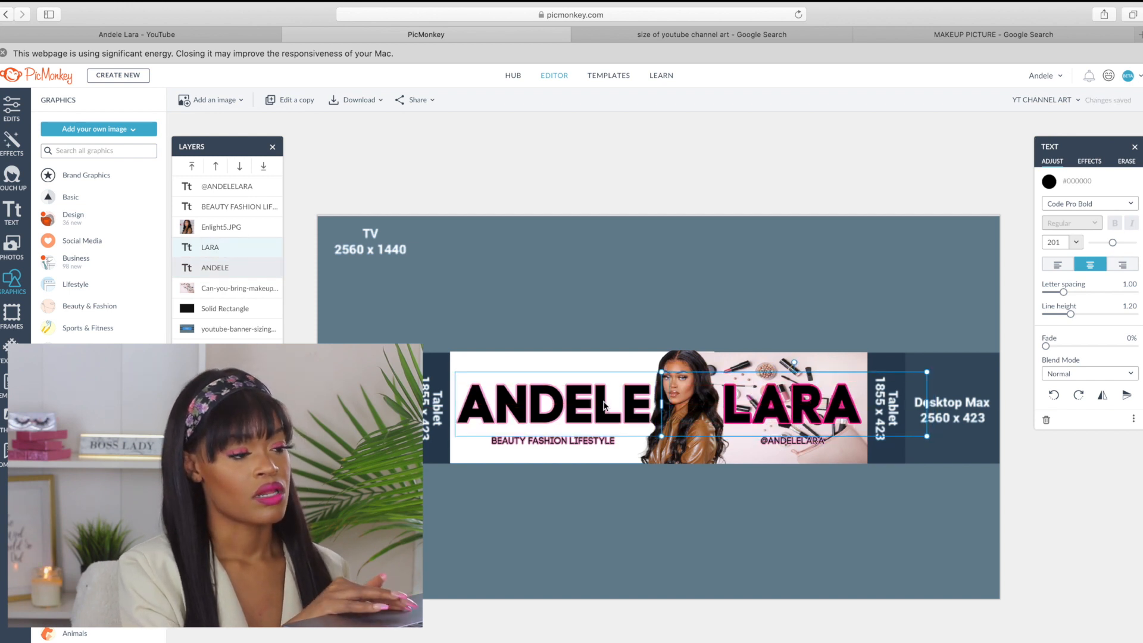
pyautogui.click(536, 593)
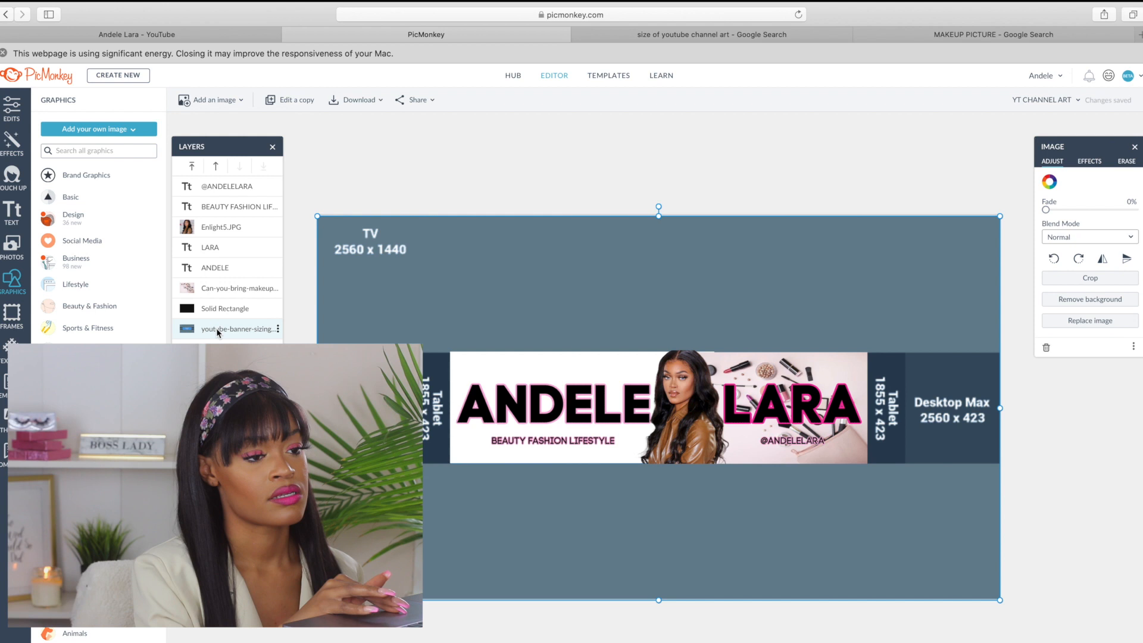
pyautogui.moveTo(1049, 215); pyautogui.dragTo(1135, 211)
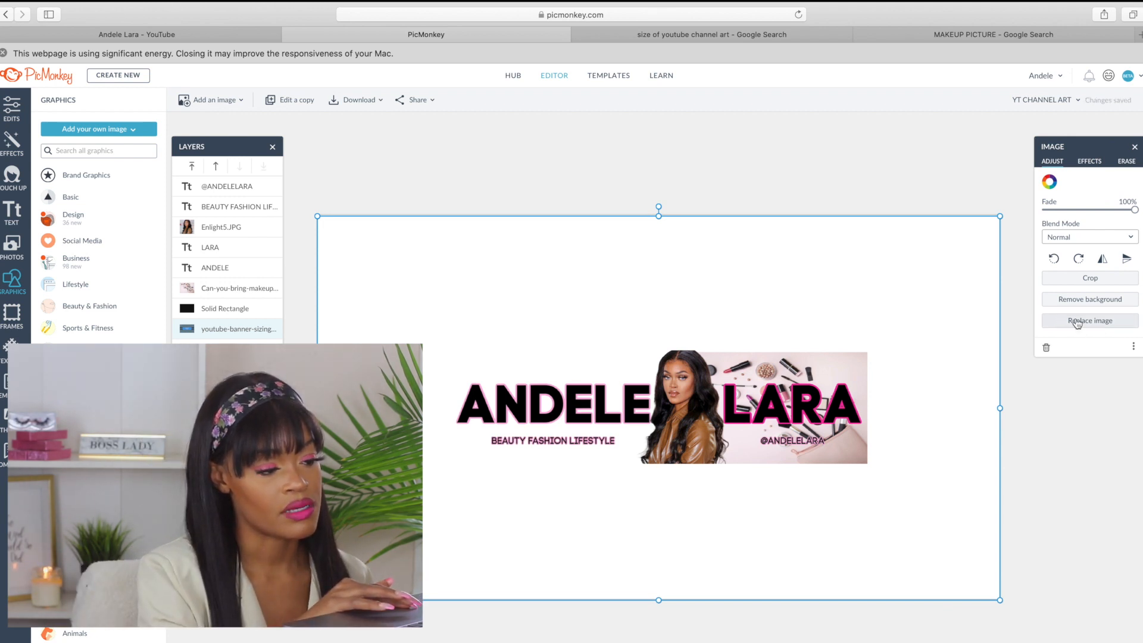
pyautogui.click(793, 441)
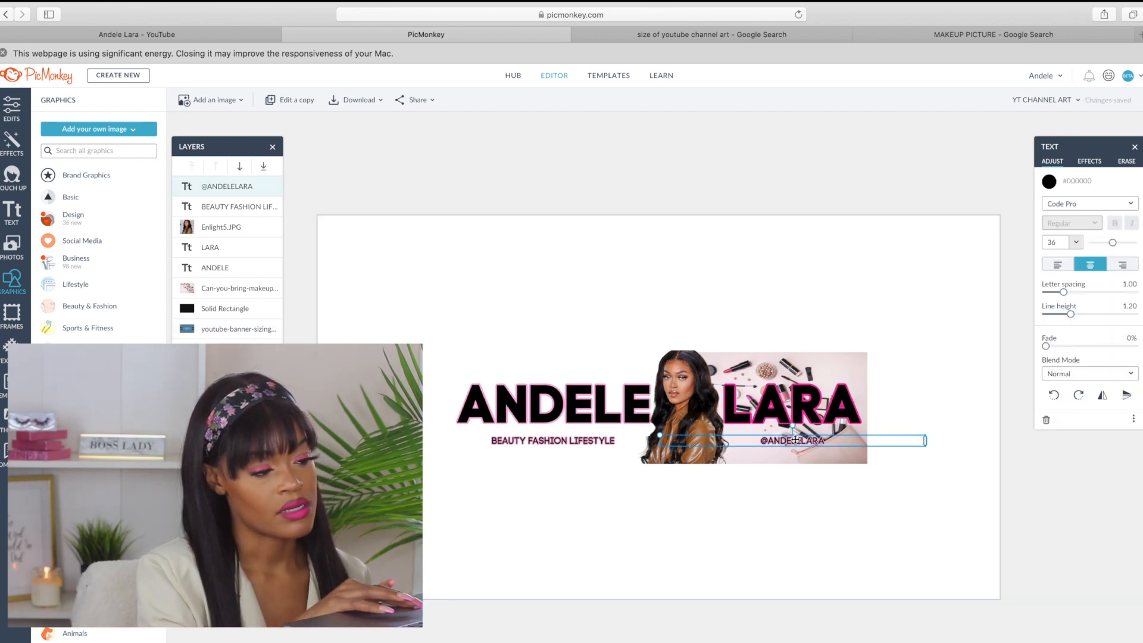
pyautogui.moveTo(796, 439); pyautogui.dragTo(781, 442)
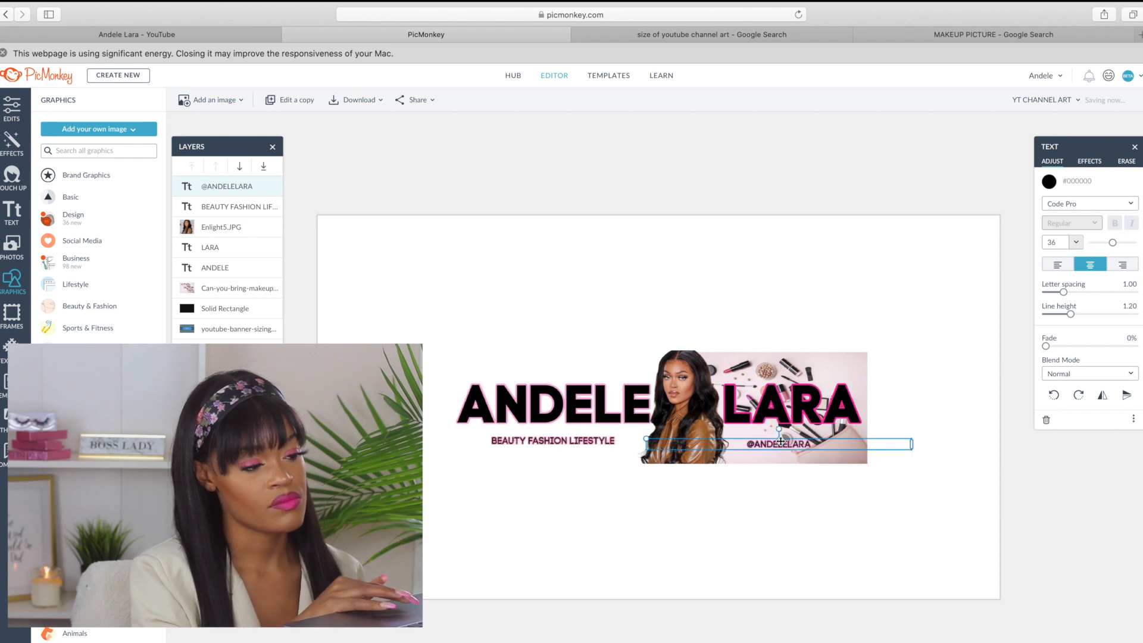
pyautogui.click(771, 483)
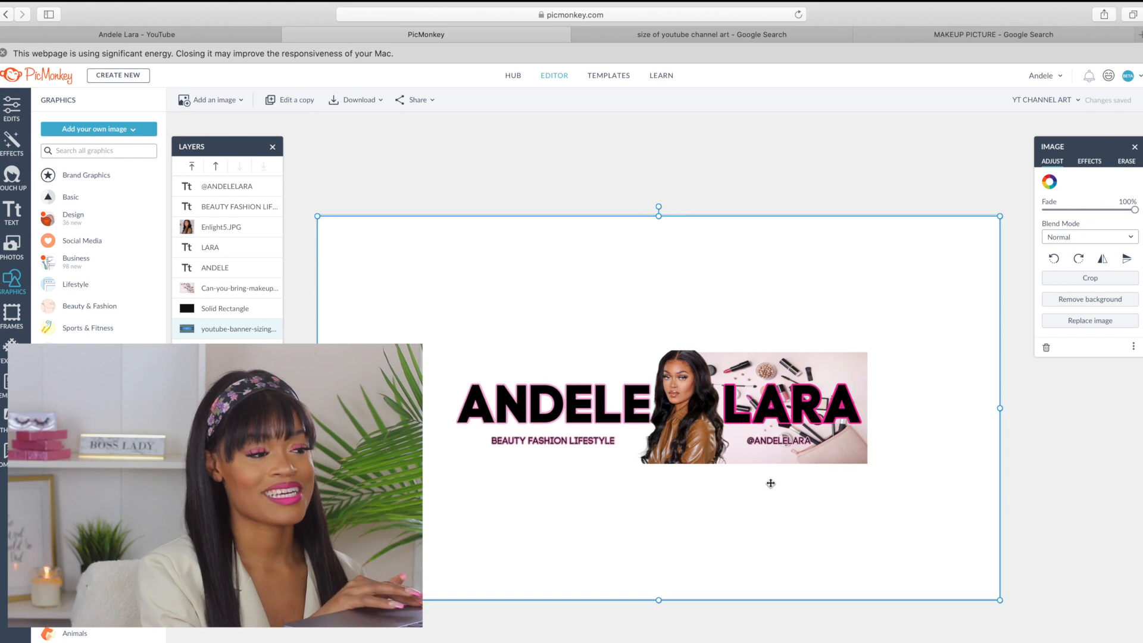
# Check the YouTube channel page, then return to preview the finished banner
pyautogui.click(213, 27)
pyautogui.click(443, 37)
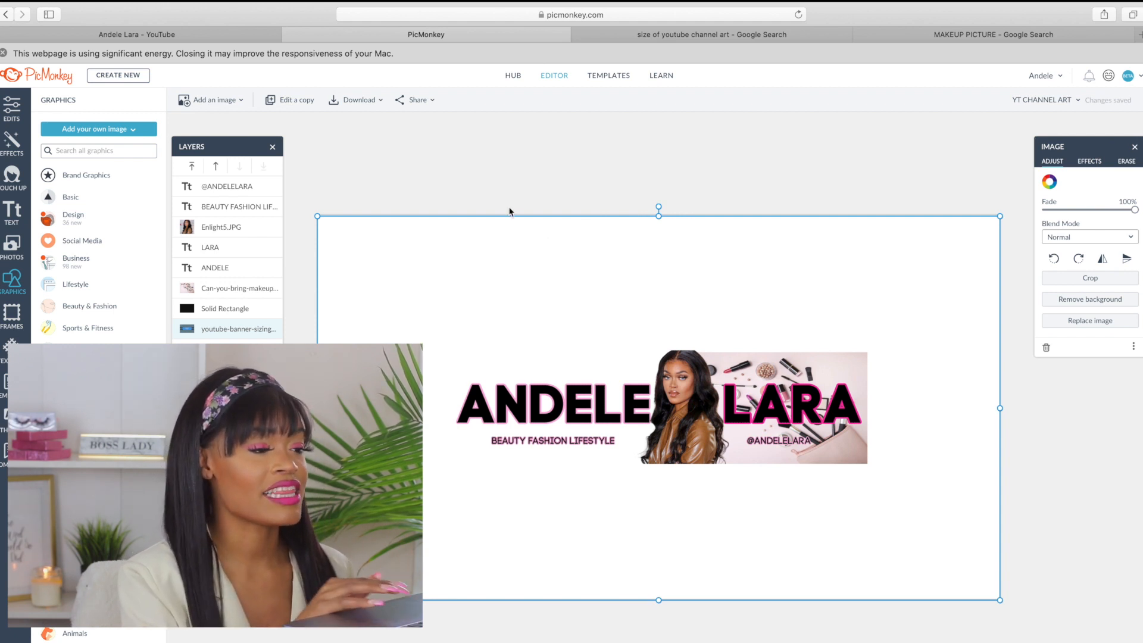
pyautogui.click(446, 152)
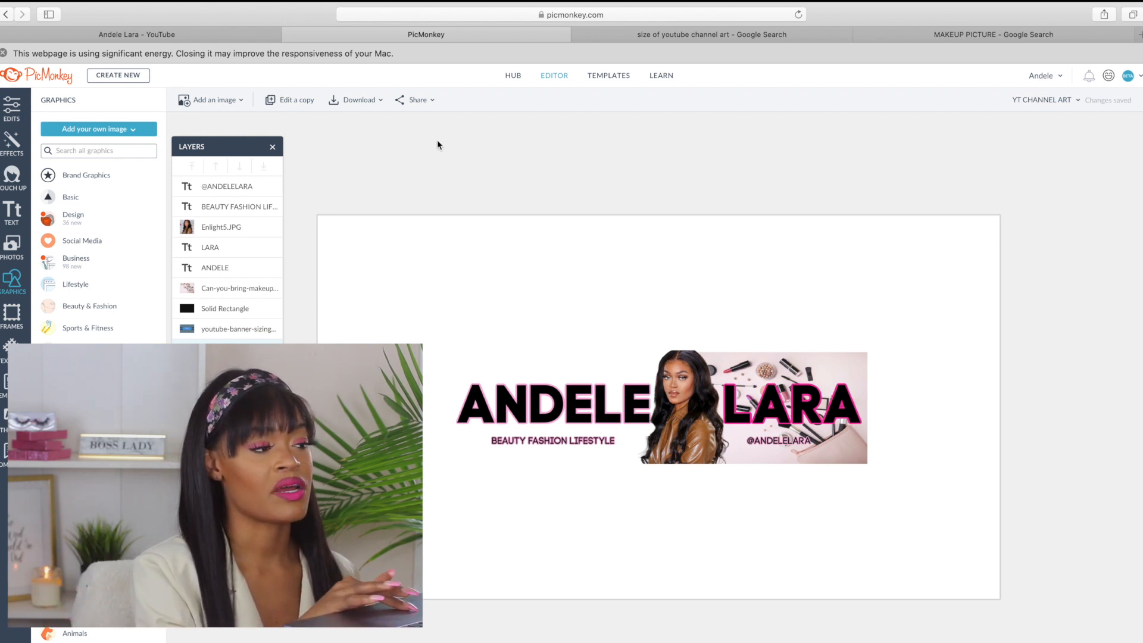
# On YouTube's channel art upload, try signing in to online storage, which reports the feature unavailable
pyautogui.click(350, 101)
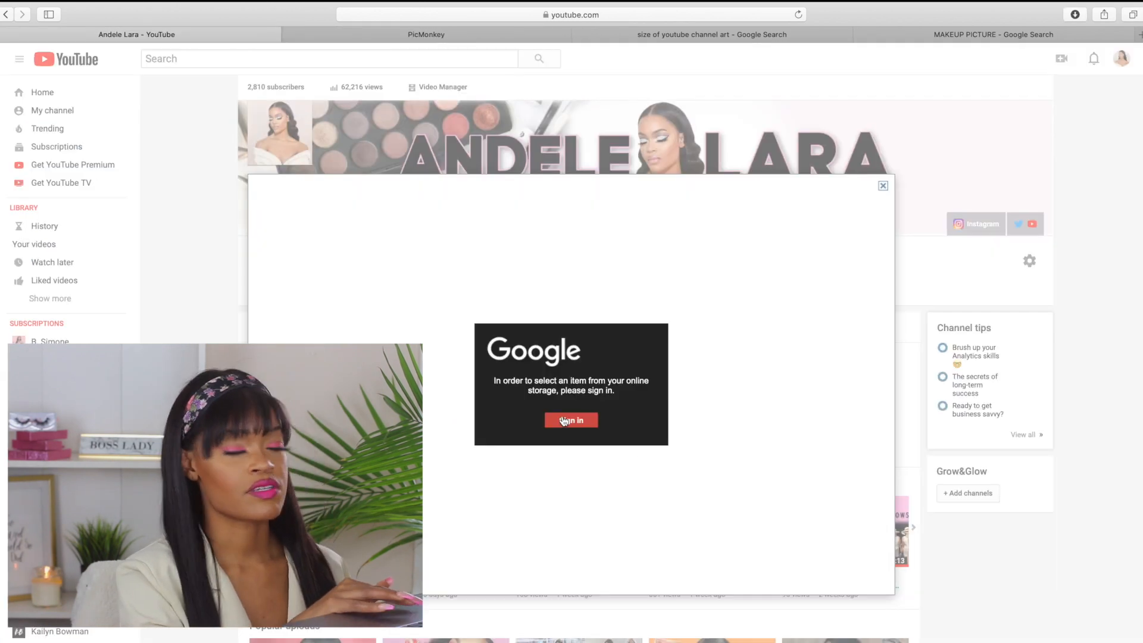
pyautogui.click(563, 421)
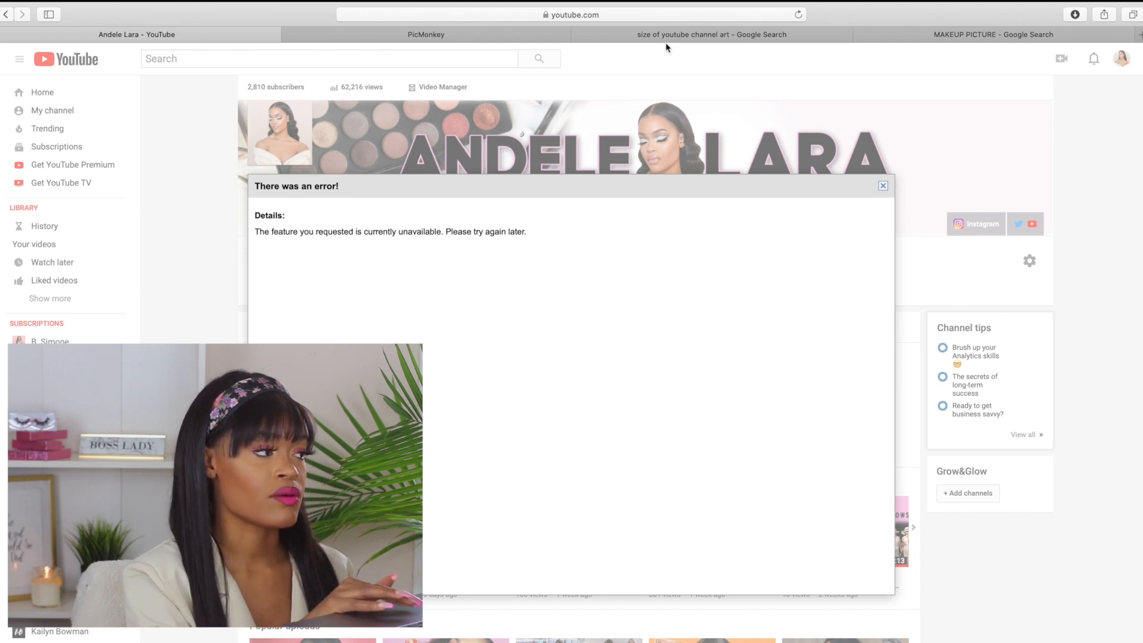
pyautogui.moveTo(262, 5)
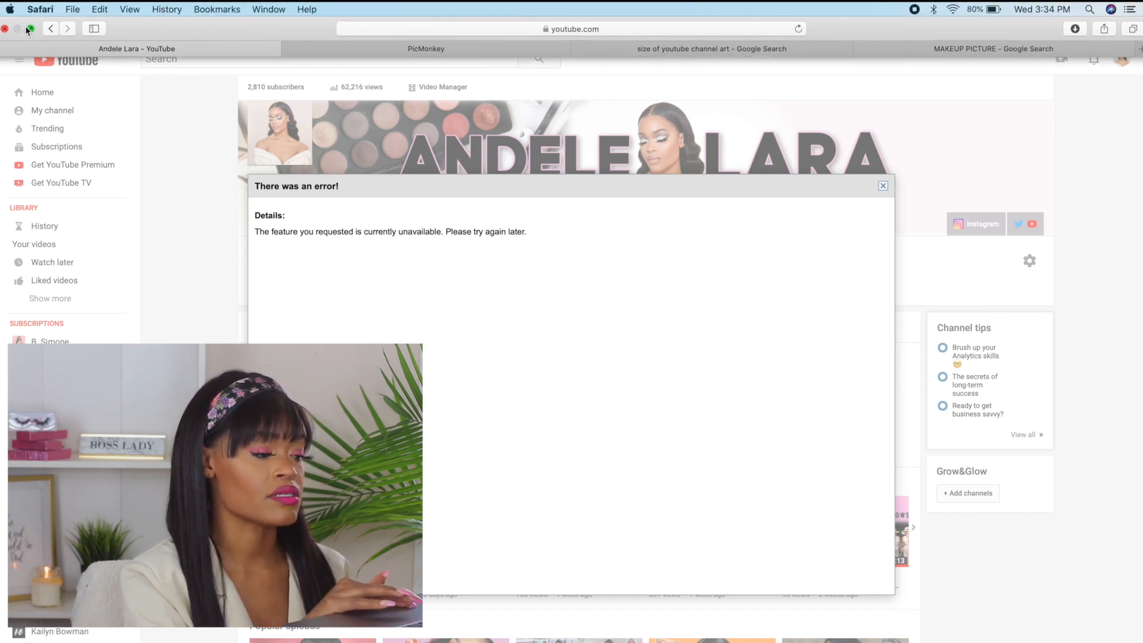
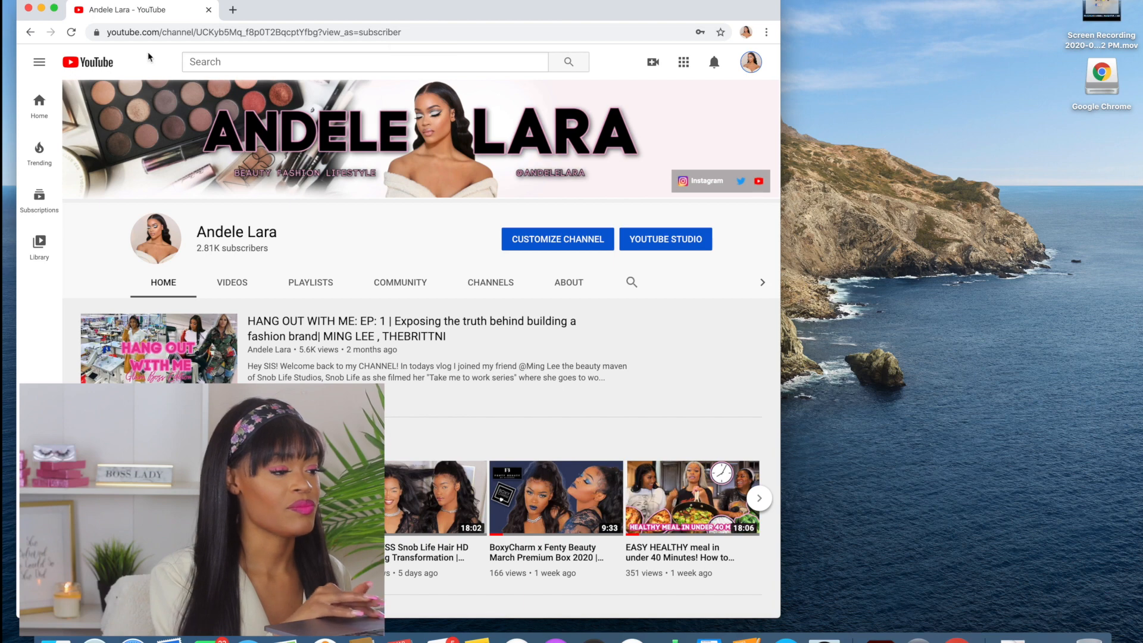
# Maximize the browser and open the channel's customization page with Customize Channel
pyautogui.click(53, 8)
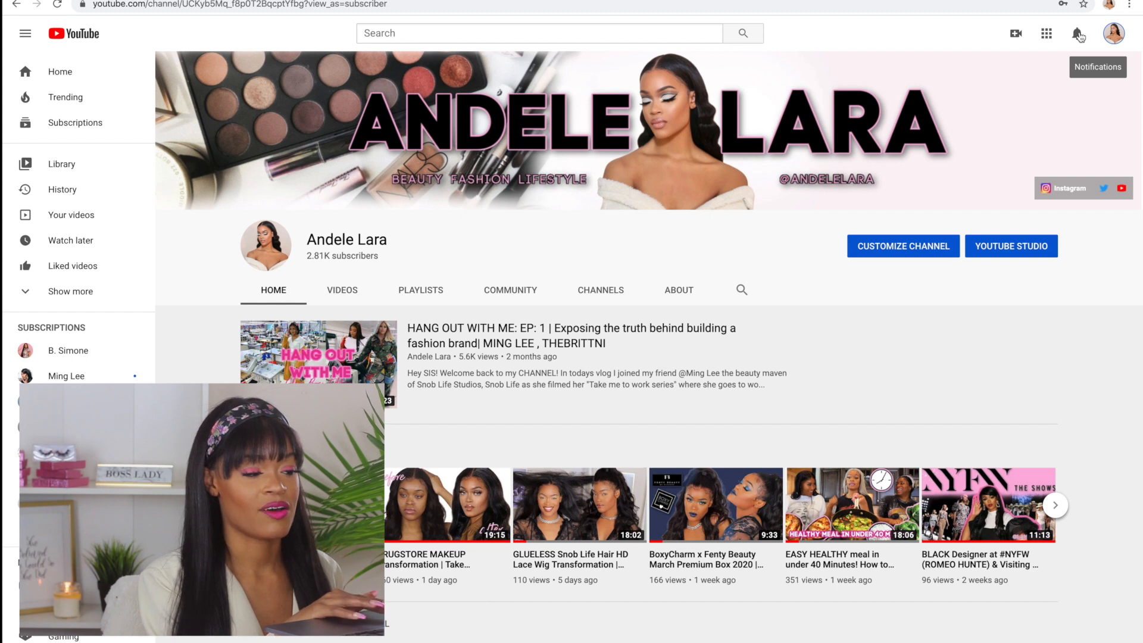
pyautogui.click(902, 252)
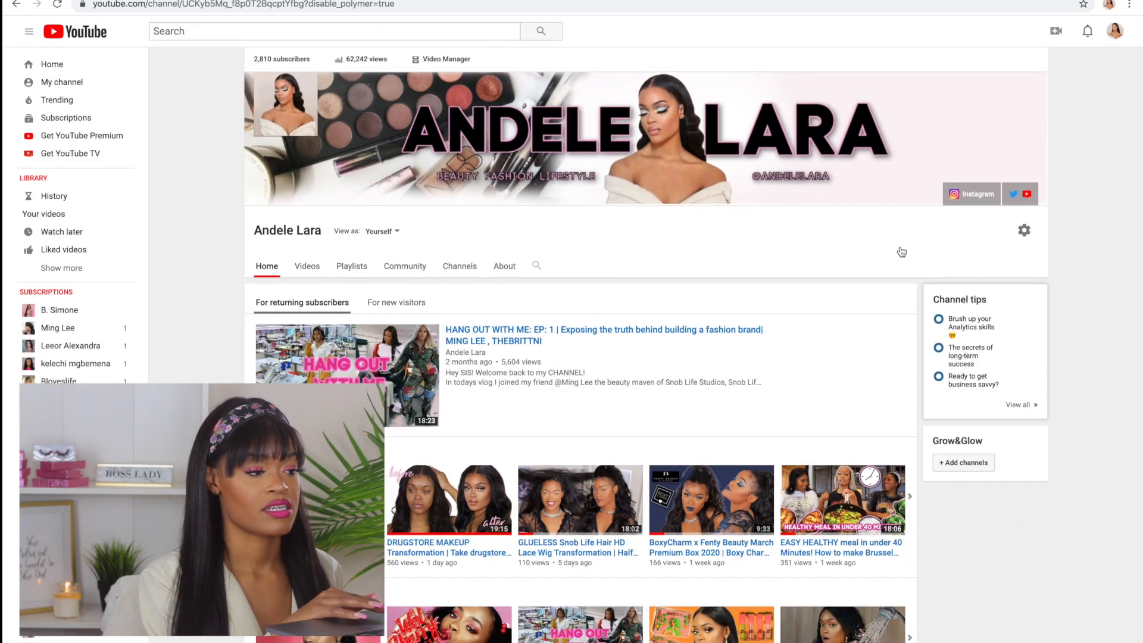
pyautogui.scroll(-1, 902, 252)
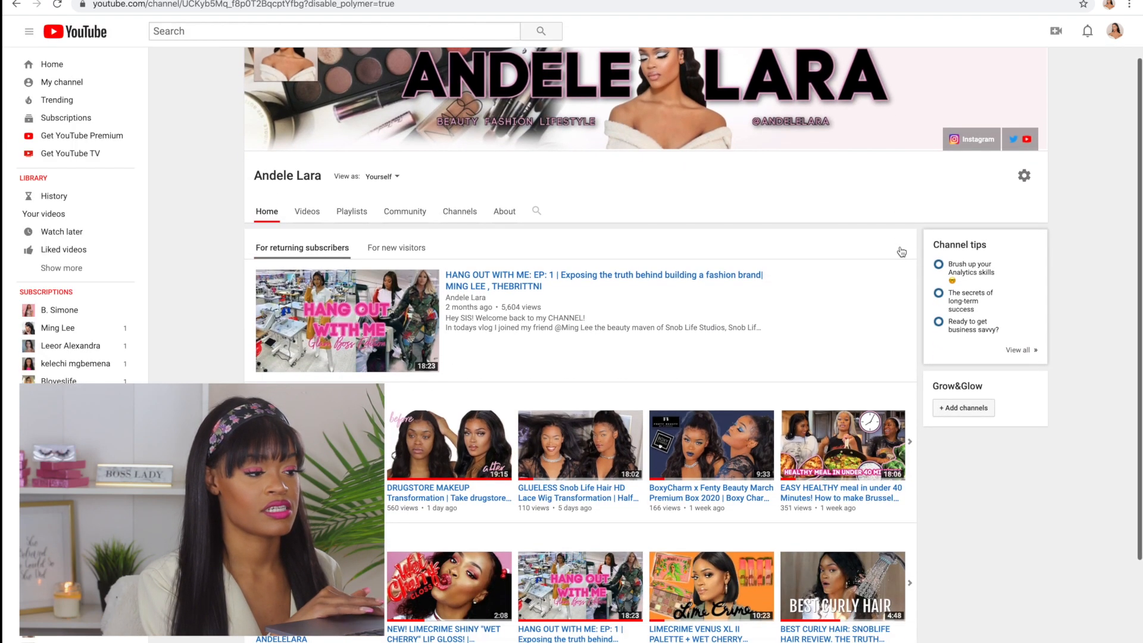
# Open the channel settings and close them without changes
pyautogui.click(1026, 178)
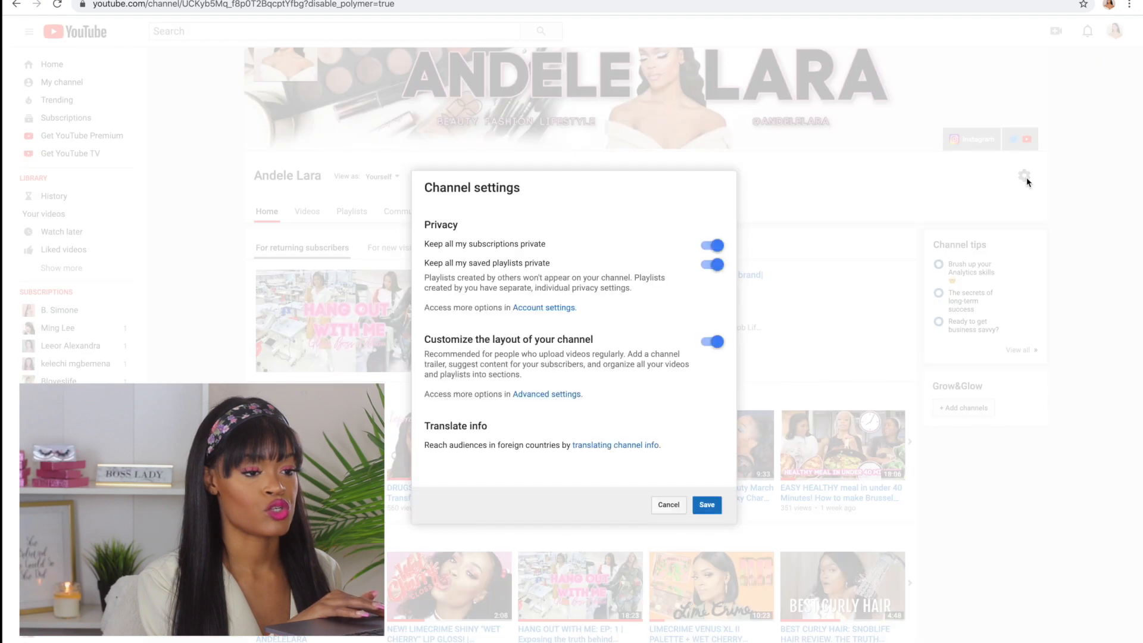
pyautogui.click(664, 505)
pyautogui.scroll(1, 776, 382)
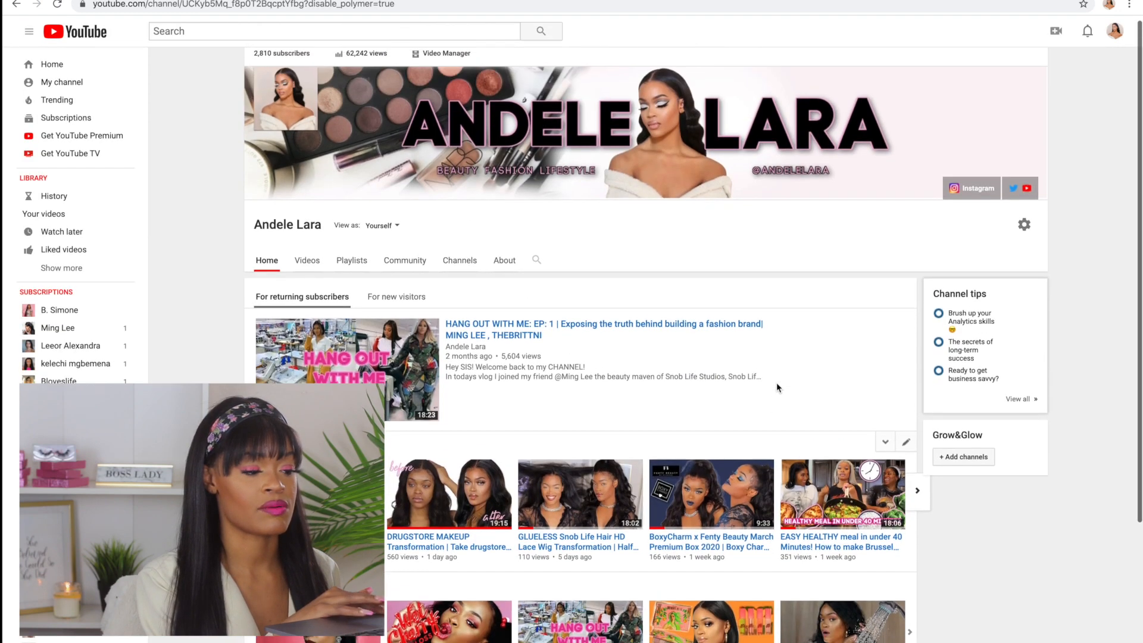
# Replace the channel art with YT CHANNEL ART .png from Downloads
pyautogui.click(1032, 88)
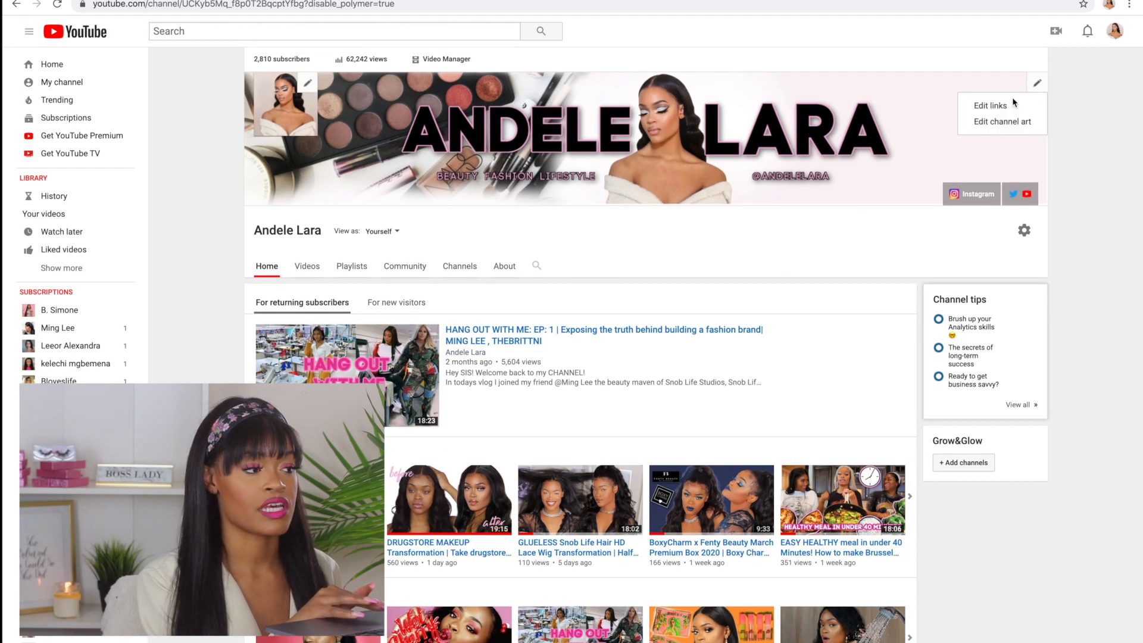
pyautogui.click(997, 121)
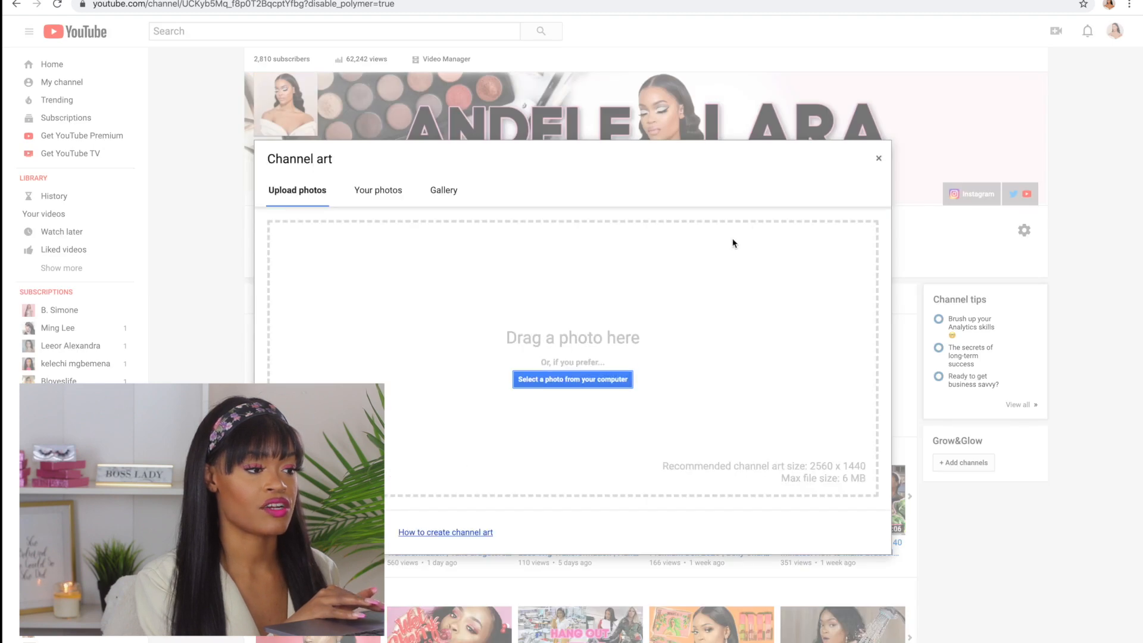
pyautogui.click(576, 381)
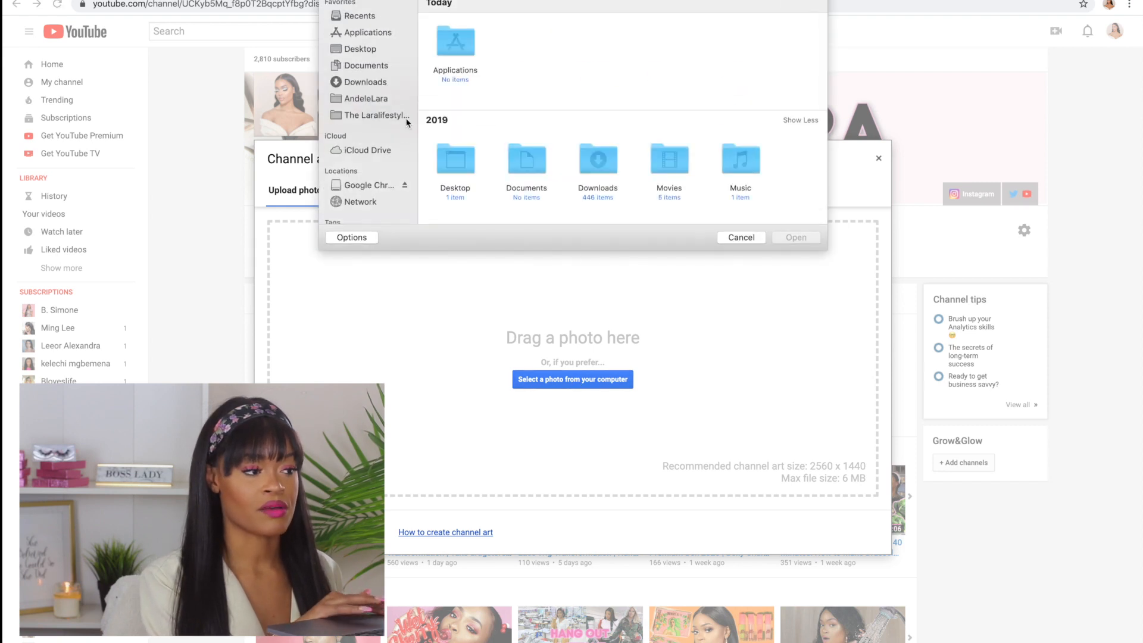
pyautogui.click(361, 83)
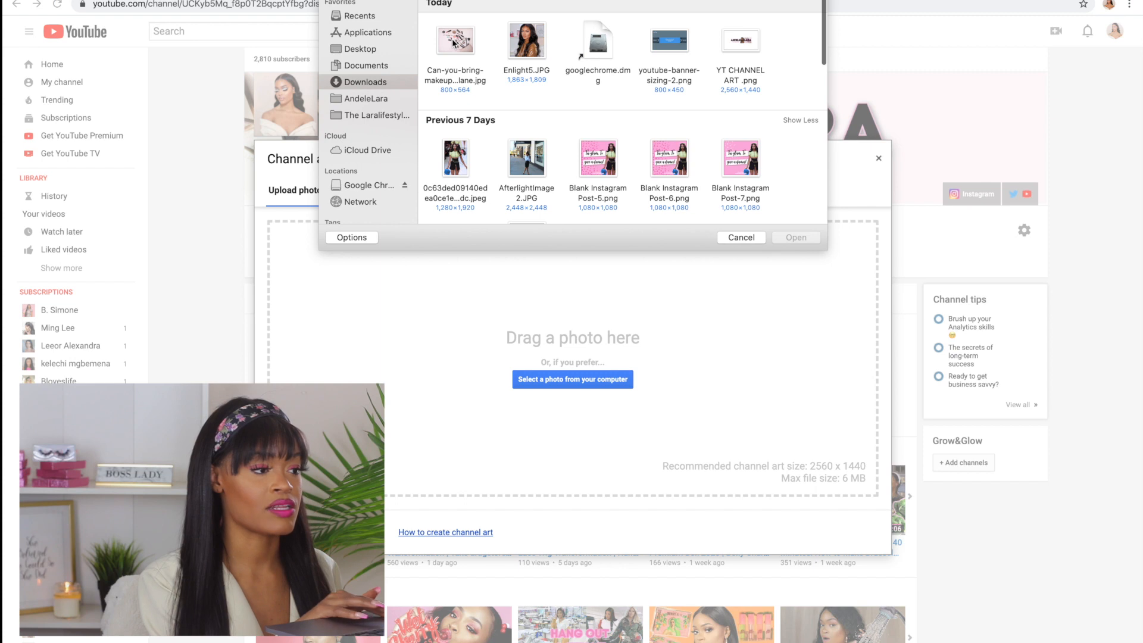
pyautogui.click(745, 48)
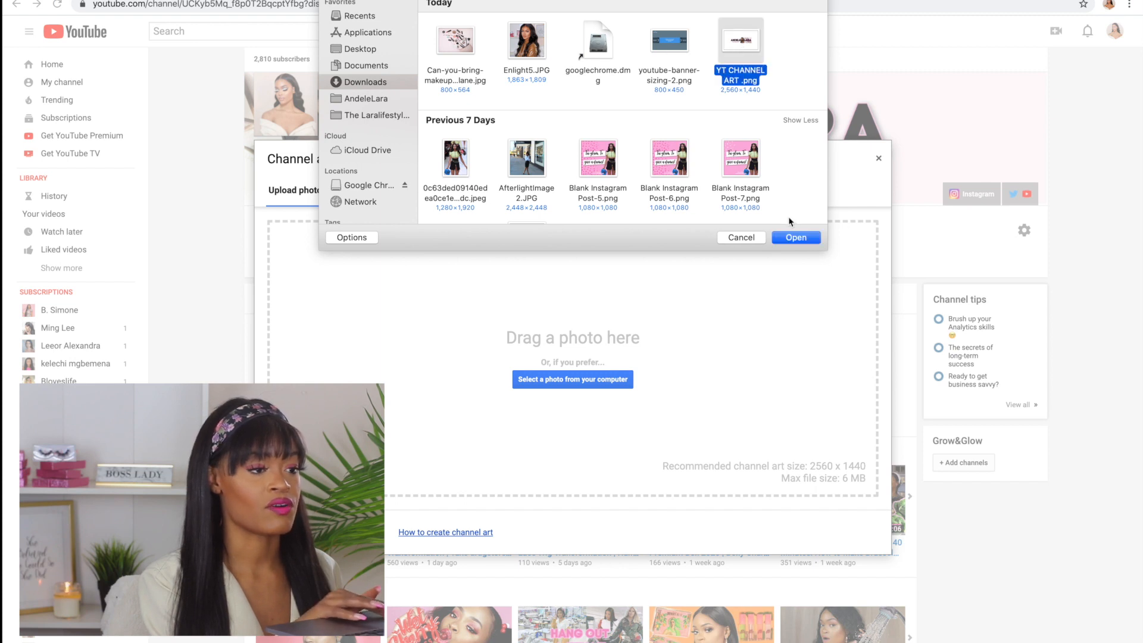
pyautogui.click(794, 237)
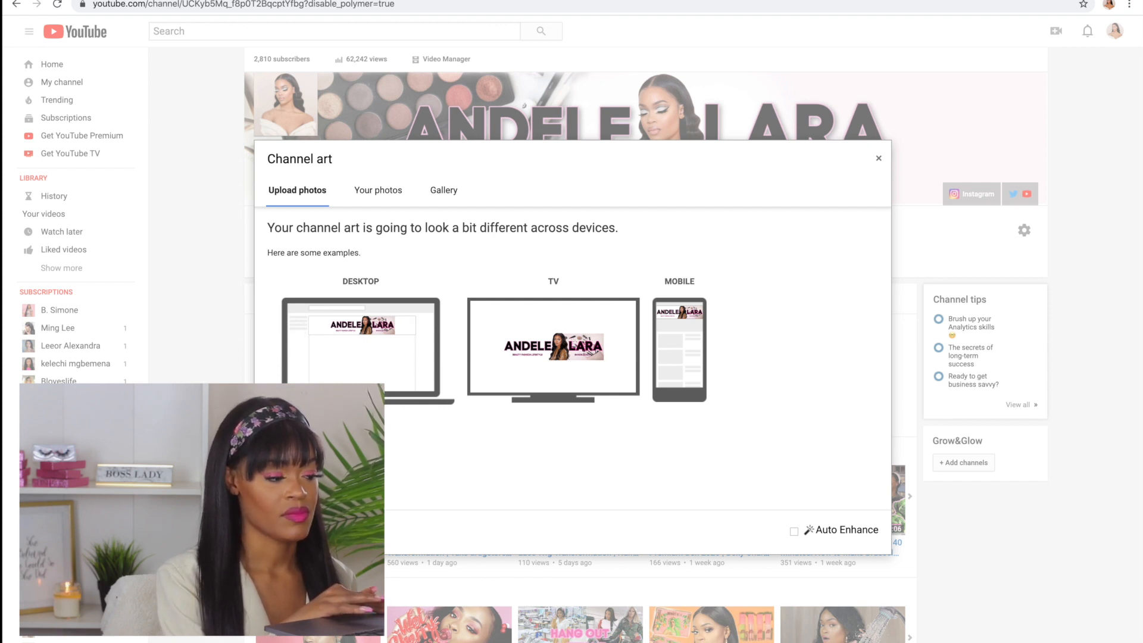
# Save the ANDELE LARA banner as the new channel art
pyautogui.click(287, 530)
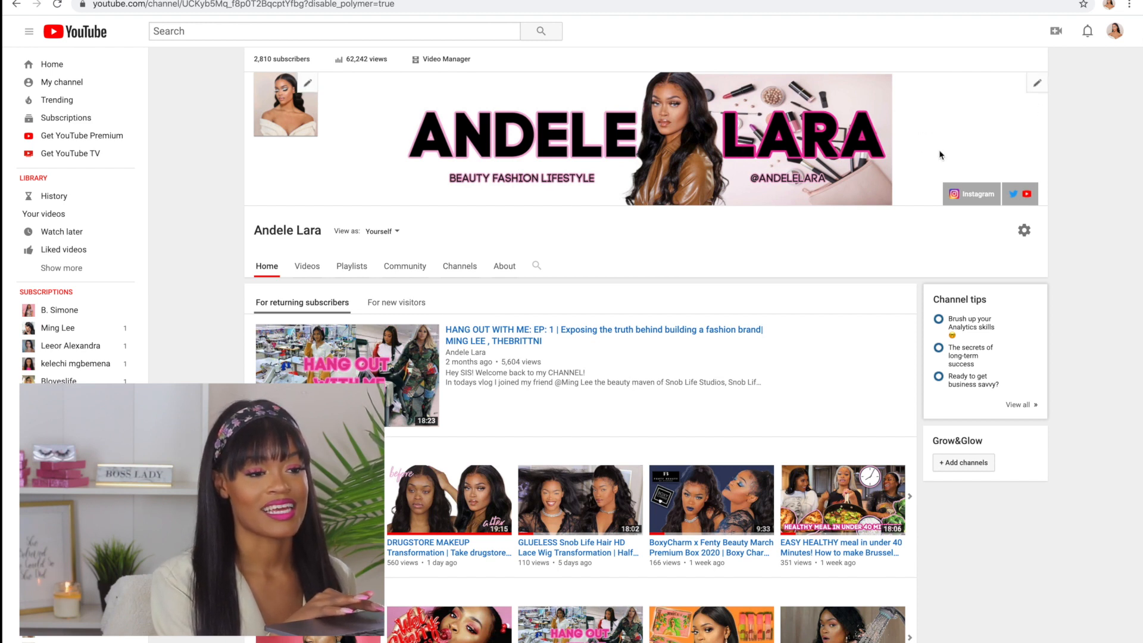
pyautogui.click(1116, 35)
pyautogui.click(822, 139)
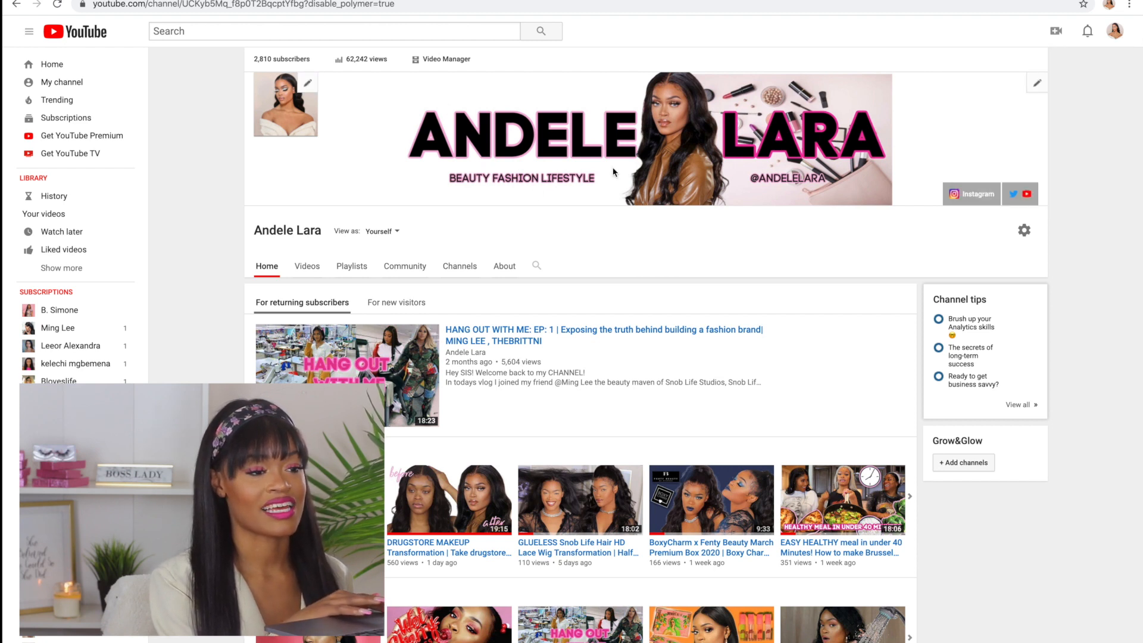
# Go Home, return to Your channel from the avatar menu, and exit full screen
pyautogui.click(76, 65)
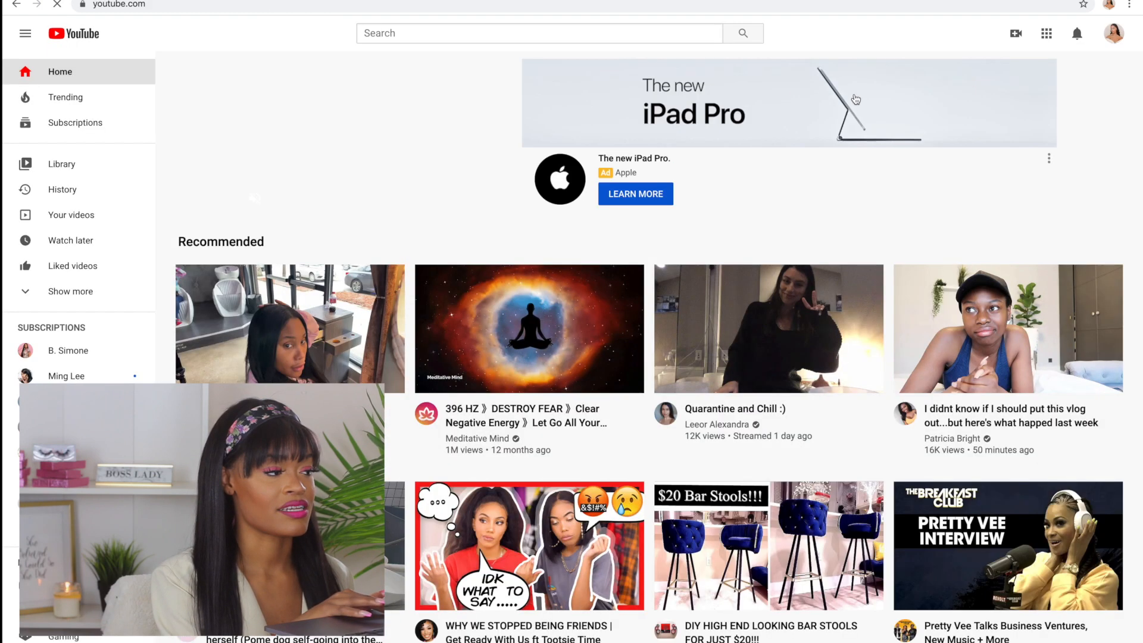
pyautogui.click(1117, 37)
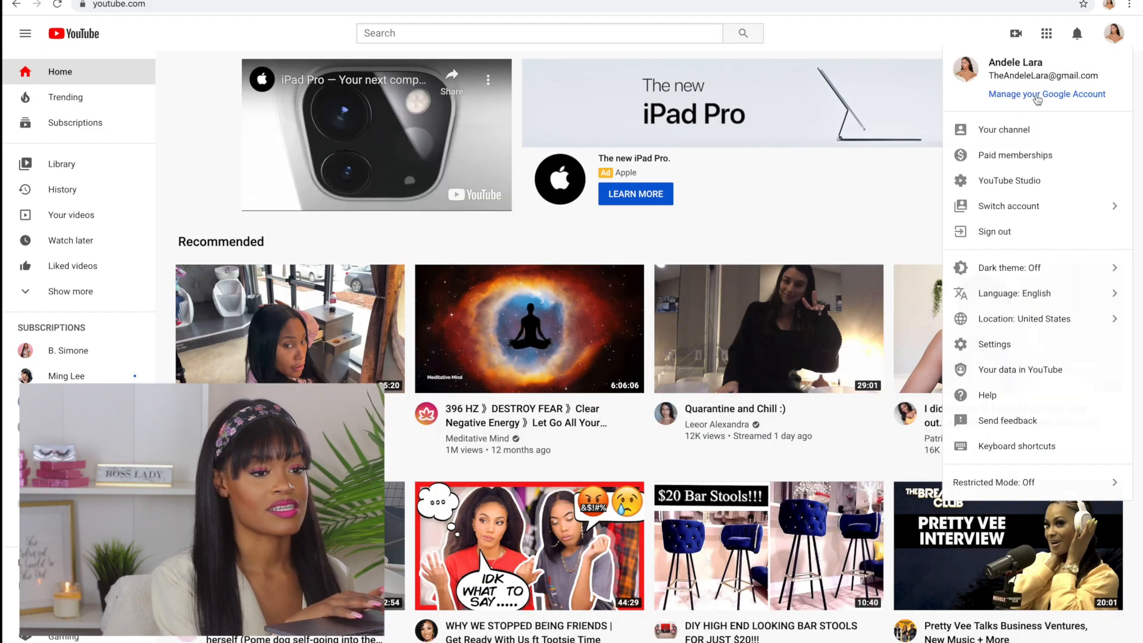
pyautogui.click(1004, 129)
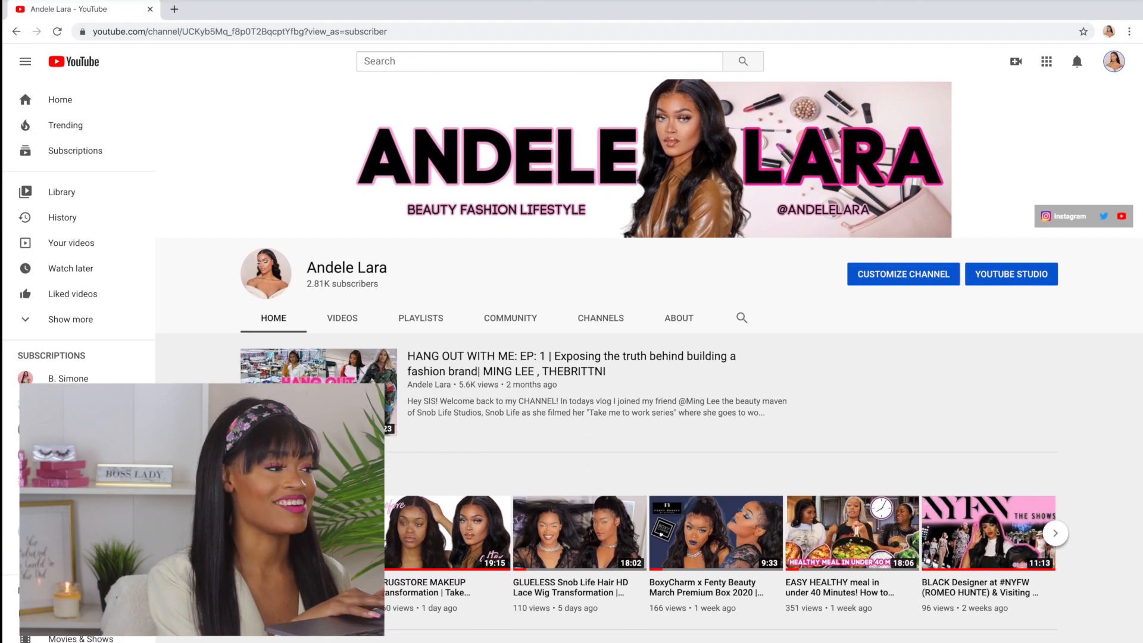
pyautogui.click(39, 1)
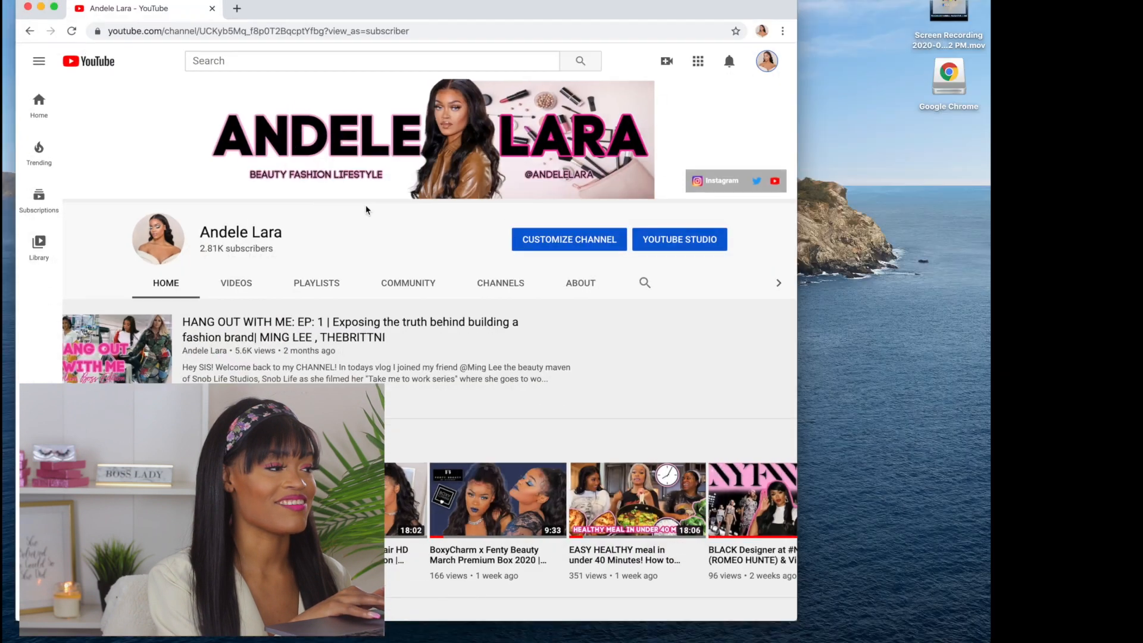
# In PicMonkey, set the youtube-banner-sizing template's fade to 0% to reveal it
pyautogui.click(1051, 641)
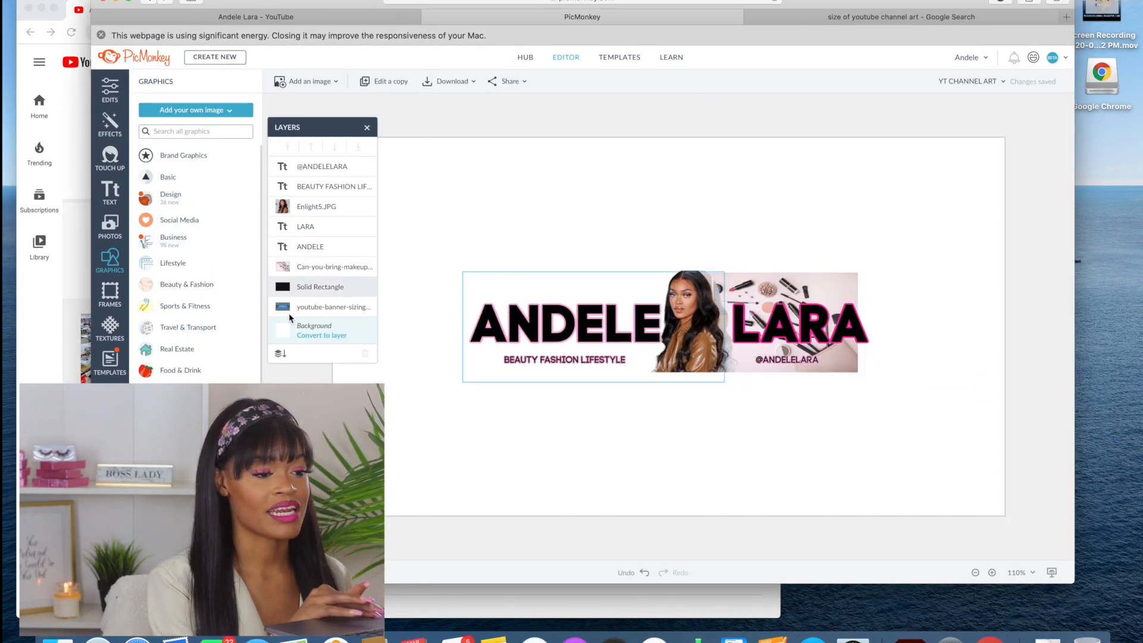
pyautogui.click(861, 239)
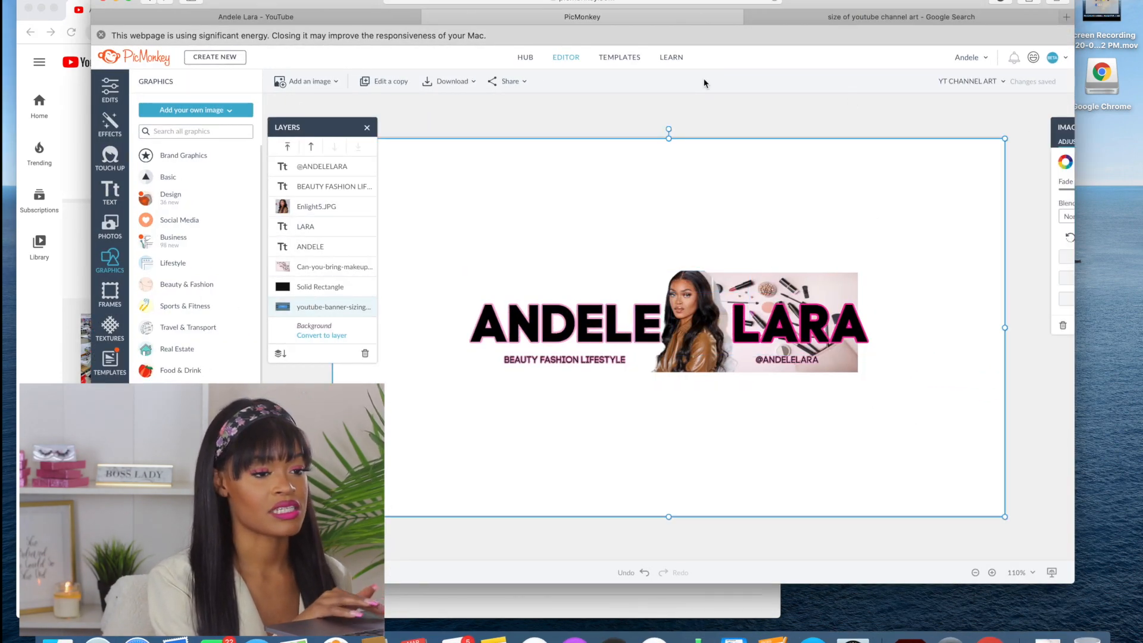
pyautogui.click(131, 1)
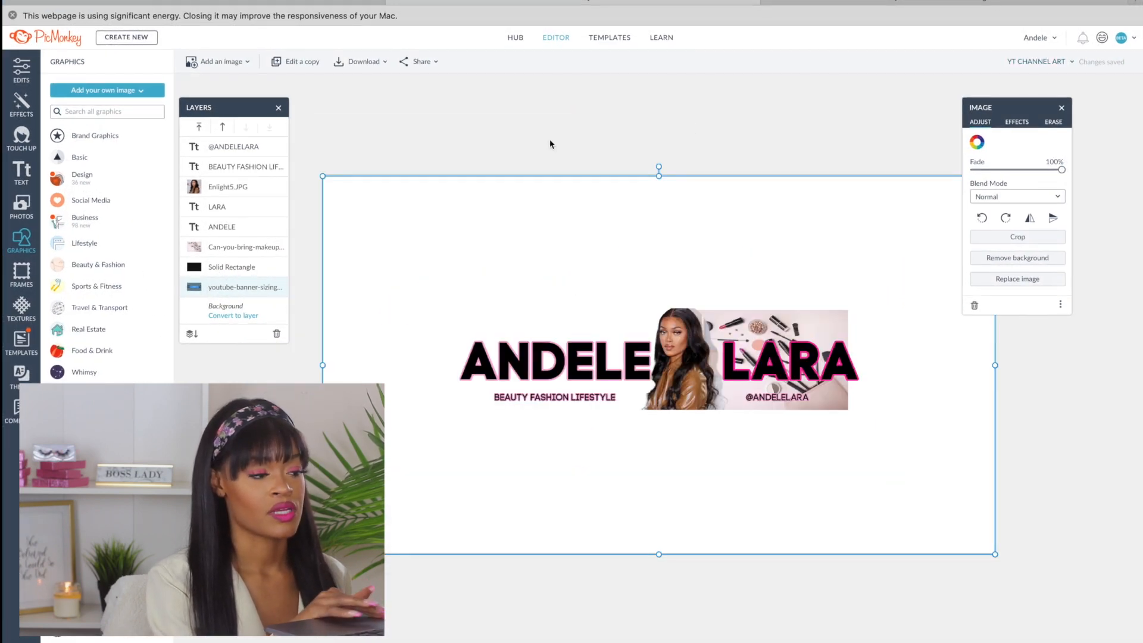
pyautogui.moveTo(1062, 171); pyautogui.dragTo(893, 181)
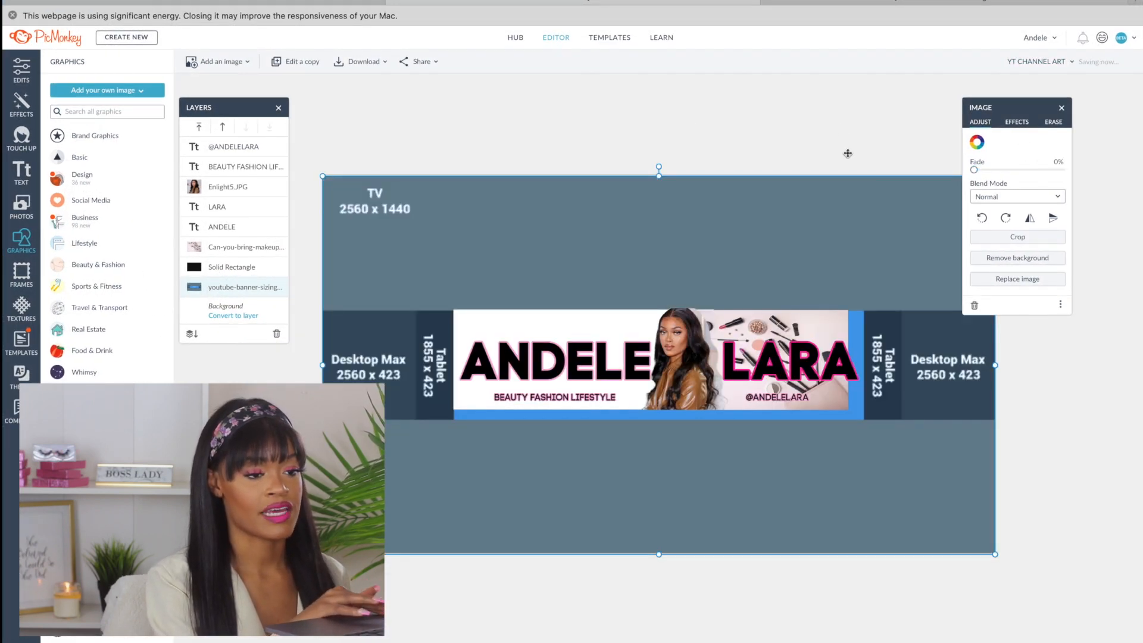
pyautogui.click(841, 92)
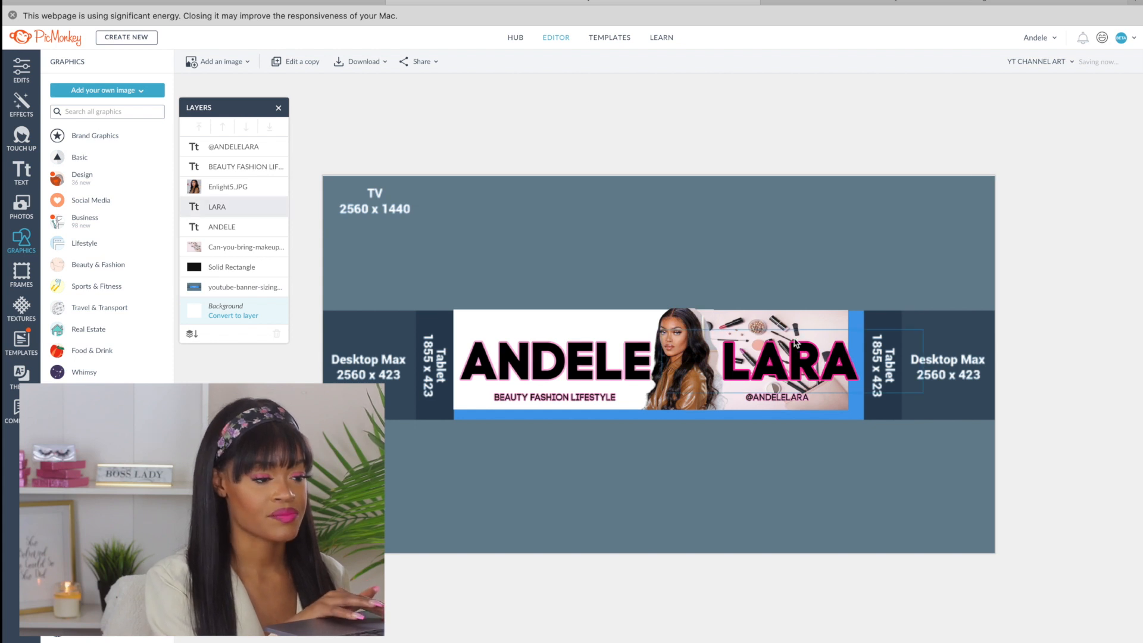
# Shift the Solid Rectangle slightly down and make it a little taller
pyautogui.click(560, 323)
pyautogui.moveTo(561, 327); pyautogui.dragTo(560, 334)
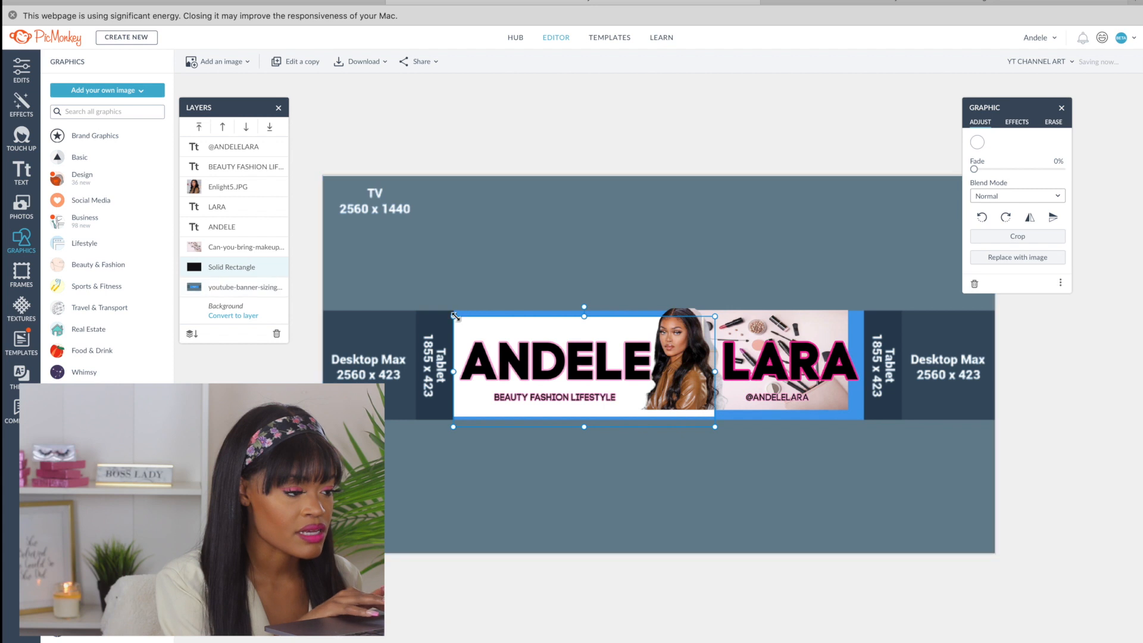
pyautogui.moveTo(586, 319); pyautogui.dragTo(585, 312)
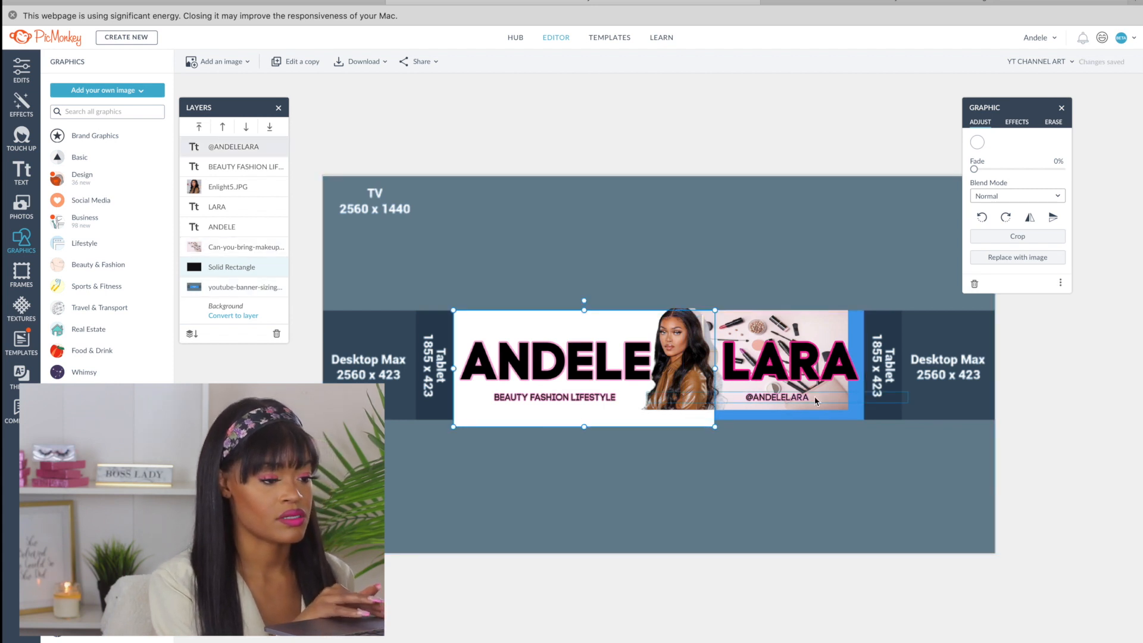
# Resize the makeup image to fill the 1855 x 423 tablet area
pyautogui.click(777, 397)
pyautogui.click(840, 312)
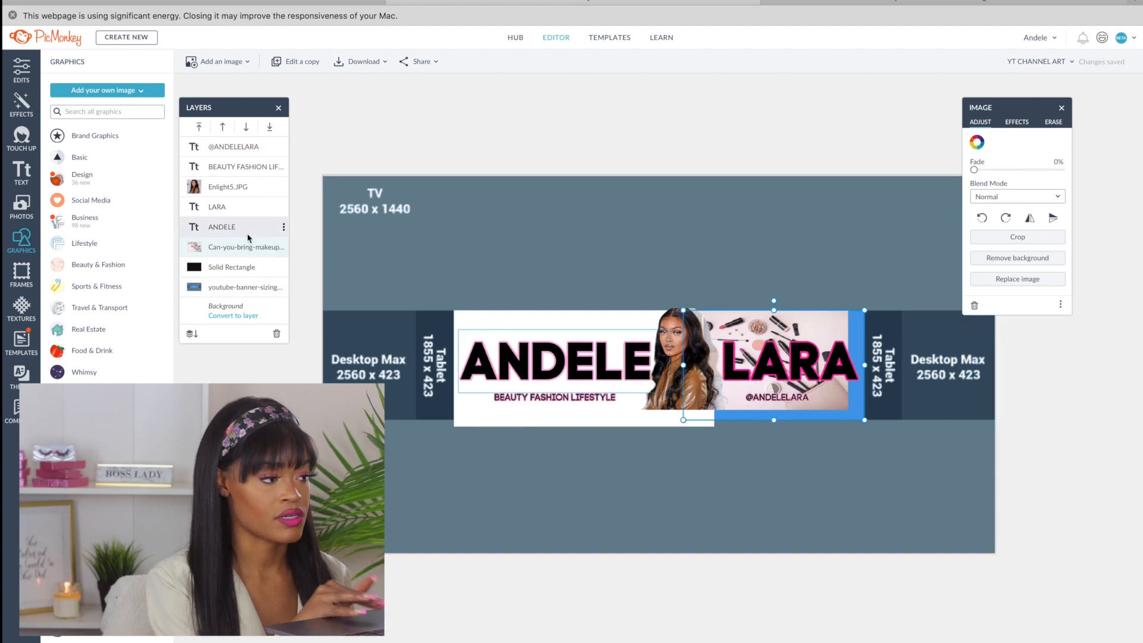
pyautogui.moveTo(864, 310); pyautogui.dragTo(820, 320)
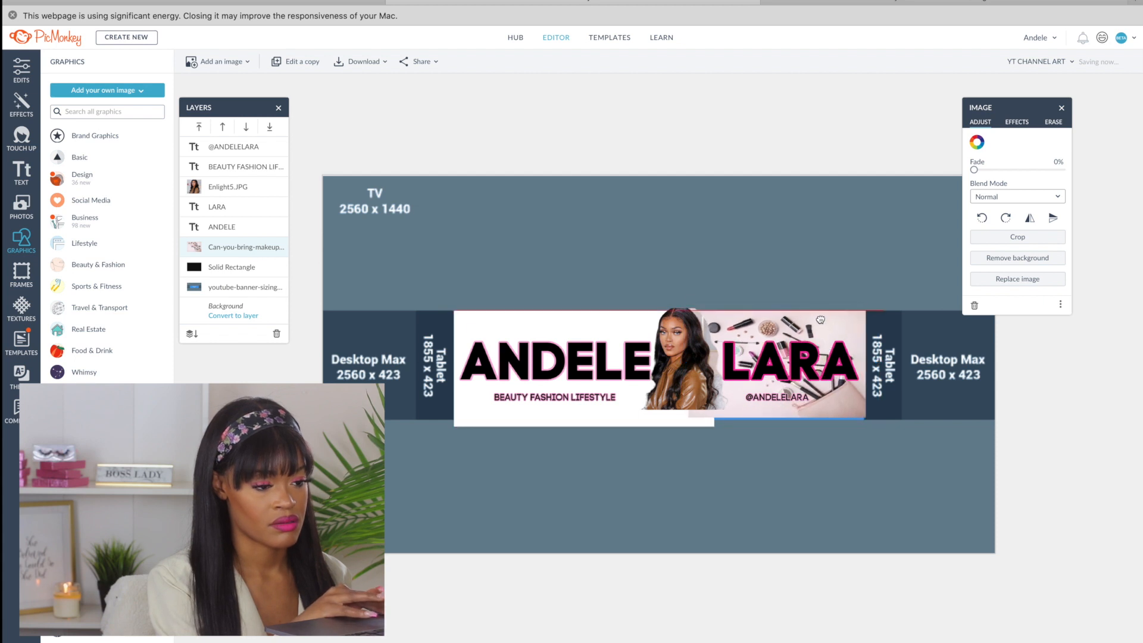
pyautogui.moveTo(787, 428)
pyautogui.mouseDown()
pyautogui.moveTo(801, 407)
pyautogui.moveTo(789, 406)
pyautogui.mouseUp()
pyautogui.moveTo(766, 306); pyautogui.dragTo(766, 310)
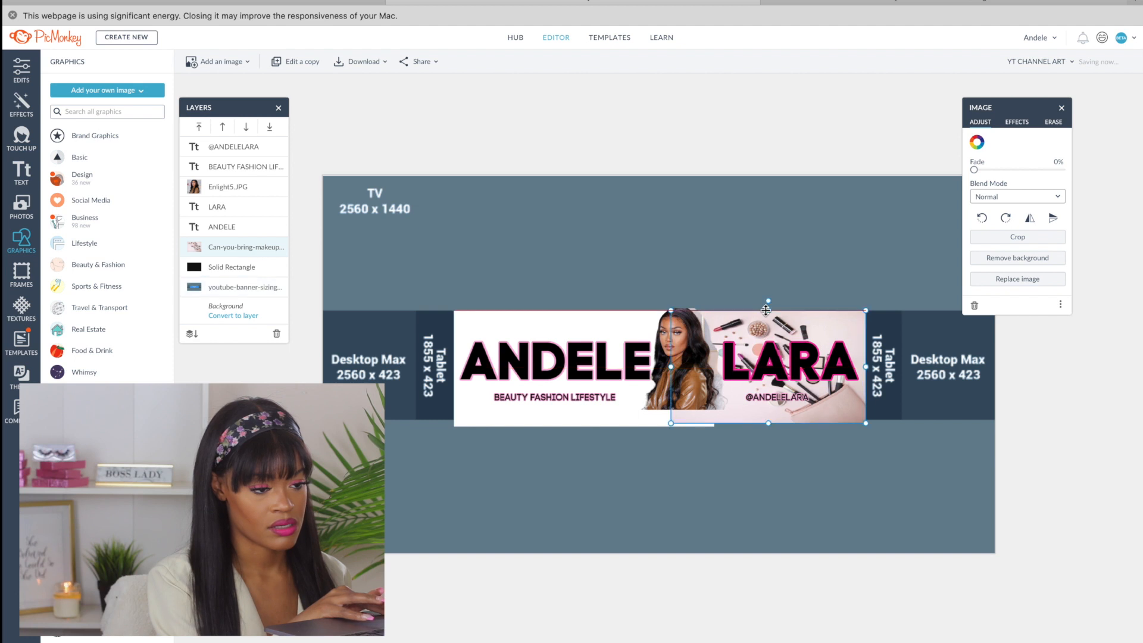
# Shrink the woman's photo and place it between ANDELE and LARA
pyautogui.click(583, 424)
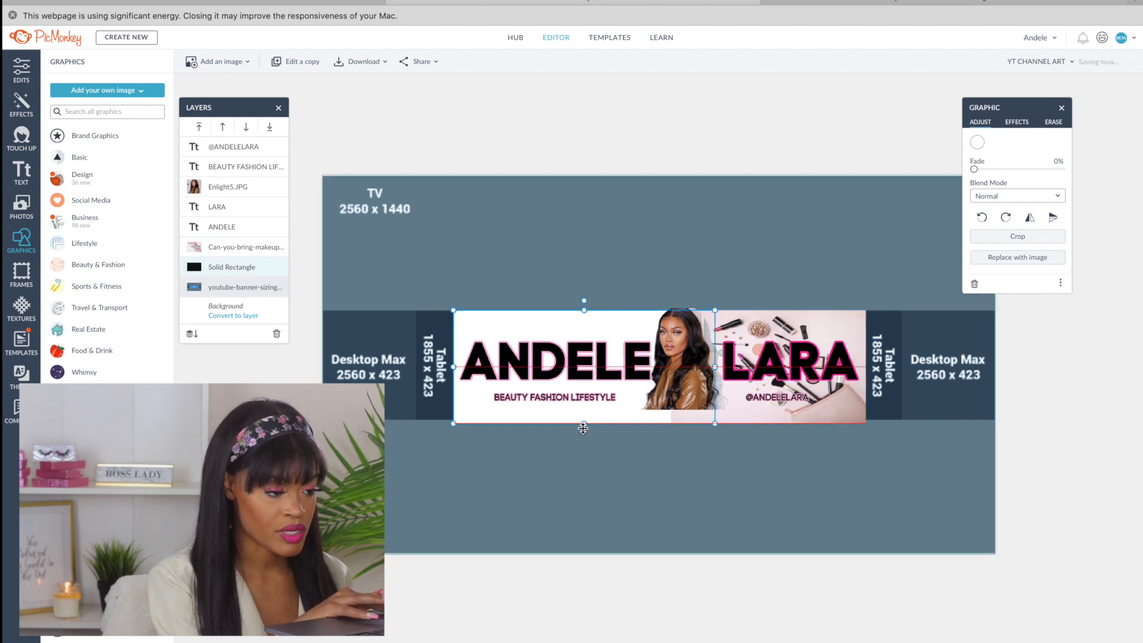
pyautogui.click(685, 333)
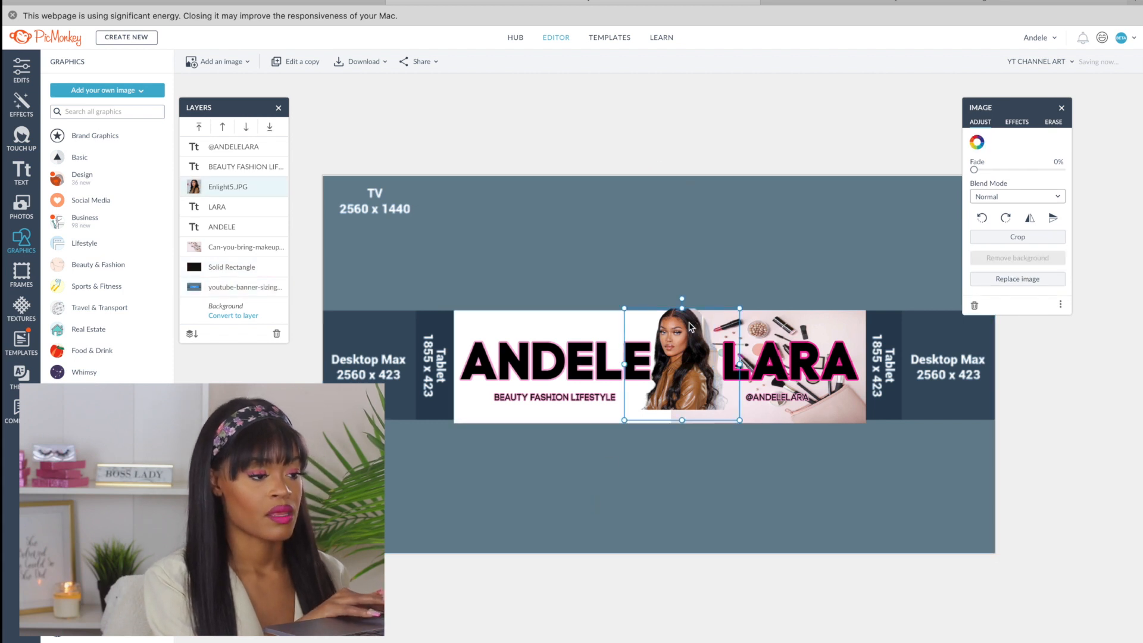
pyautogui.moveTo(689, 326); pyautogui.dragTo(673, 337)
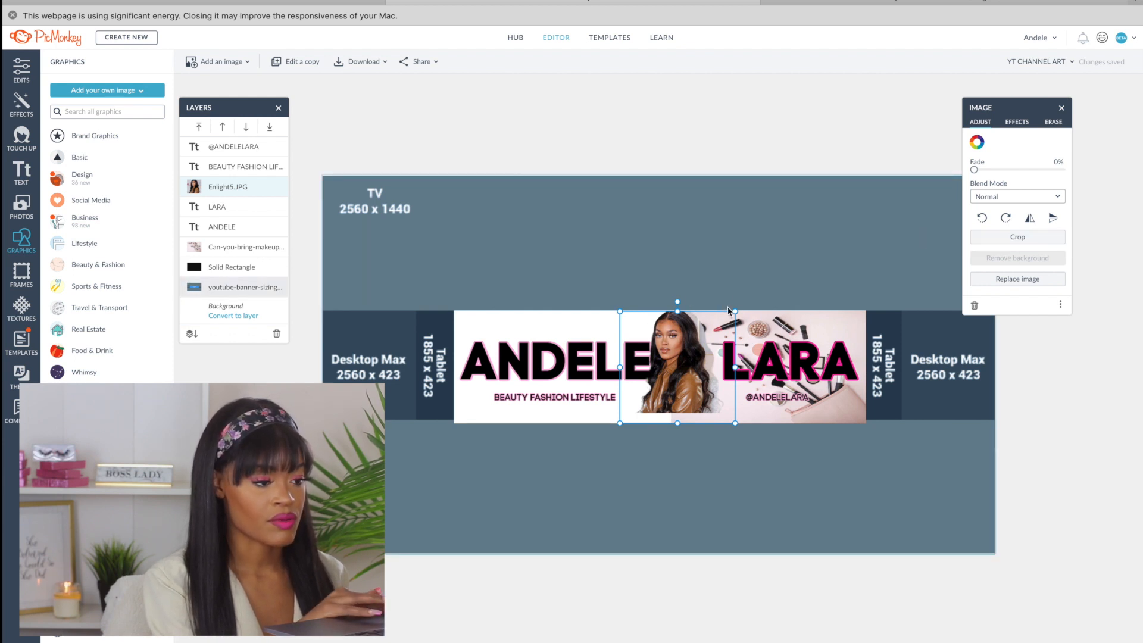
pyautogui.moveTo(733, 314); pyautogui.dragTo(844, 246)
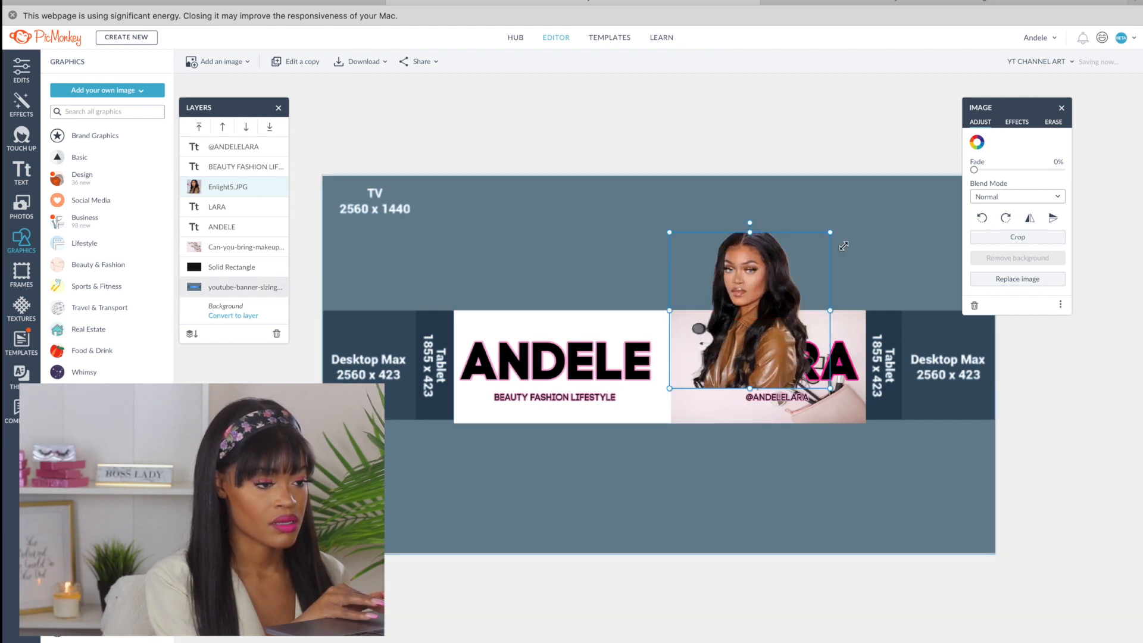
pyautogui.moveTo(831, 234); pyautogui.dragTo(788, 283)
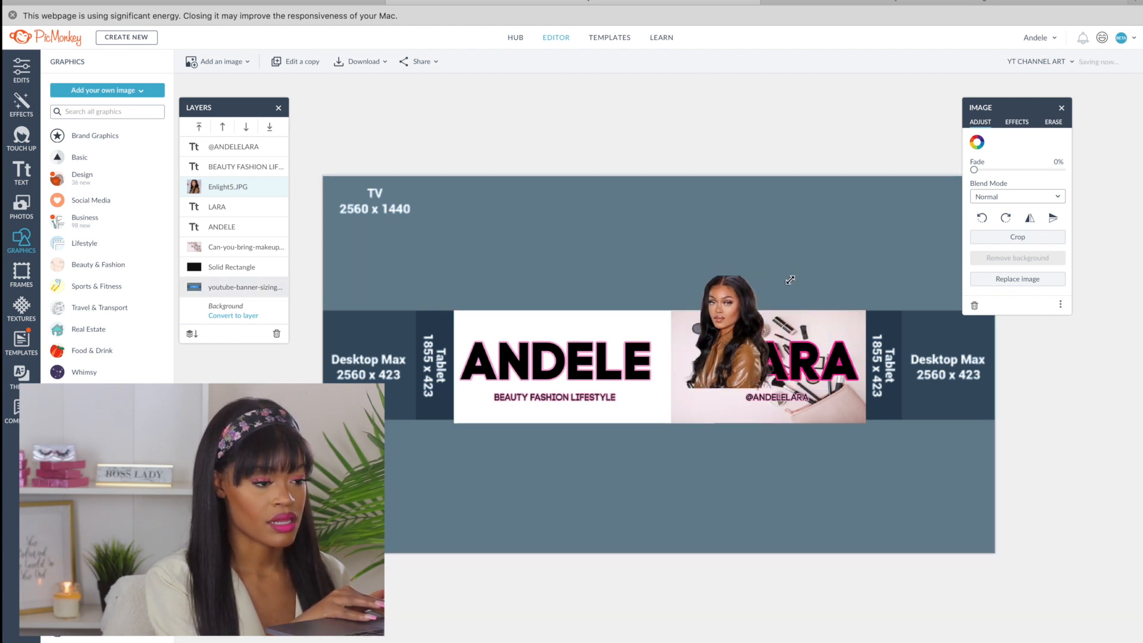
pyautogui.moveTo(720, 297); pyautogui.dragTo(675, 327)
# Stretch the white rectangle to the canvas's left edge
pyautogui.click(714, 238)
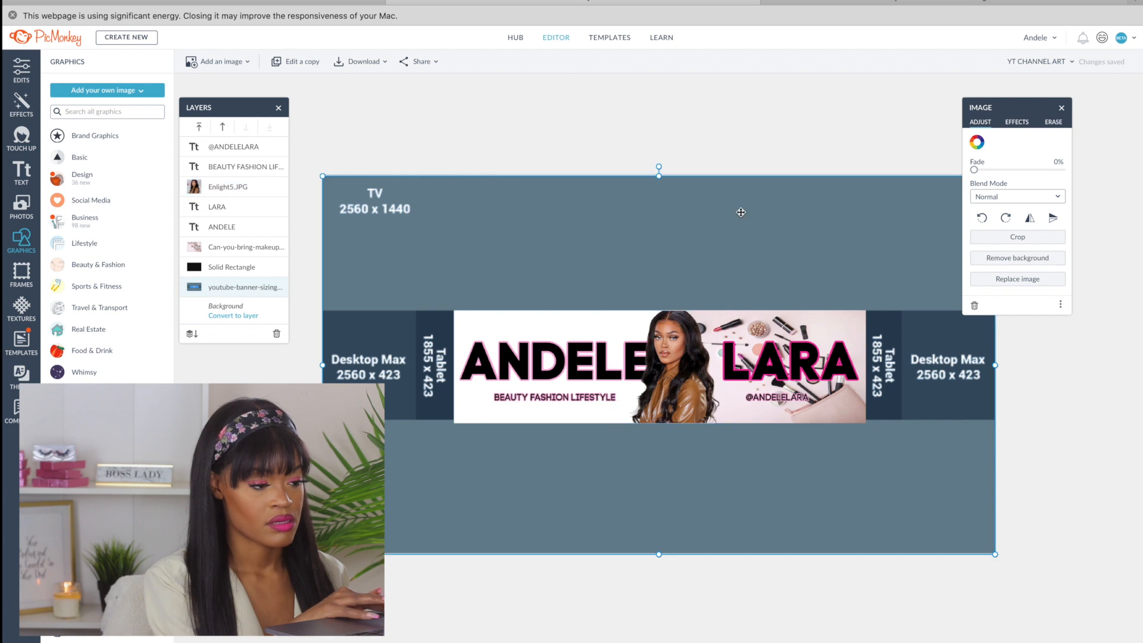
pyautogui.click(839, 317)
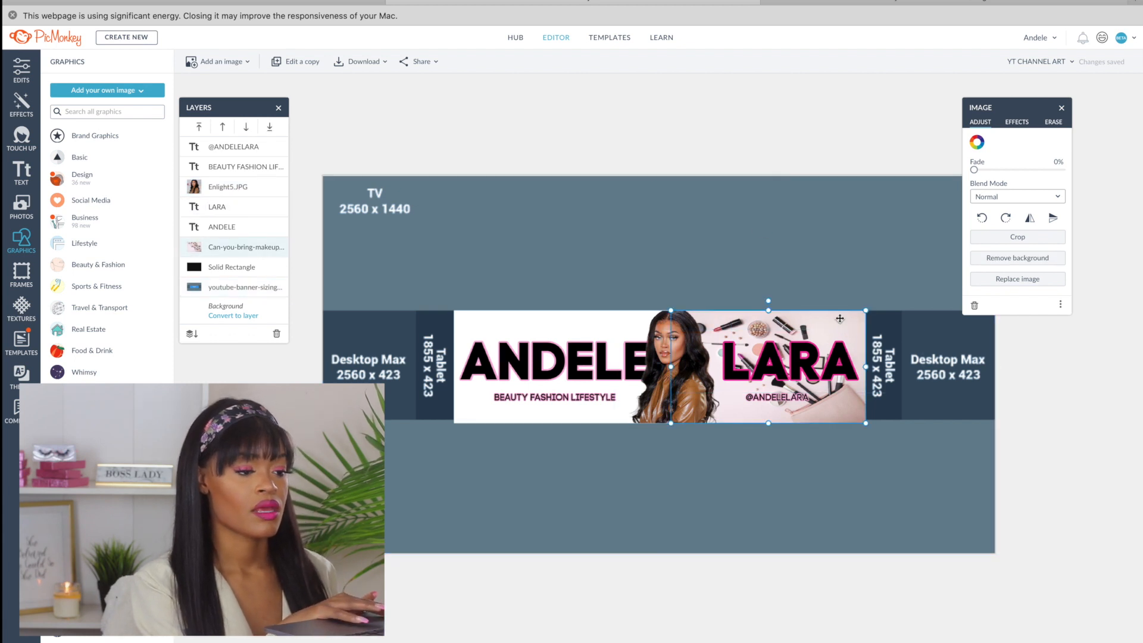
pyautogui.click(479, 319)
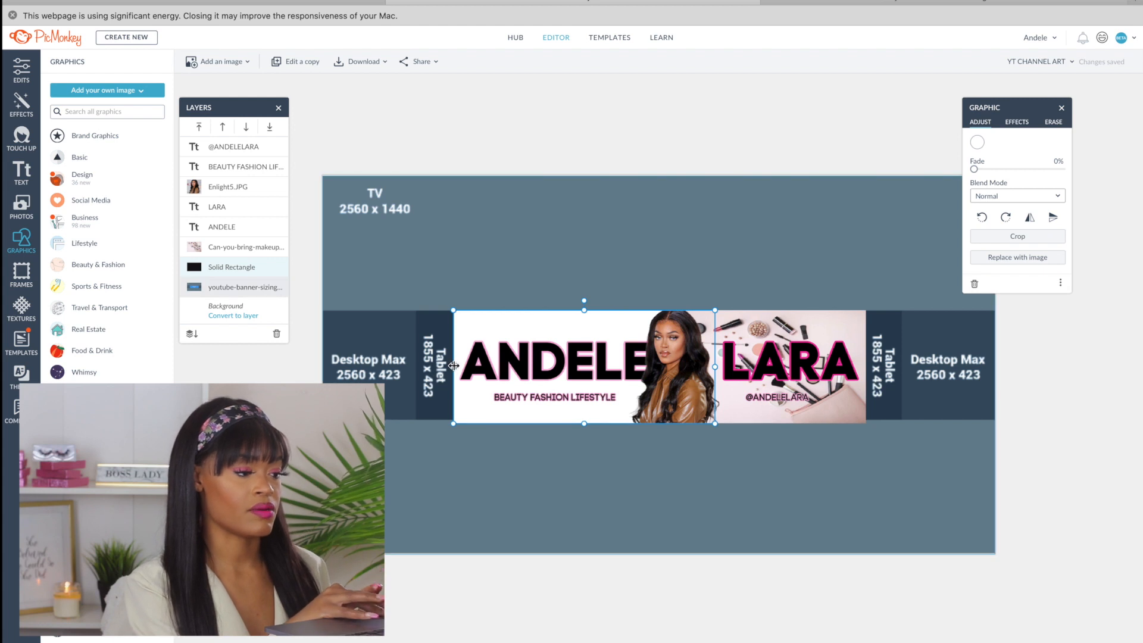
pyautogui.moveTo(454, 367); pyautogui.dragTo(380, 361)
pyautogui.click(351, 366)
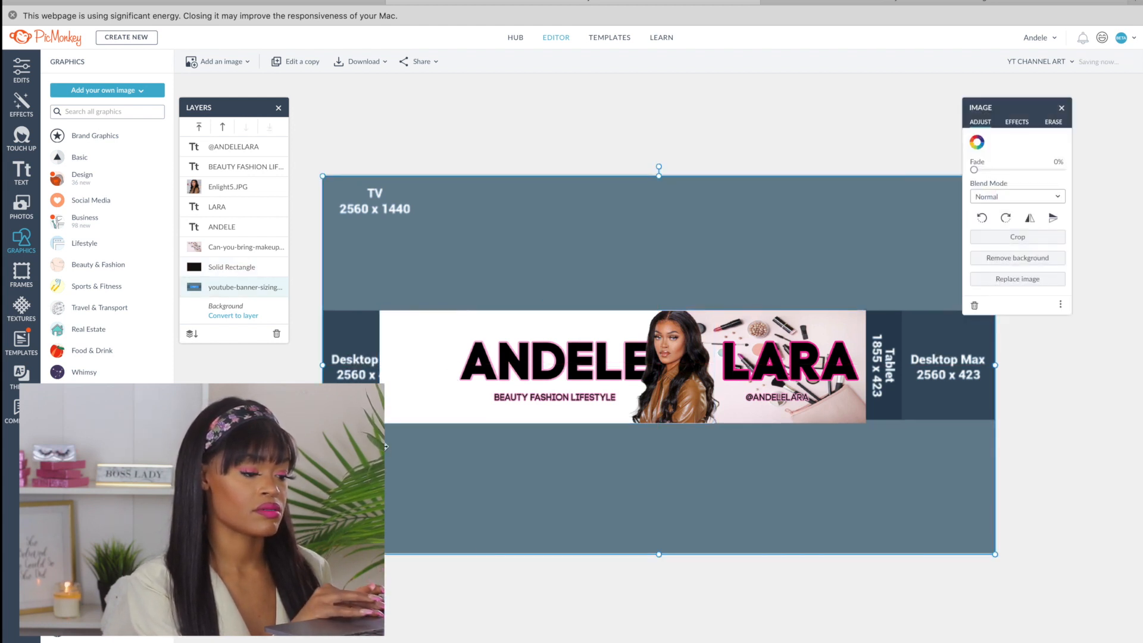
pyautogui.click(380, 360)
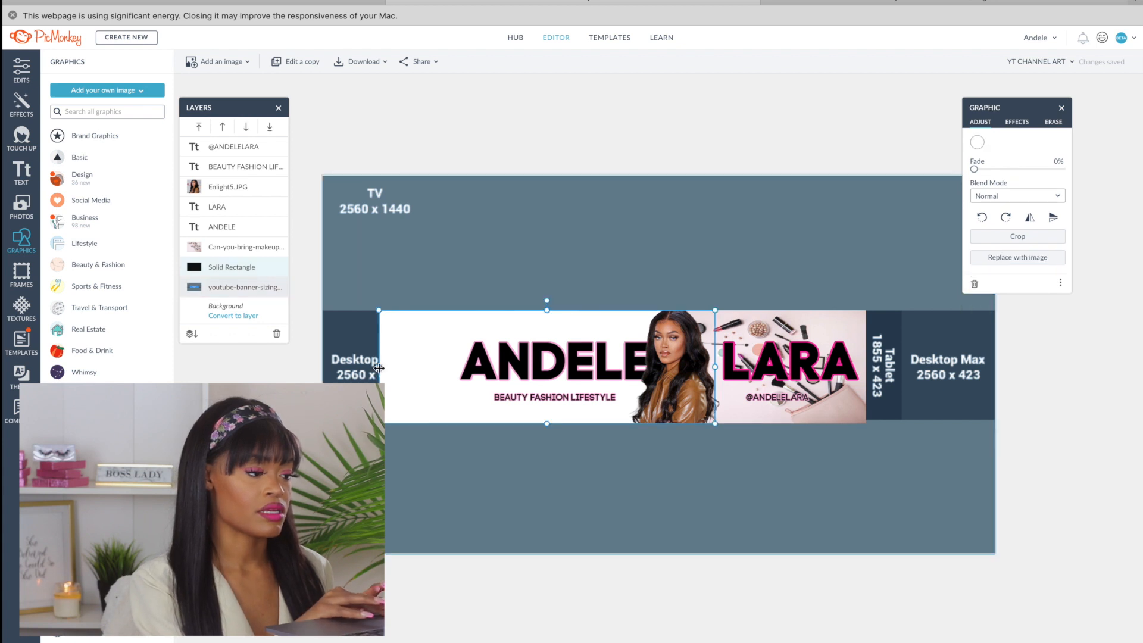
pyautogui.moveTo(369, 367); pyautogui.dragTo(324, 357)
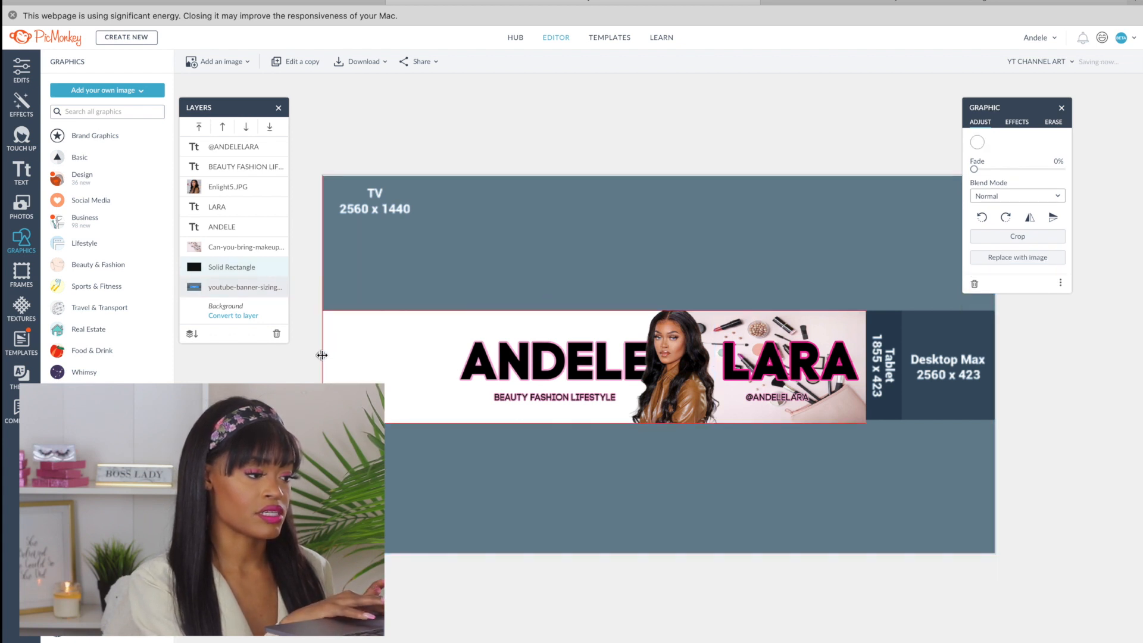
# Duplicate the white rectangle and move the copy over the right Desktop Max area
pyautogui.click(836, 318)
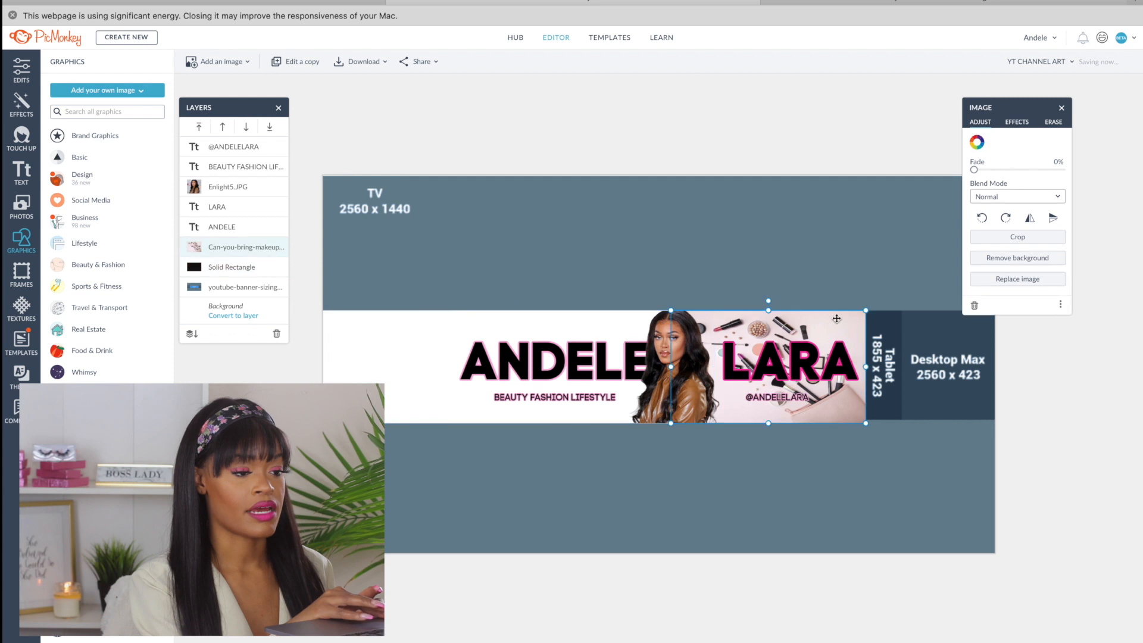
pyautogui.click(401, 333)
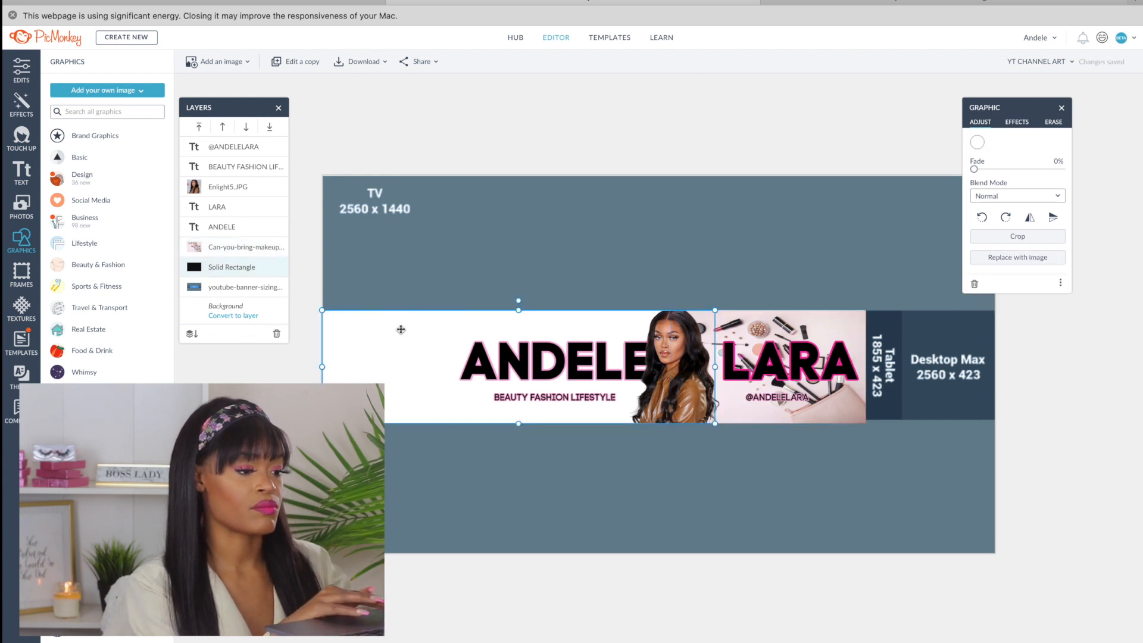
pyautogui.press('super+d')
pyautogui.moveTo(403, 350); pyautogui.dragTo(940, 346)
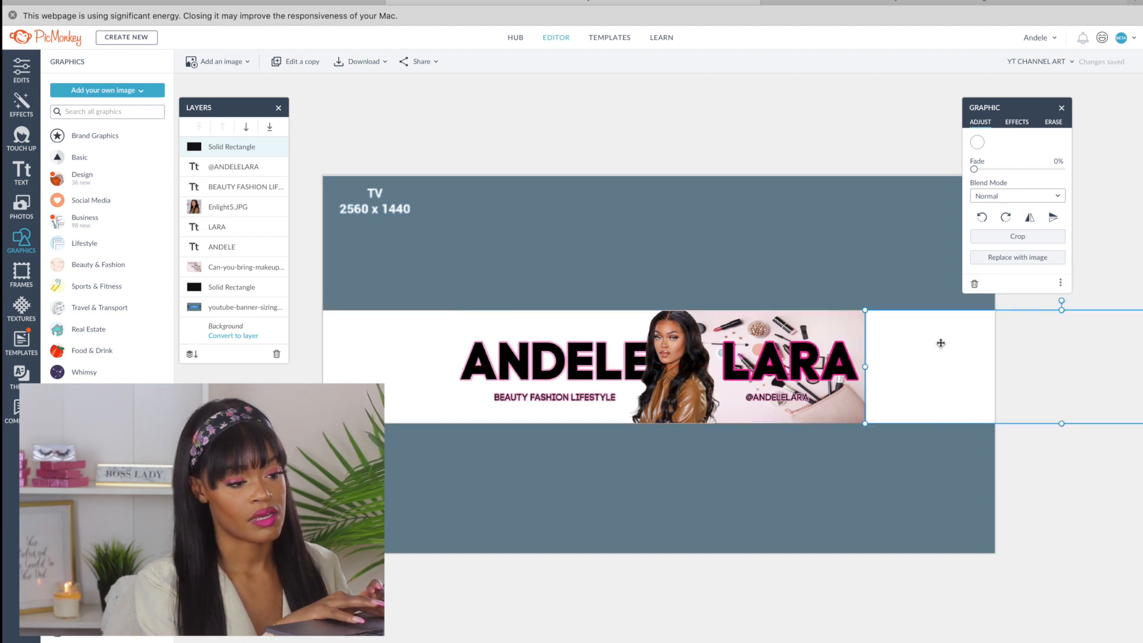
# Crop the copied rectangle so it ends exactly at the canvas's right edge
pyautogui.click(1013, 236)
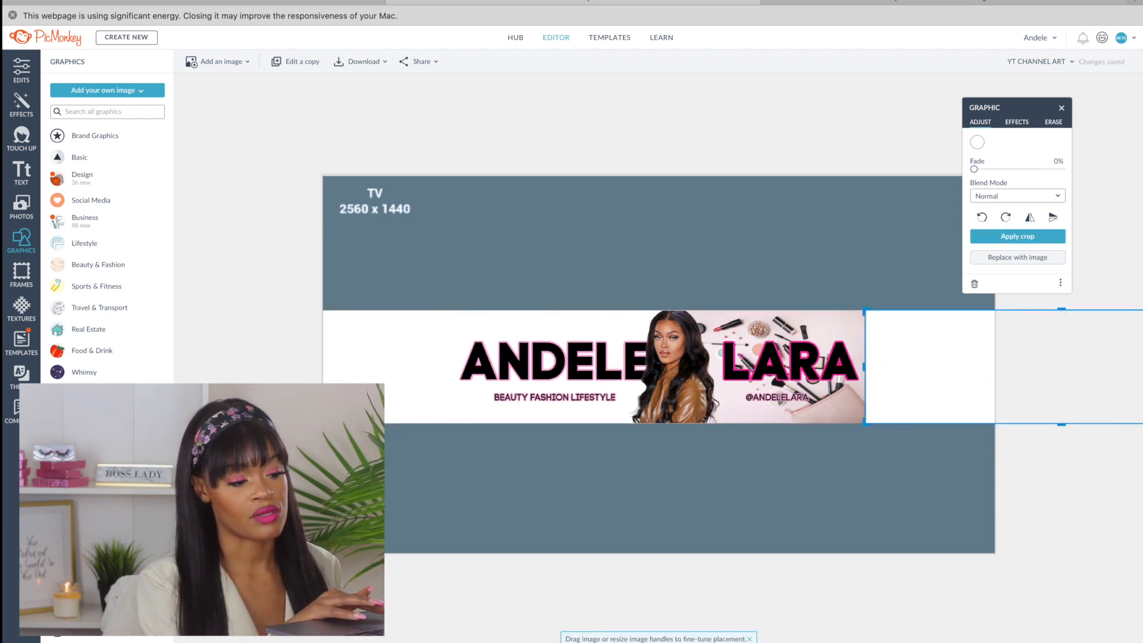
pyautogui.scroll(-5, 659, 365)
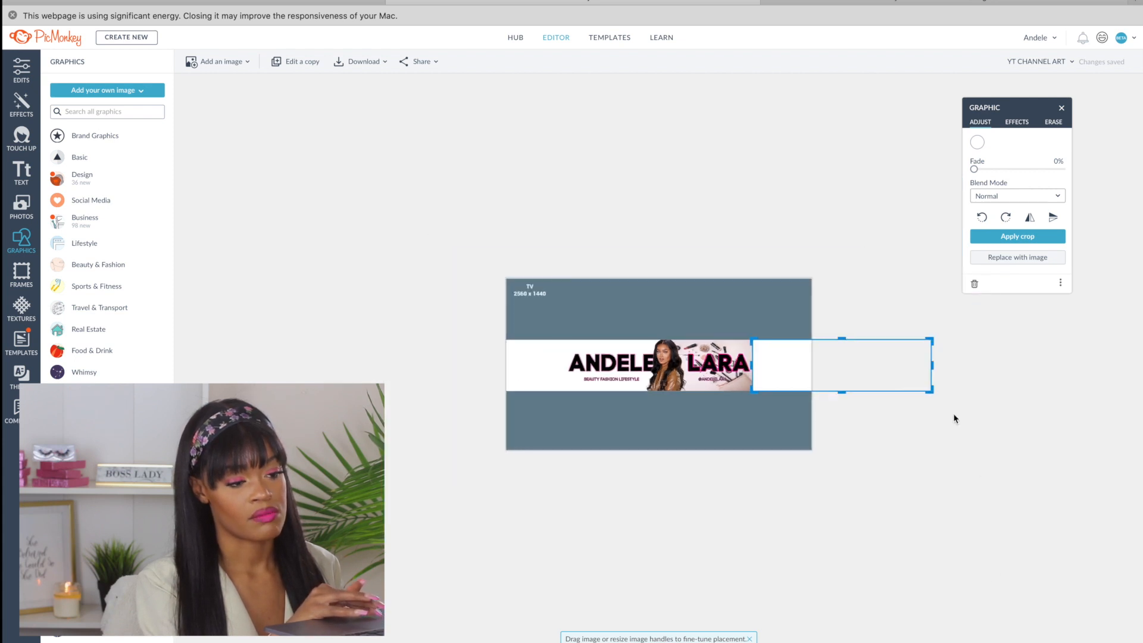
pyautogui.moveTo(934, 365); pyautogui.dragTo(812, 346)
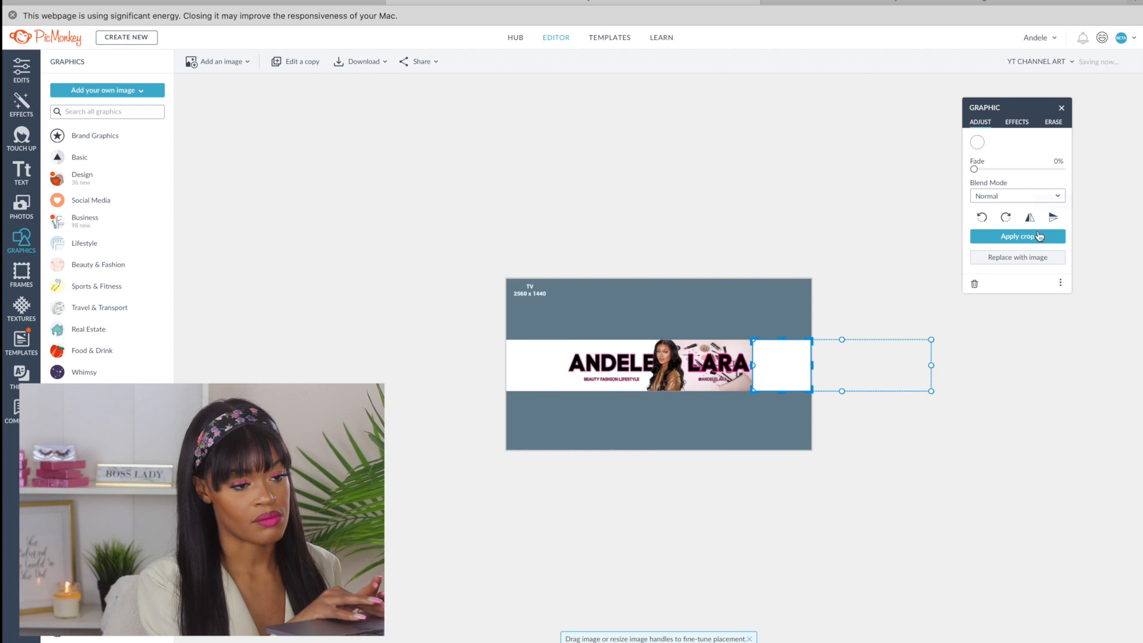
pyautogui.click(1041, 236)
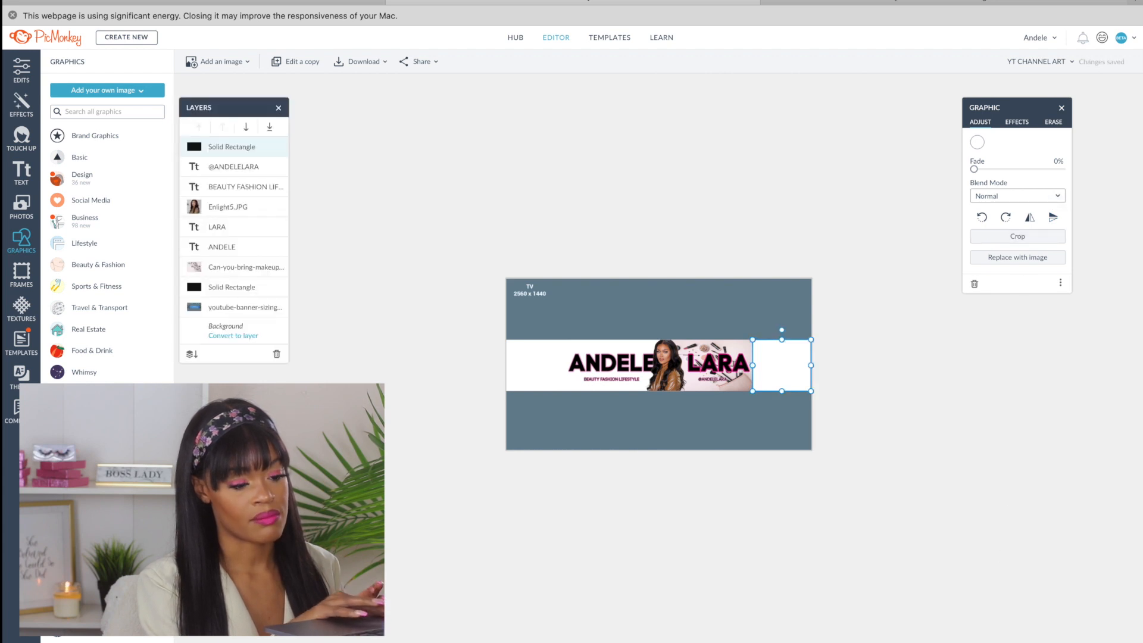
pyautogui.scroll(5, 660, 364)
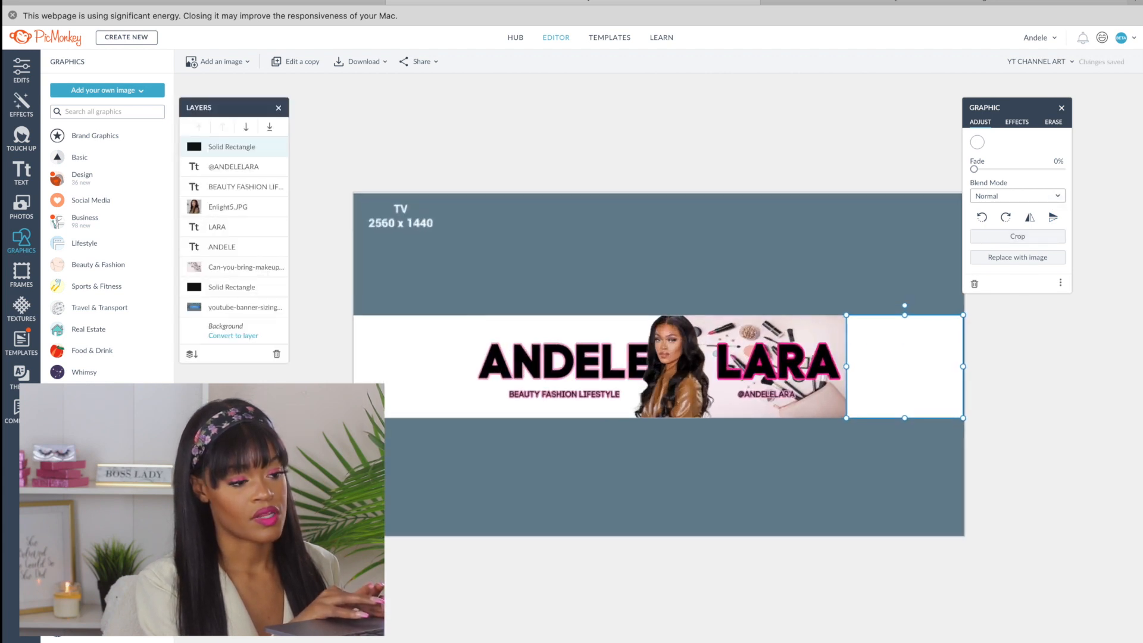
pyautogui.scroll(1, 659, 364)
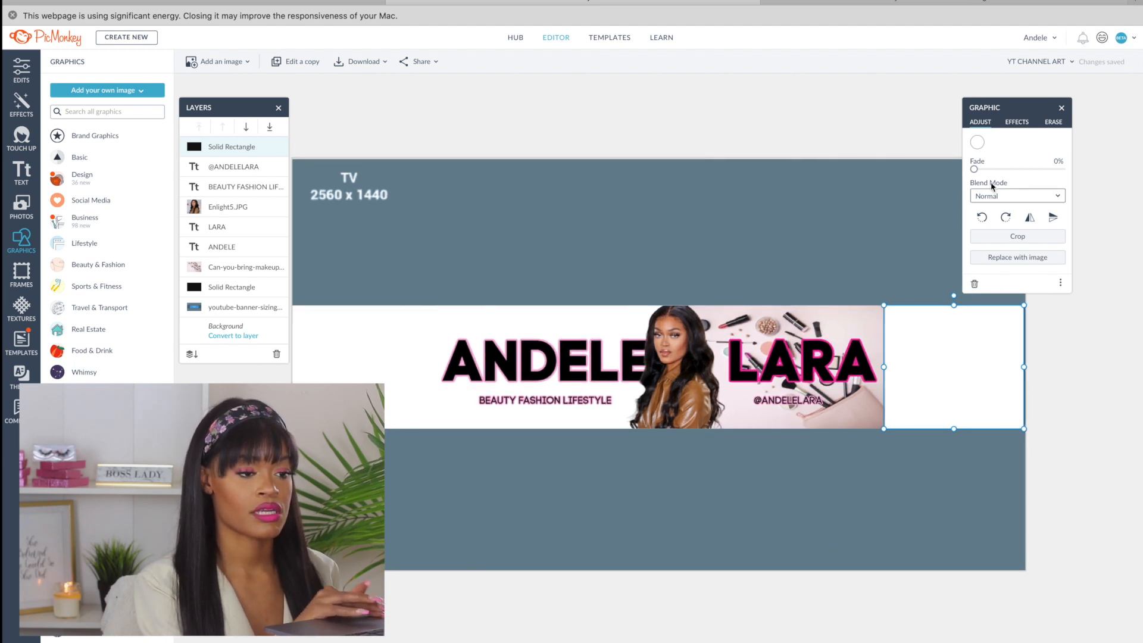
pyautogui.click(978, 143)
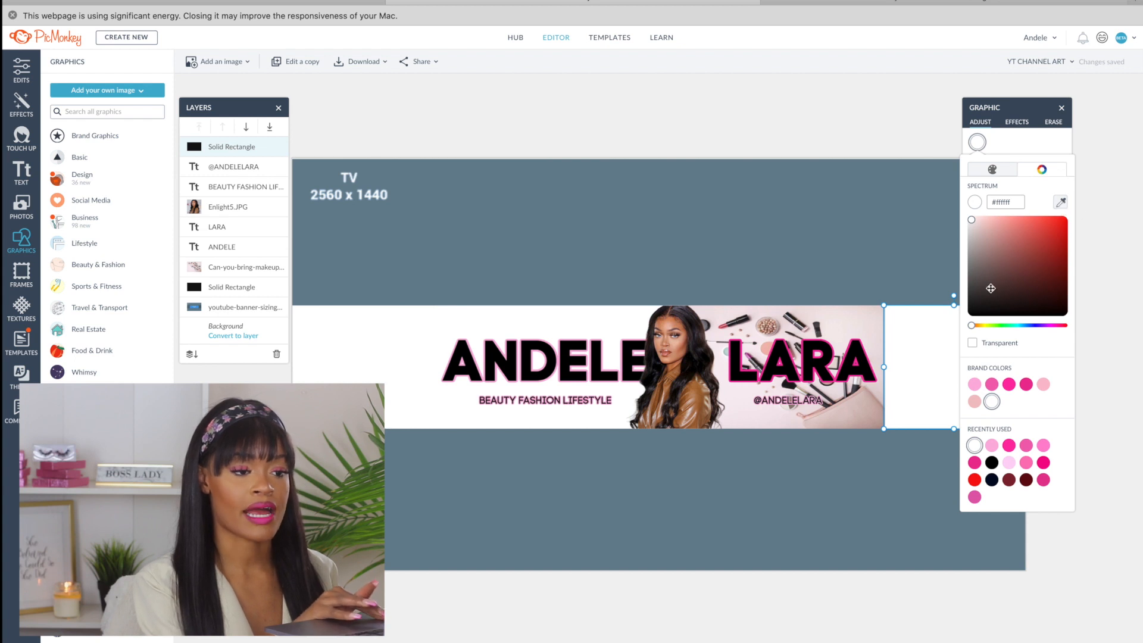
# Fill the right rectangle with the pale pink sampled from the photo's background
pyautogui.click(1014, 325)
pyautogui.click(1039, 251)
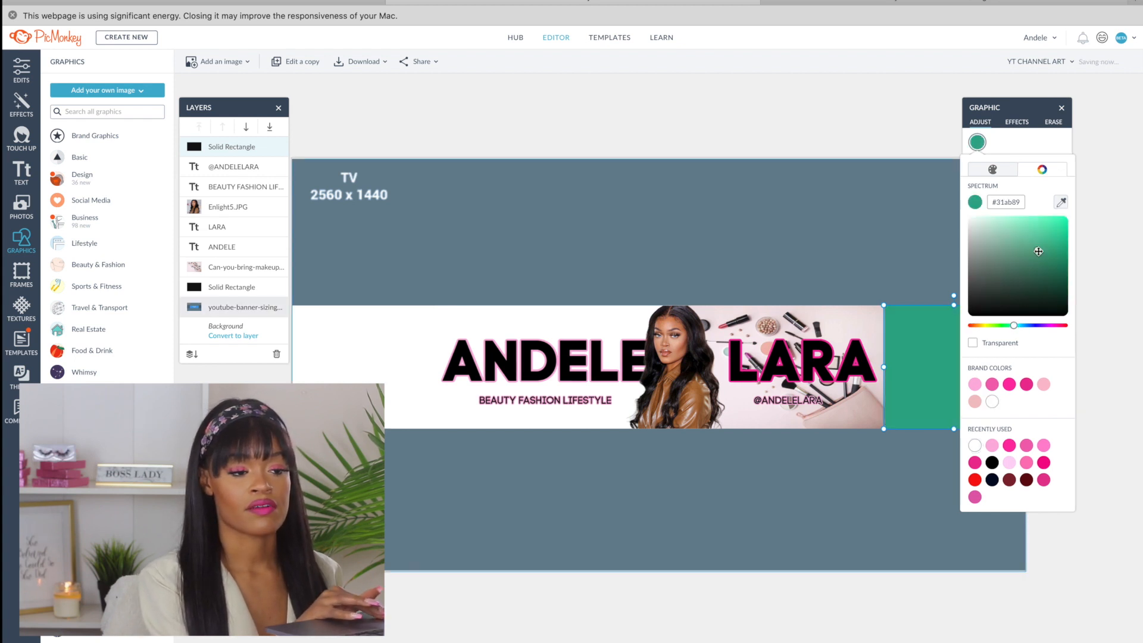
pyautogui.click(1063, 202)
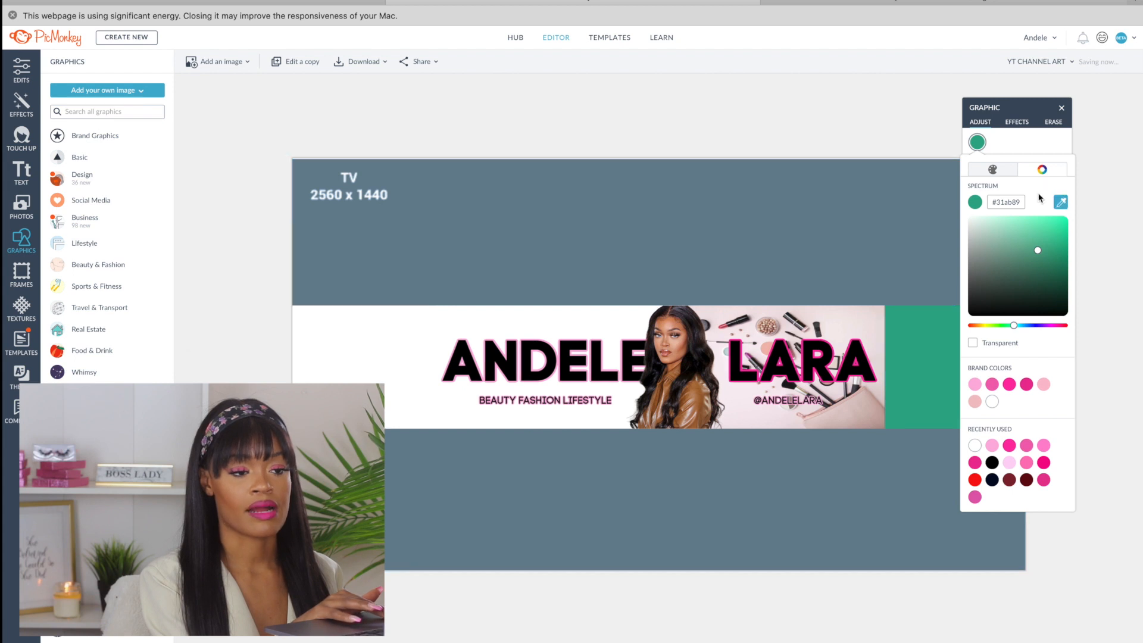
pyautogui.click(876, 318)
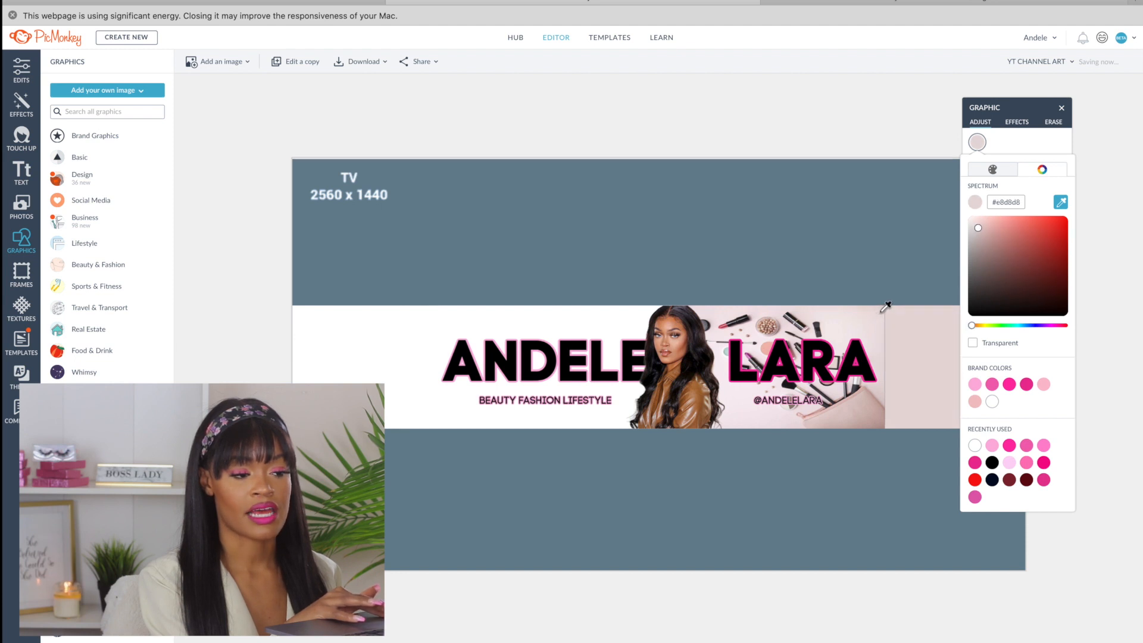
pyautogui.click(881, 313)
pyautogui.click(905, 247)
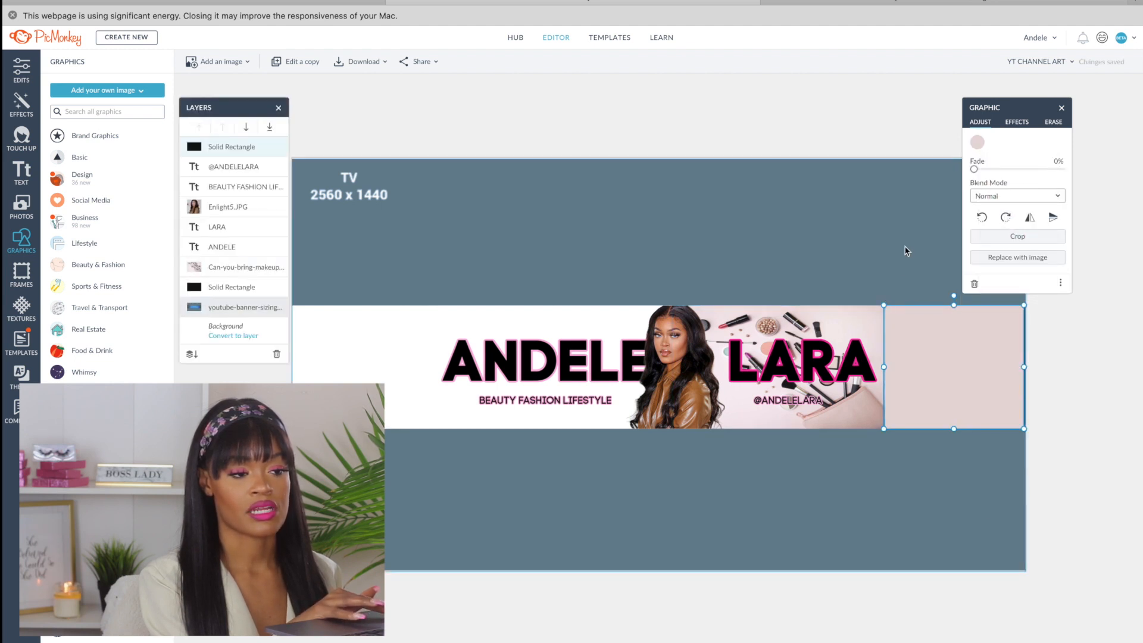
# Extend the pink rectangle left to meet the photo and align the background's top edge
pyautogui.click(872, 251)
pyautogui.click(898, 331)
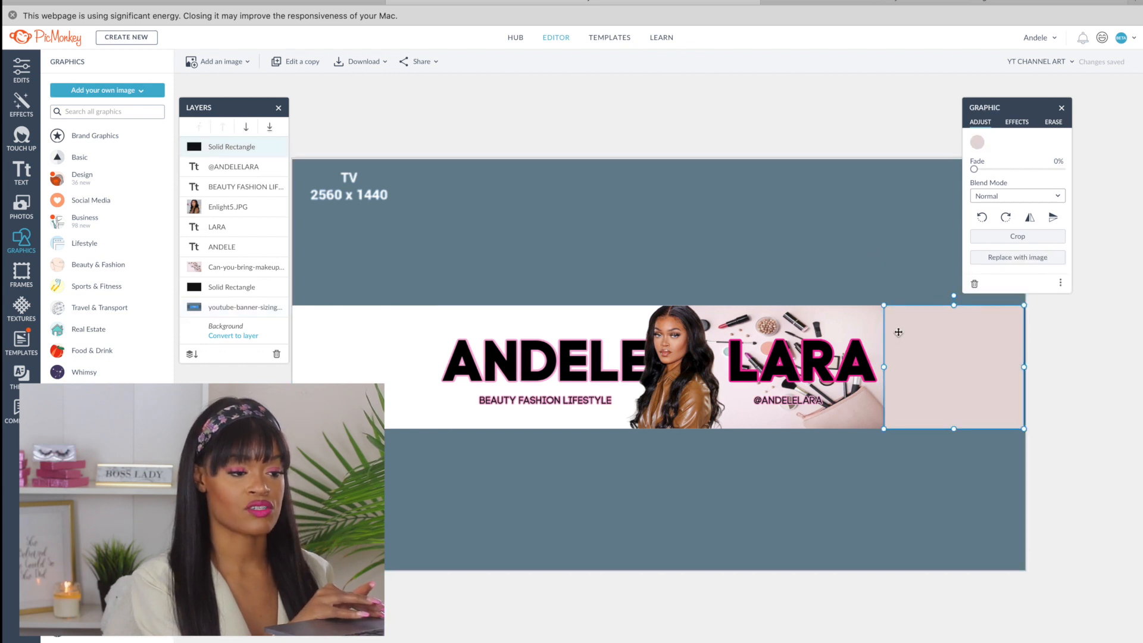
pyautogui.moveTo(886, 367); pyautogui.dragTo(876, 367)
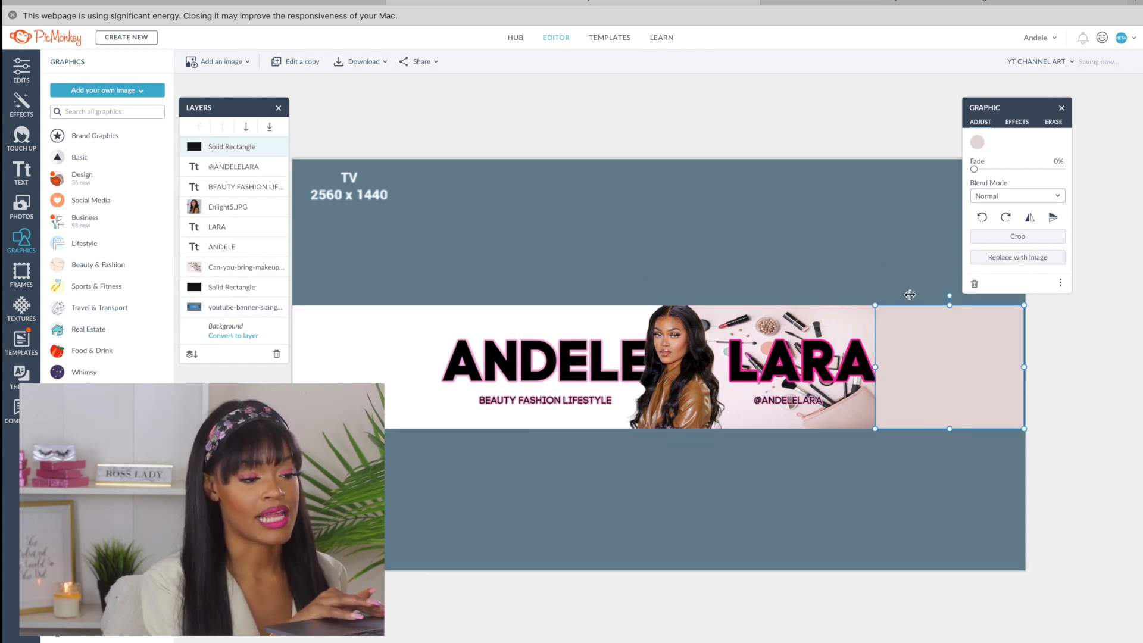
pyautogui.click(901, 249)
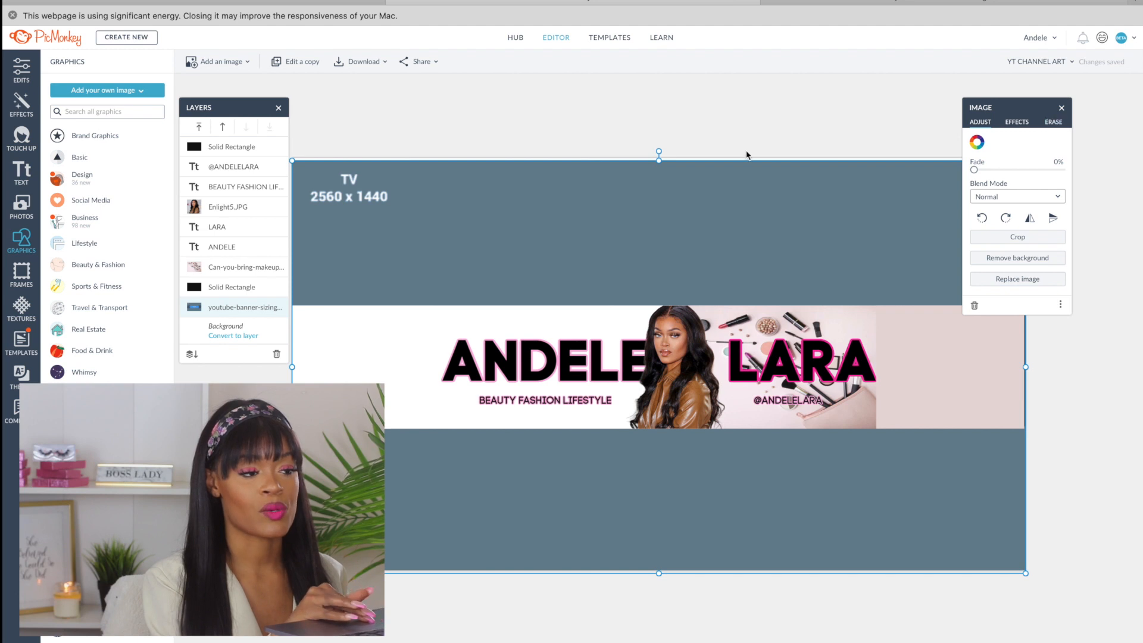
pyautogui.moveTo(653, 158); pyautogui.dragTo(652, 155)
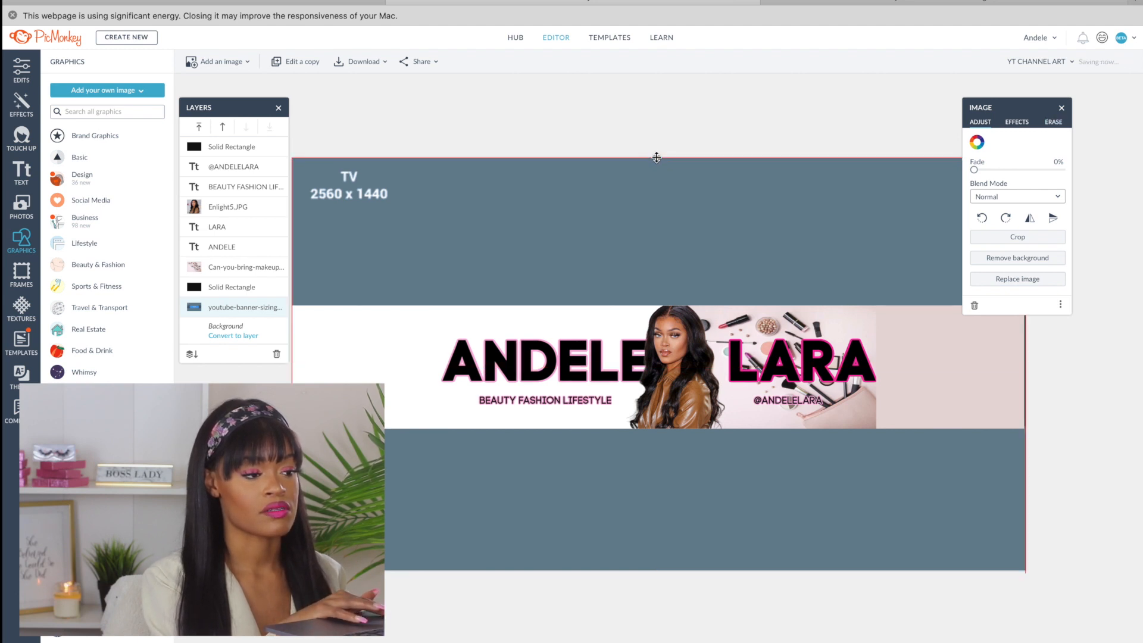
pyautogui.click(1053, 123)
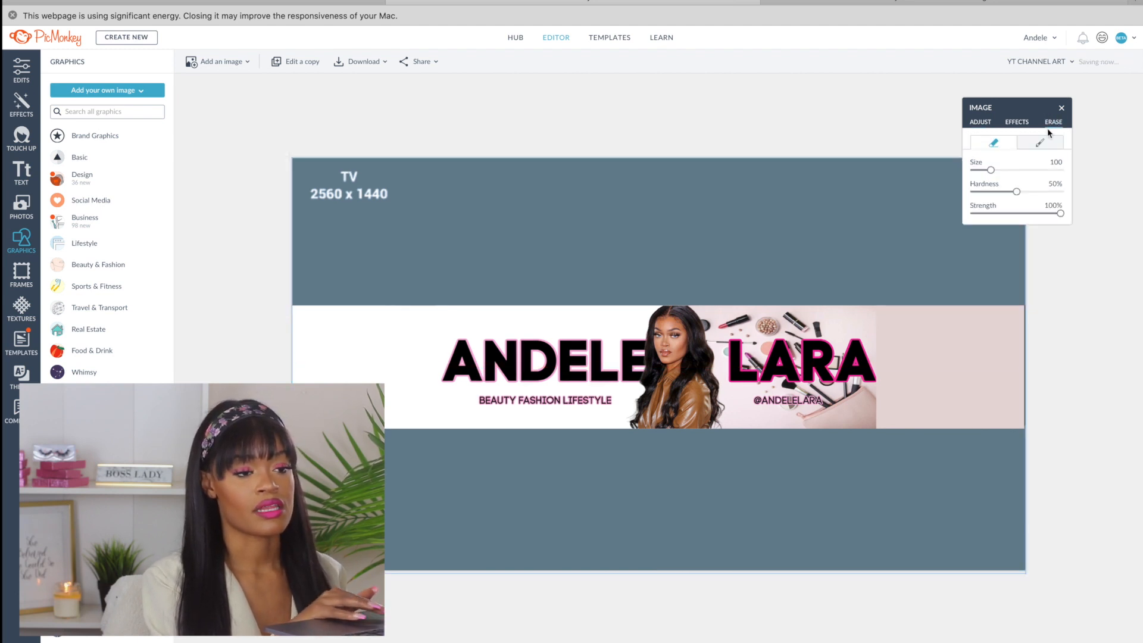
# Trial-erase with size 177 and strength 42%, then undo it and close the erase settings
pyautogui.moveTo(991, 170); pyautogui.dragTo(988, 170)
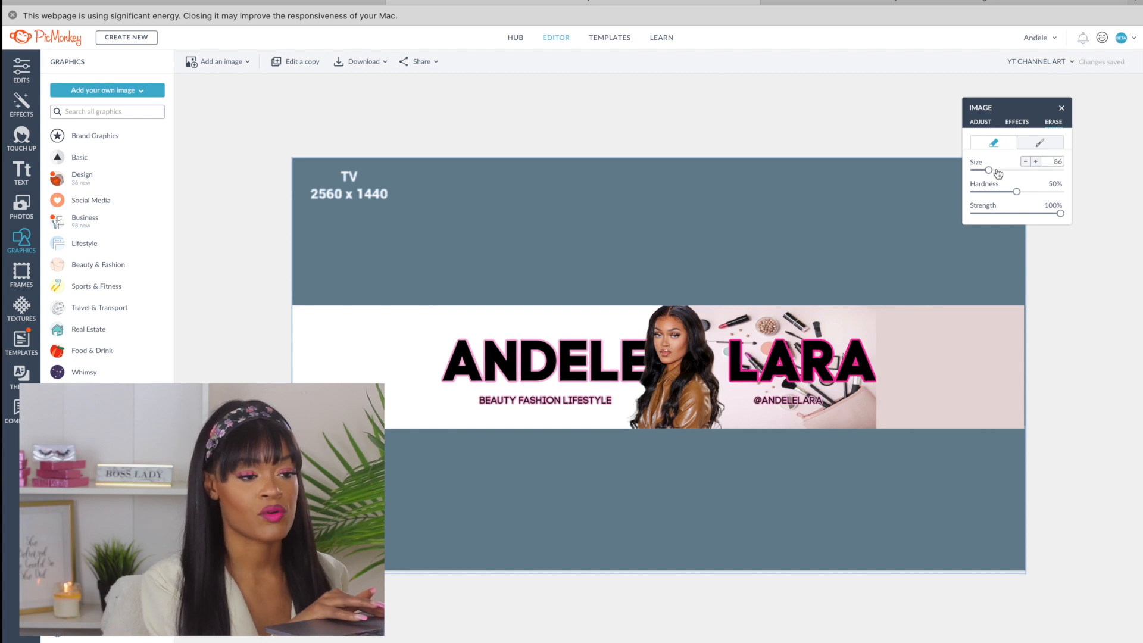
pyautogui.click(1005, 171)
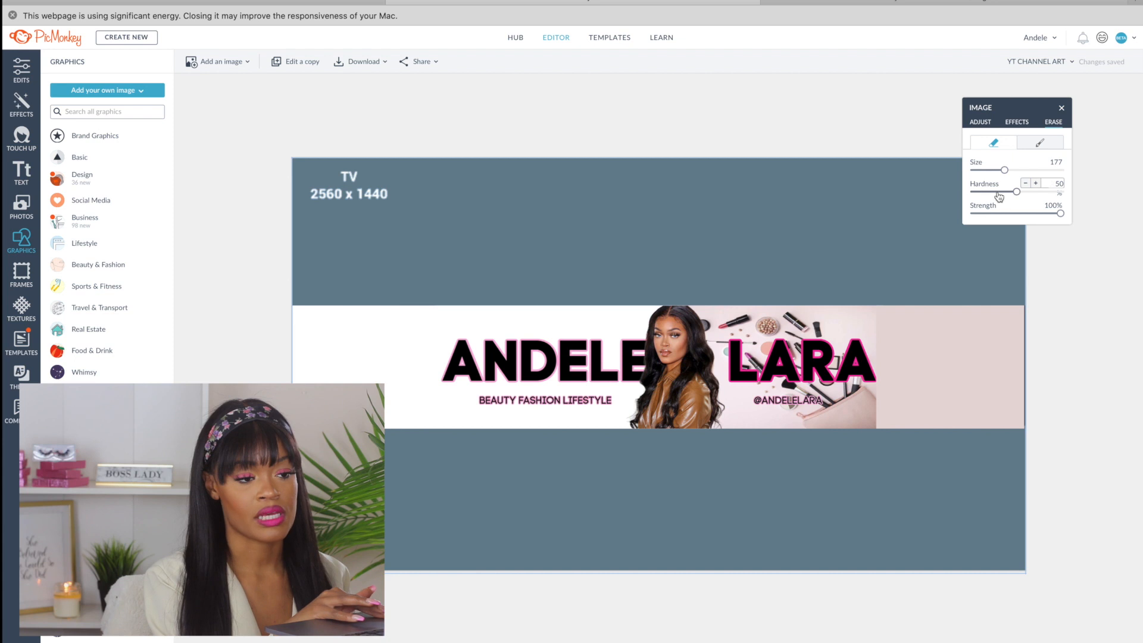
pyautogui.click(1007, 214)
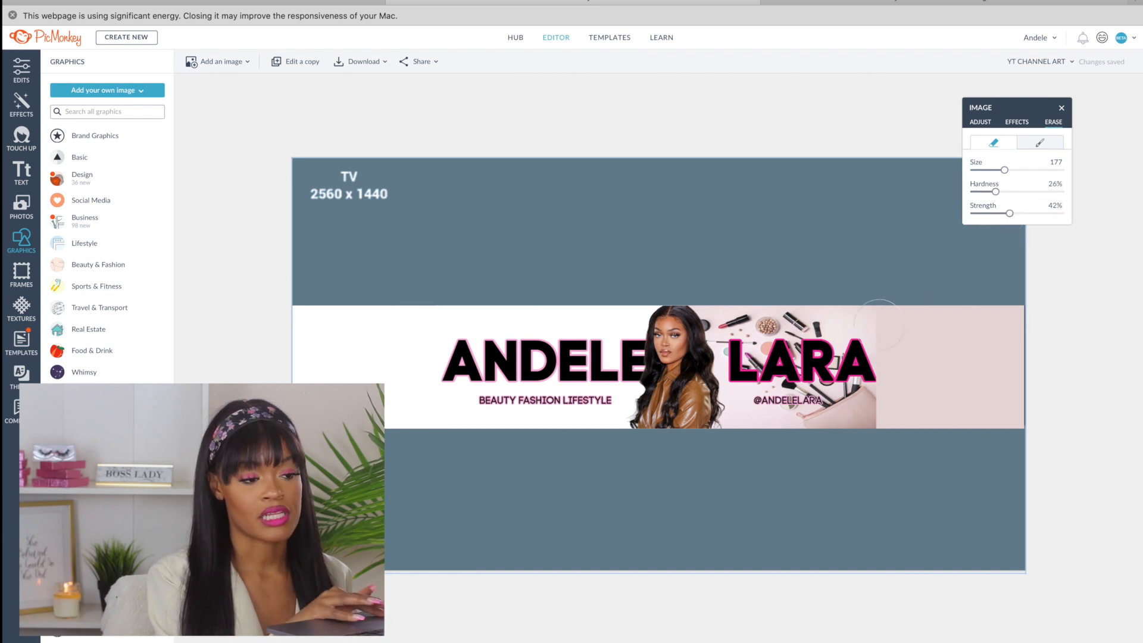
pyautogui.click(871, 329)
pyautogui.click(872, 328)
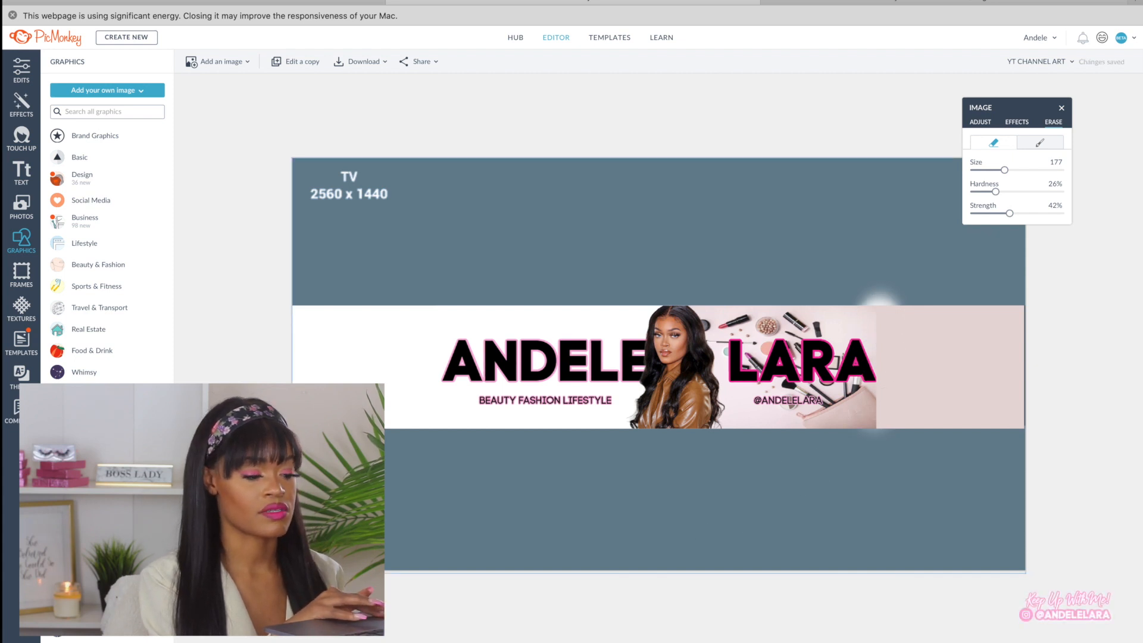
pyautogui.press('super+z')
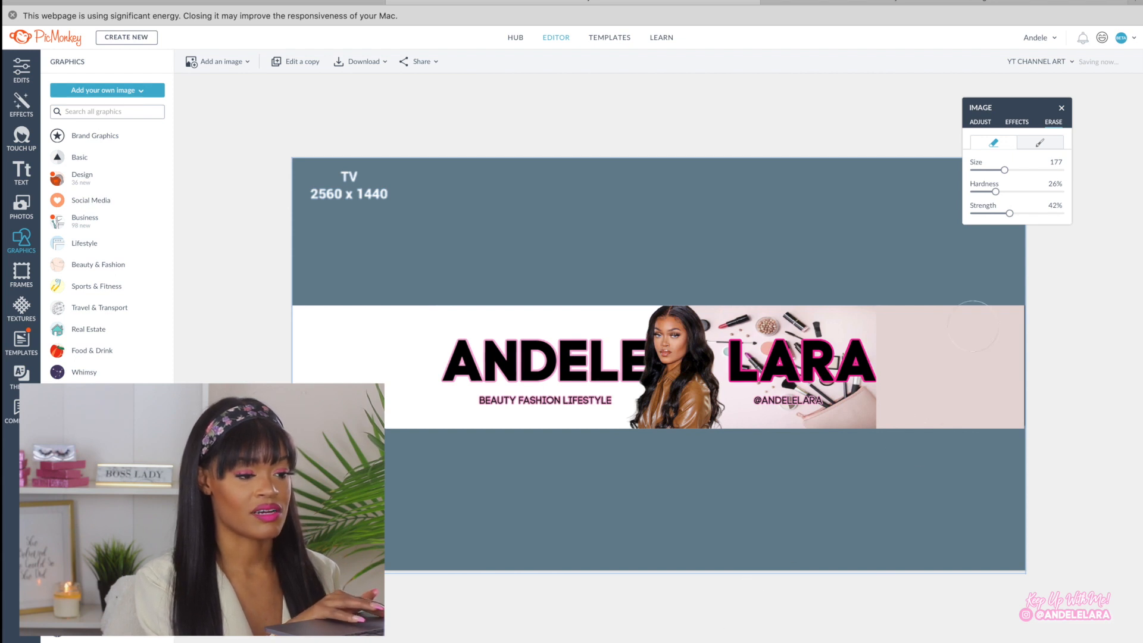
pyautogui.click(1093, 310)
pyautogui.click(972, 327)
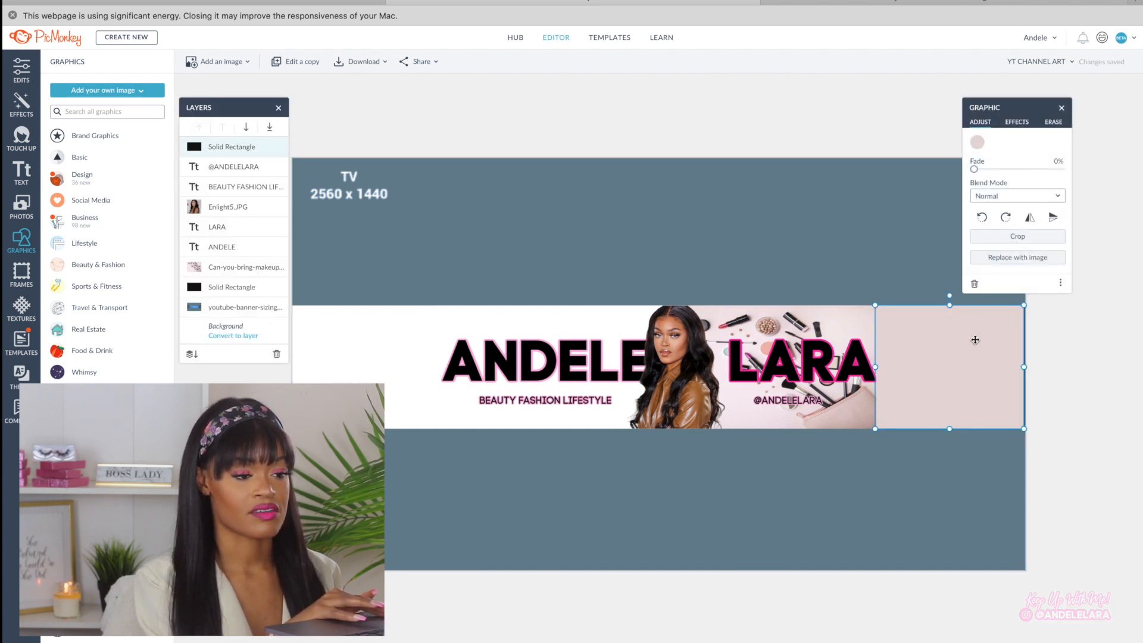
# Erase along the pink rectangle's left edge, then restore the erased strip
pyautogui.click(1053, 122)
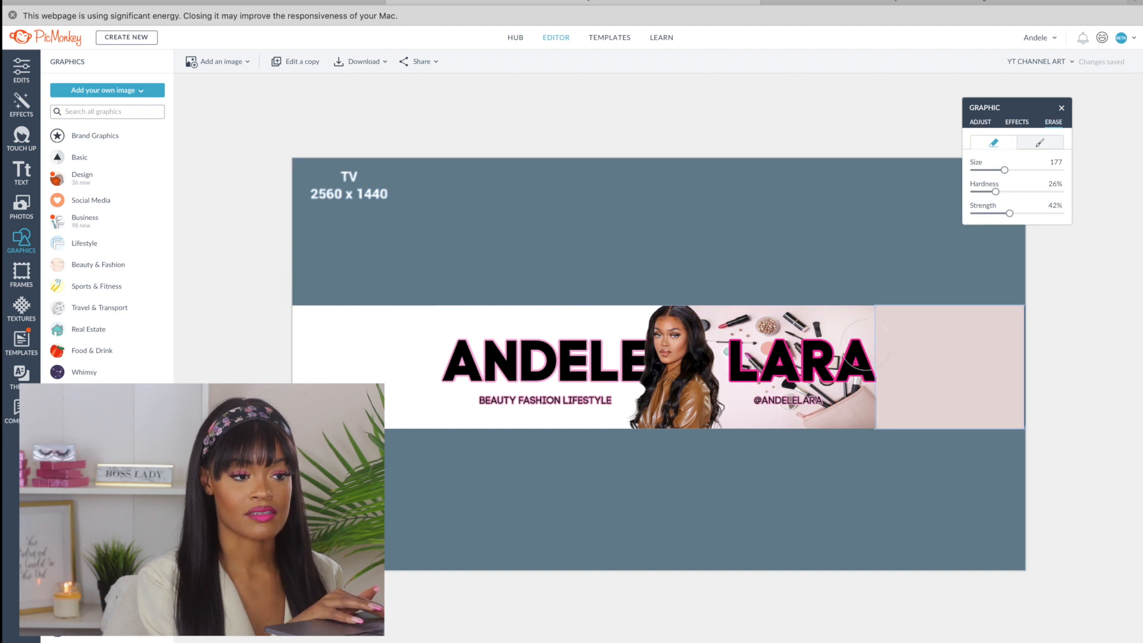
pyautogui.moveTo(860, 345); pyautogui.dragTo(859, 408)
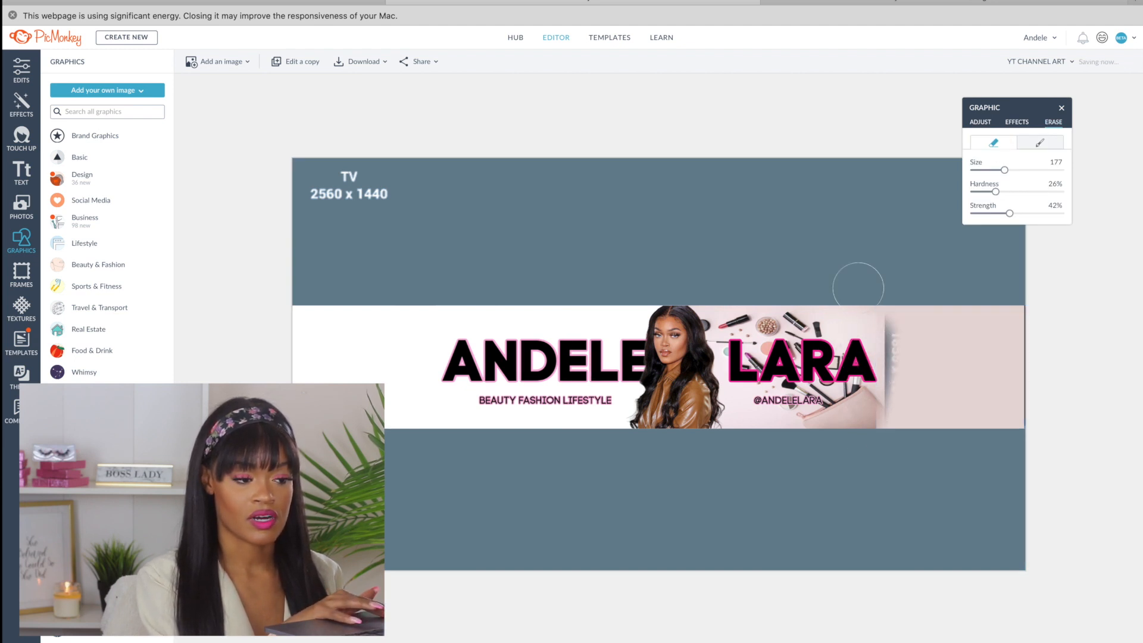
pyautogui.click(1040, 142)
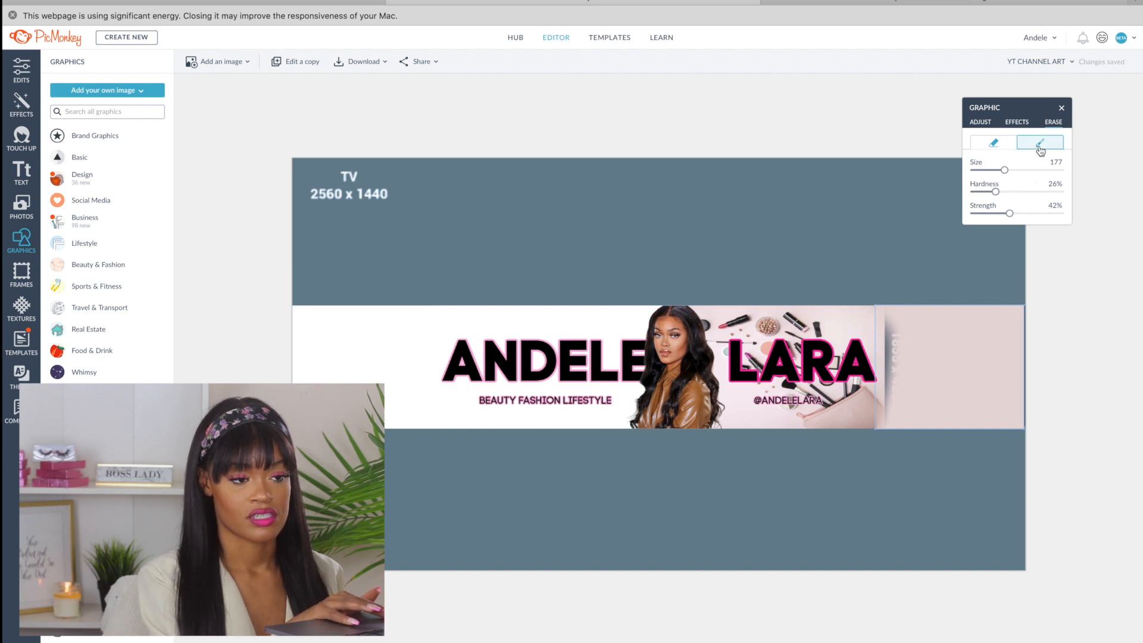
pyautogui.moveTo(917, 360)
pyautogui.mouseDown()
pyautogui.moveTo(893, 375)
pyautogui.moveTo(905, 352)
pyautogui.mouseUp()
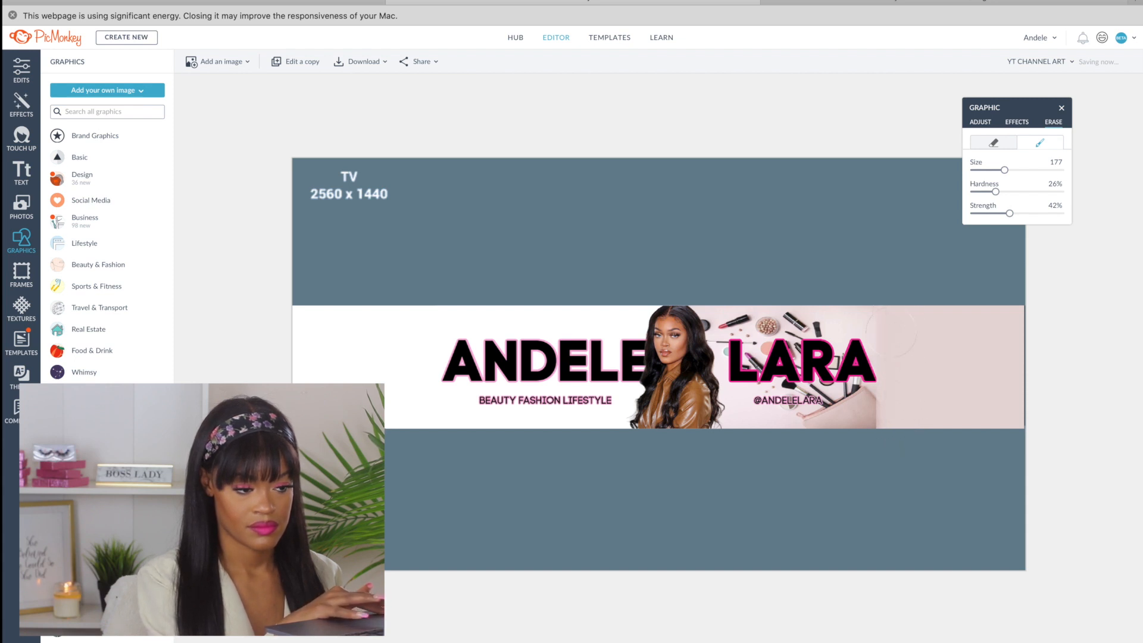
# Widen the pink rectangle toward LARA and soften its left edge with an 86-size eraser
pyautogui.click(908, 243)
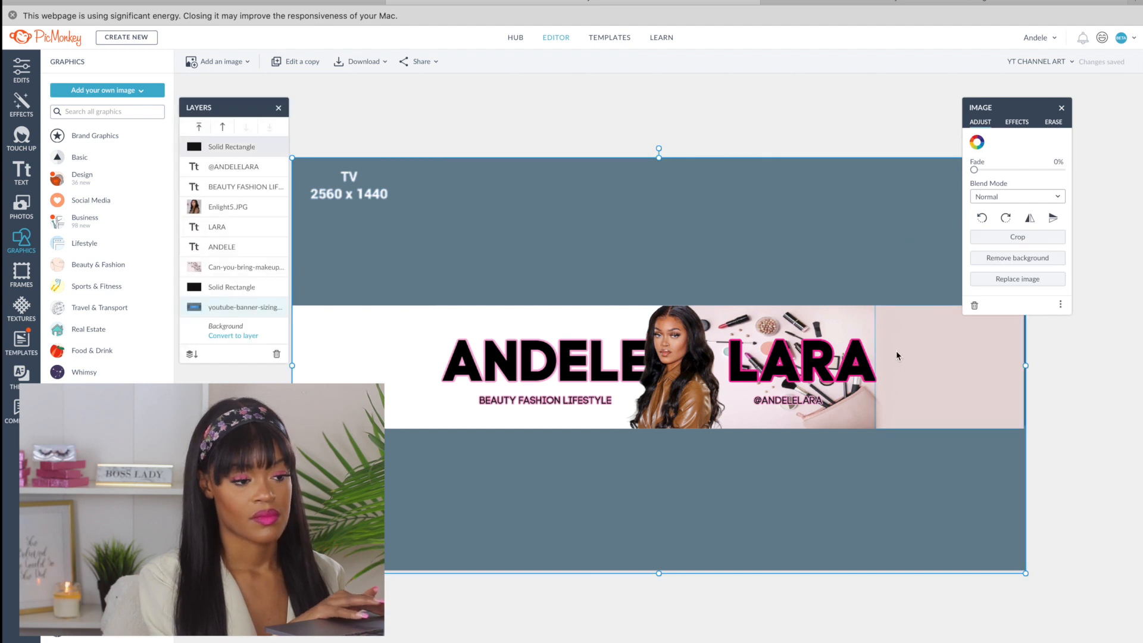
pyautogui.click(941, 355)
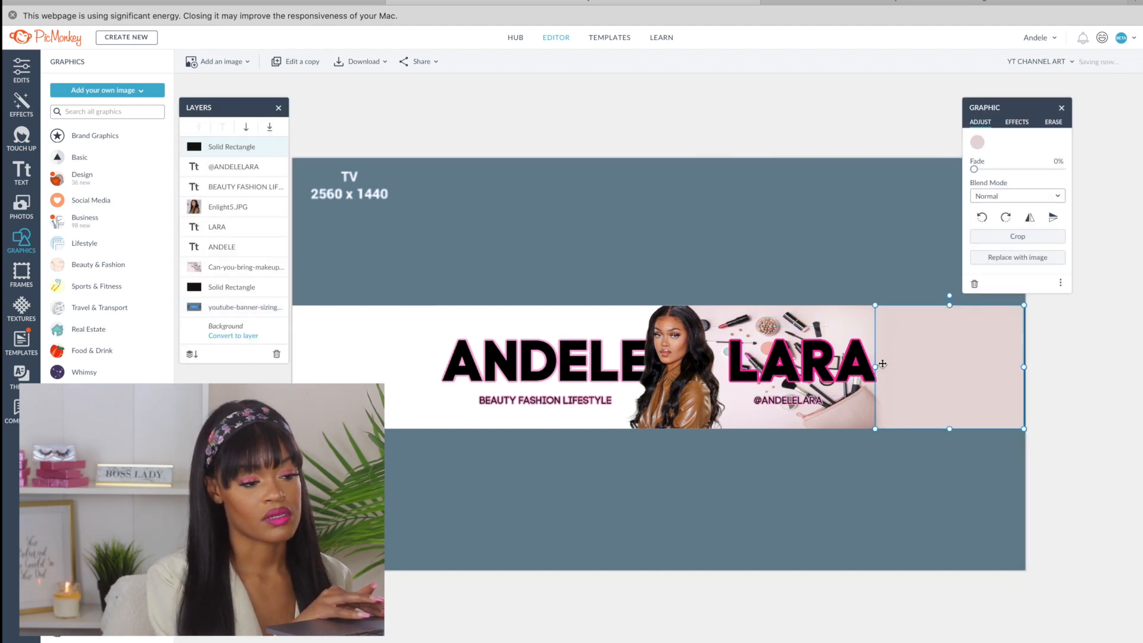
pyautogui.moveTo(878, 365); pyautogui.dragTo(859, 367)
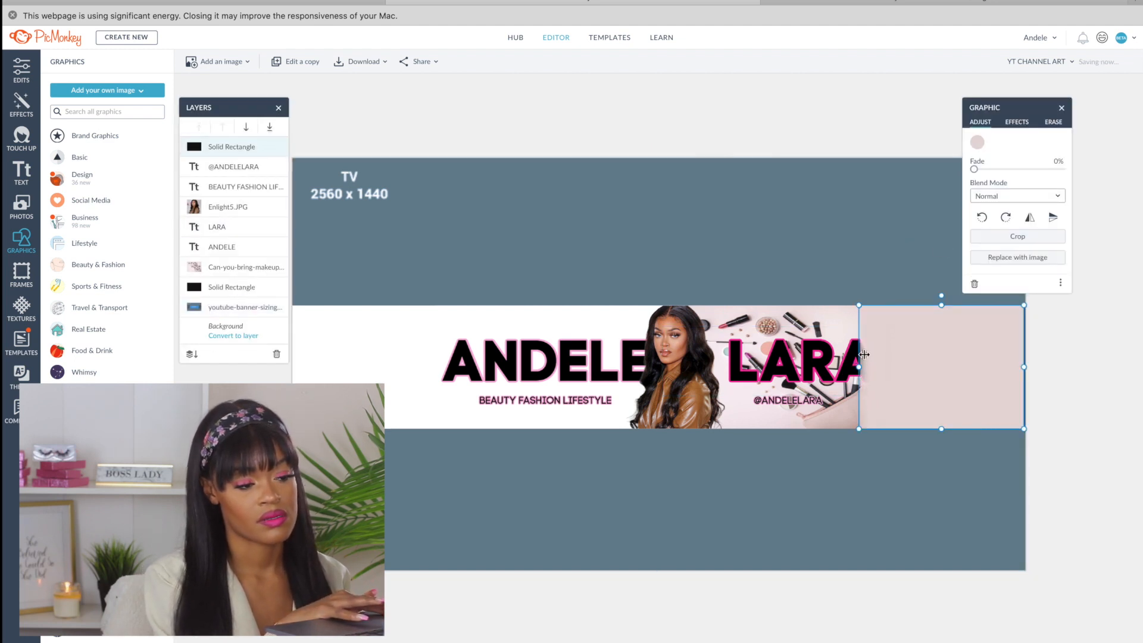
pyautogui.click(1053, 122)
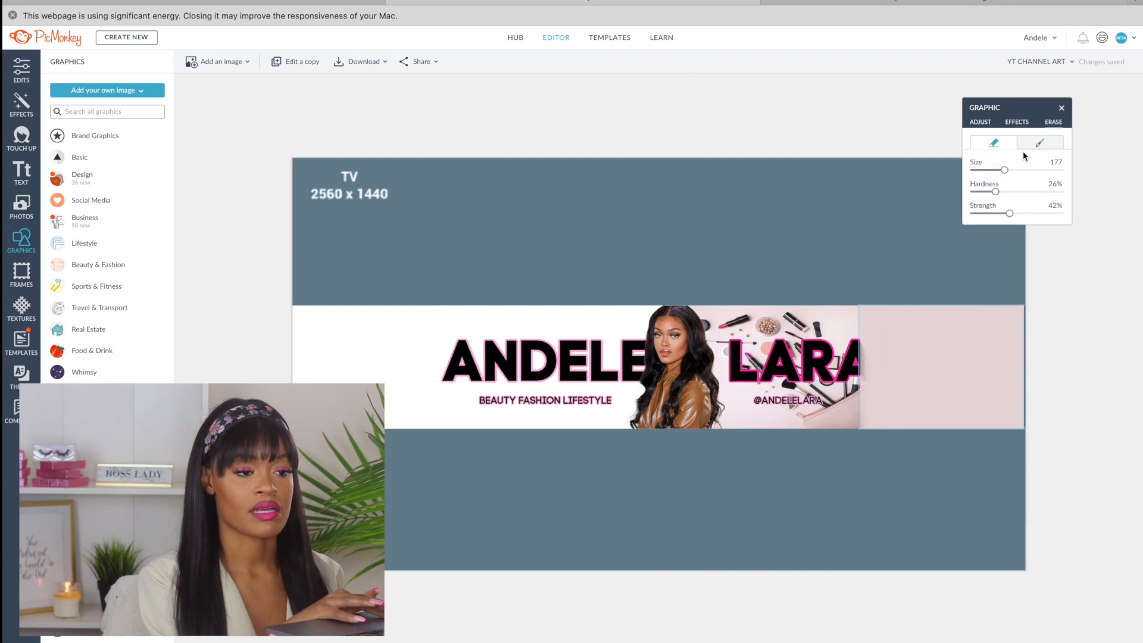
pyautogui.moveTo(998, 172); pyautogui.dragTo(988, 170)
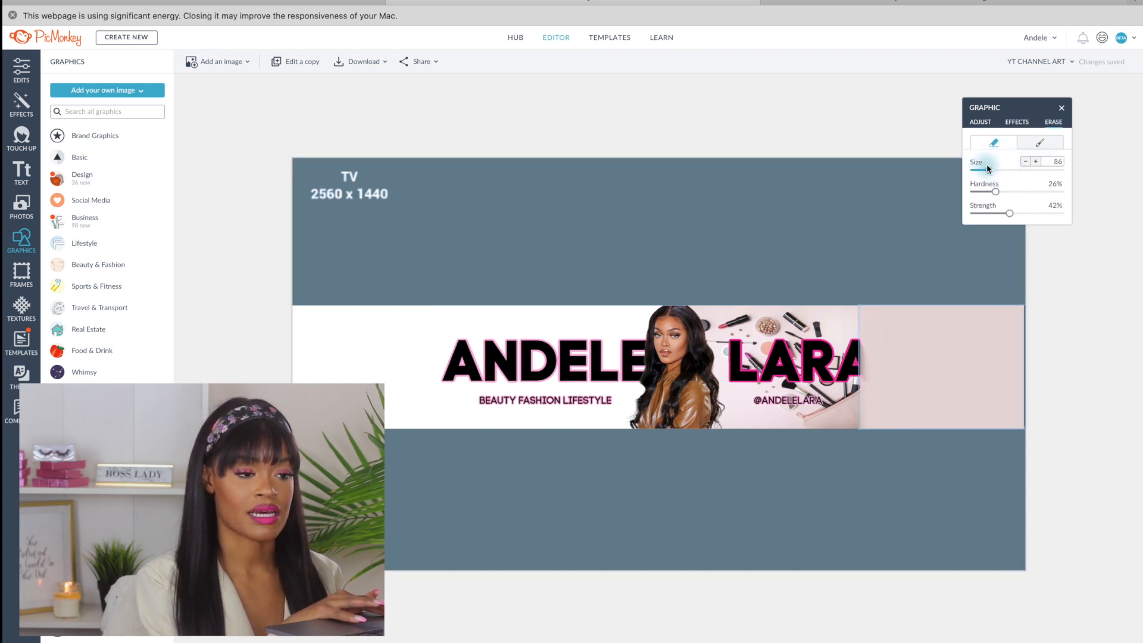
pyautogui.moveTo(860, 324)
pyautogui.mouseDown()
pyautogui.moveTo(853, 407)
pyautogui.moveTo(857, 327)
pyautogui.moveTo(872, 439)
pyautogui.moveTo(867, 397)
pyautogui.moveTo(875, 439)
pyautogui.mouseUp()
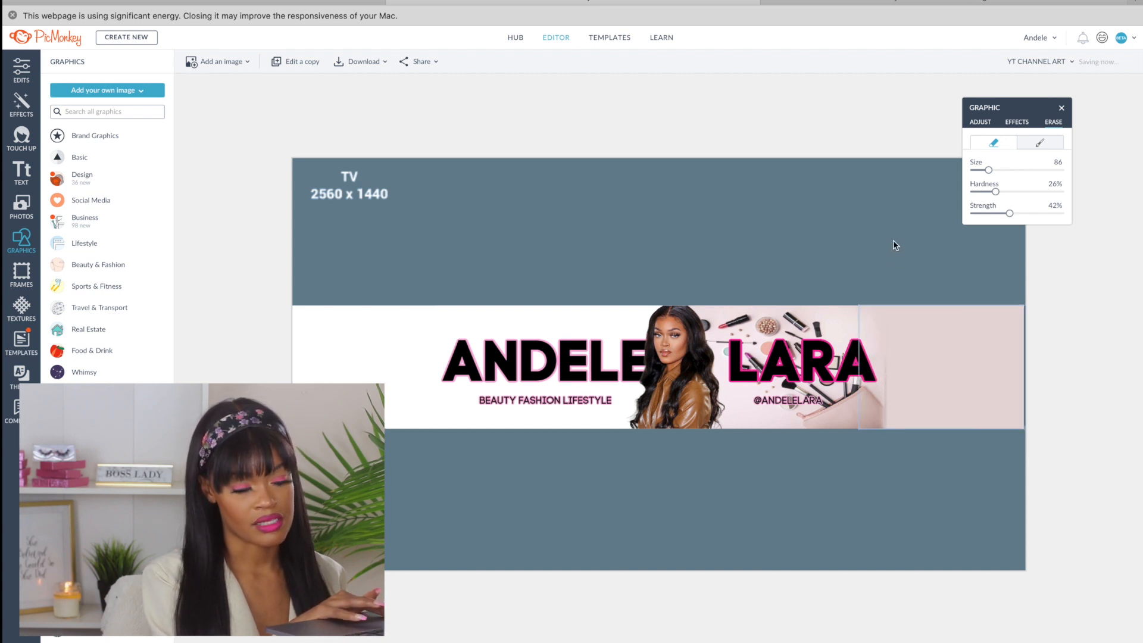
pyautogui.click(1040, 145)
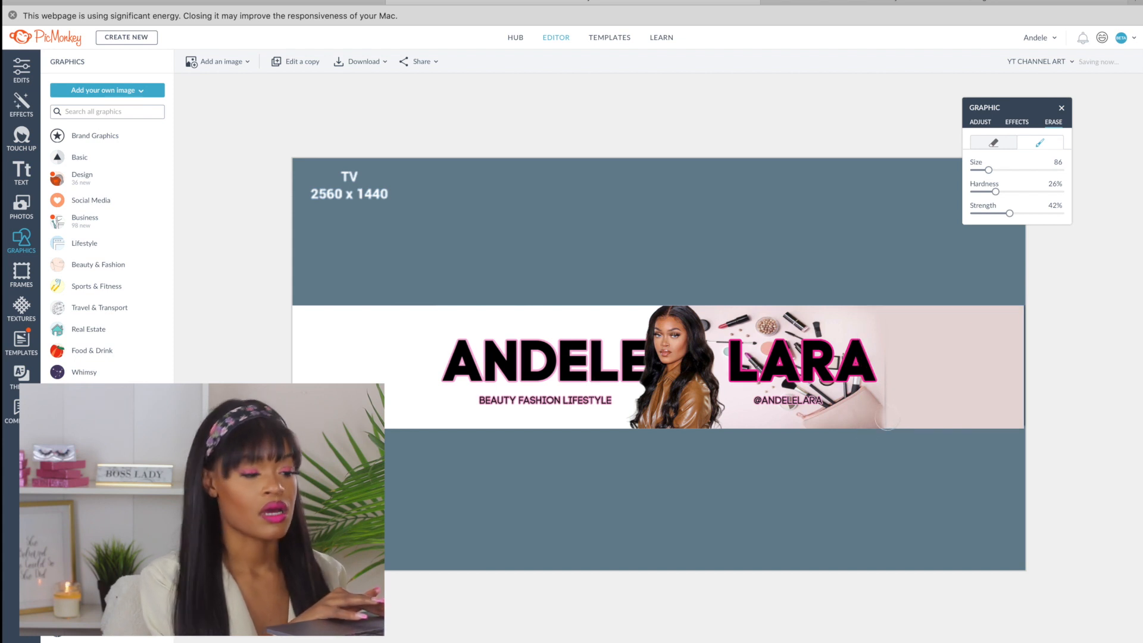
pyautogui.click(888, 417)
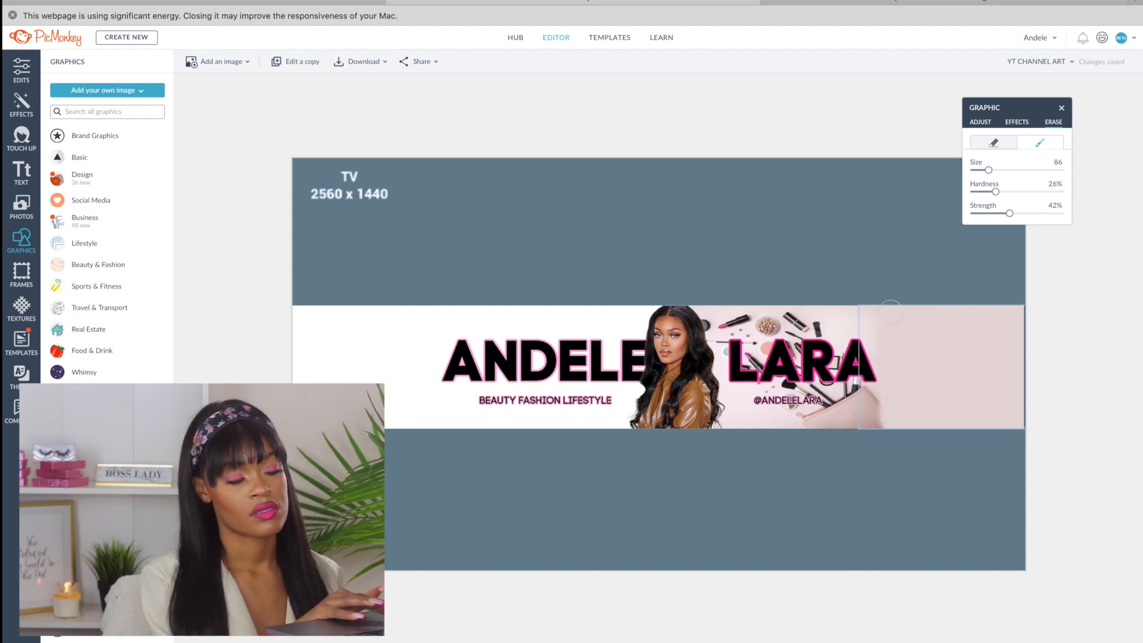
pyautogui.click(816, 268)
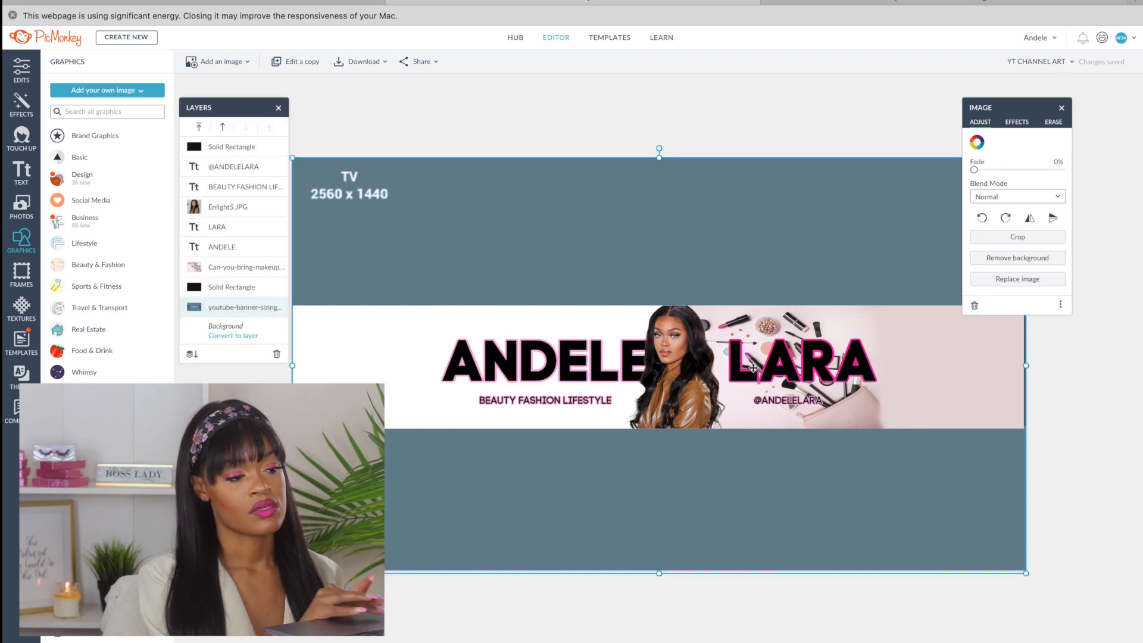
# Move the pink rectangle below the makeup photo in Layers and stretch it further left
pyautogui.click(814, 368)
pyautogui.click(916, 322)
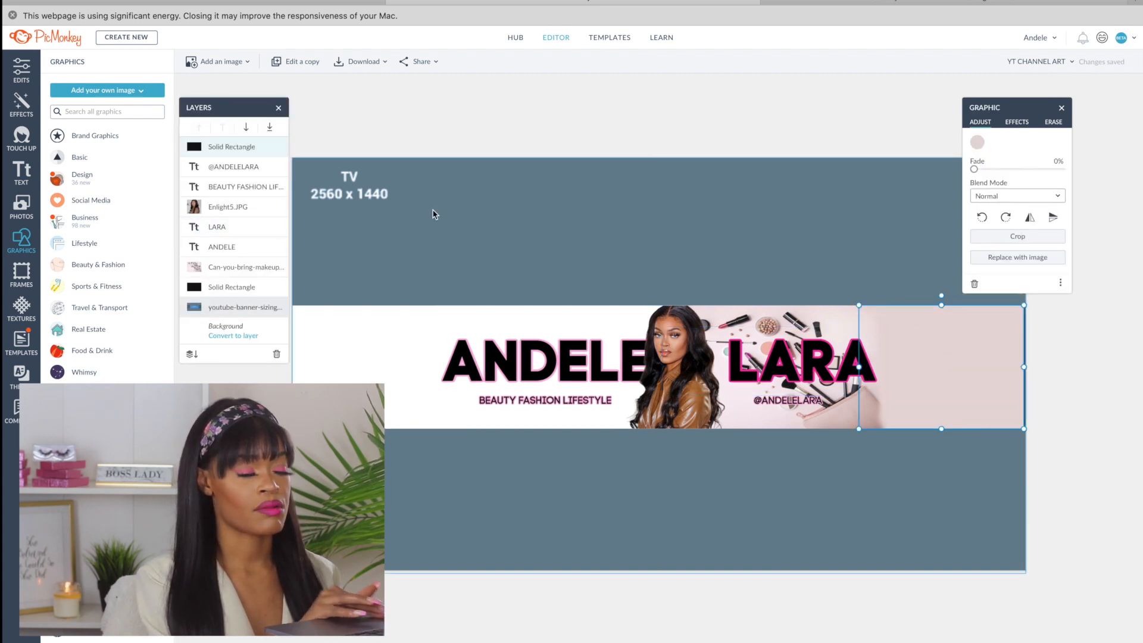
pyautogui.moveTo(219, 267)
pyautogui.mouseDown()
pyautogui.moveTo(219, 201)
pyautogui.moveTo(217, 264)
pyautogui.mouseUp()
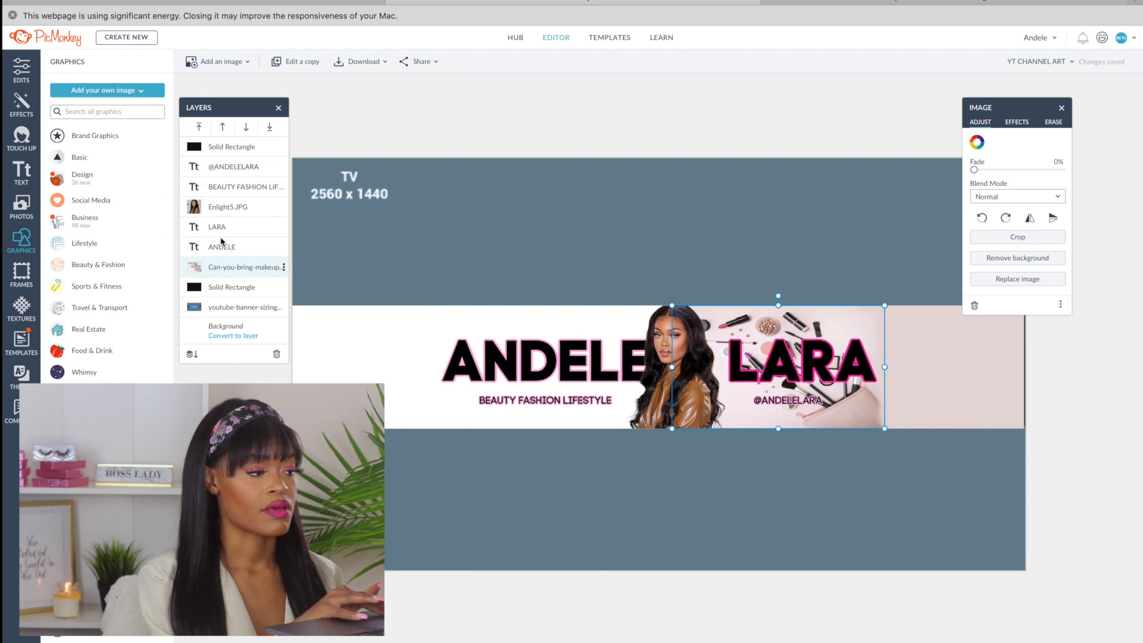
pyautogui.moveTo(238, 148); pyautogui.dragTo(235, 271)
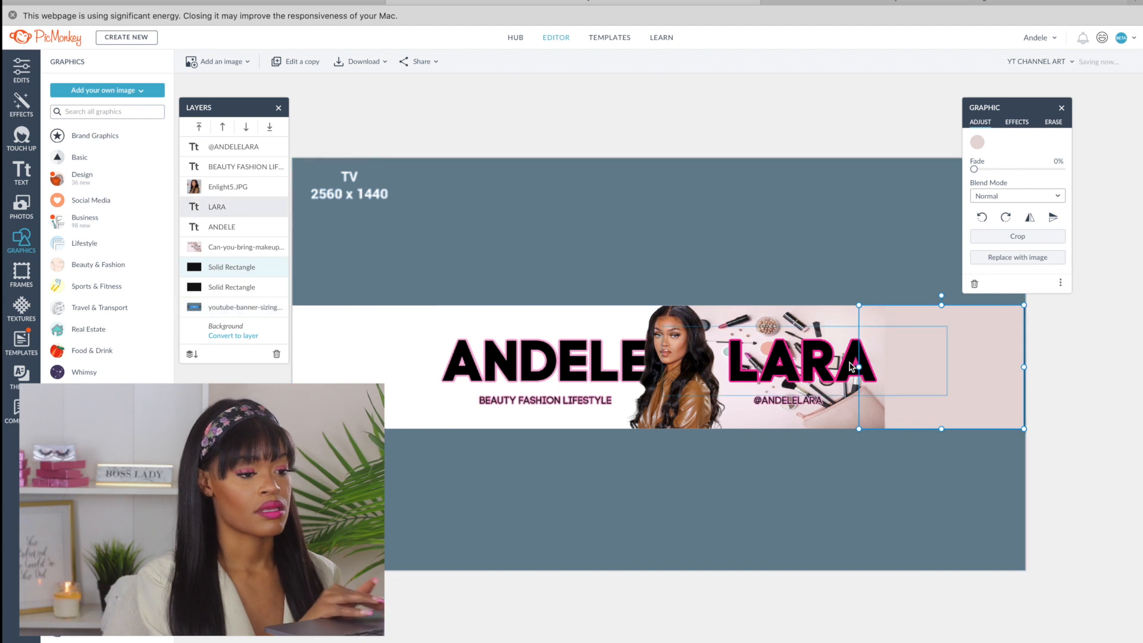
pyautogui.moveTo(859, 367); pyautogui.dragTo(802, 366)
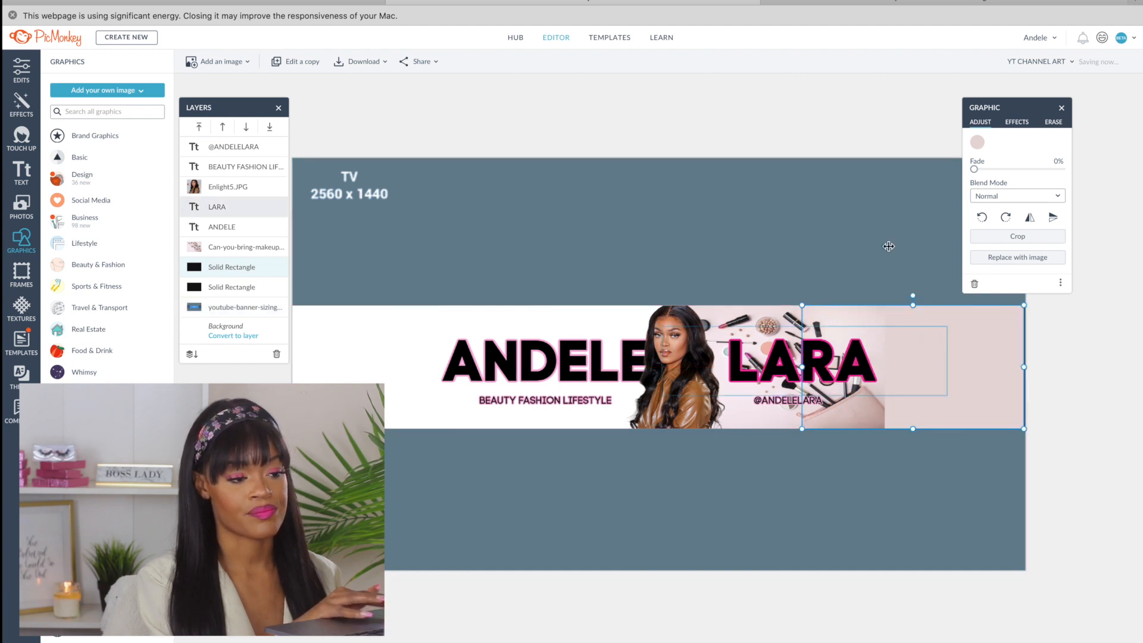
pyautogui.click(748, 316)
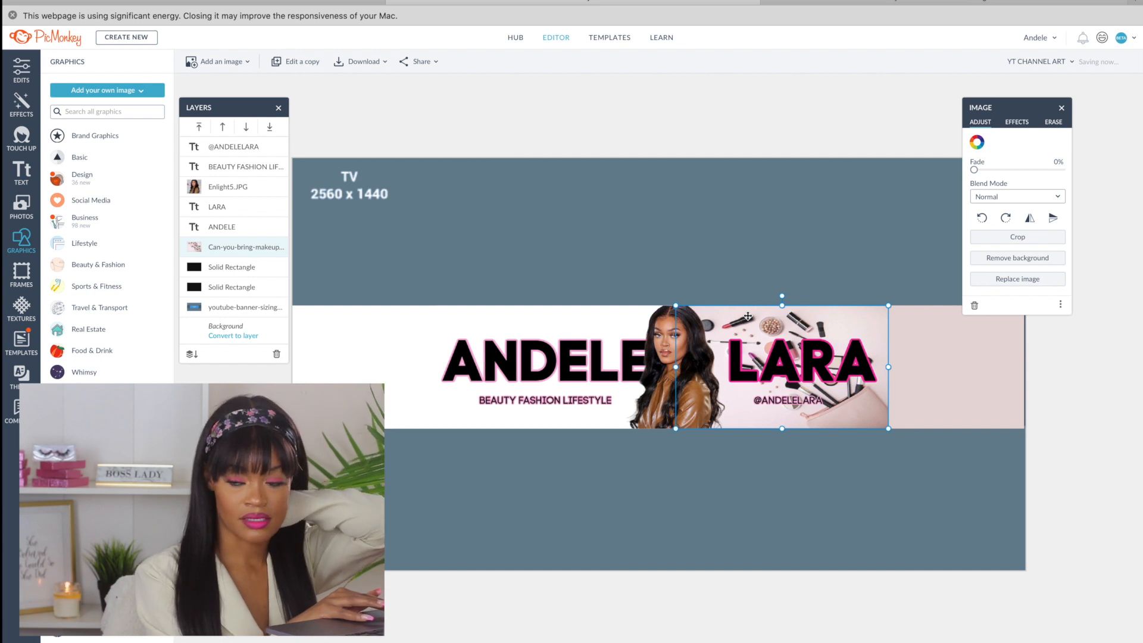
# Softly erase the makeup photo's right edge so it fades into the pink rectangle
pyautogui.click(1049, 122)
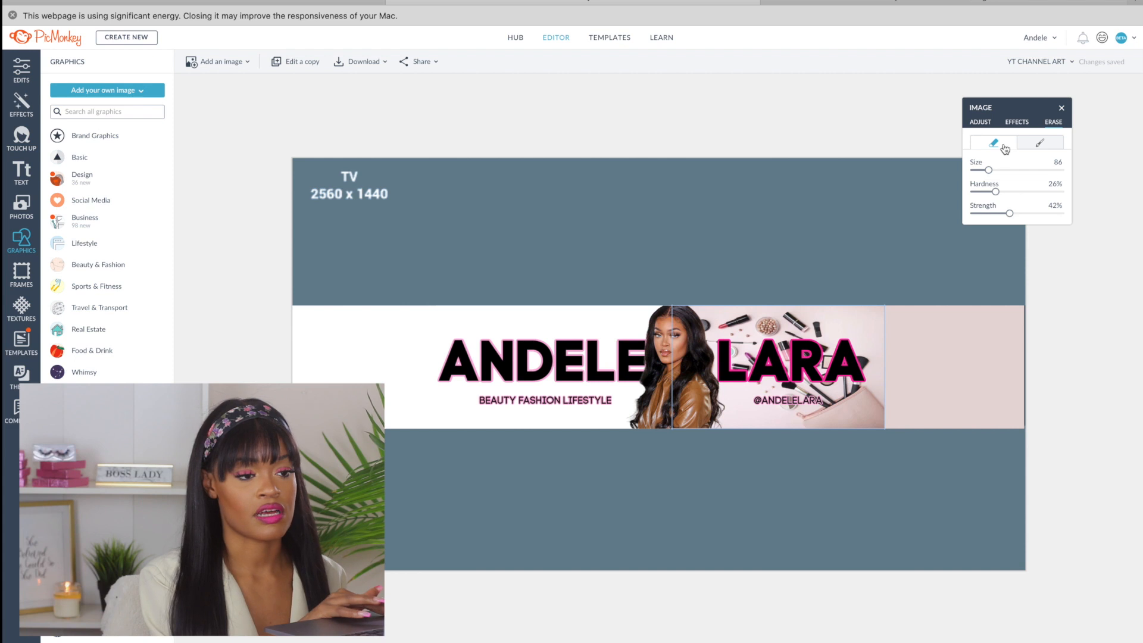
pyautogui.moveTo(895, 342); pyautogui.dragTo(880, 332)
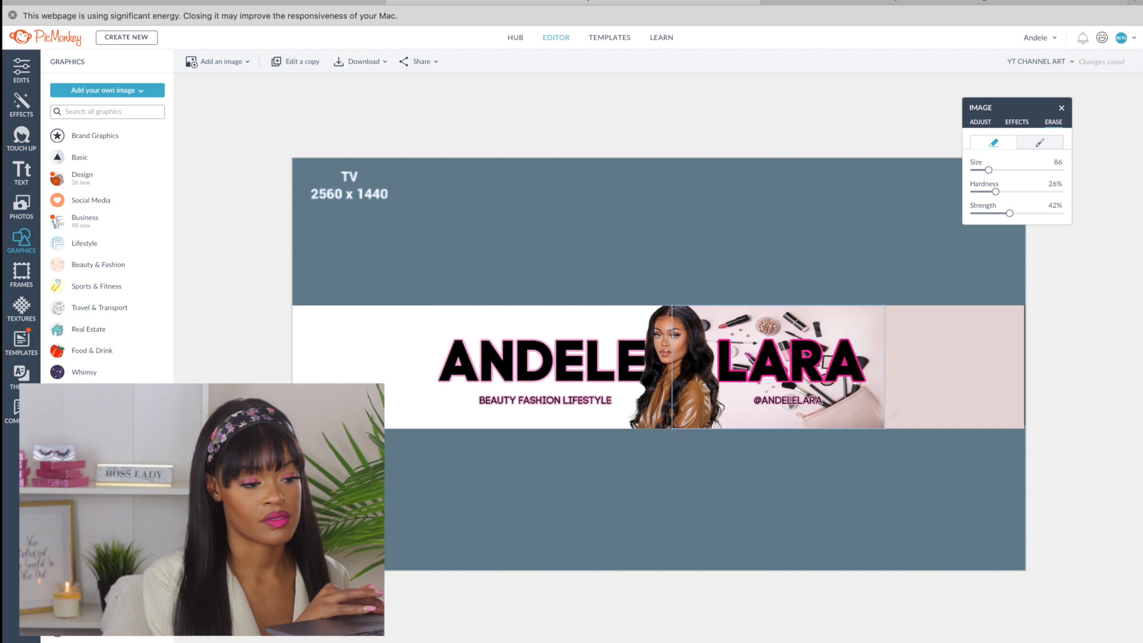
pyautogui.click(890, 384)
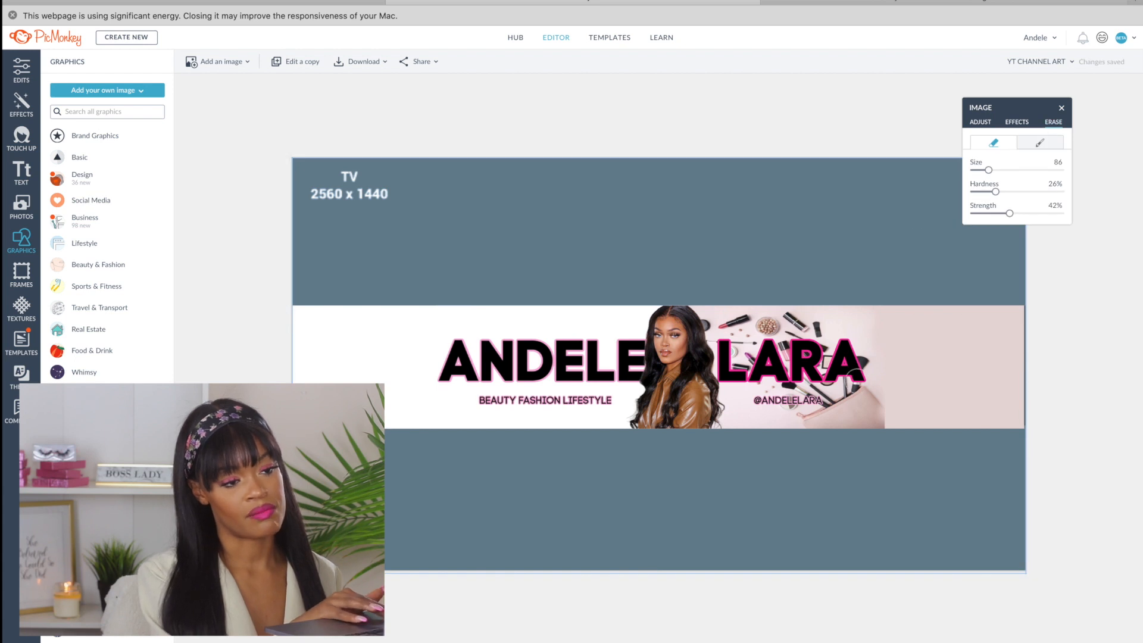
pyautogui.click(1040, 143)
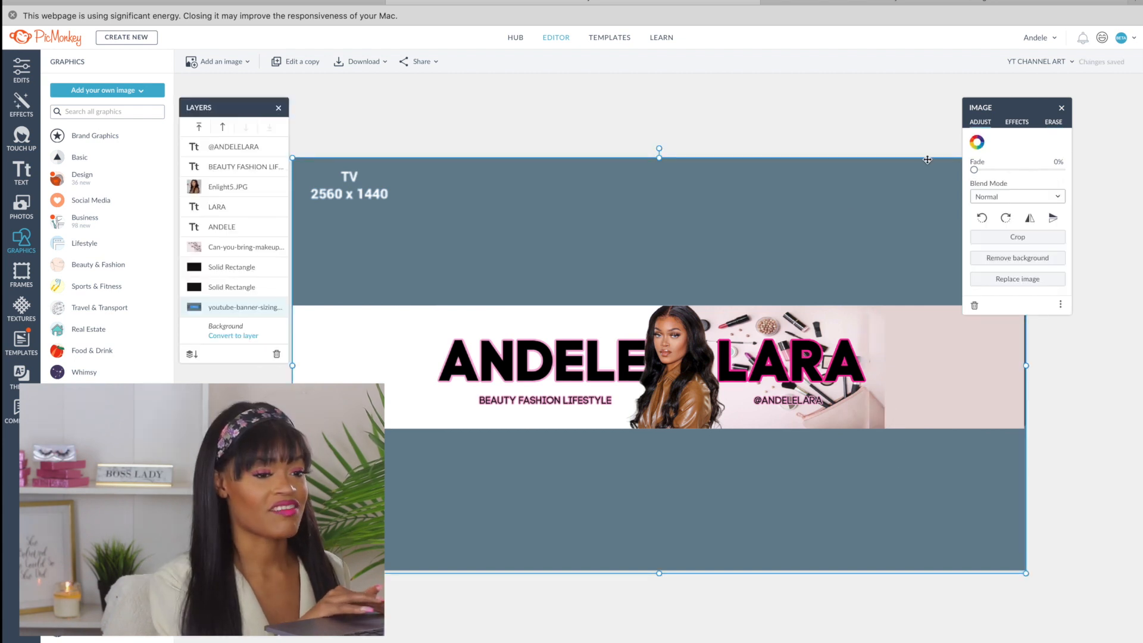
# Fade the grey sizing template to 100% and download the banner as a .png
pyautogui.moveTo(1026, 172); pyautogui.dragTo(1125, 171)
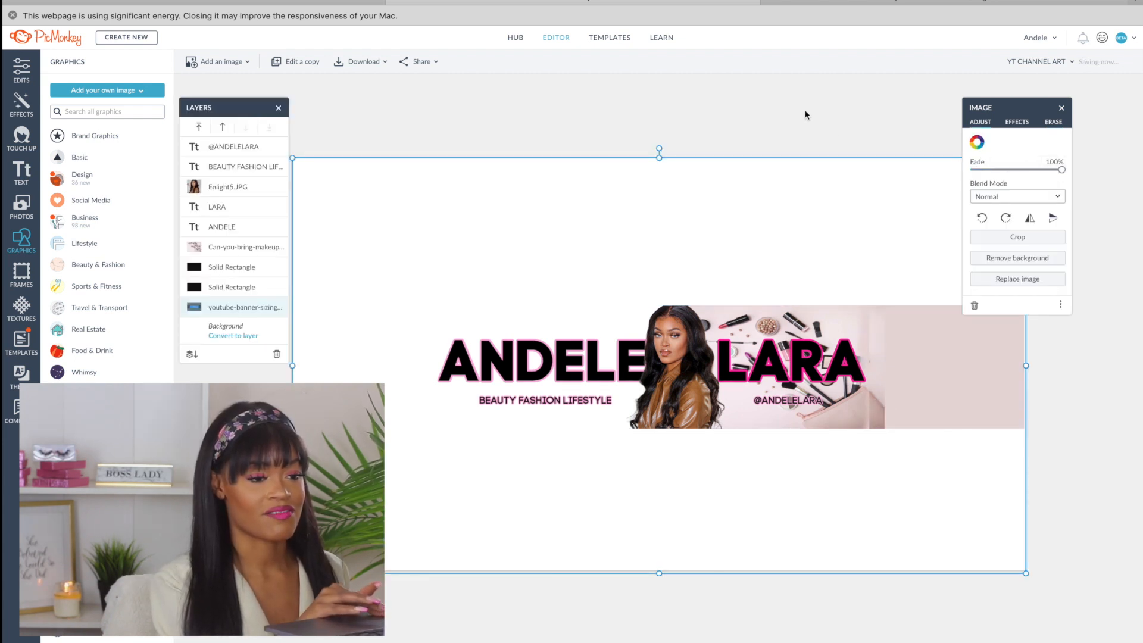
pyautogui.click(725, 100)
pyautogui.click(362, 62)
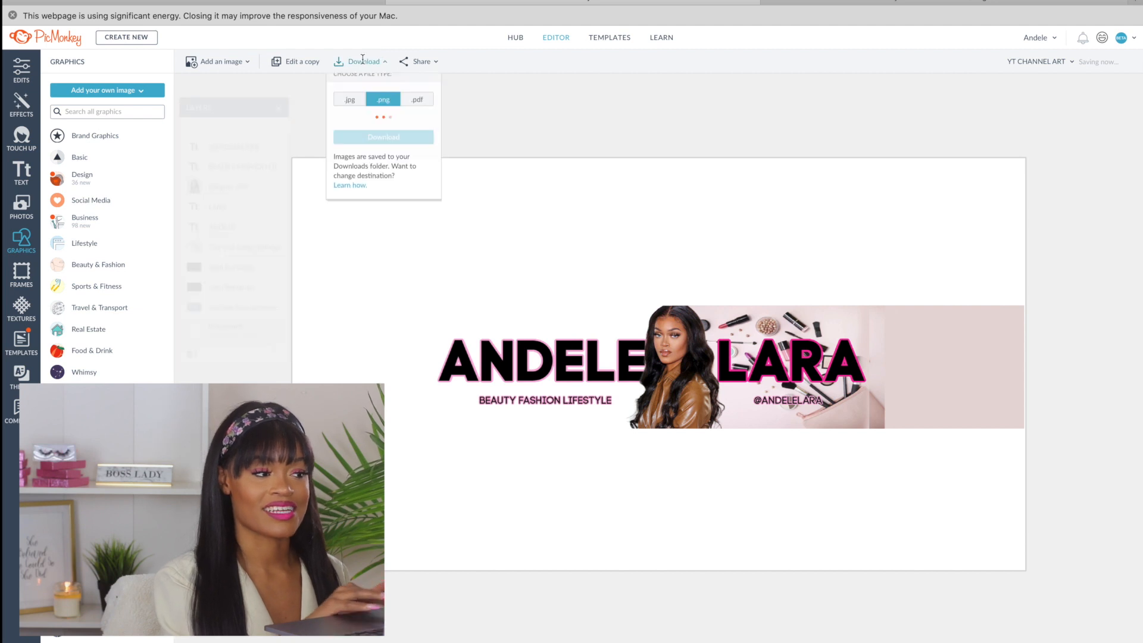
pyautogui.click(383, 147)
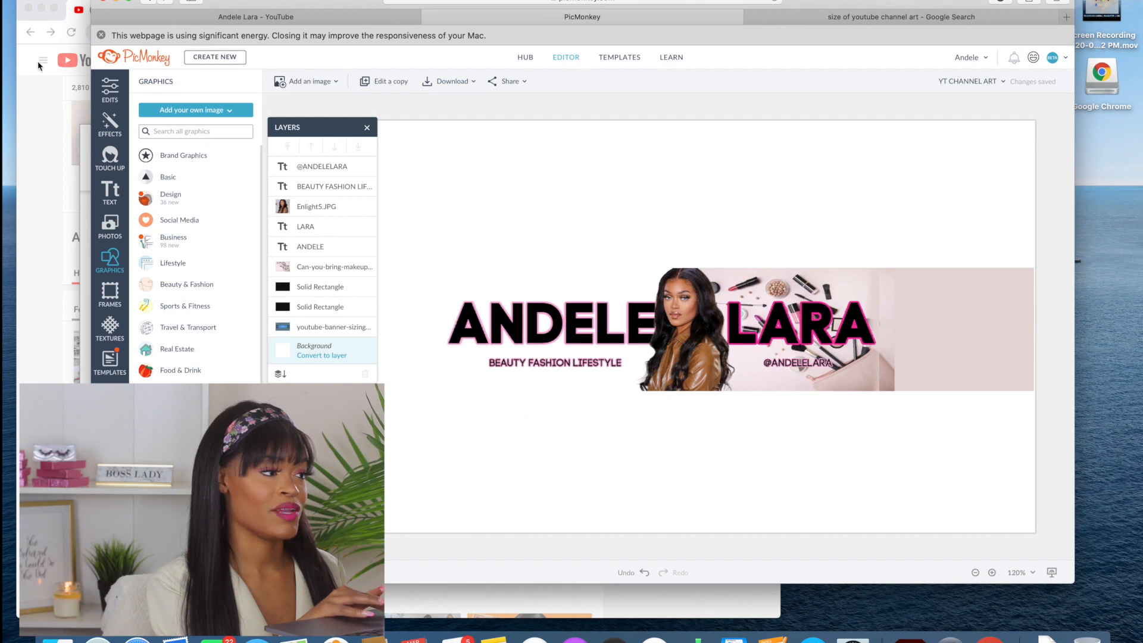
pyautogui.click(35, 89)
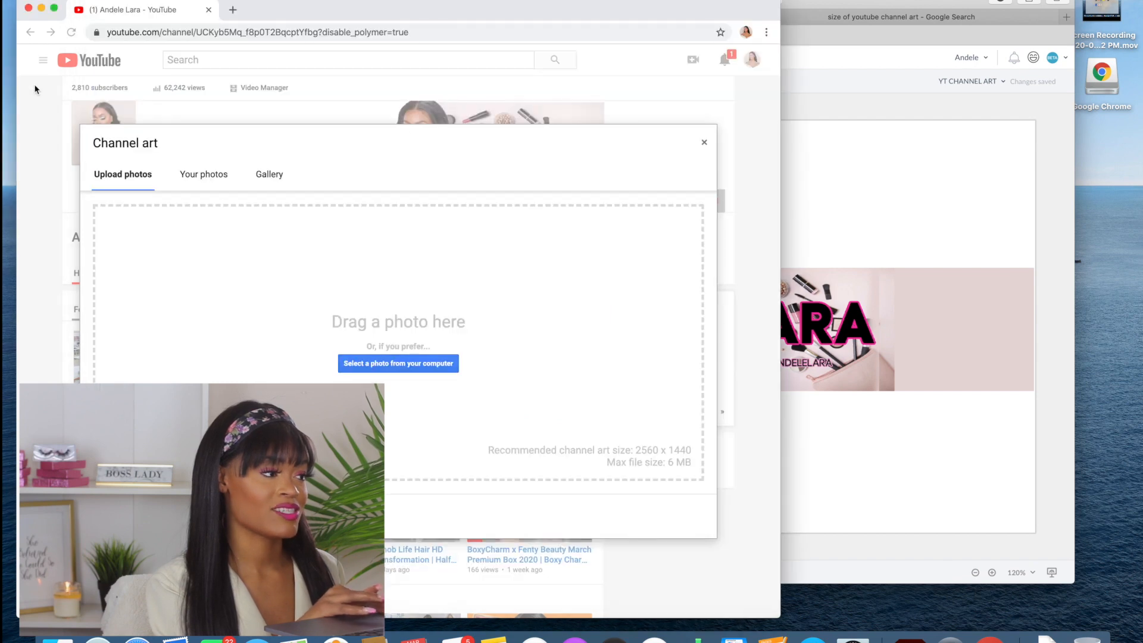
# Upload YT CHANNEL ART -3.png from the computer as the YouTube channel art
pyautogui.click(385, 363)
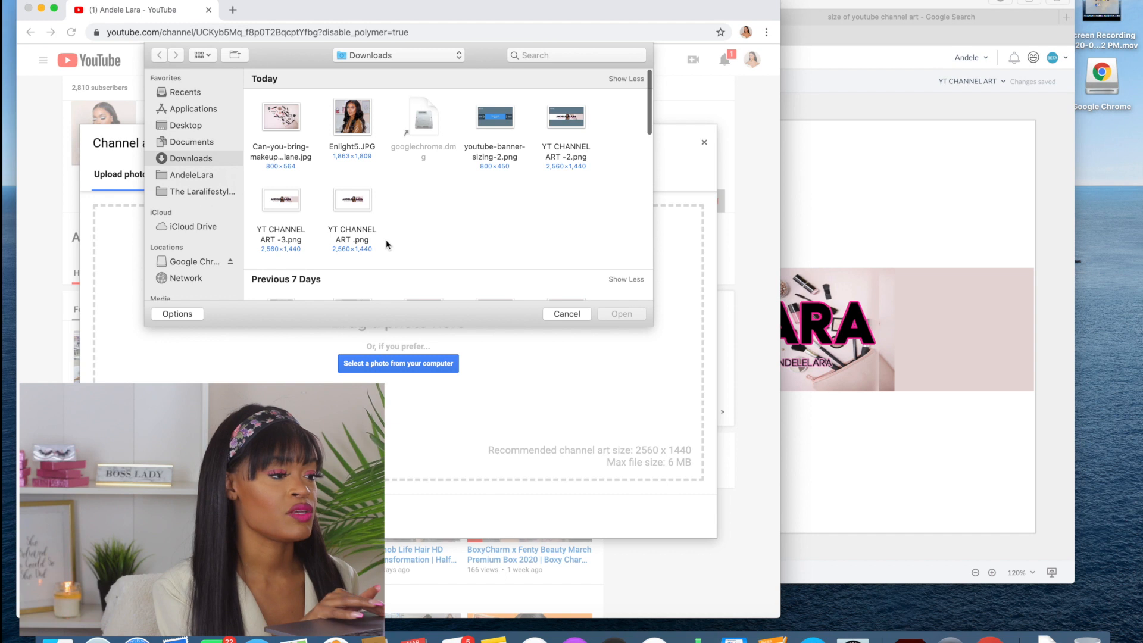
pyautogui.click(298, 205)
pyautogui.click(618, 313)
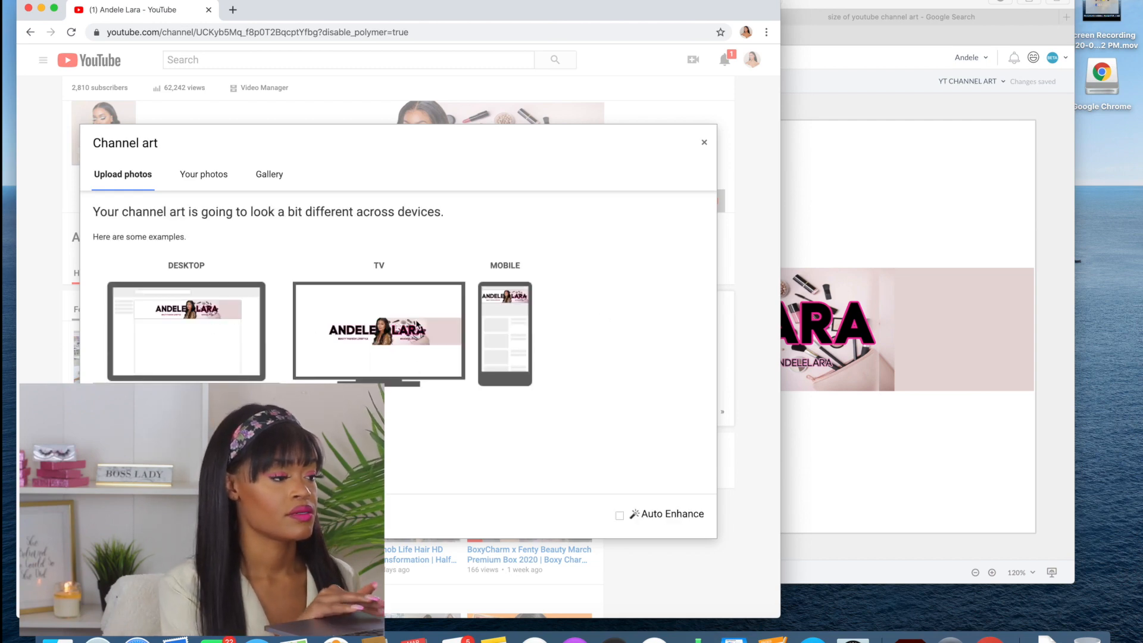
pyautogui.click(113, 515)
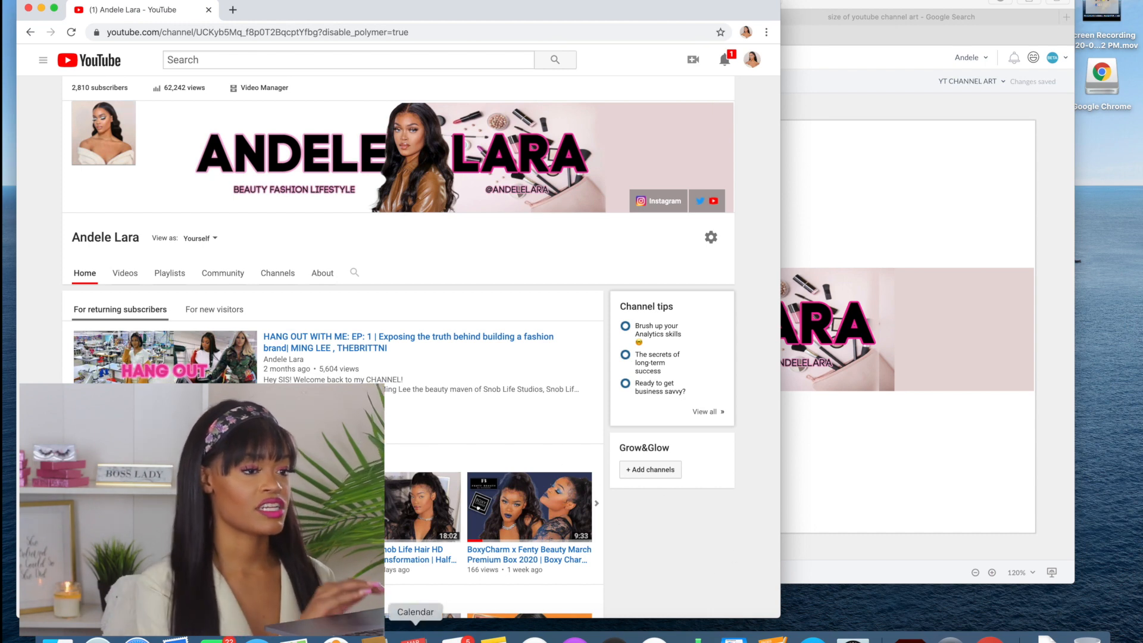
# Go to My channel to view the new ANDELE LARA banner
pyautogui.click(136, 640)
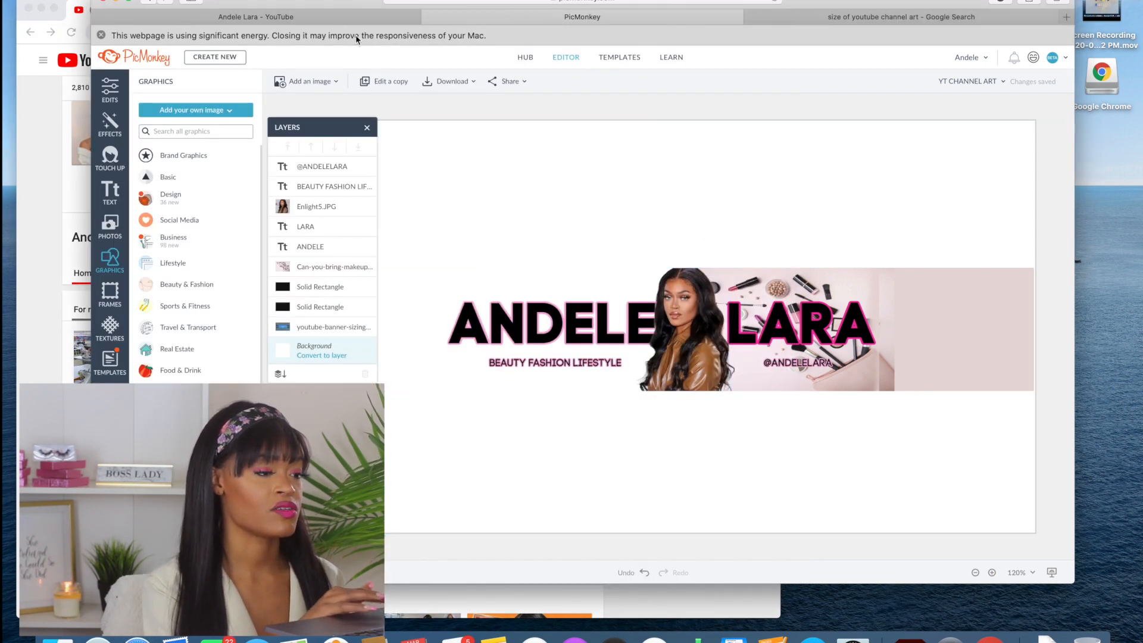
pyautogui.click(352, 17)
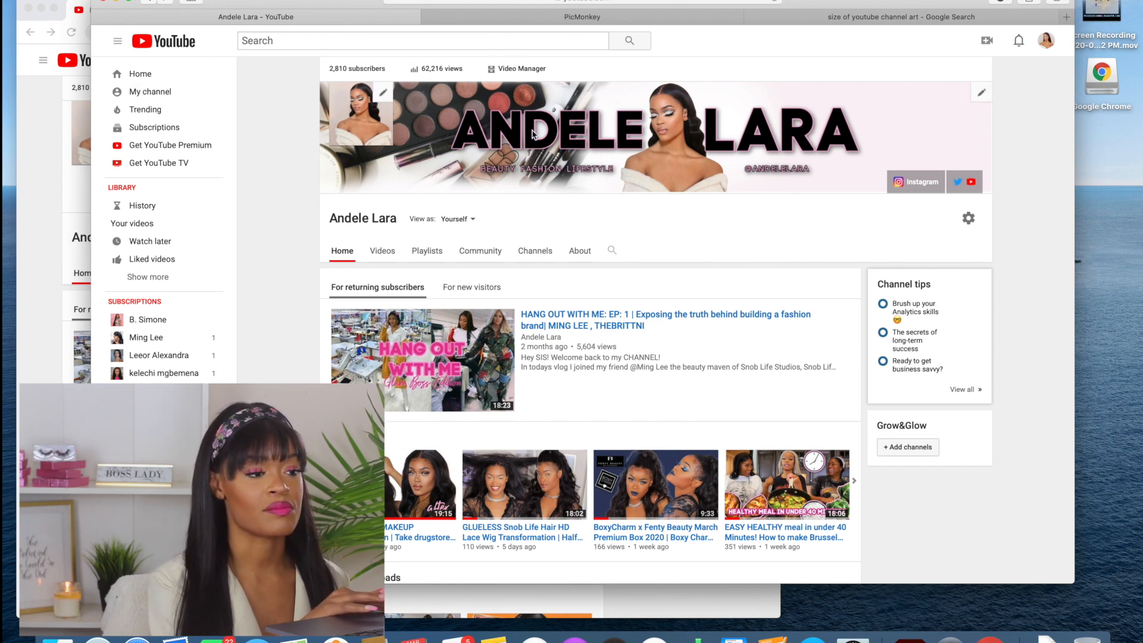
pyautogui.click(163, 94)
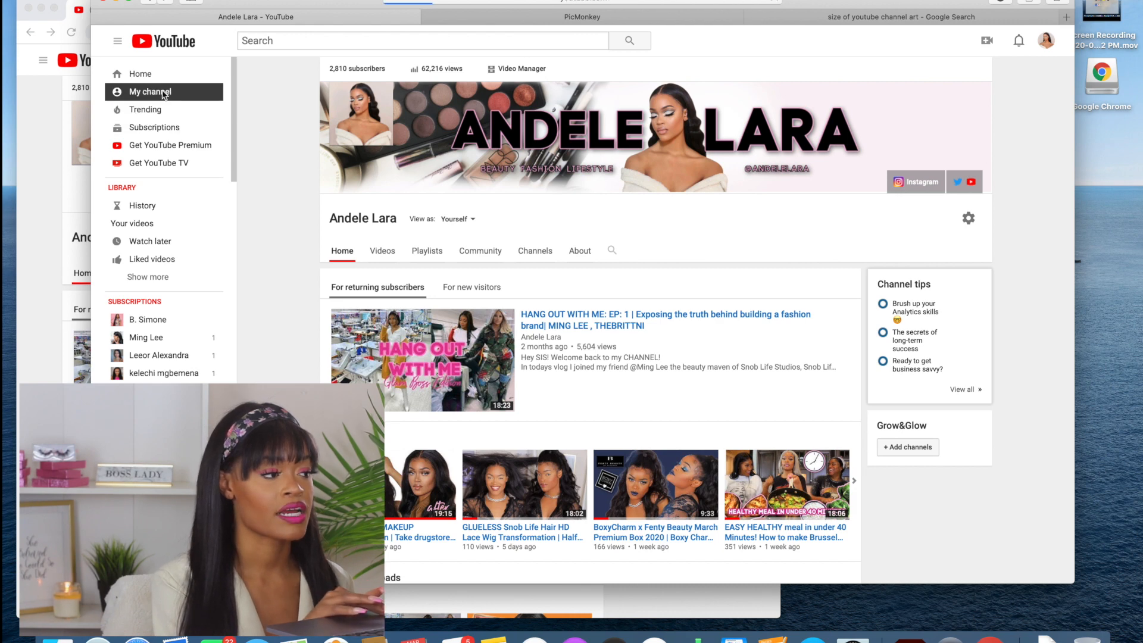